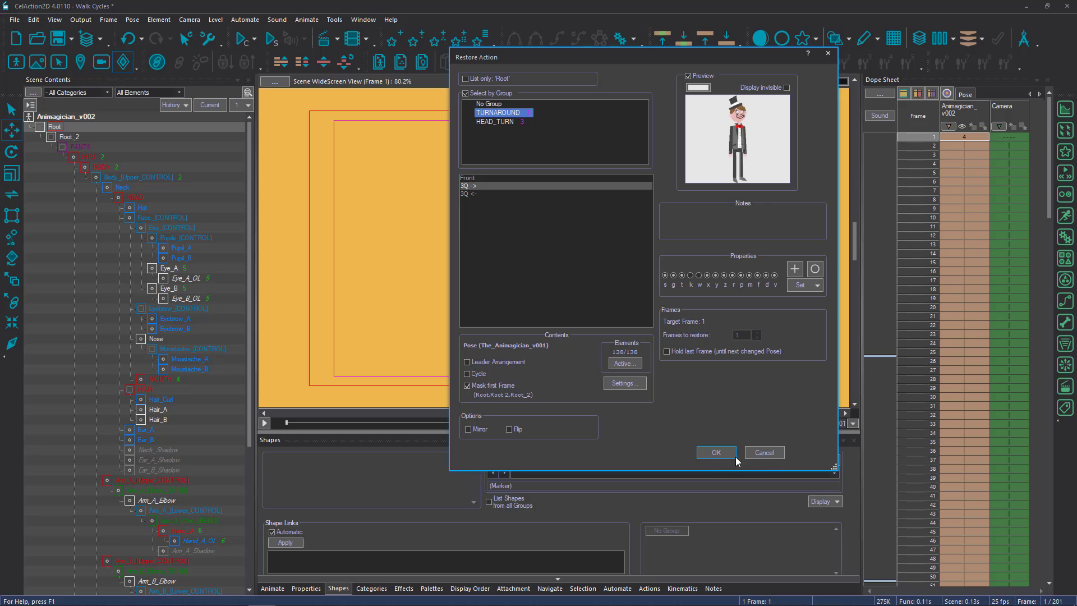
Restore the "3Q ->" pose from the TURNAROUND group on the character at frame 1.
left_click(716, 453)
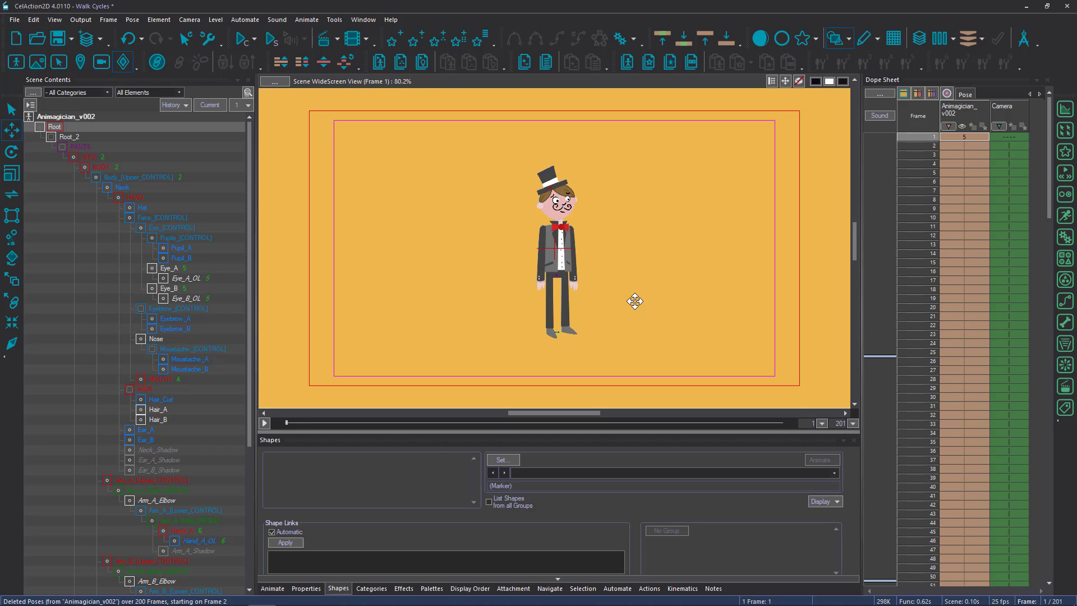
Create a Line-type guide level named Line Guide with its line colour set to black.
left_click(216, 21)
mouse_move(309, 65)
left_click(339, 98)
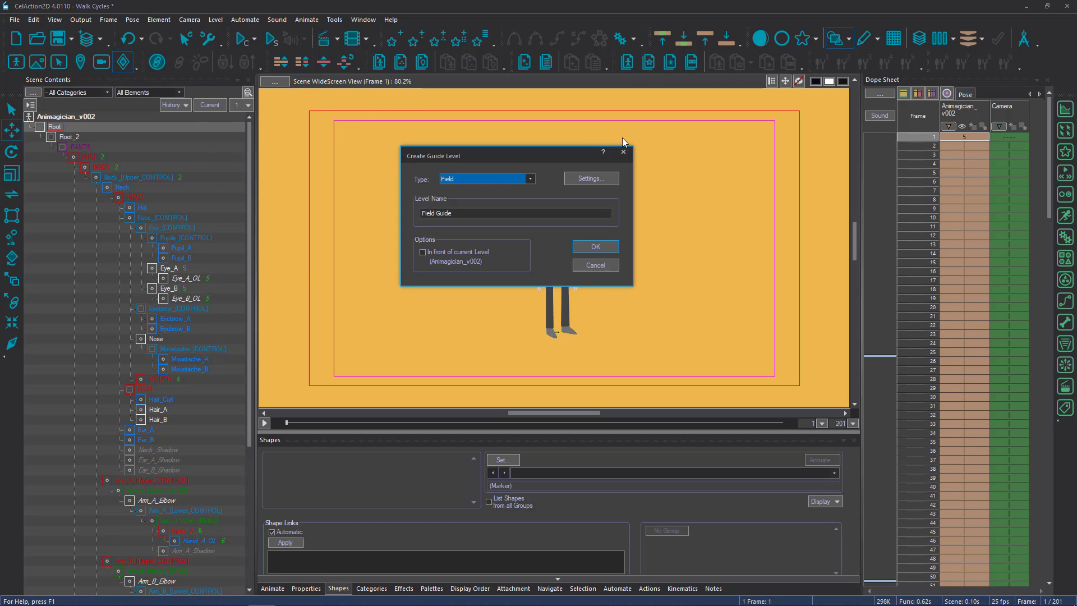
left_click(529, 179)
left_click(497, 194)
left_click(588, 179)
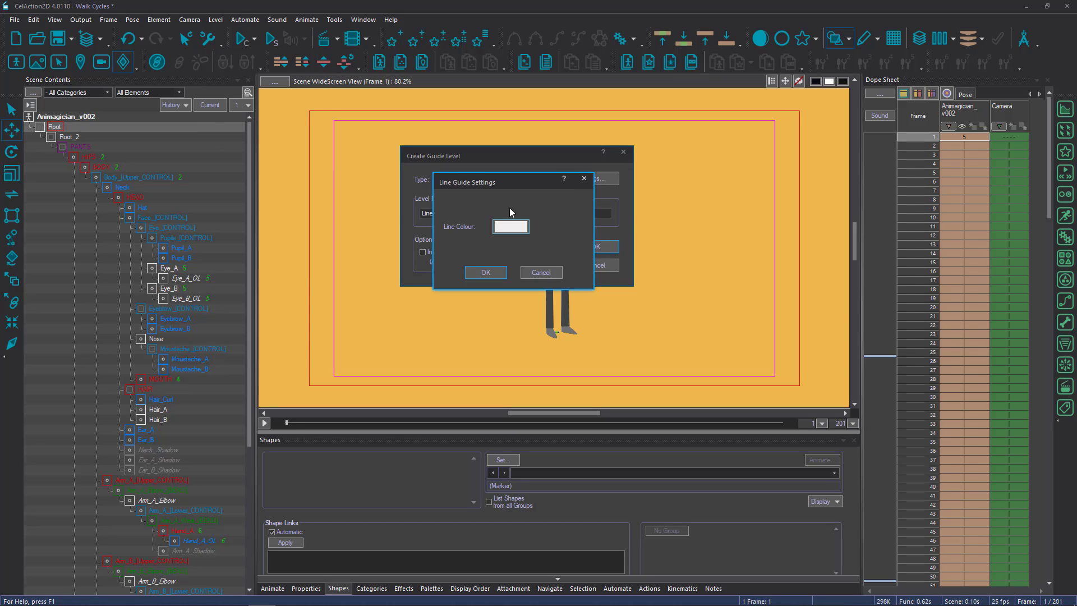
left_click(516, 228)
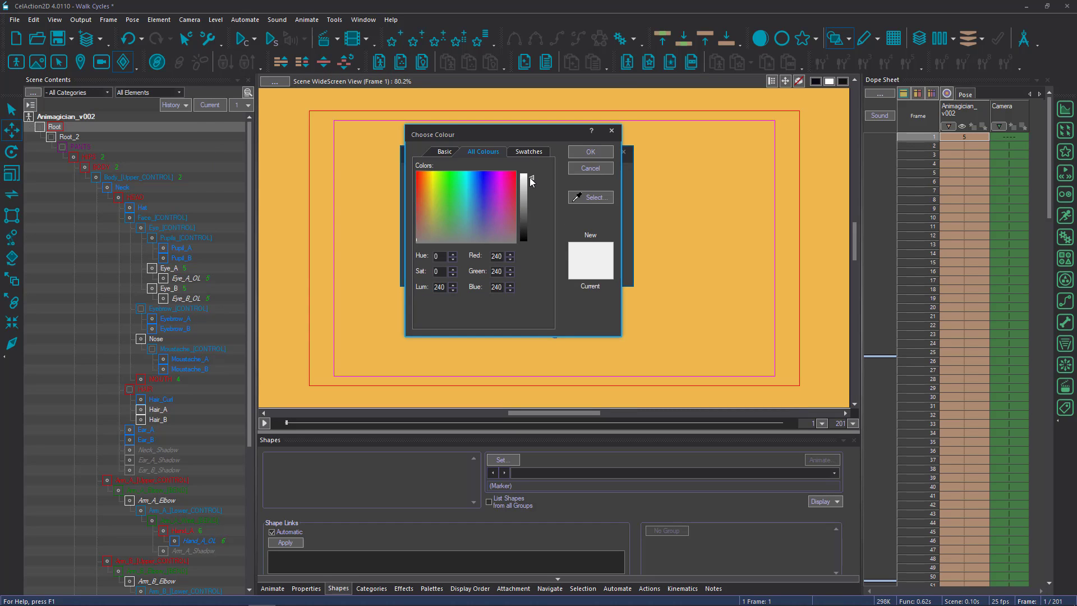
left_click_drag(530, 177, 530, 242)
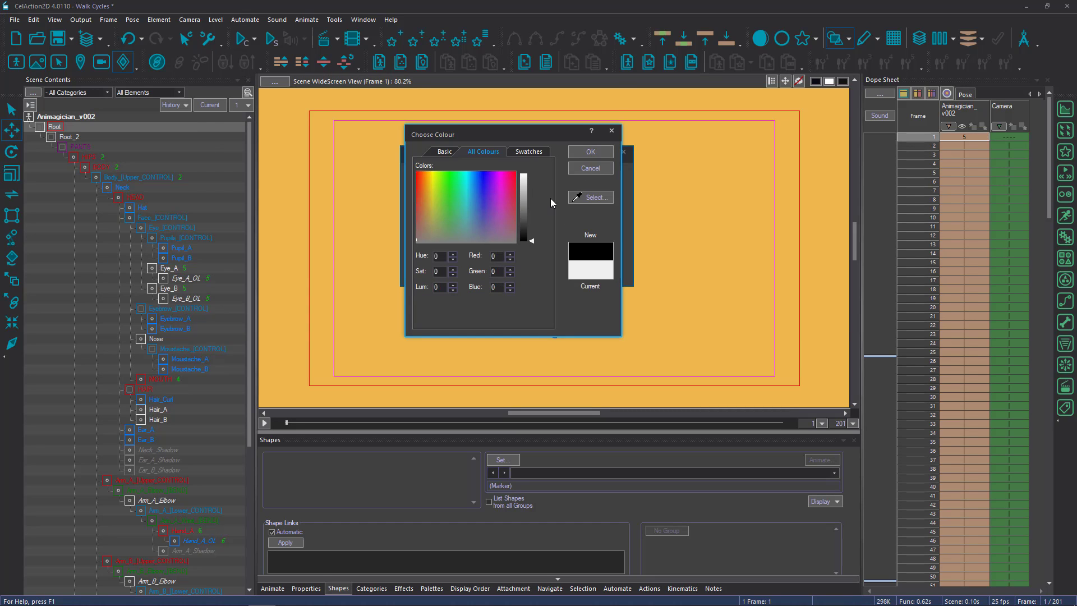
left_click(582, 155)
left_click(494, 271)
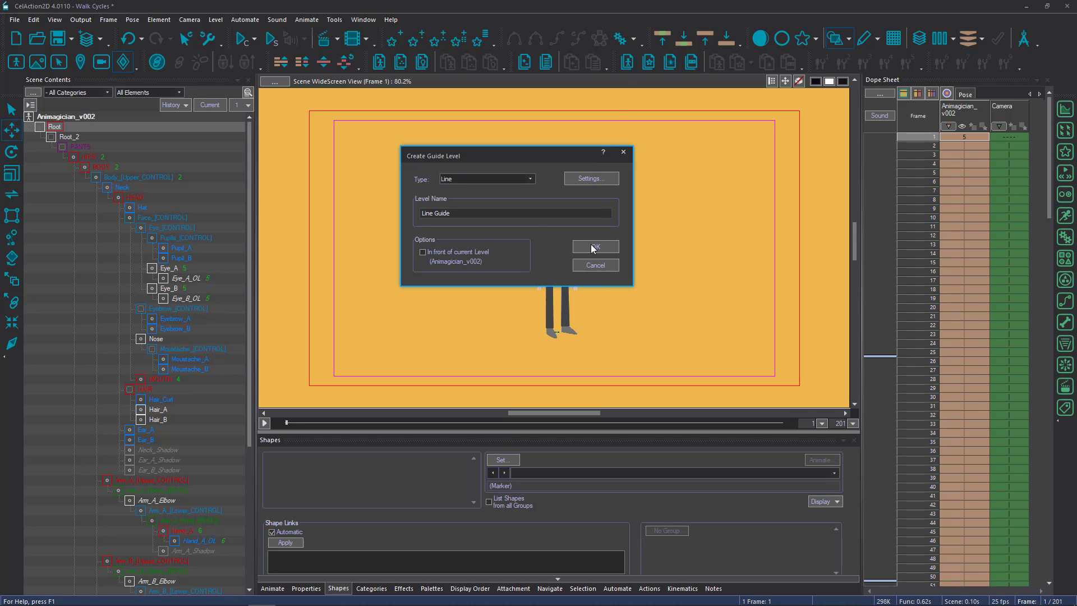
left_click(593, 247)
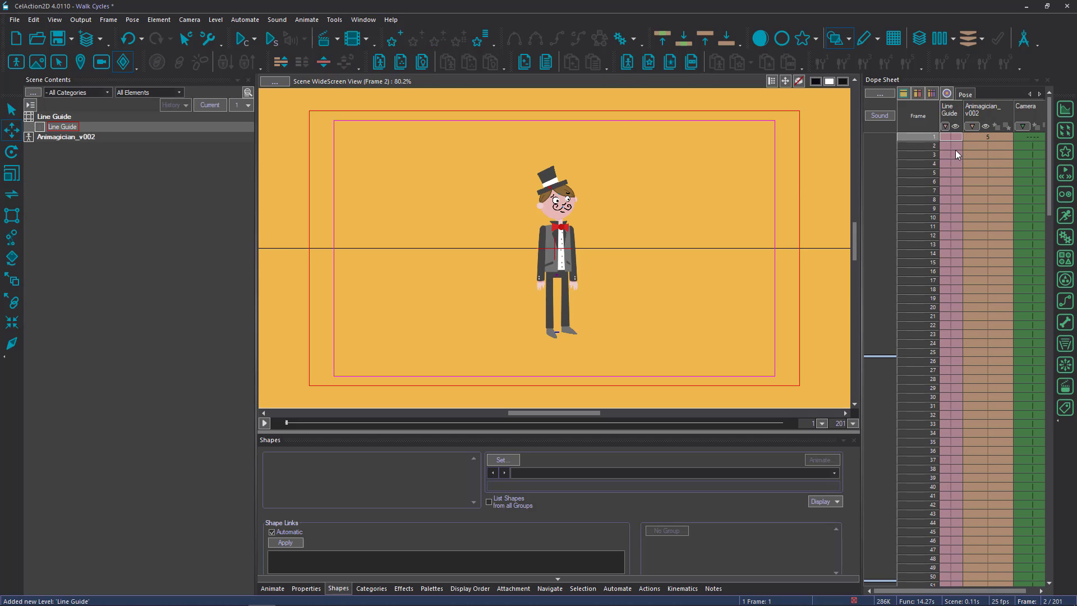
Create a second Line-type guide level with its line colour set to red.
left_click(216, 20)
mouse_move(241, 63)
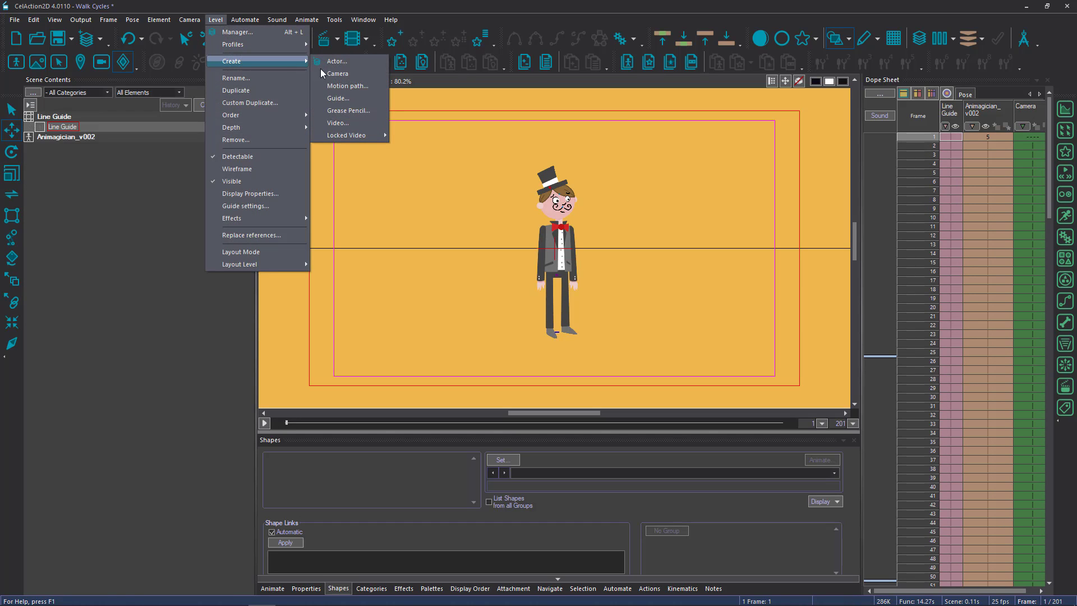
left_click(343, 99)
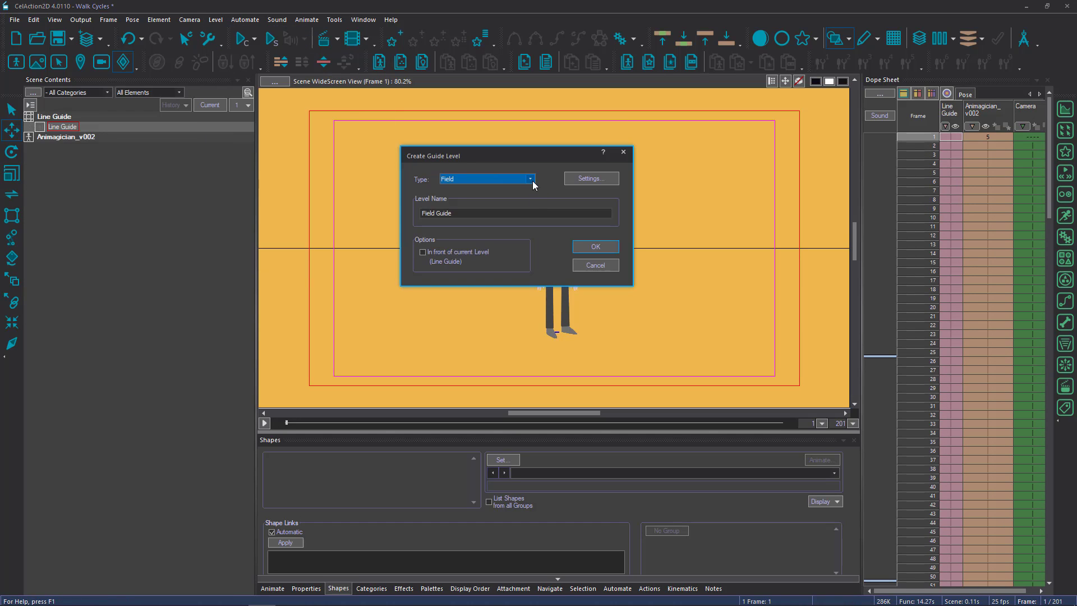
left_click(530, 180)
left_click(461, 198)
left_click(604, 183)
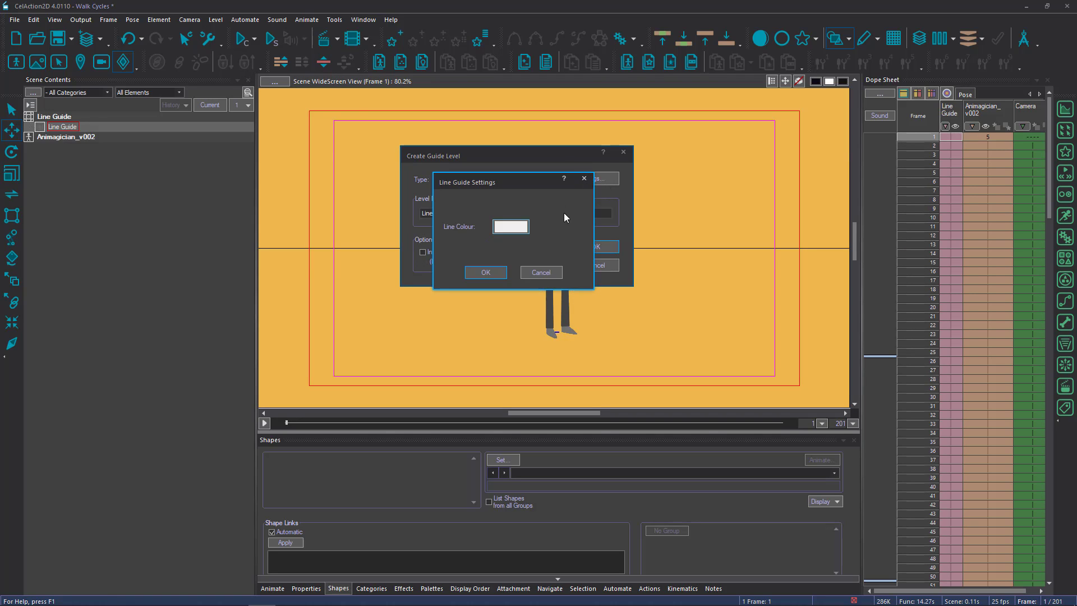
left_click(510, 227)
left_click(513, 180)
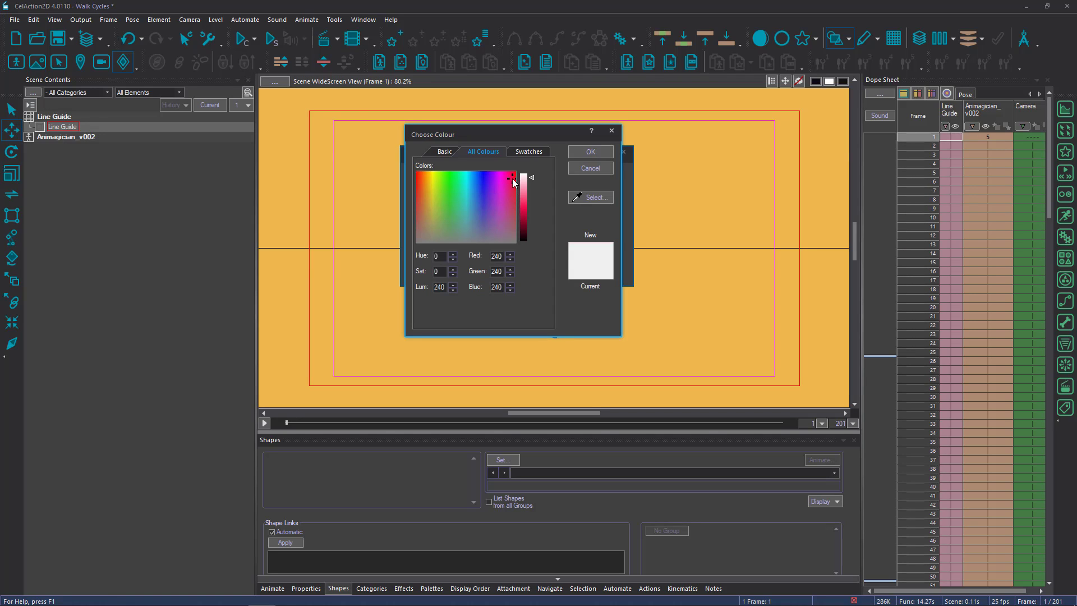
left_click(530, 211)
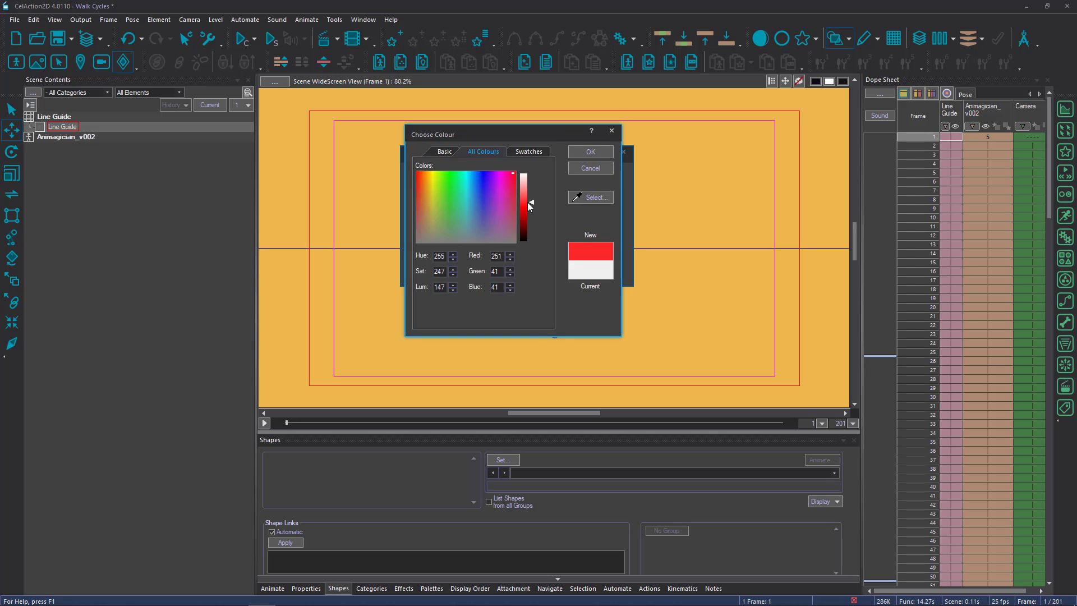
key("Return")
key("Return")
Move the black guide down to the character's nearer foot and the red guide to just above it as ground lines.
left_click(937, 139)
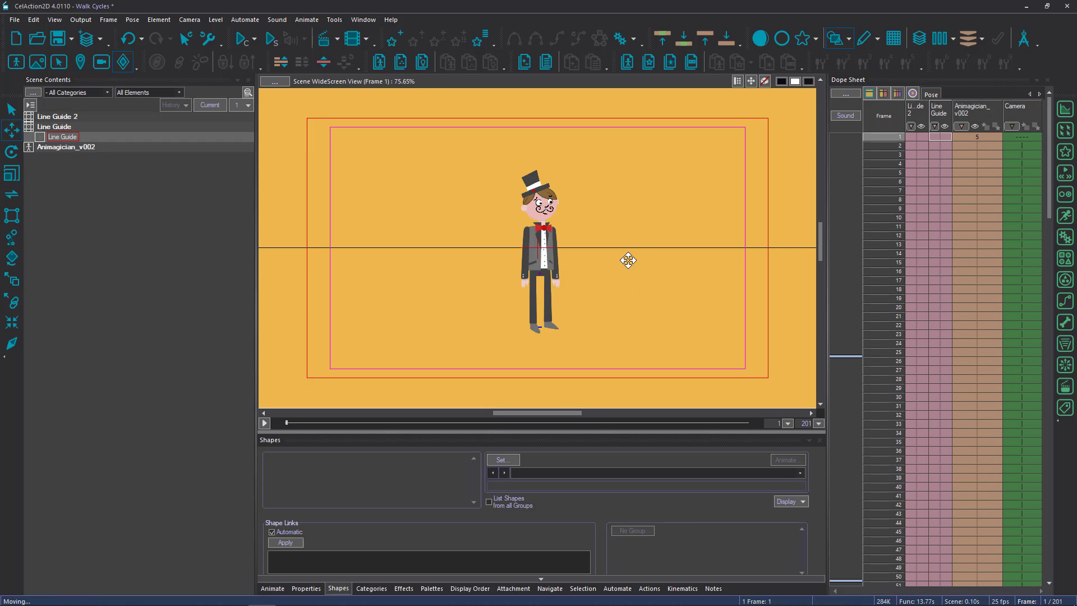
left_click_drag(625, 260, 630, 334)
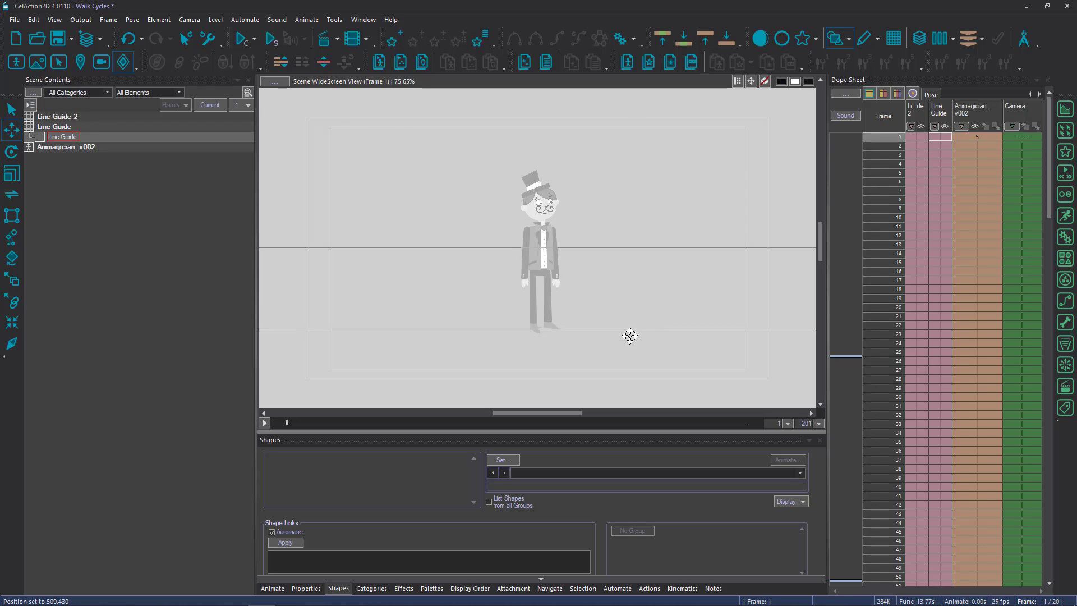
left_click_drag(606, 259, 618, 354)
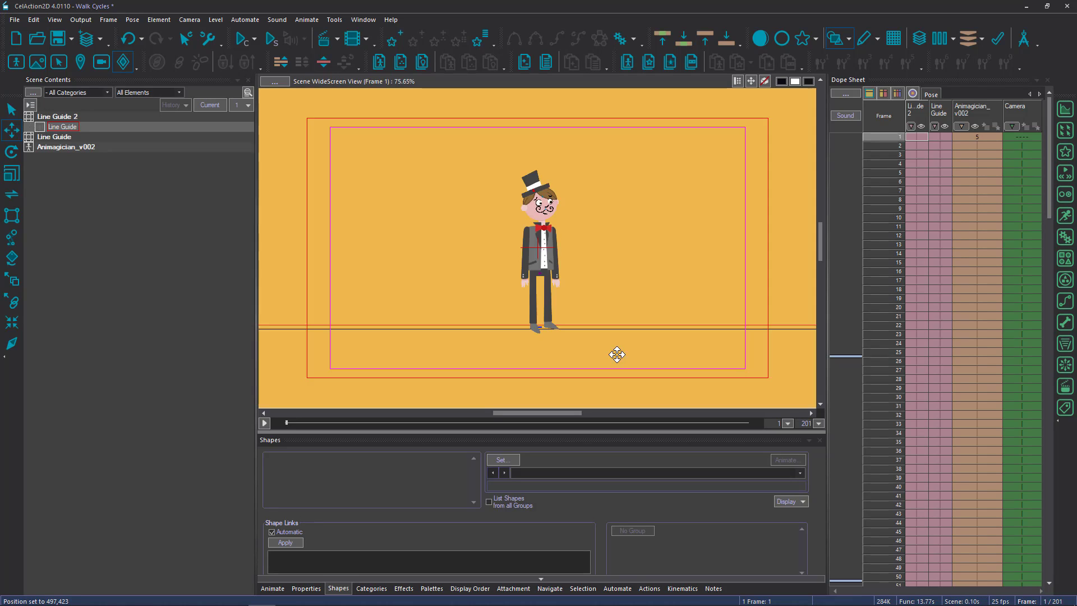
Shift the character's PARTS element left in steps of 10 movement units, to the left side of the inner frame.
left_click(981, 139)
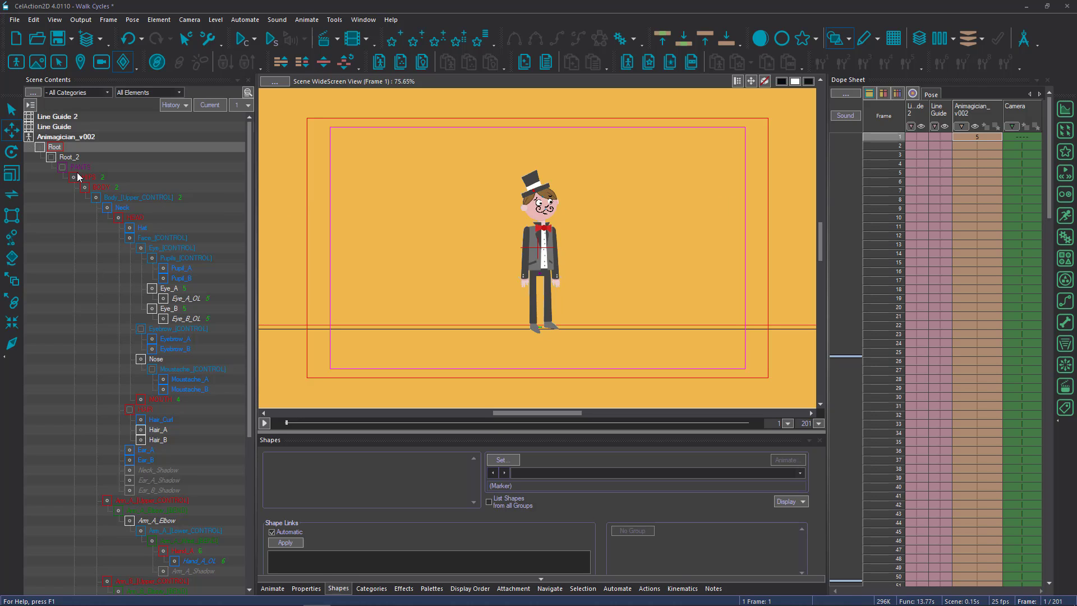
left_click(541, 274)
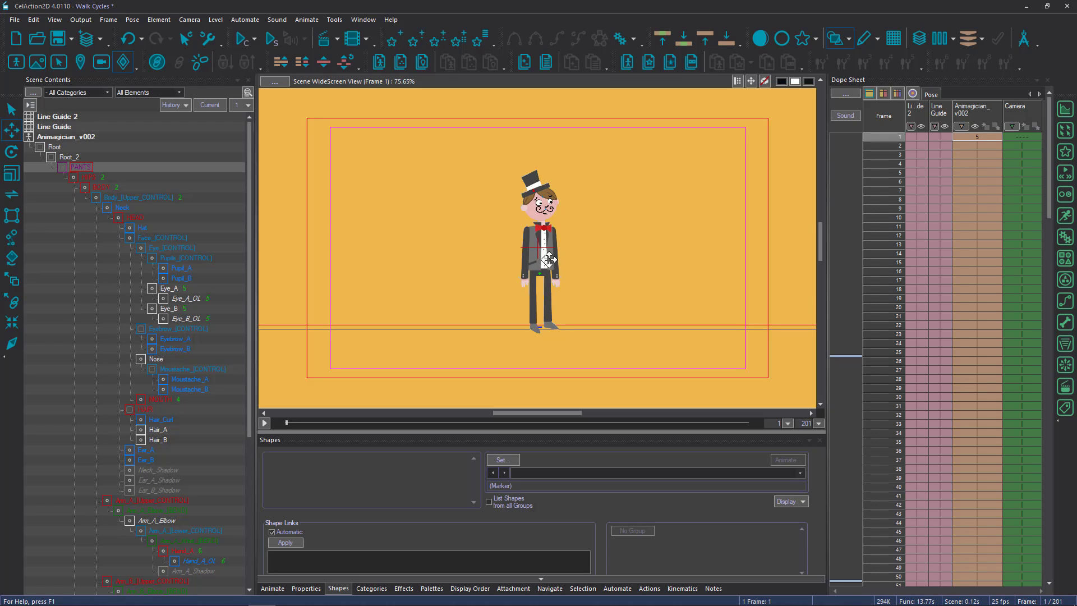
key("shift+Left")
key("shift+Left")
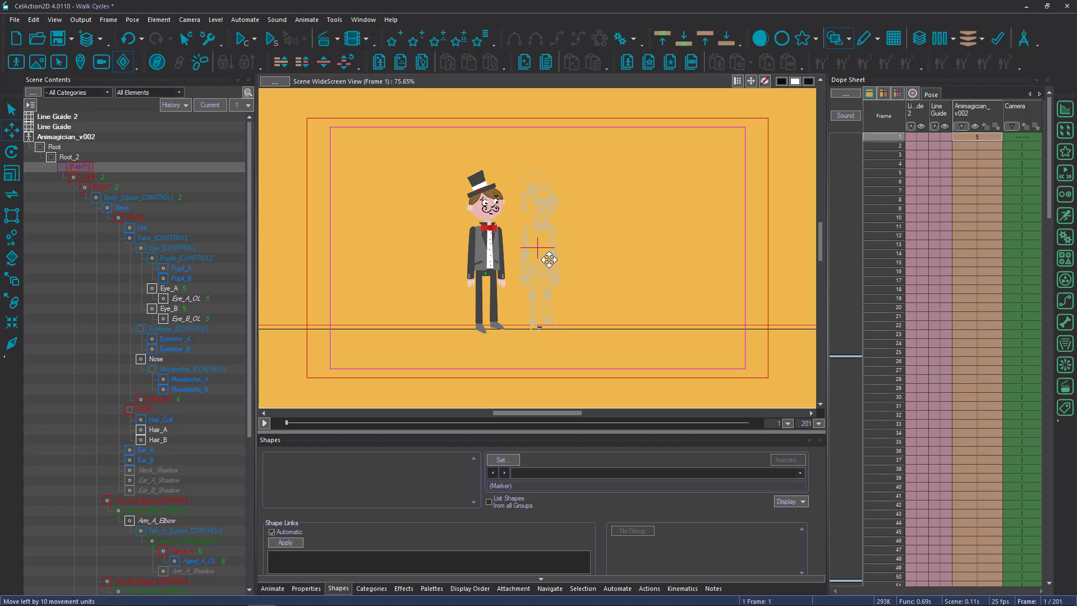
key("shift+Left")
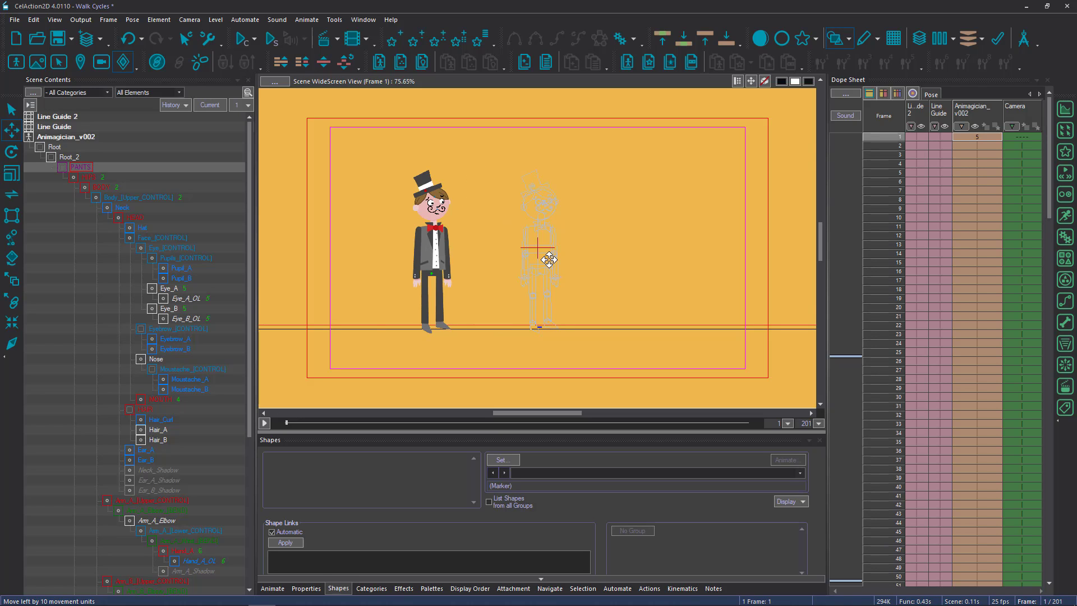
key("shift+Left")
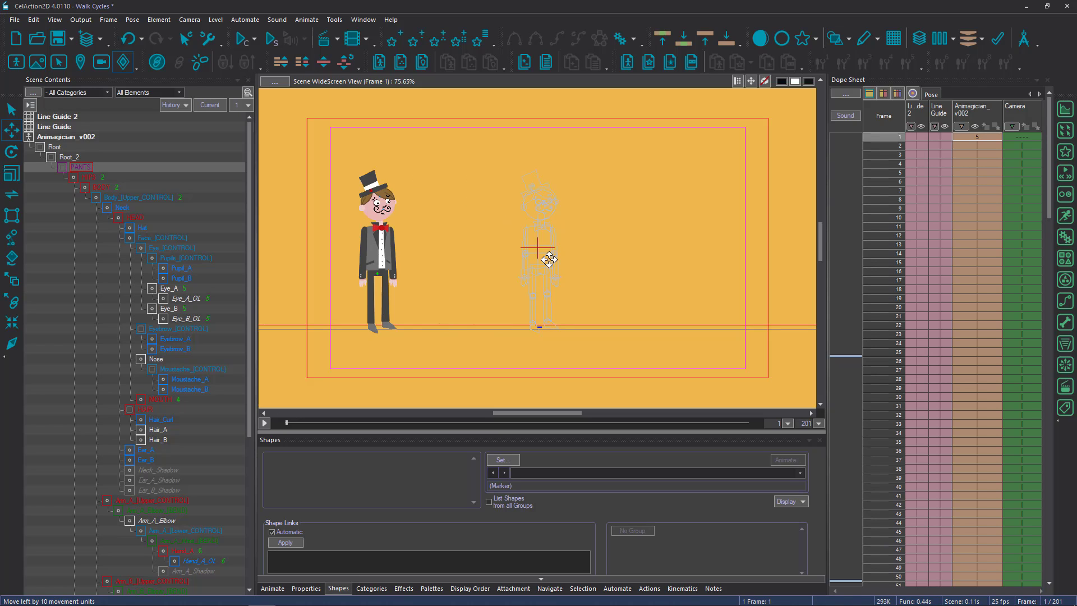
left_click(959, 133)
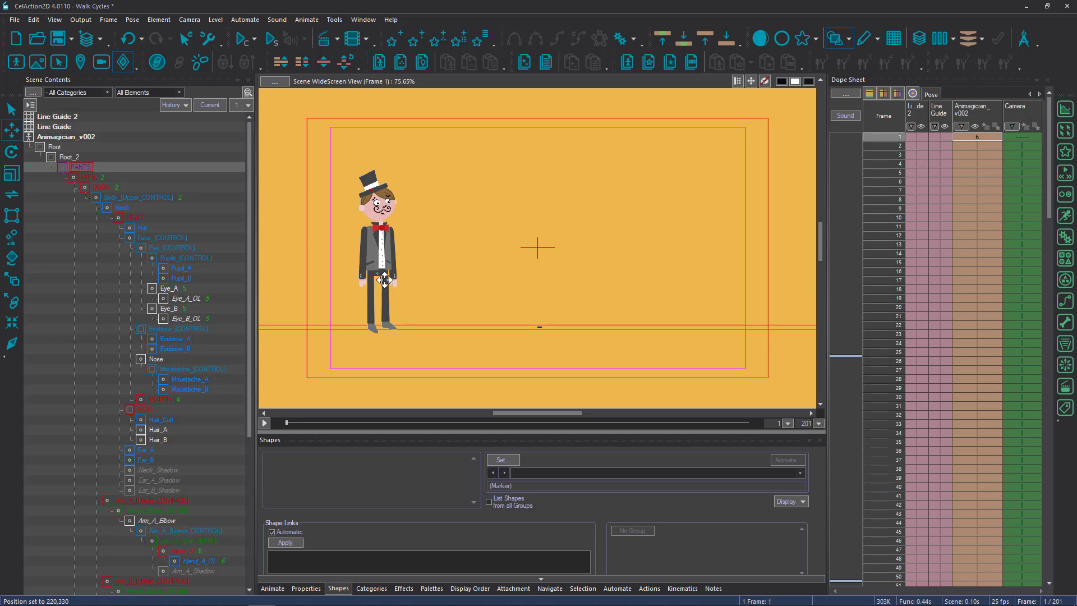
Rotate Leg_B's upper control forward and Leg_A's upper control back to -15.15 to form an open stride.
key("r")
left_click_drag(401, 318, 421, 314)
key("Escape")
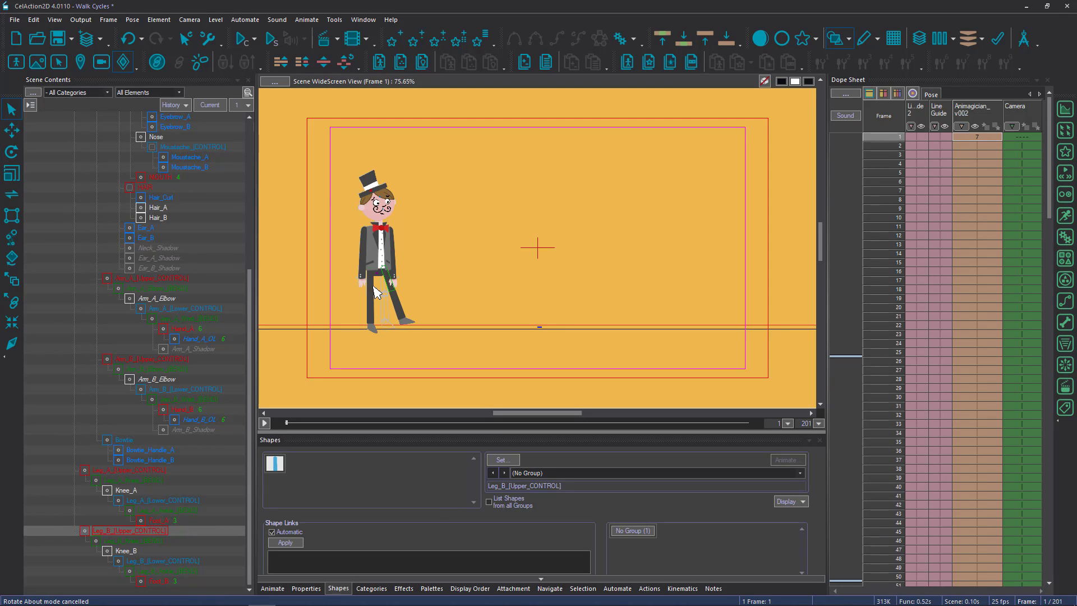
key("r")
left_click_drag(384, 330, 374, 337)
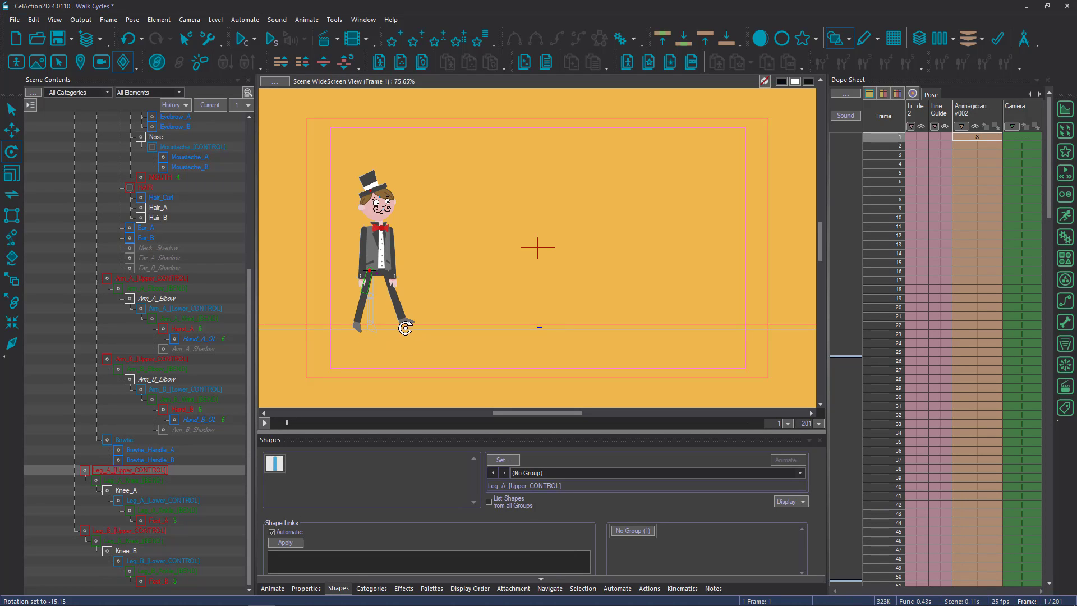
Rotate Foot_B at the front and Foot_A at the back to suit the contact pose.
left_click(409, 321)
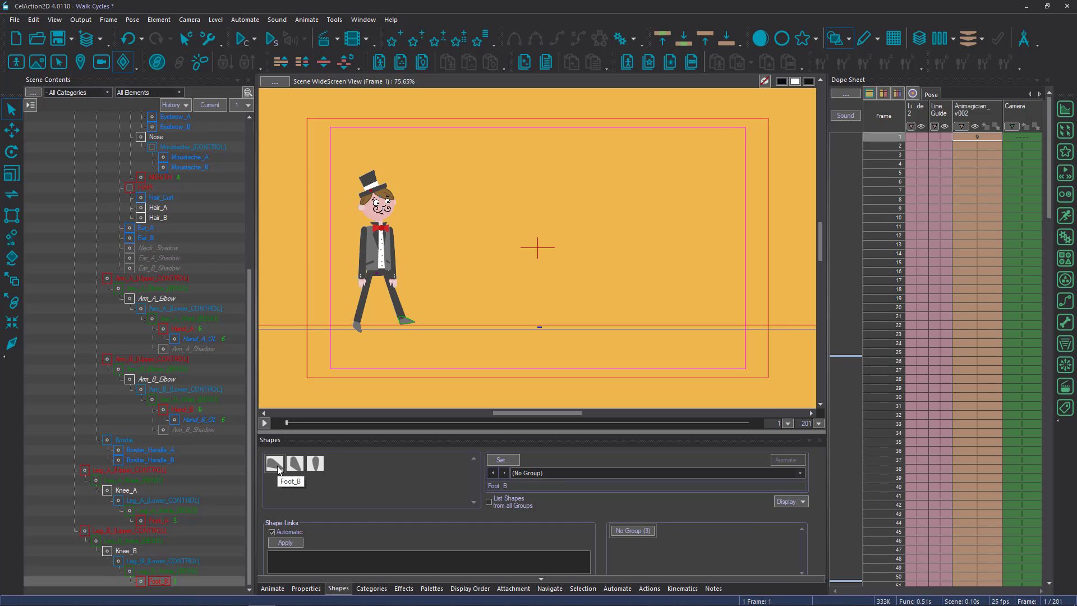
key("r")
left_click_drag(368, 329, 369, 330)
key("Escape")
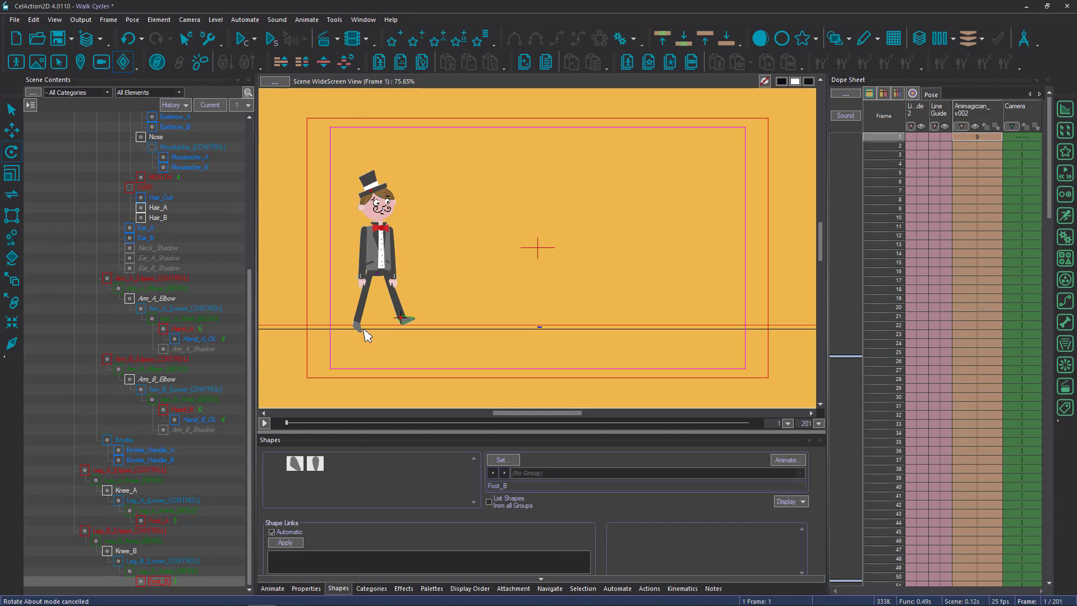
left_click(357, 324)
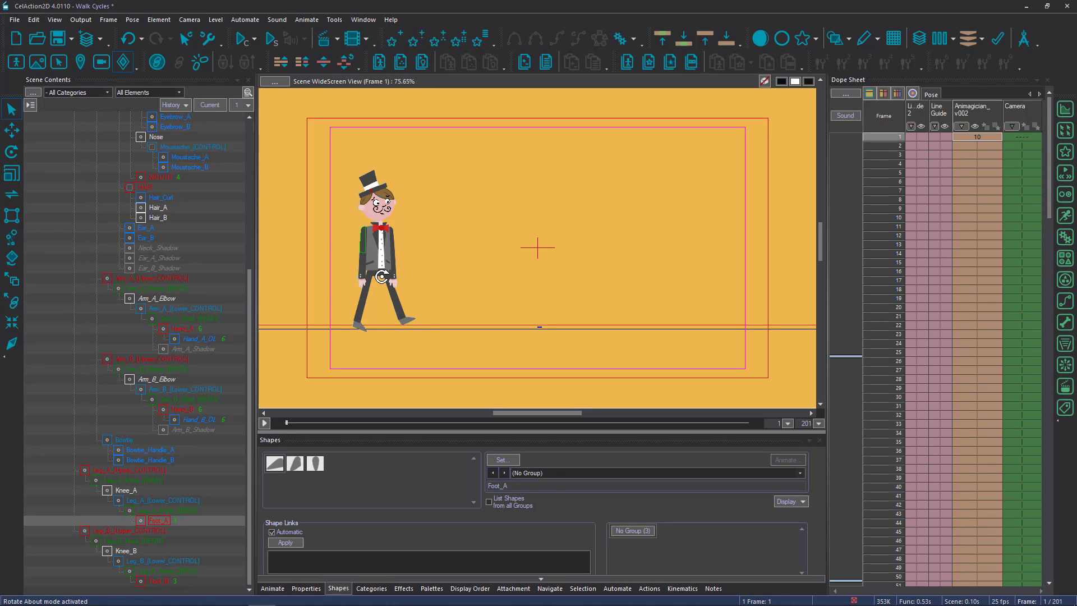
Swing Arm_A's upper control forward to 108.81 and Arm_B's upper control backward.
key("r")
left_click_drag(379, 272, 407, 278)
key("Escape")
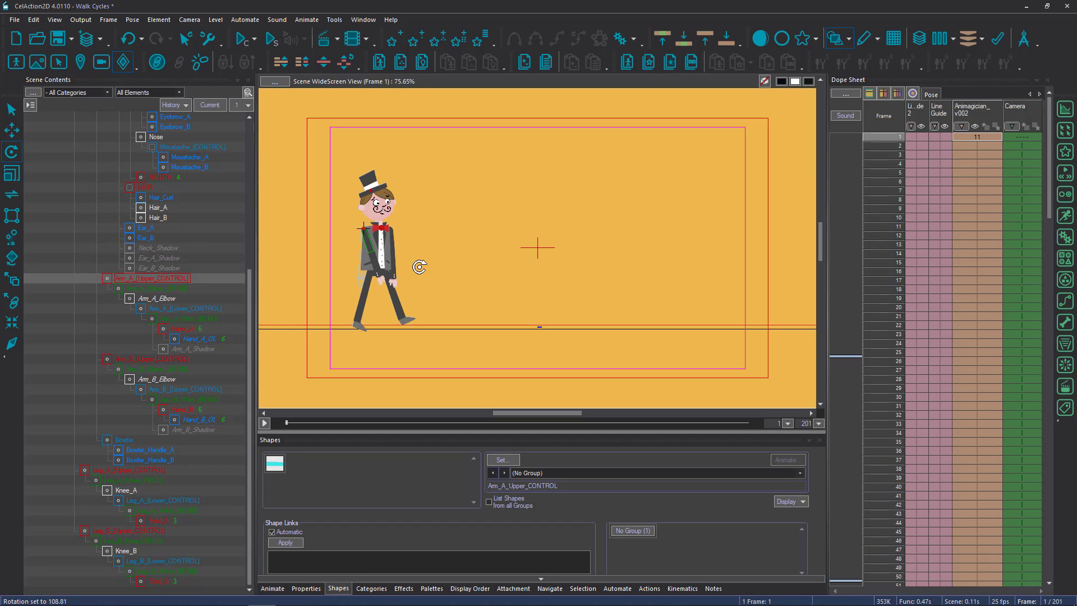
left_click(375, 269)
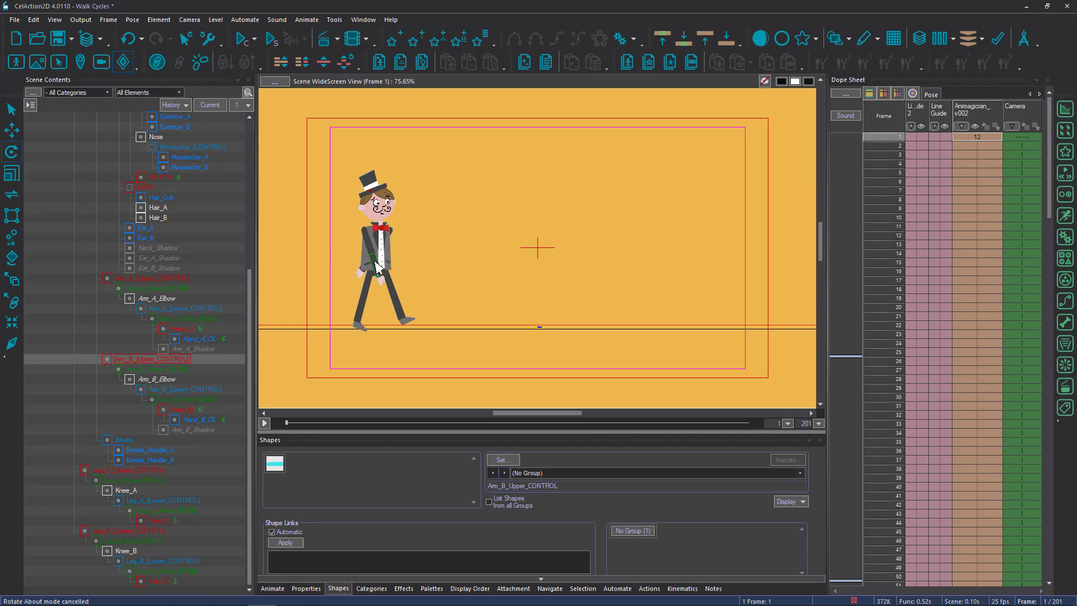
Bend Arm_A's lower control forward, and swing Arm_B further back with its lower arm rotated too.
left_click_drag(394, 273, 400, 267)
key("Escape")
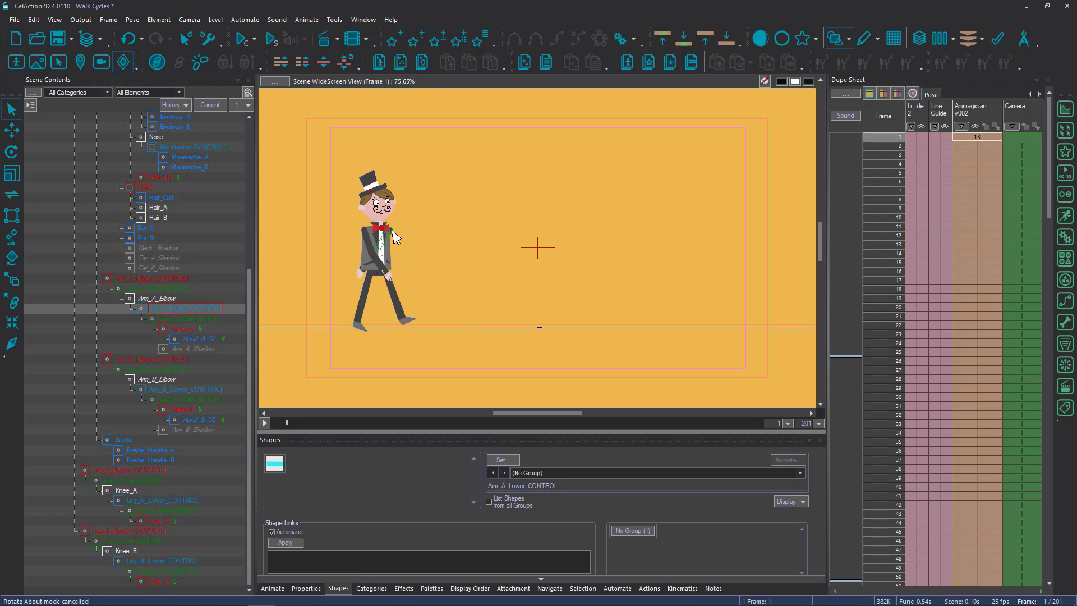
left_click_drag(395, 241, 395, 254)
key("r")
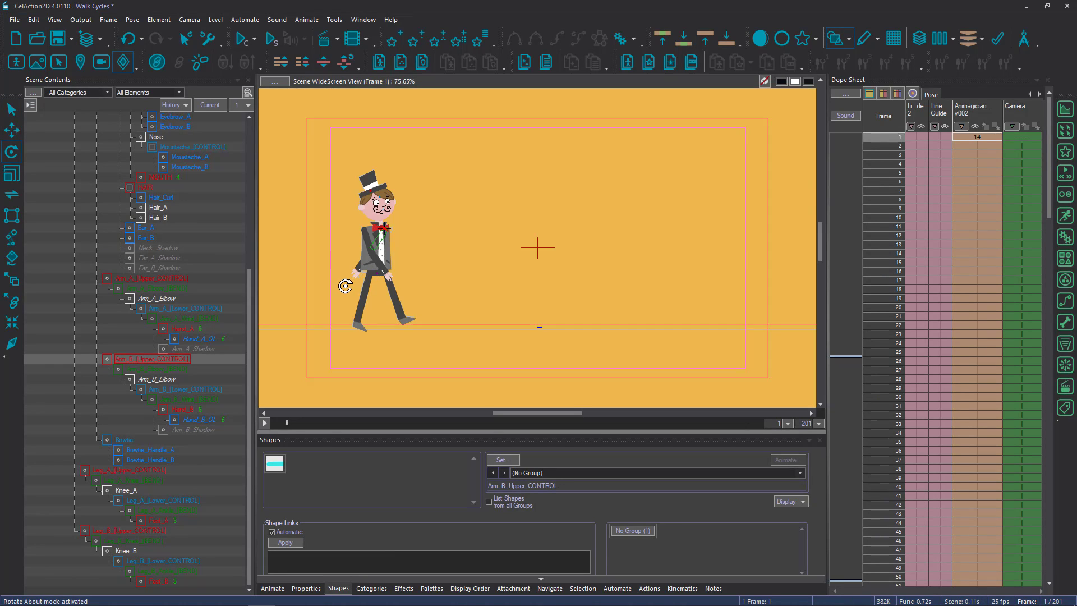
key("Escape")
left_click_drag(331, 315, 390, 285)
key("Escape")
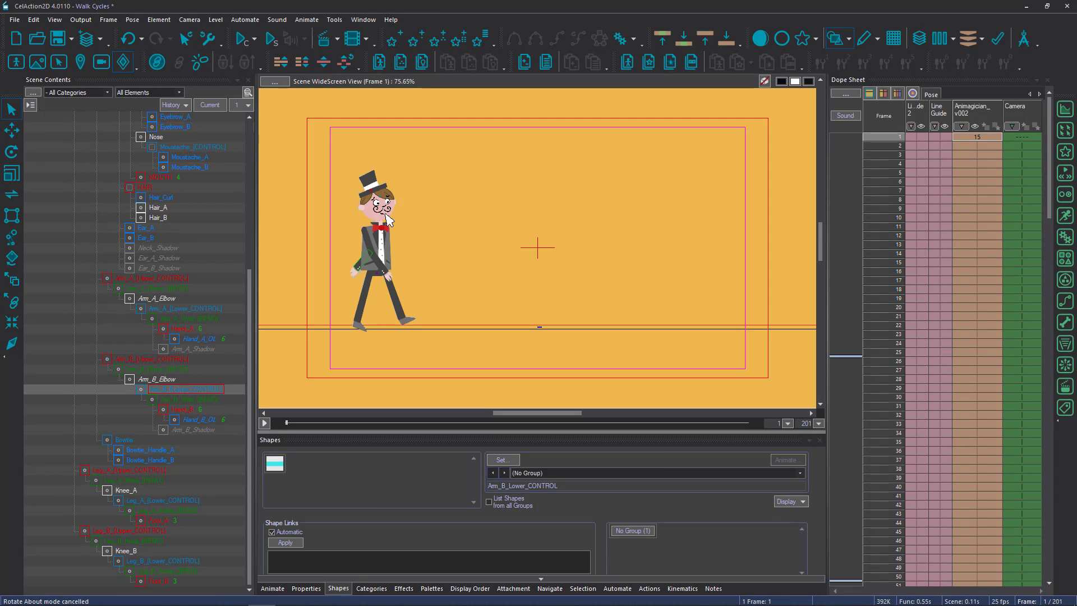
Tilt the head slightly back and rotate the whole body slightly forward into a lean.
key("r")
left_click_drag(414, 205, 416, 205)
key("Escape")
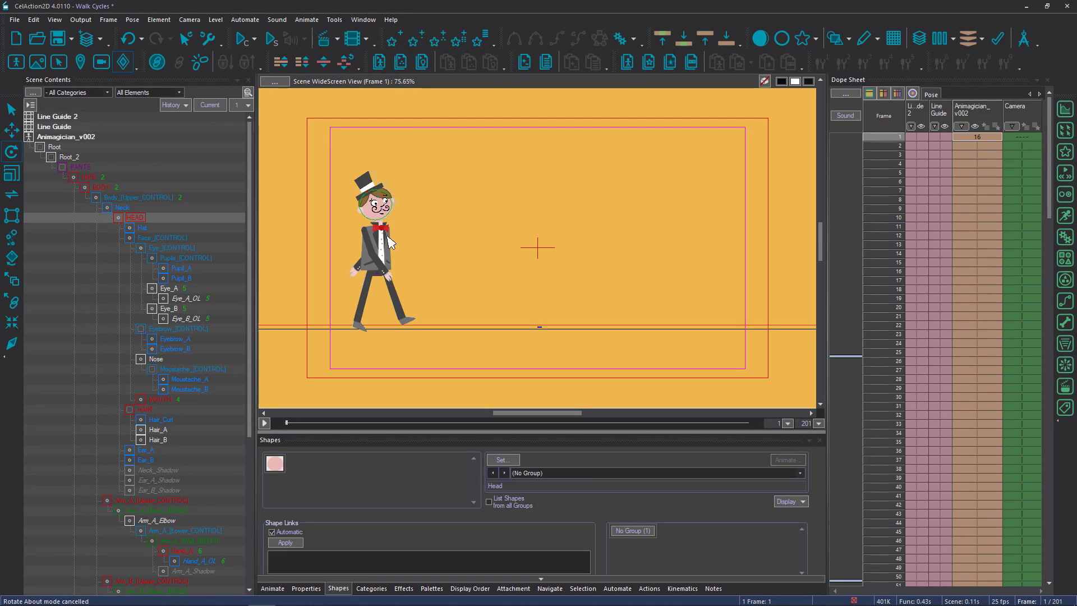
left_click(379, 265)
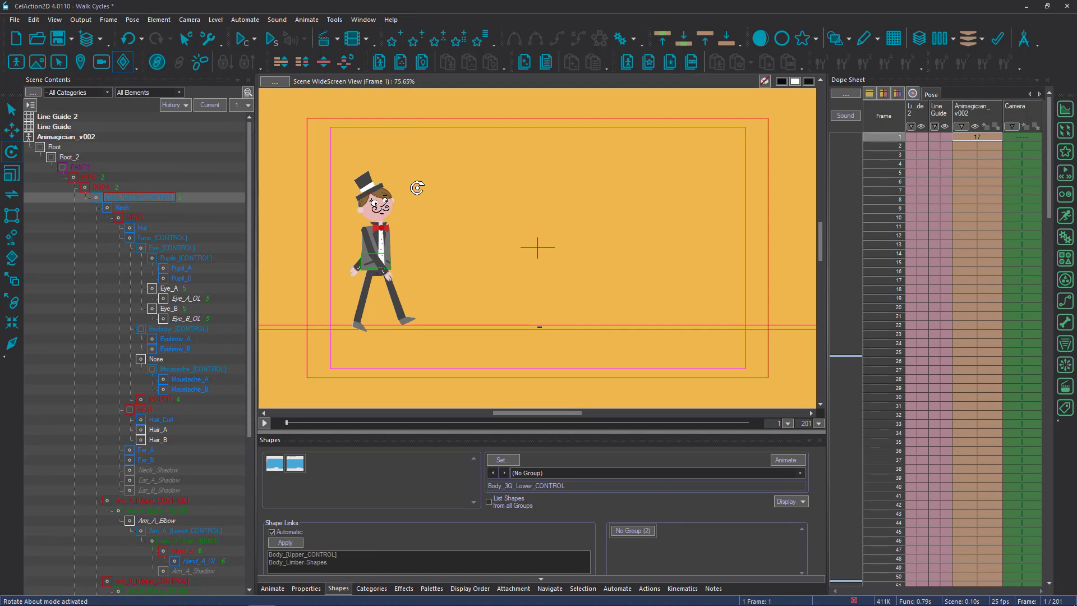
left_click_drag(418, 190, 425, 201)
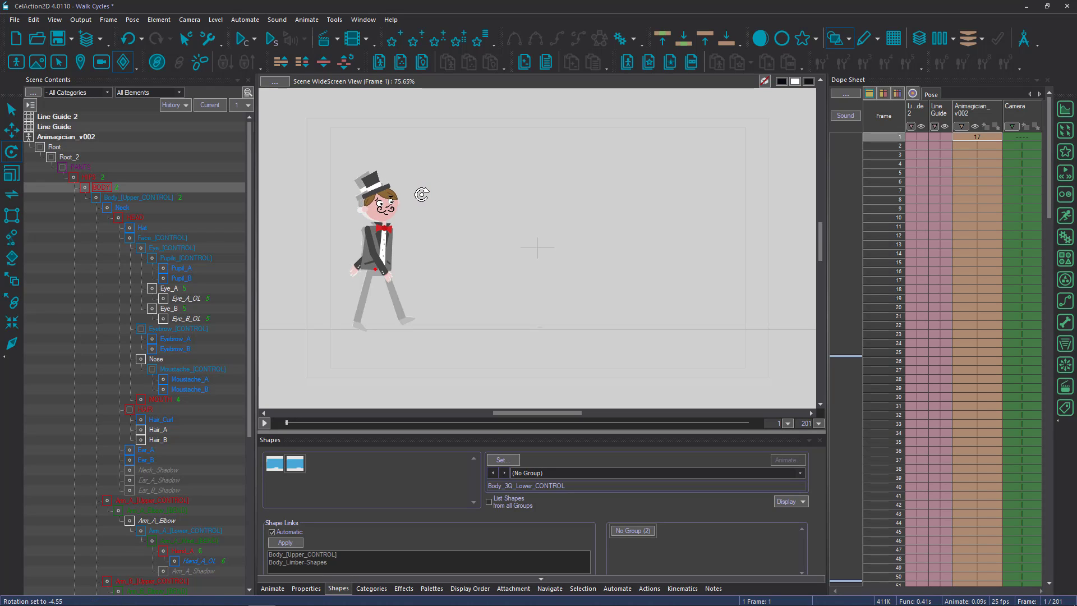
key("Escape")
Rotate Arm_B's upper control to 242.05 to refine the arm swing in the frame 1 contact pose.
left_click(401, 311)
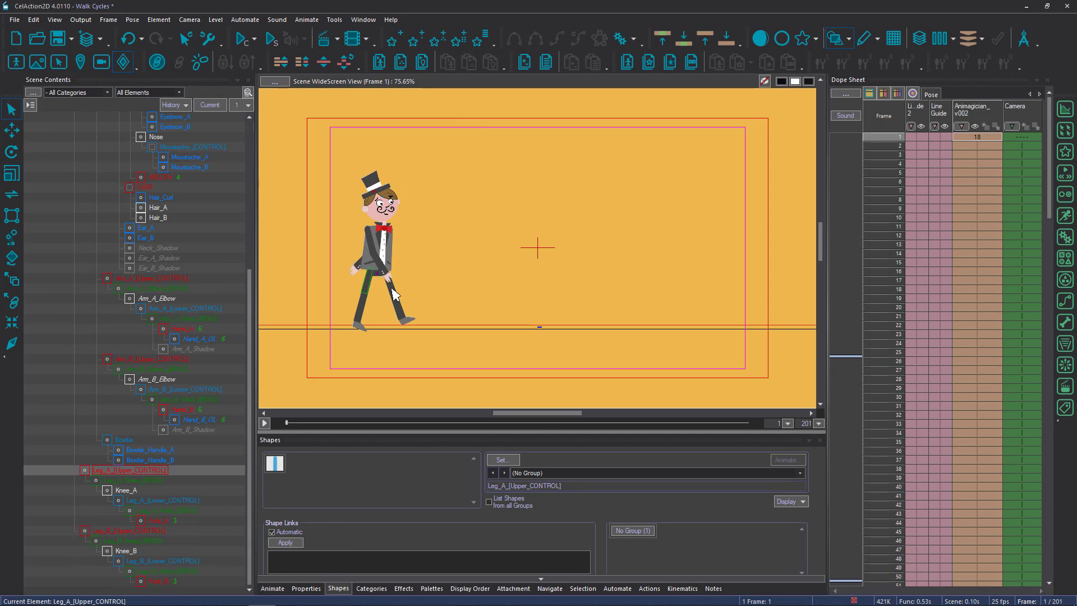
left_click(358, 327)
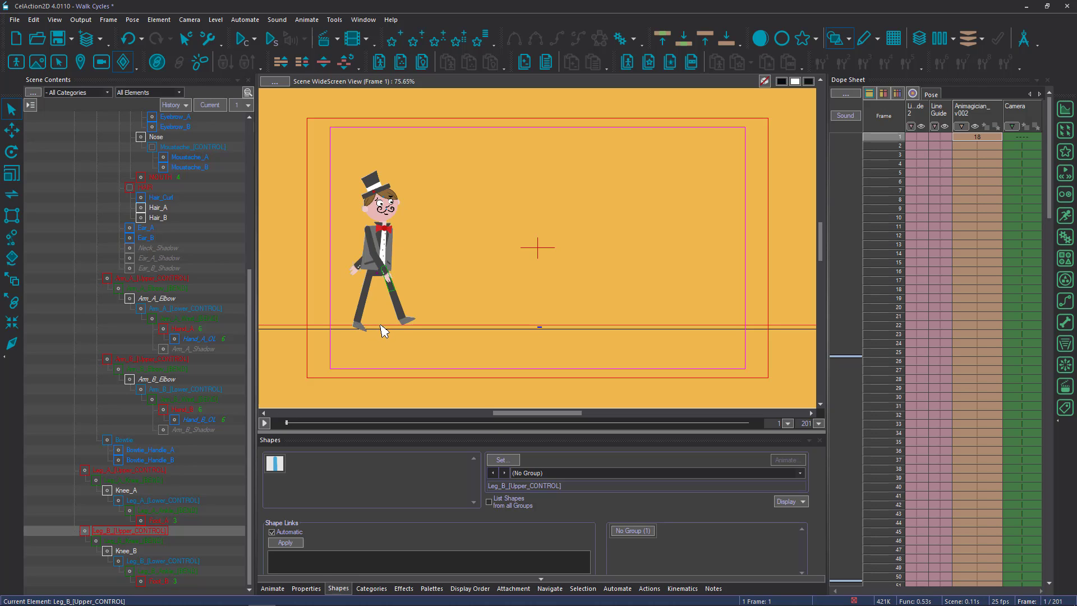
left_click(384, 247)
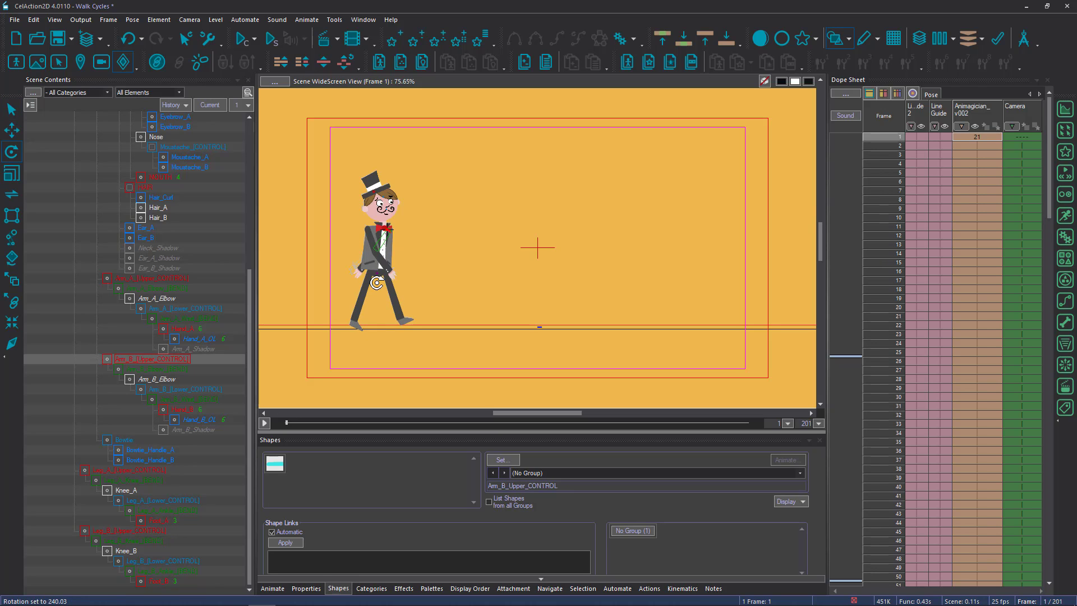
key("r")
left_click_drag(335, 311, 337, 312)
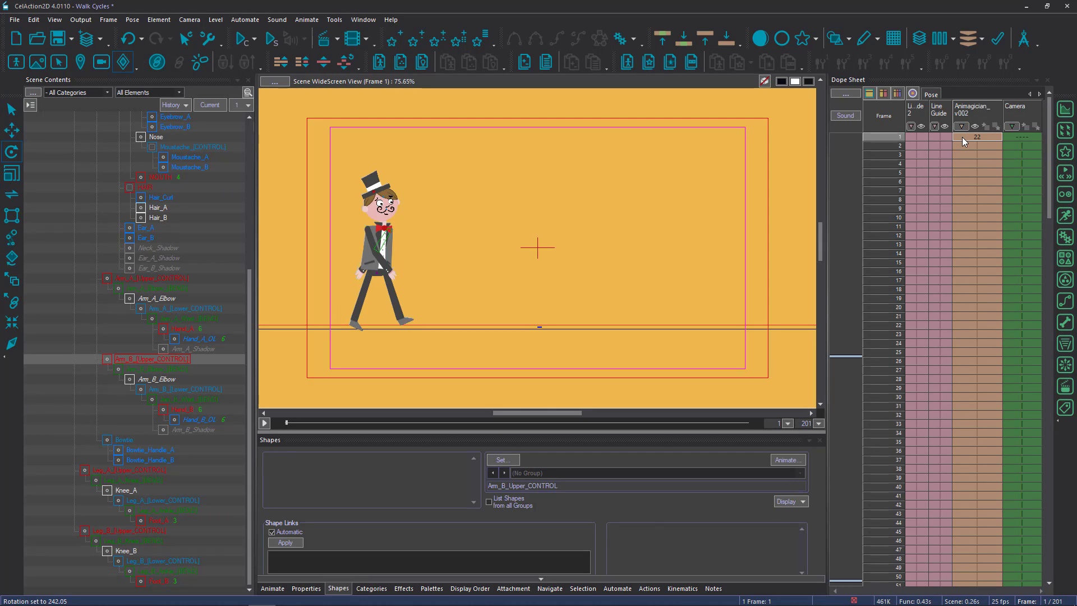
Select the character's PANTS control and mark frame 25 as a key pose in the dope sheet.
scroll(963, 141, "up", 1)
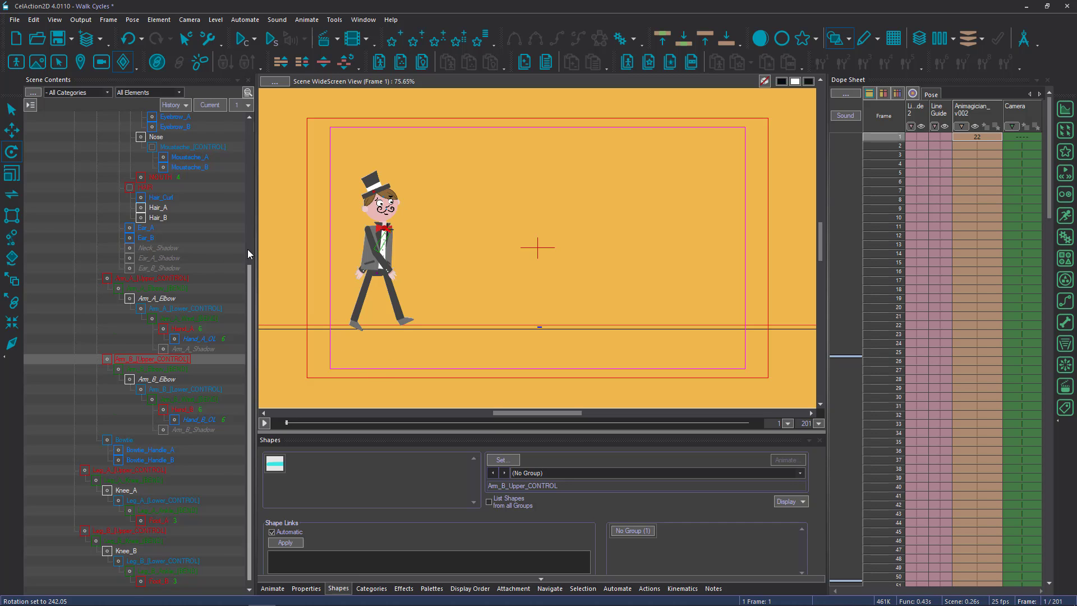
left_click_drag(248, 264, 240, 116)
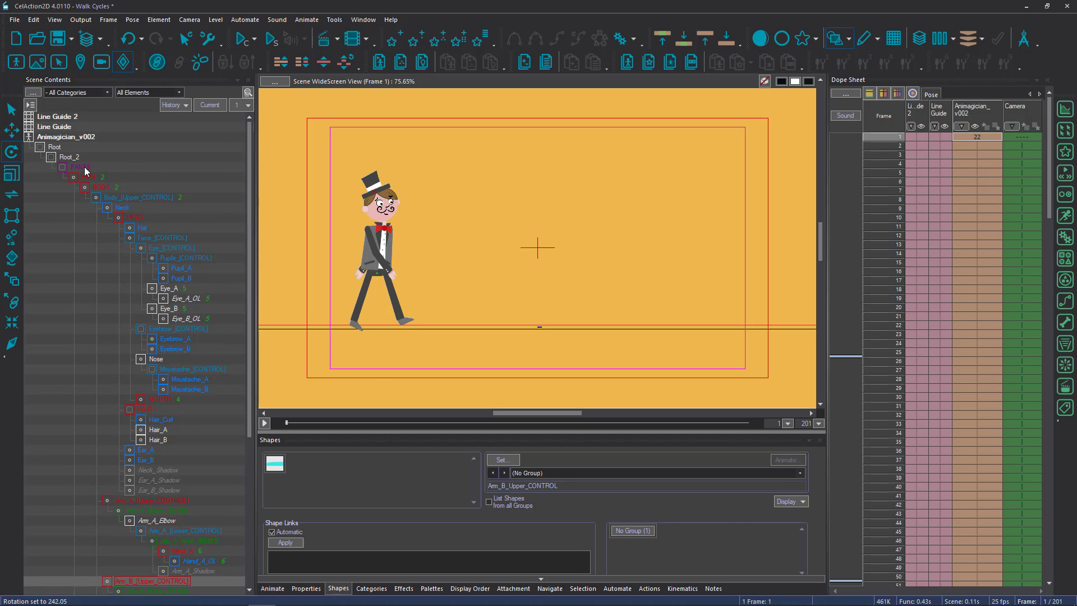
left_click(85, 168)
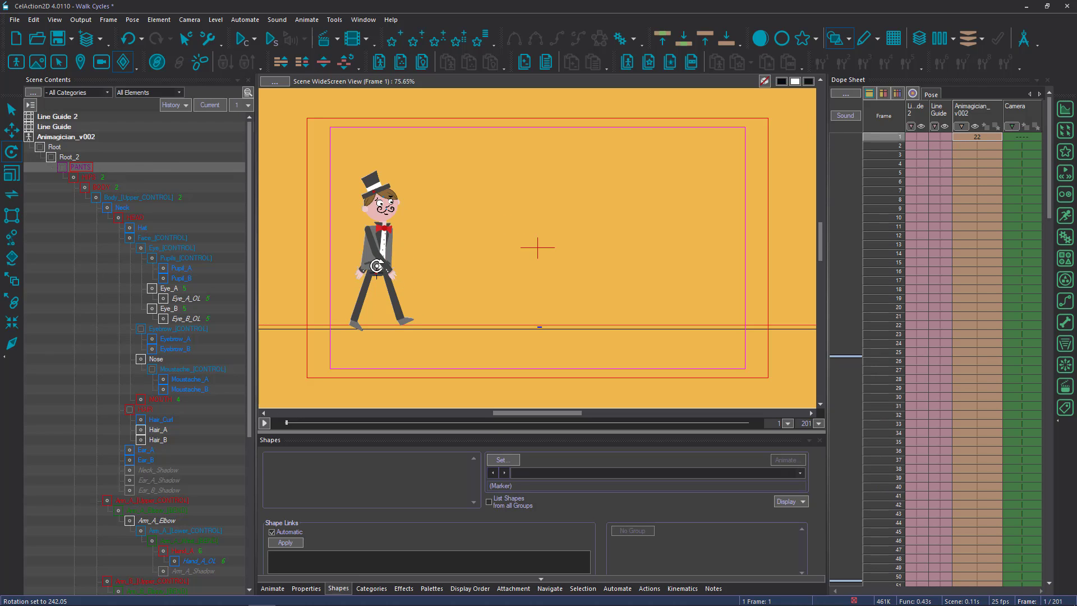
left_click(971, 237)
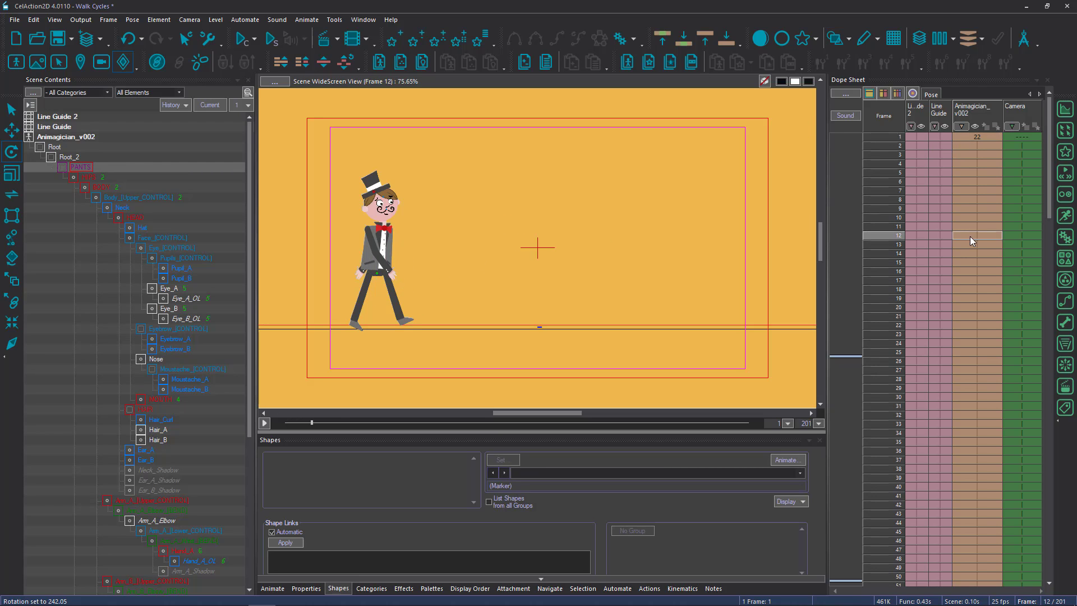
left_click(976, 137)
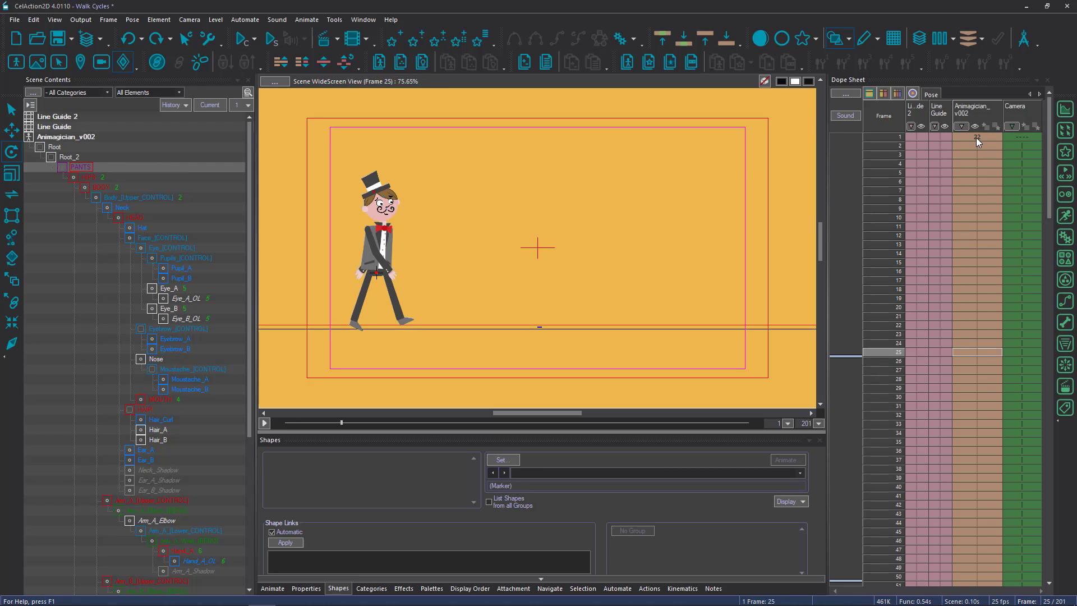
left_click(965, 351)
left_click(966, 351)
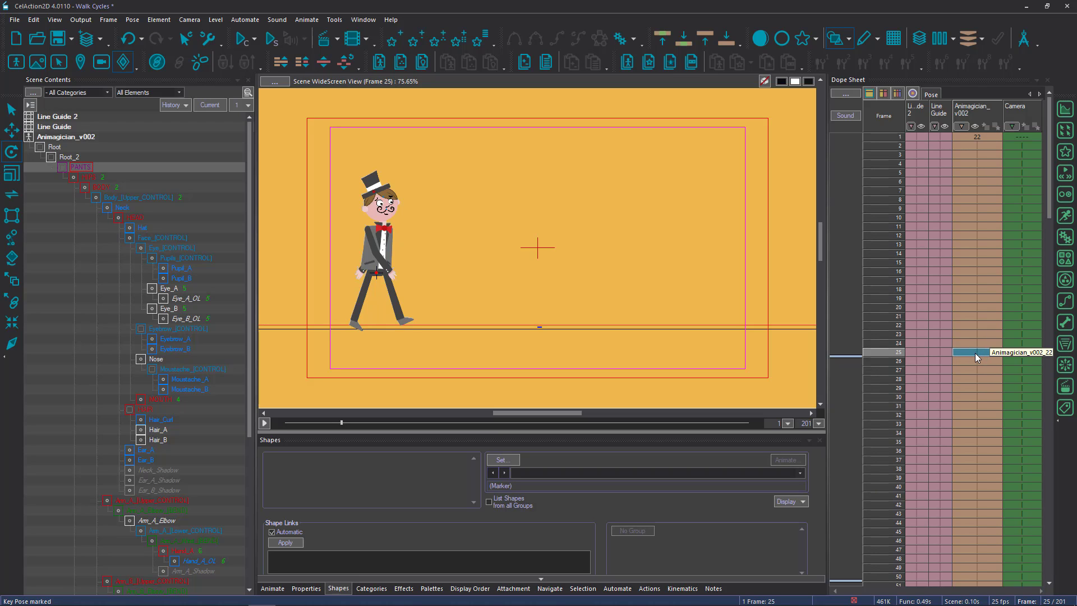
left_click(988, 140)
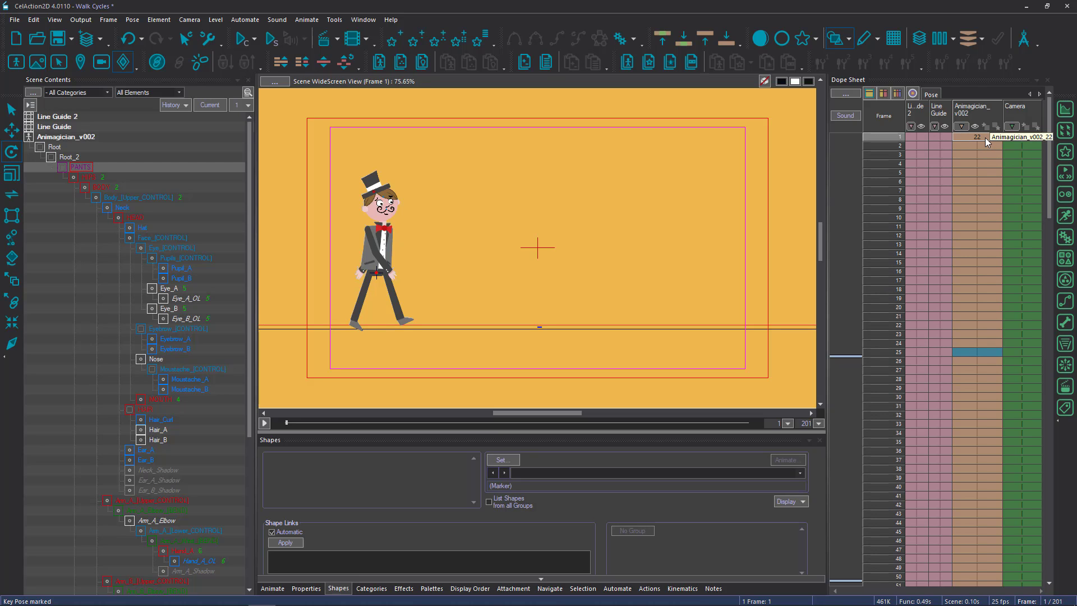
left_click(972, 247)
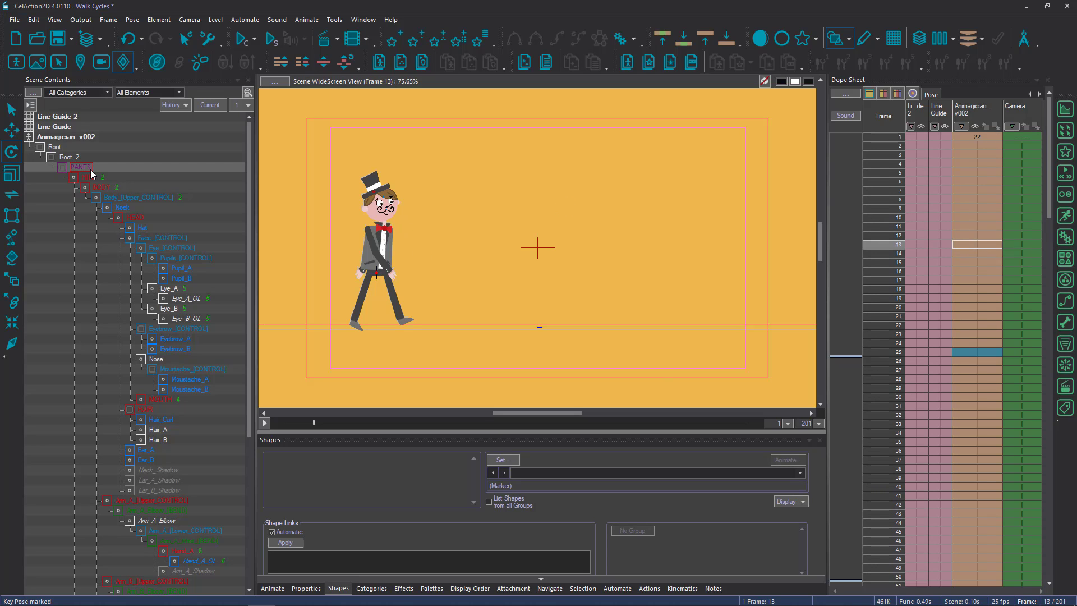
left_click(987, 138)
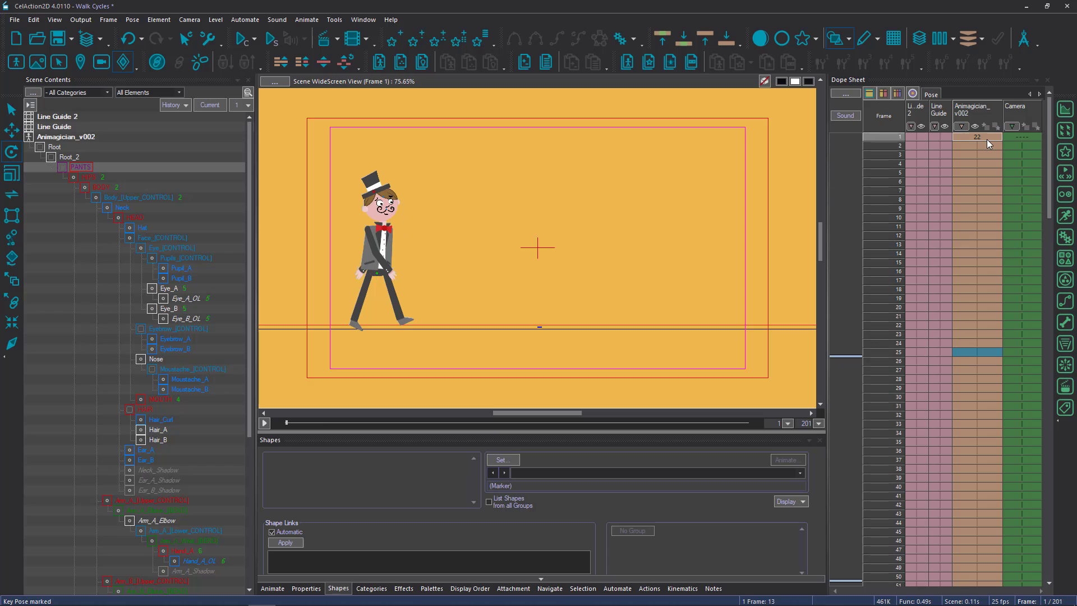
left_click(965, 244)
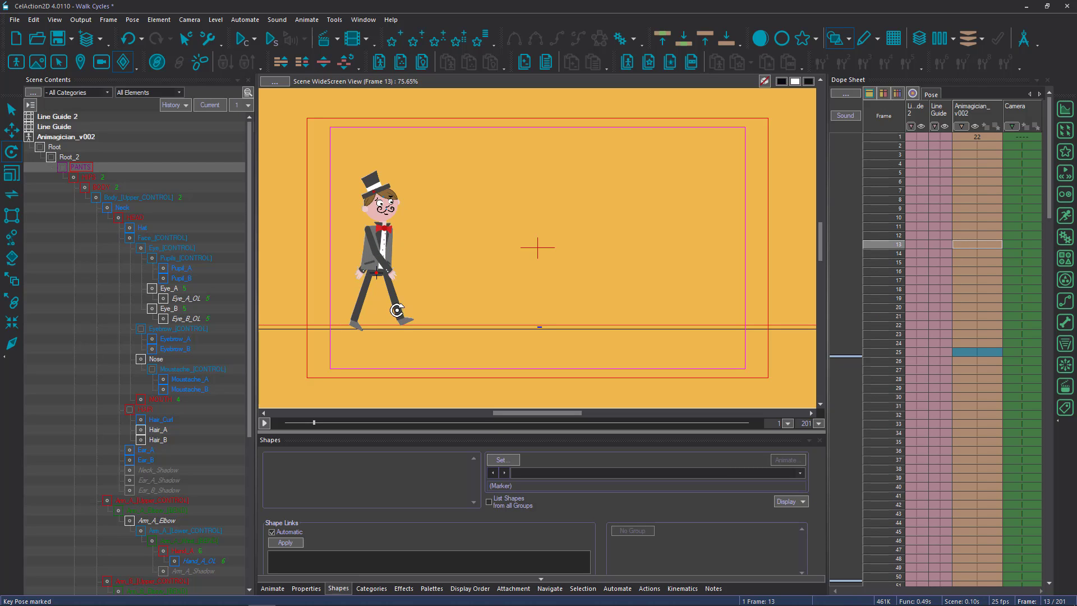
left_click(973, 352)
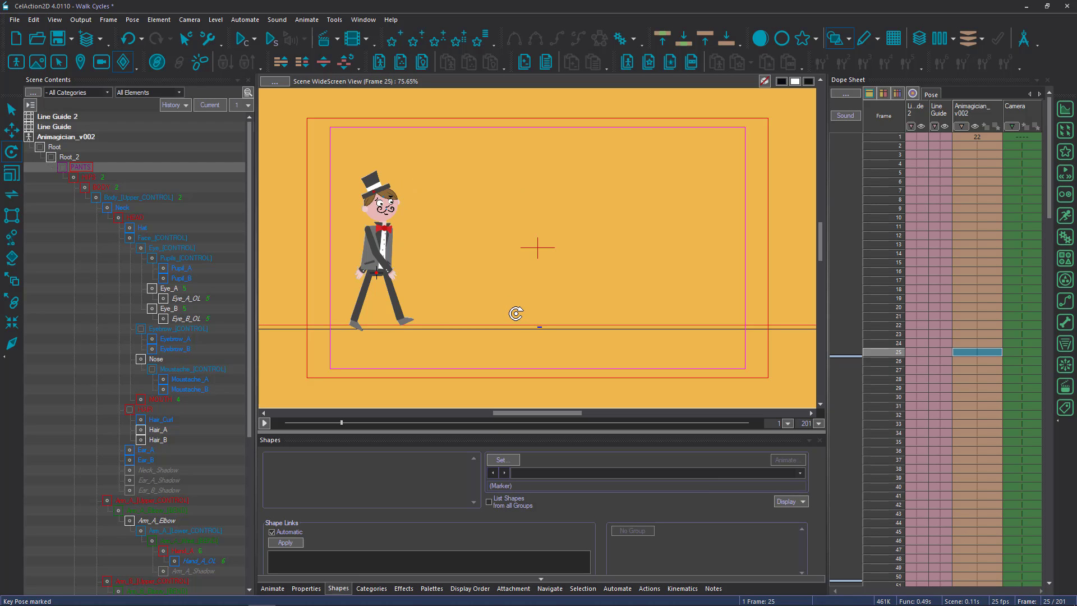
At frame 13, shift the PANTS control forward until the back foot meets frame 1's front foot, using adjacent changed poses onion skins.
left_click(994, 247)
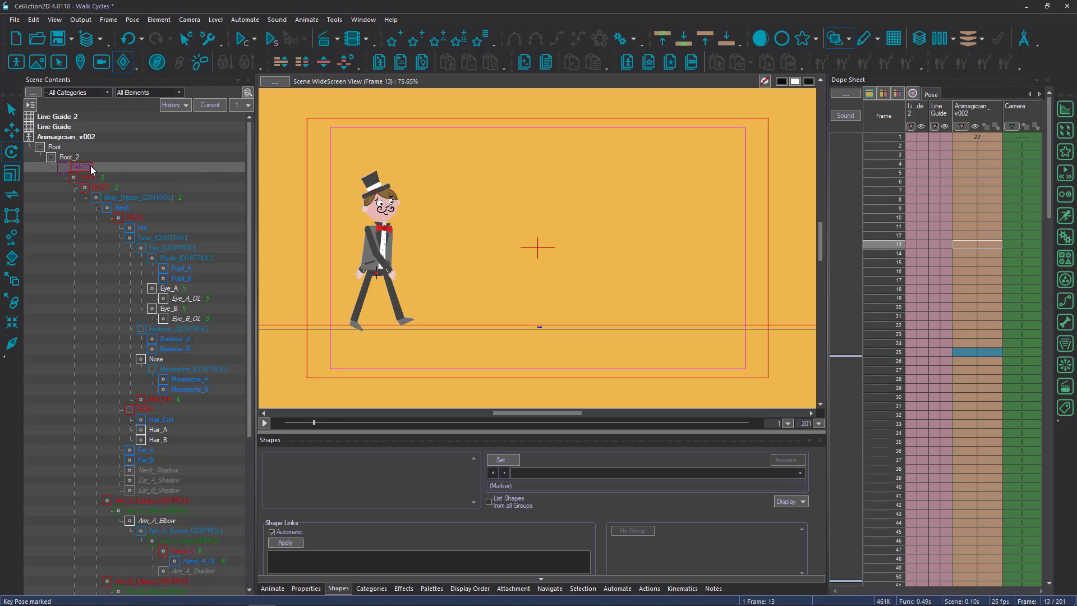
key("Right")
key("Right")
key("Right")
key("Right")
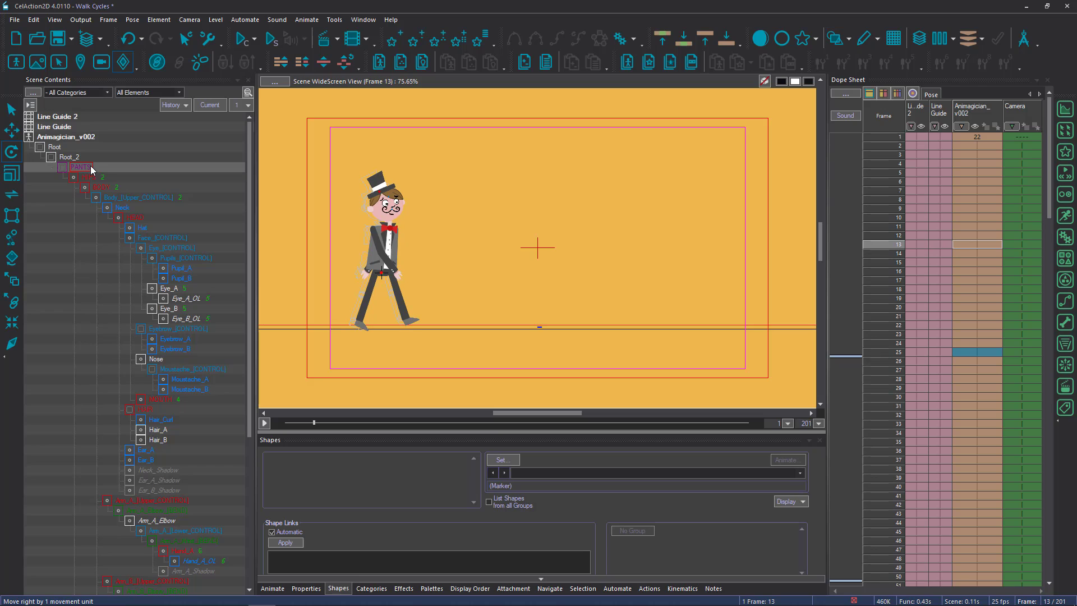
key("Right")
key("Right")
key("Right")
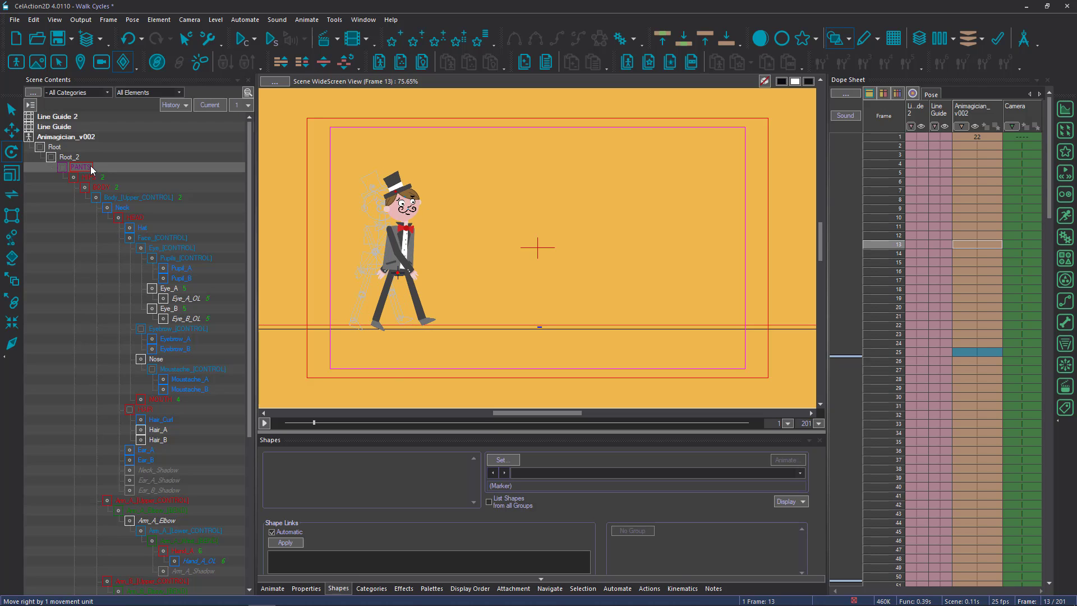
key("Right")
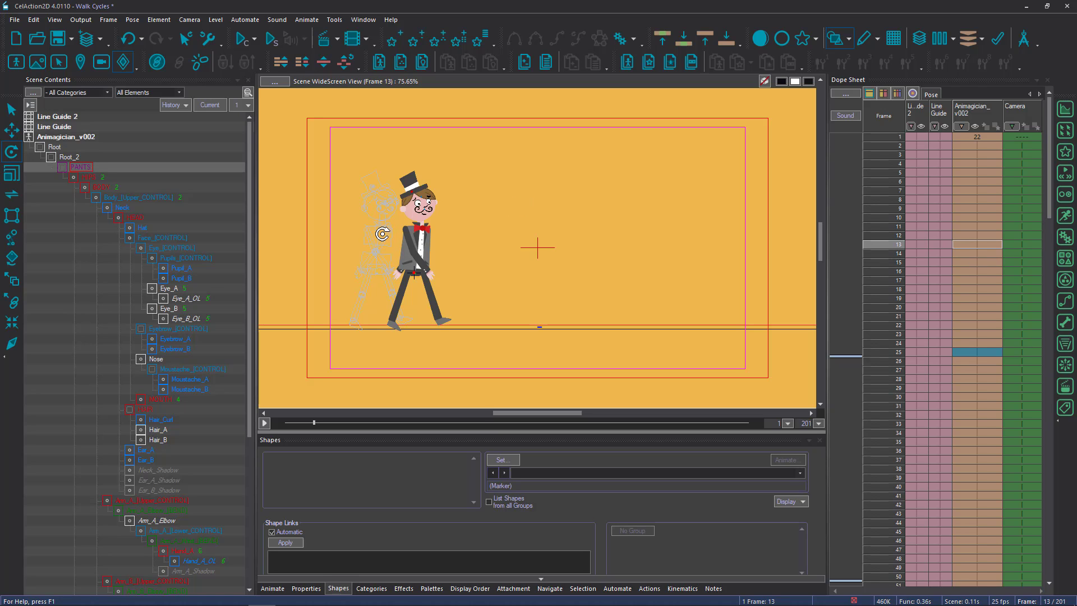
left_click(850, 38)
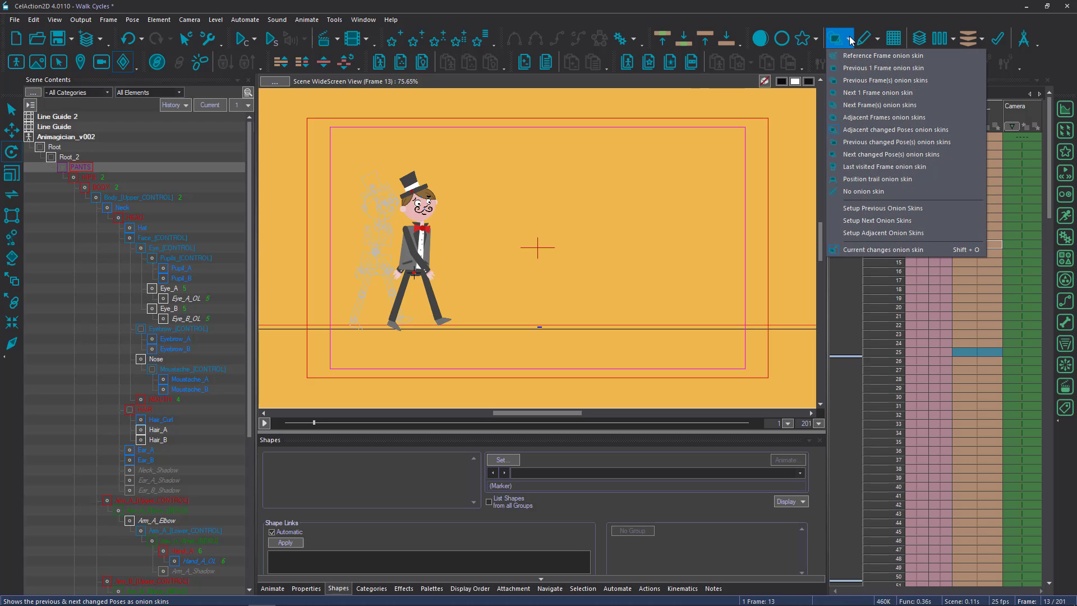
left_click(873, 131)
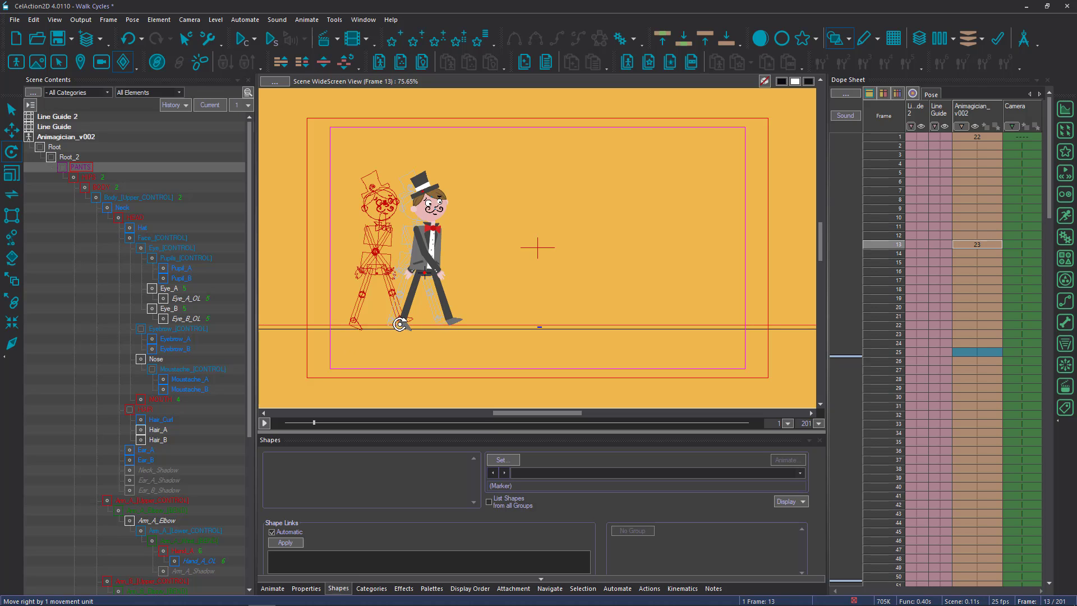
At frame 25, shift the PANTS control forward until the back foot meets the front foot of the frame 13 pose.
left_click(968, 352)
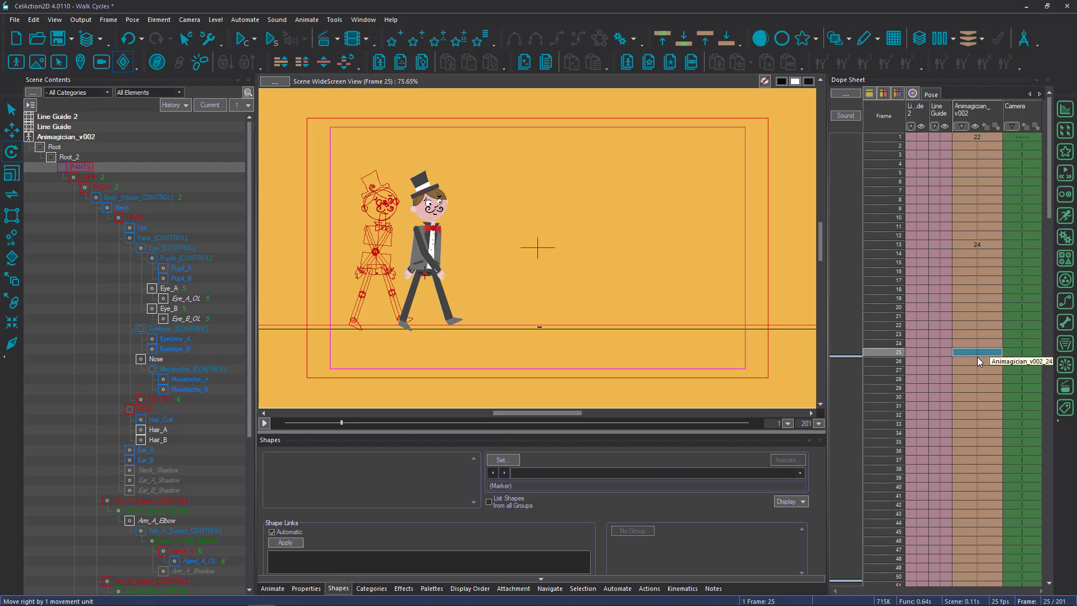
key("Right")
key("Right")
key("Right")
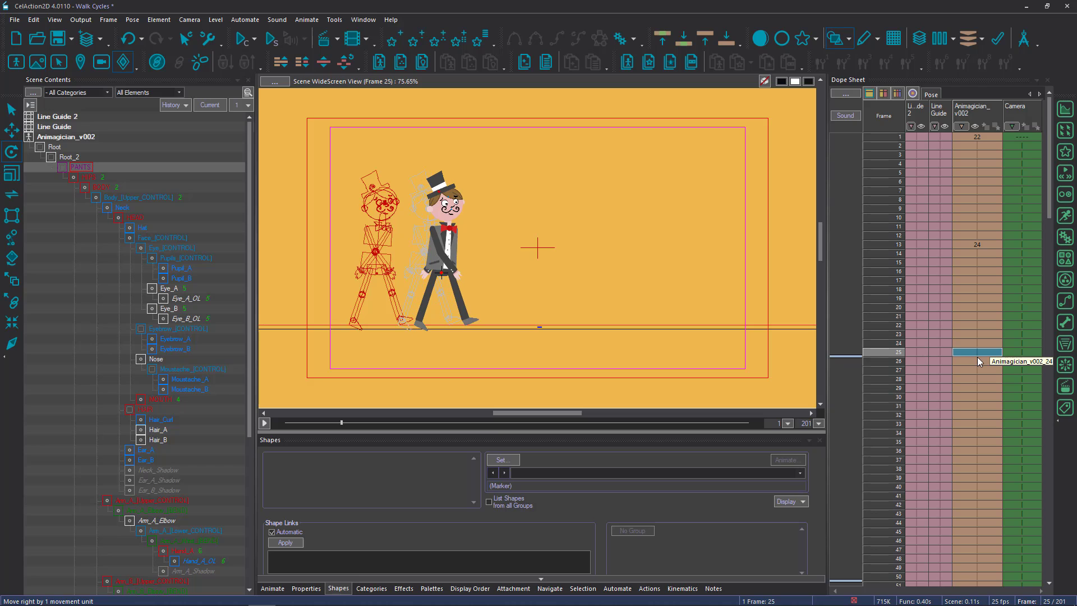
key("Right")
key("Right")
key("Right")
key("Right")
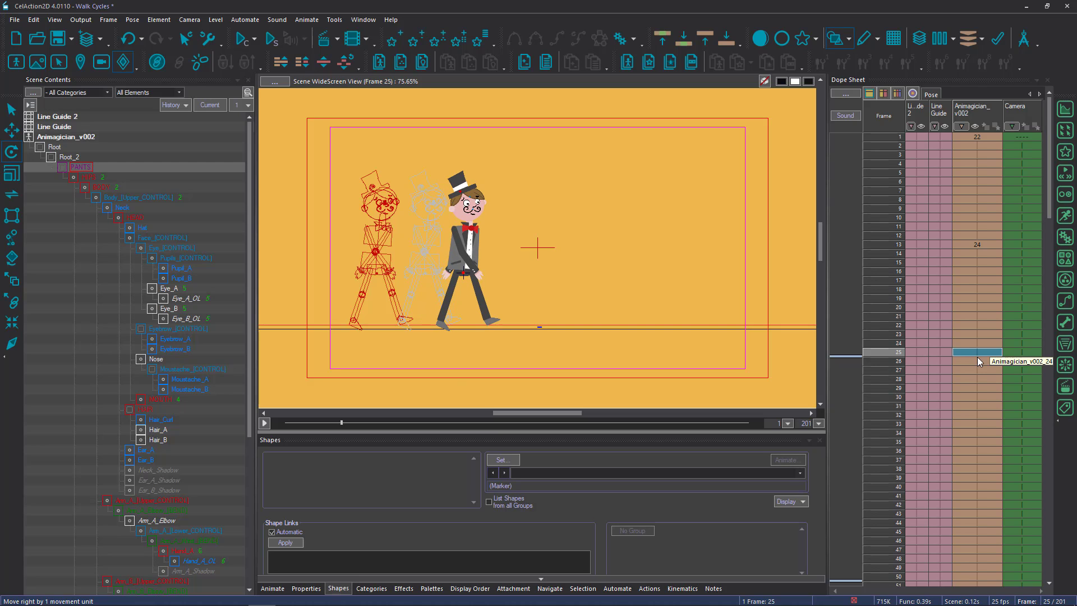
key("Right")
key("Right")
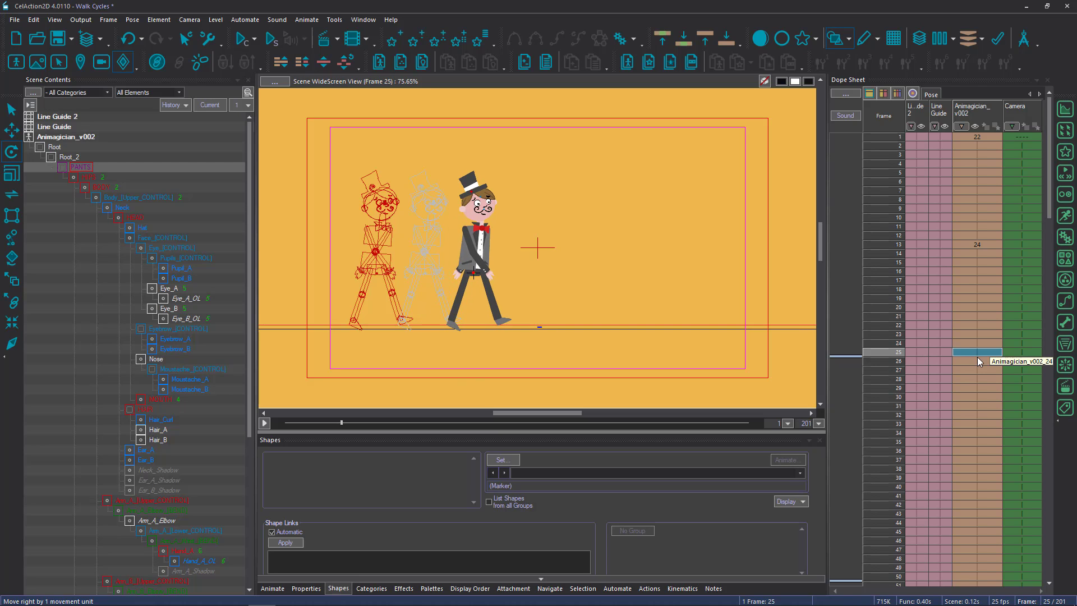
key("Left")
key("Up")
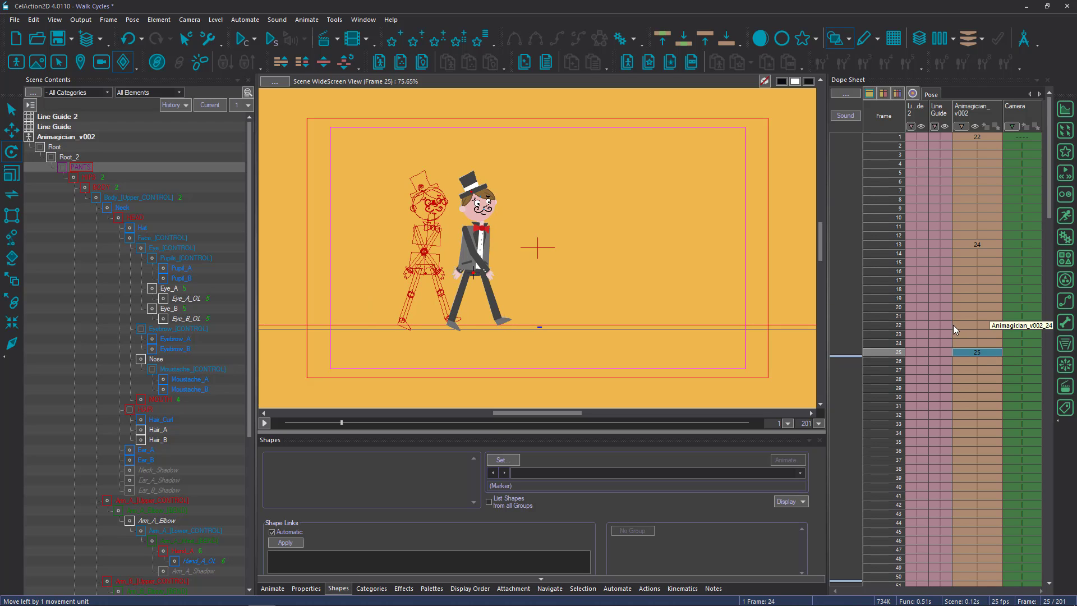
Compare the frame 13 and 25 poses, then play back frames 1 to 28 to check the movement.
left_click(976, 235)
left_click(977, 248)
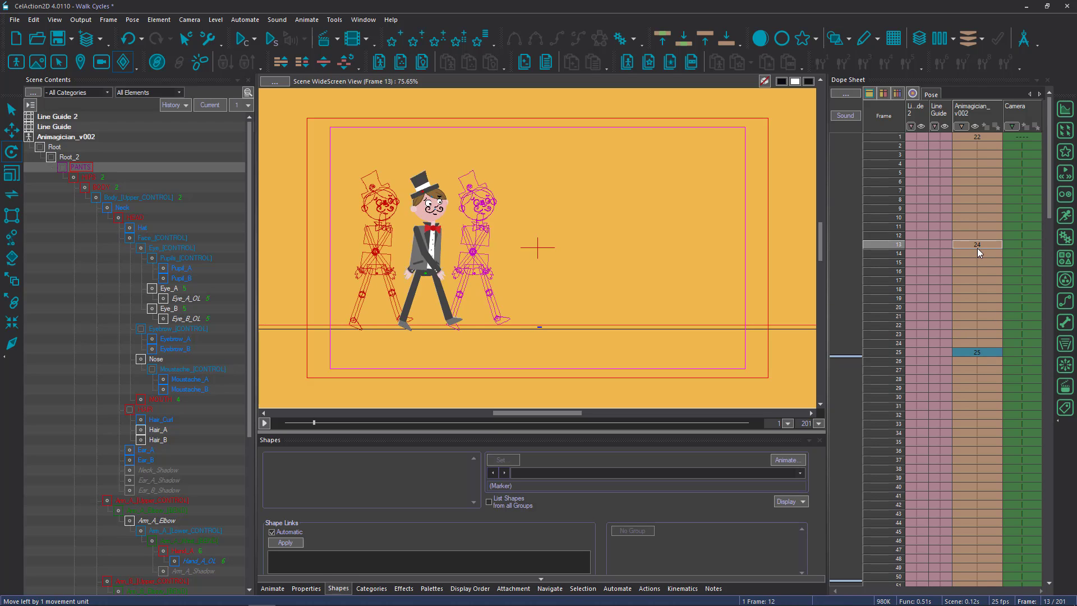
left_click(977, 352)
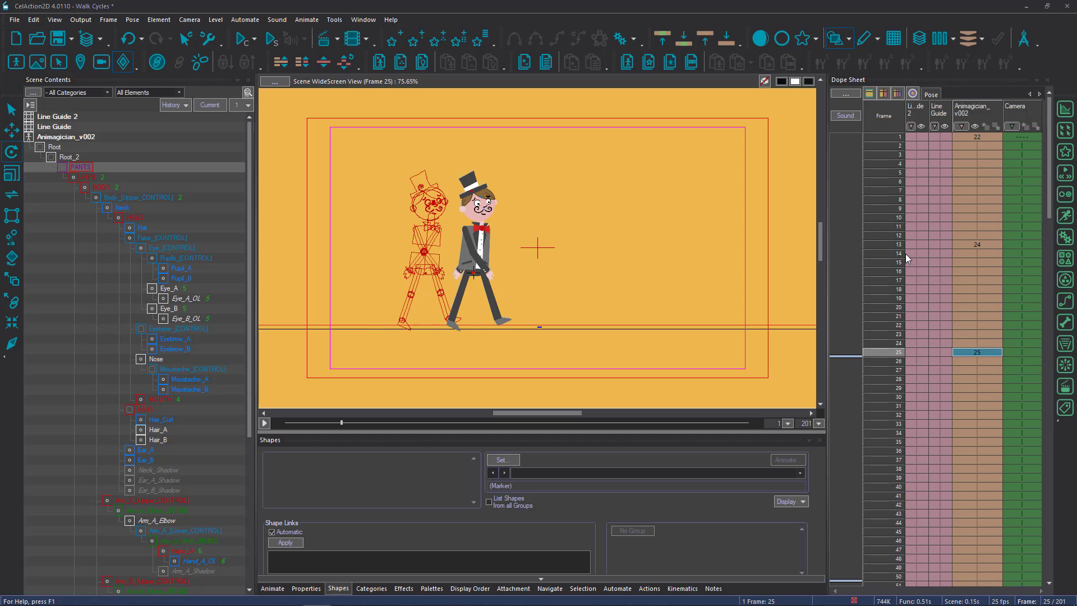
left_click(986, 140)
left_click(973, 376, "shift")
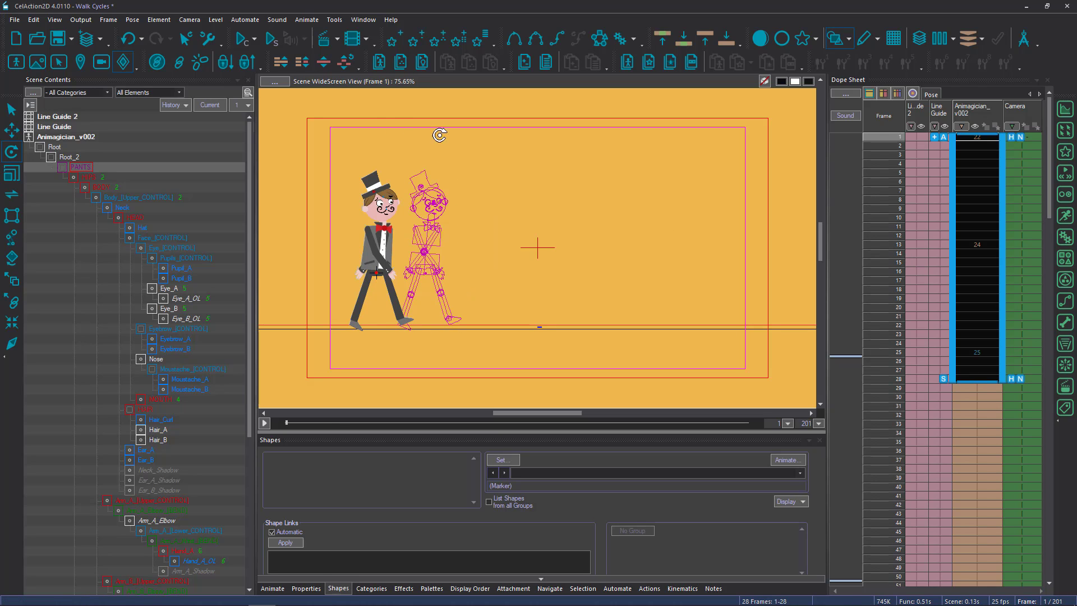
left_click(240, 44)
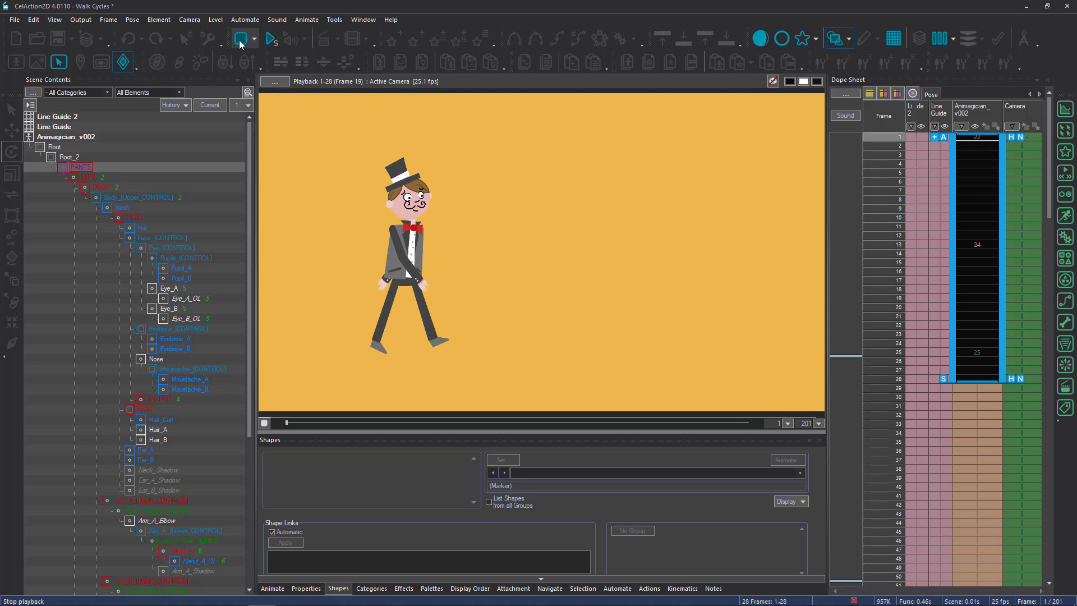
left_click(241, 43)
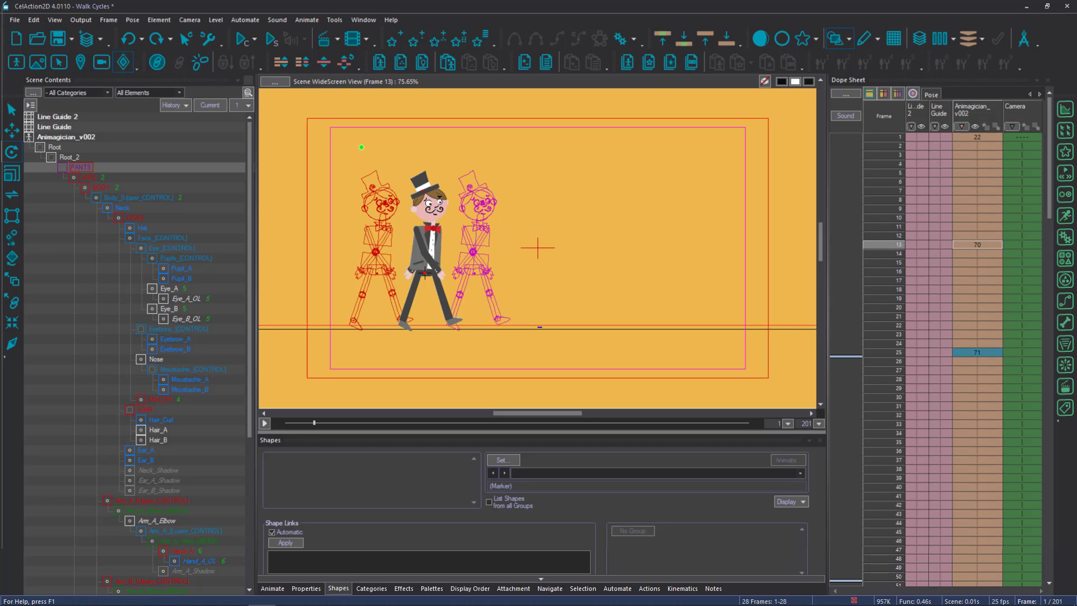
mouse_move(361, 148)
left_mouse_down()
mouse_move(503, 147)
mouse_move(494, 145)
left_mouse_up()
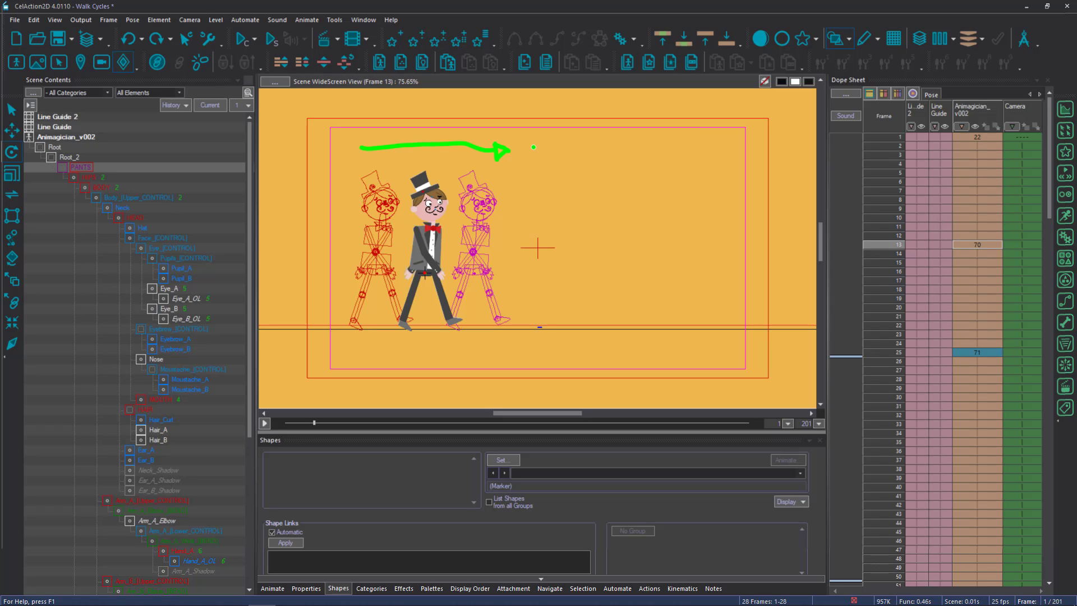
mouse_move(533, 147)
left_mouse_down()
mouse_move(548, 164)
mouse_move(532, 163)
left_mouse_up()
mouse_move(366, 227)
left_mouse_down()
mouse_move(365, 265)
mouse_move(388, 247)
mouse_move(412, 248)
mouse_move(415, 235)
mouse_move(408, 264)
mouse_move(462, 256)
mouse_move(462, 238)
mouse_move(458, 274)
left_mouse_up()
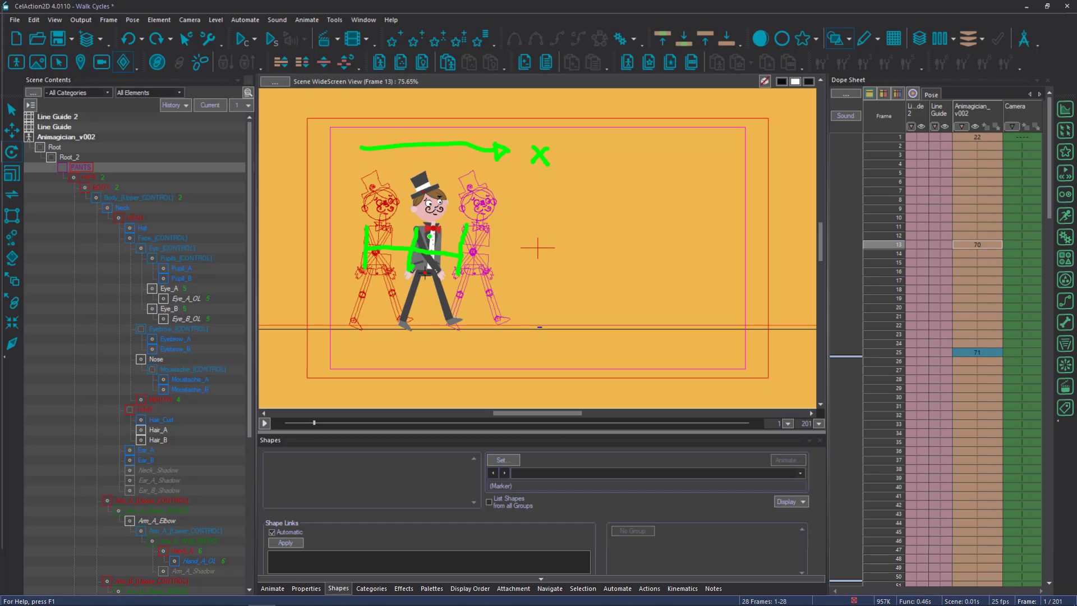
left_click_drag(429, 235, 449, 236)
left_click_drag(372, 231, 406, 233)
left_click_drag(532, 190, 533, 207)
mouse_move(542, 190)
left_mouse_down()
mouse_move(544, 208)
mouse_move(620, 210)
left_mouse_up()
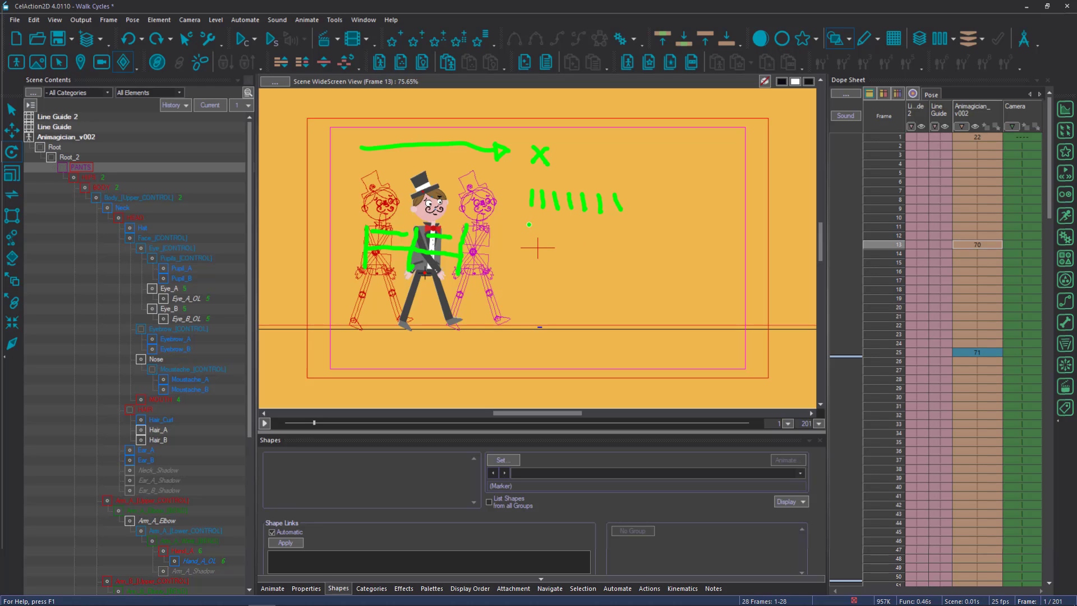
mouse_move(529, 227)
left_mouse_down()
mouse_move(531, 245)
mouse_move(559, 239)
mouse_move(573, 252)
left_mouse_up()
mouse_move(577, 243)
left_mouse_down()
mouse_move(579, 255)
mouse_move(610, 231)
mouse_move(618, 257)
left_mouse_up()
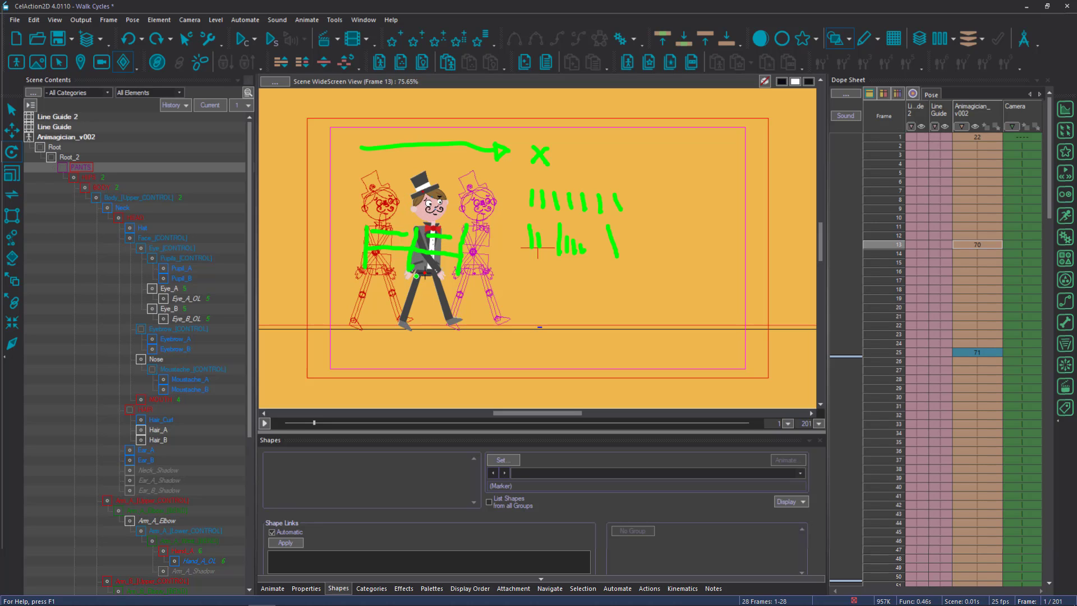
mouse_move(417, 276)
left_mouse_down()
mouse_move(404, 318)
mouse_move(437, 286)
mouse_move(448, 316)
mouse_move(419, 320)
mouse_move(446, 322)
left_mouse_up()
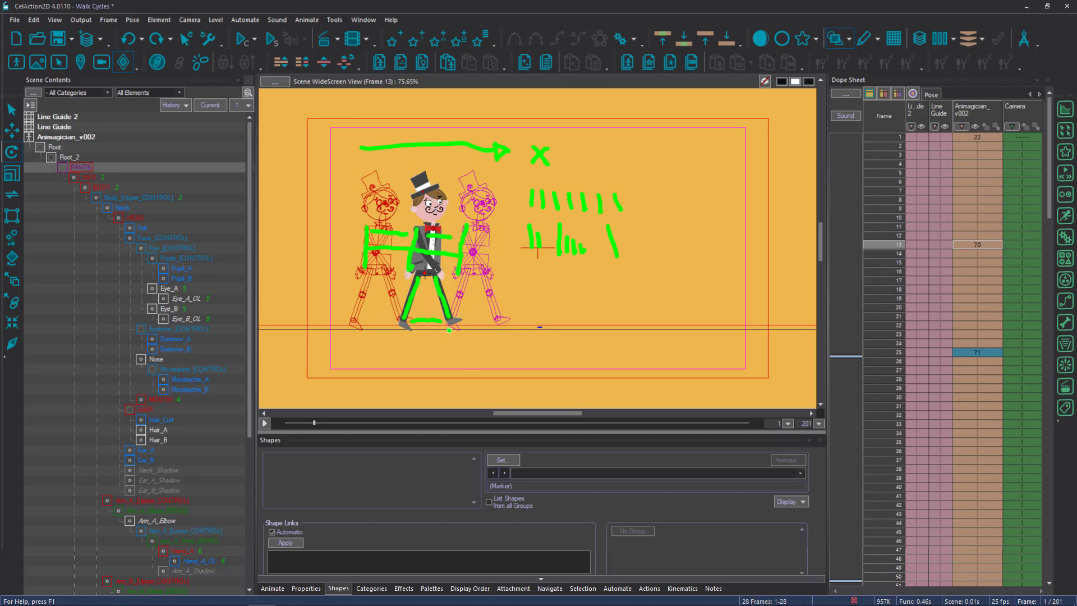
mouse_move(449, 331)
left_mouse_down()
mouse_move(465, 331)
mouse_move(398, 336)
left_mouse_up()
key("Escape")
At frame 13, swap the stride by rotating the Leg_B upper control backward and the Leg_A upper control forward.
left_click(977, 242)
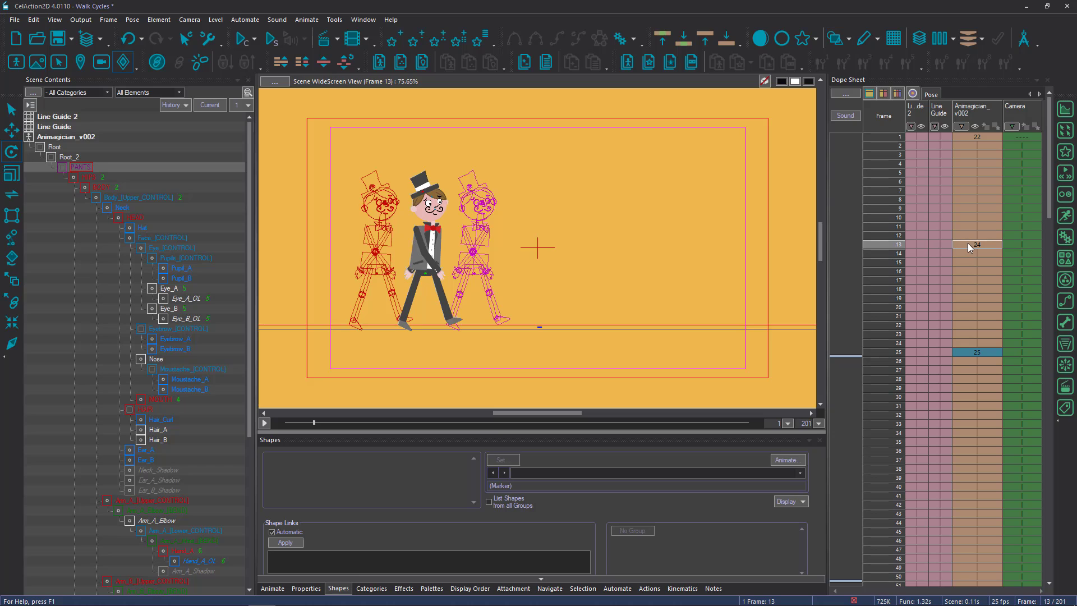
key("Escape")
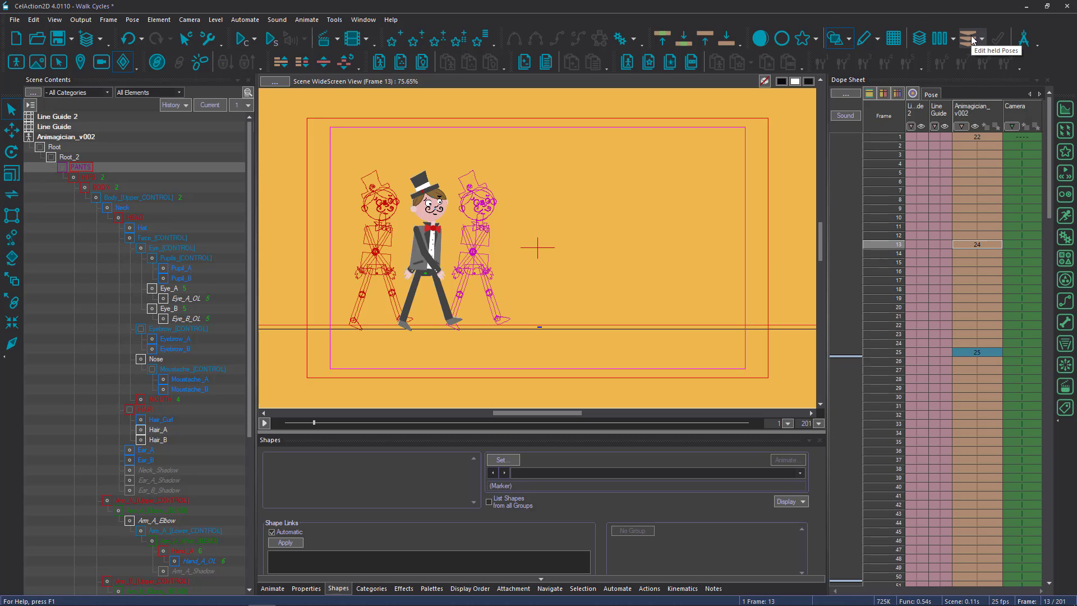
left_click(441, 287)
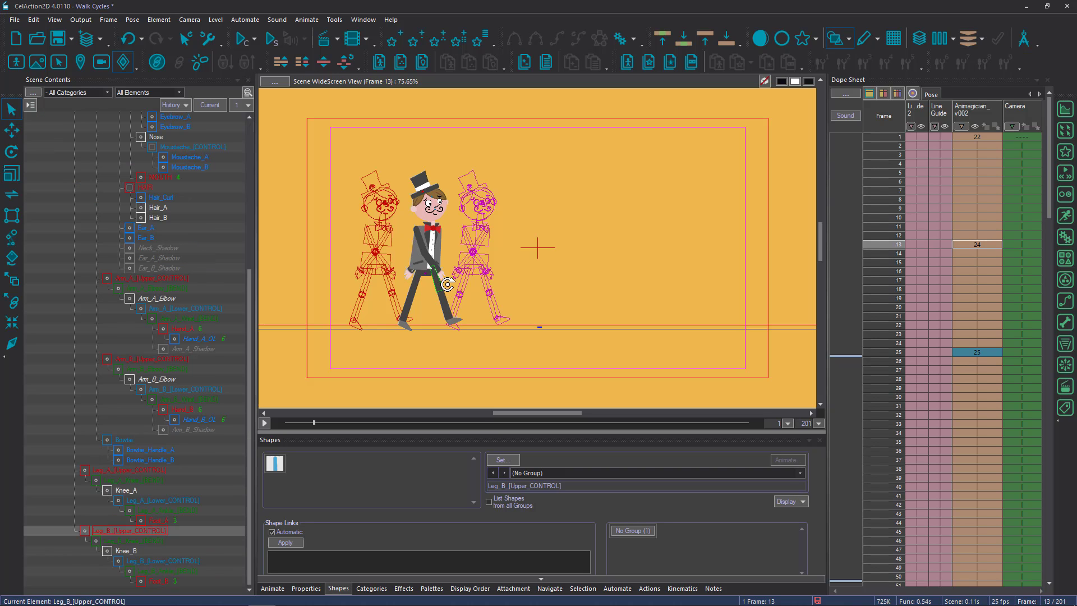
key("r")
left_click_drag(447, 310, 421, 318)
key("Escape")
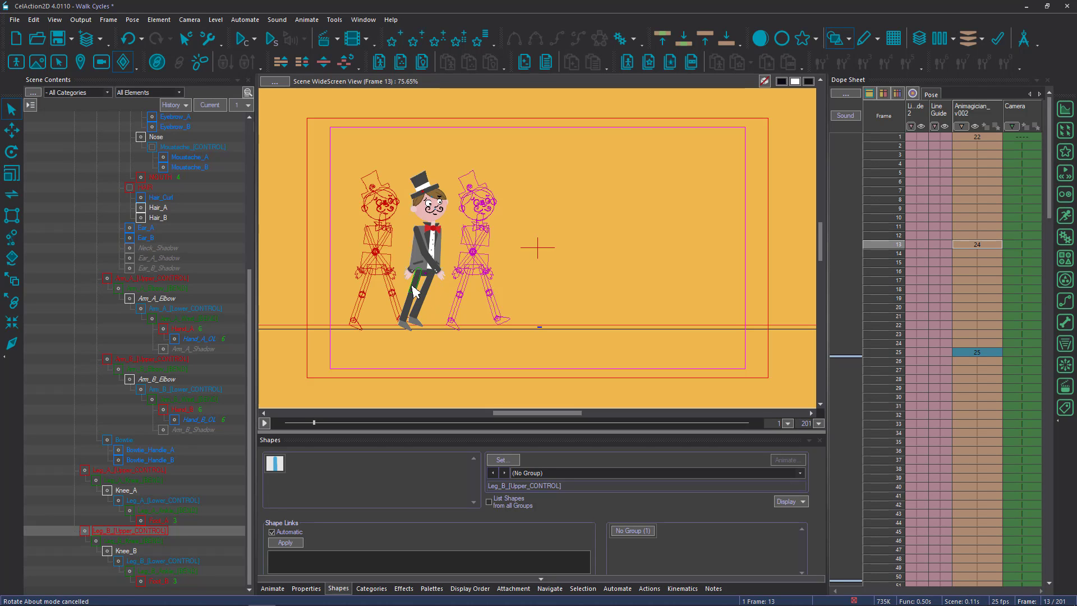
left_click(413, 290)
key("r")
left_click_drag(435, 308, 456, 298)
key("Escape")
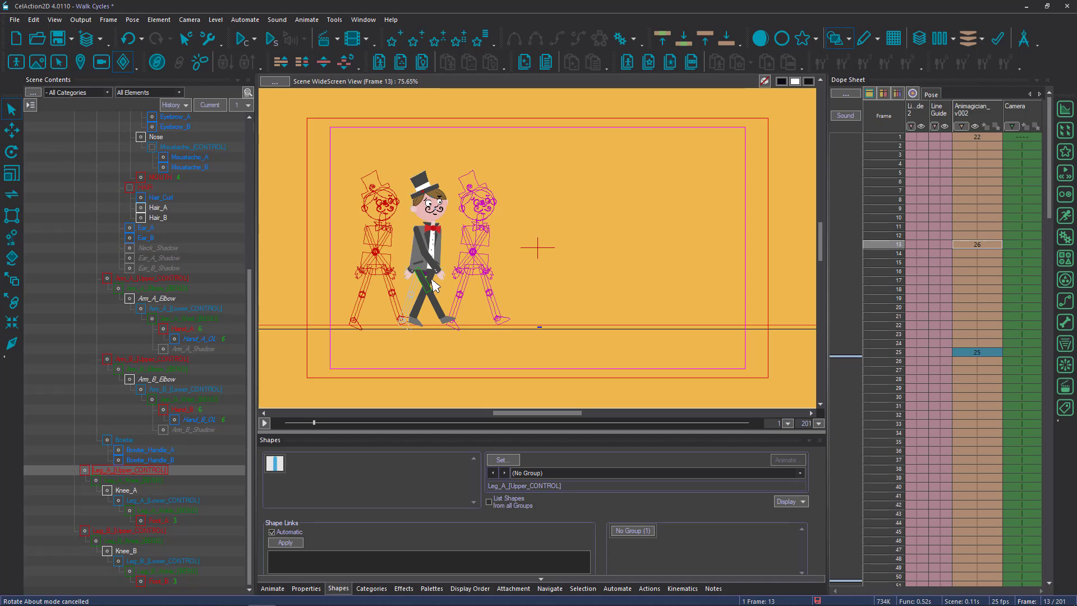
Refine the frame 13 contact pose by adjusting the rotations of the Leg_B upper and Leg_A lower controls.
left_click(416, 325)
key("r")
mouse_move(416, 325)
left_mouse_down()
mouse_move(402, 326)
mouse_move(420, 335)
left_mouse_up()
left_click(415, 335)
key("r")
key("Escape")
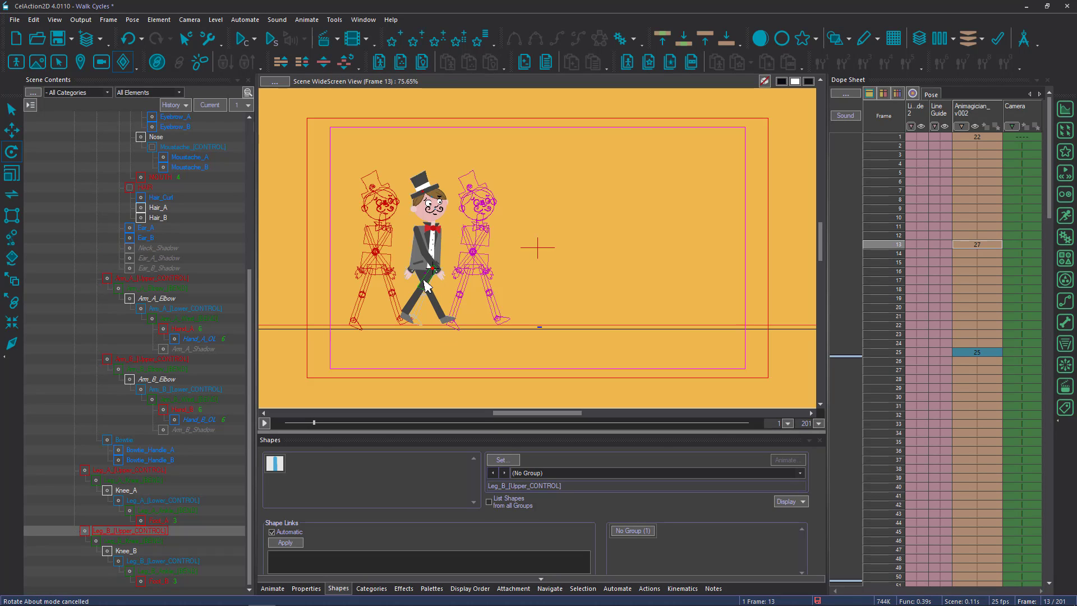
left_click_drag(425, 286, 448, 332)
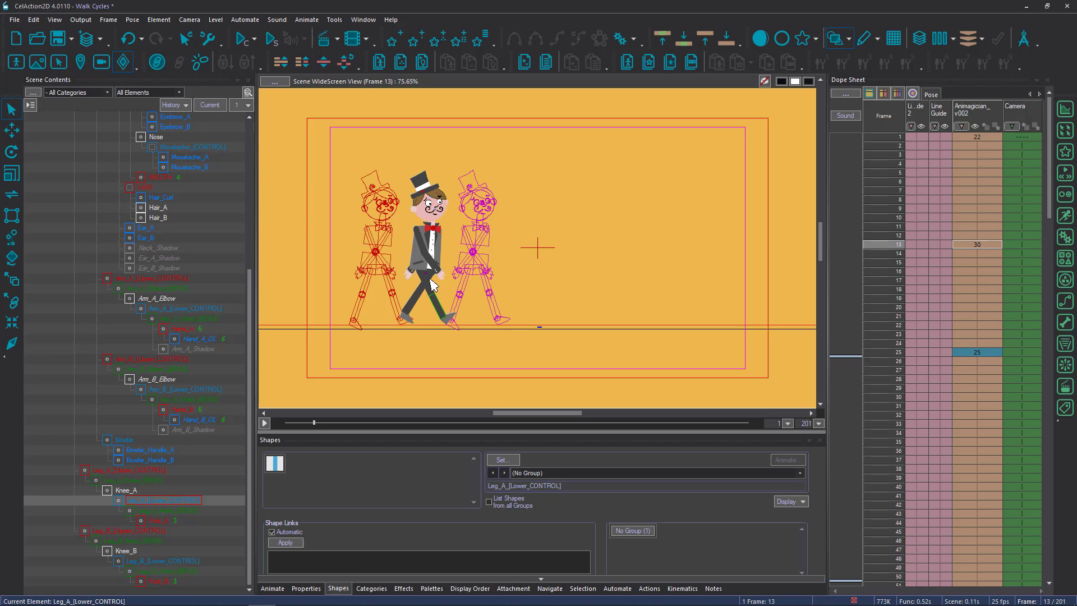
key("r")
left_click(375, 314)
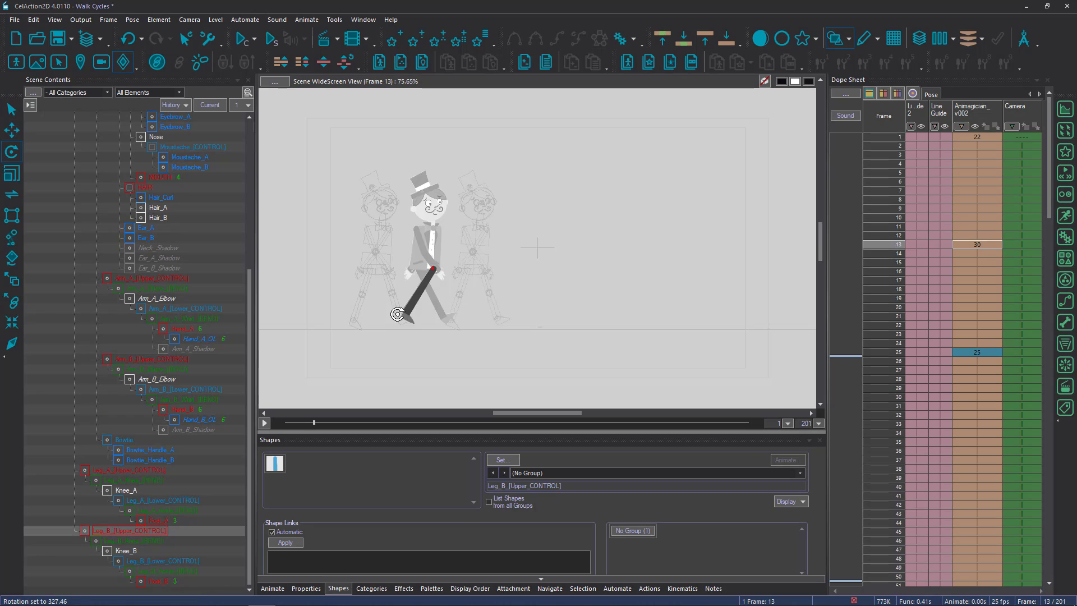
Reposition the Leg_B and Leg_A ankle bends at frame 13, checking the feet against the preceding held pose.
key("m")
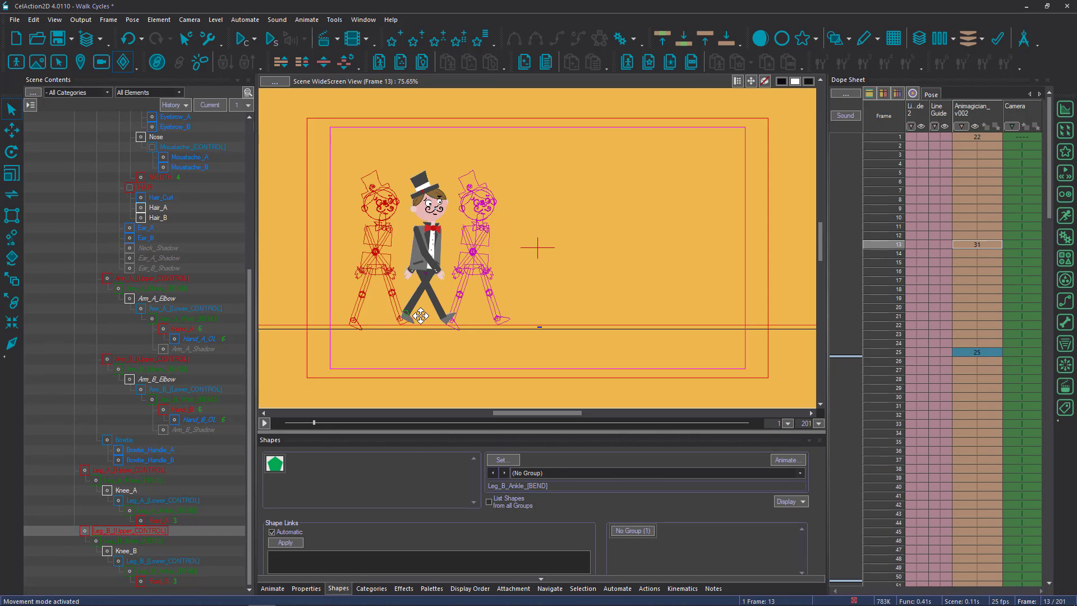
left_click(421, 317)
left_click_drag(420, 317, 430, 321)
key("Escape")
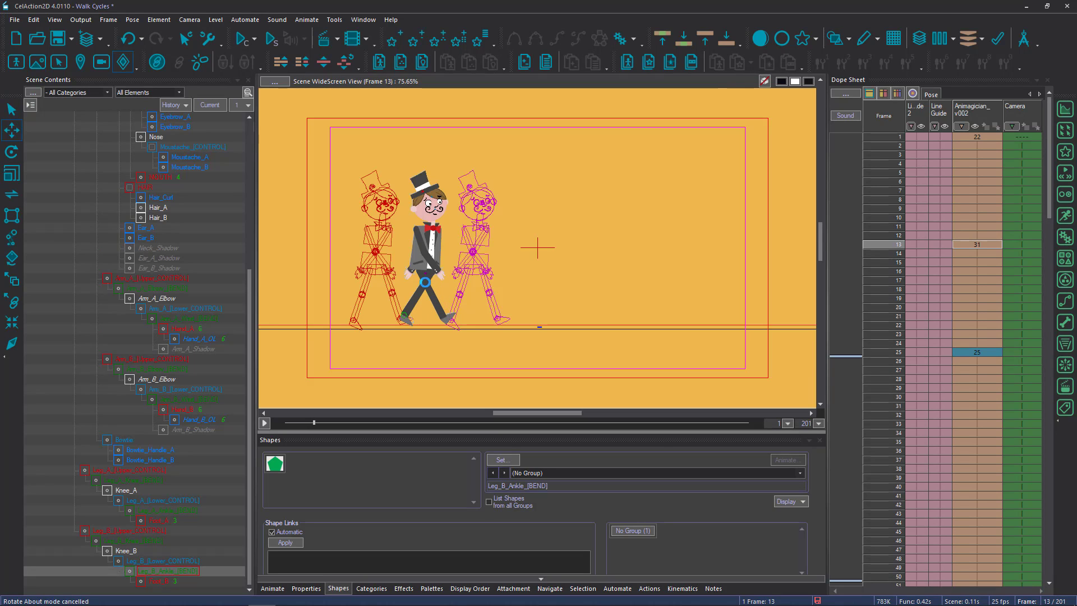
left_click(453, 320)
left_click_drag(451, 324, 461, 310)
left_click(971, 235)
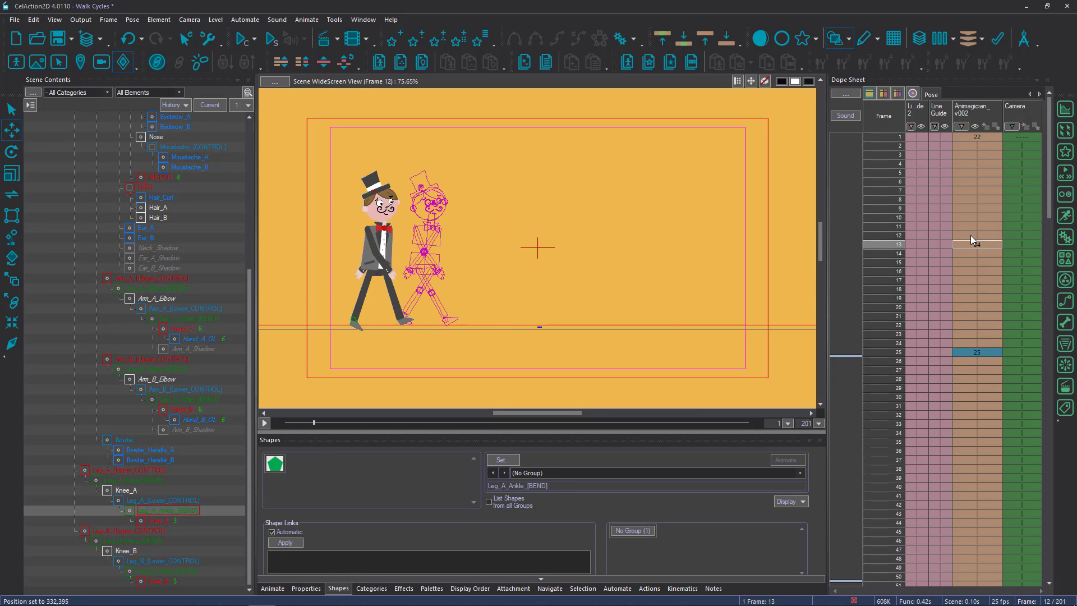
left_click(974, 245)
left_click(974, 236)
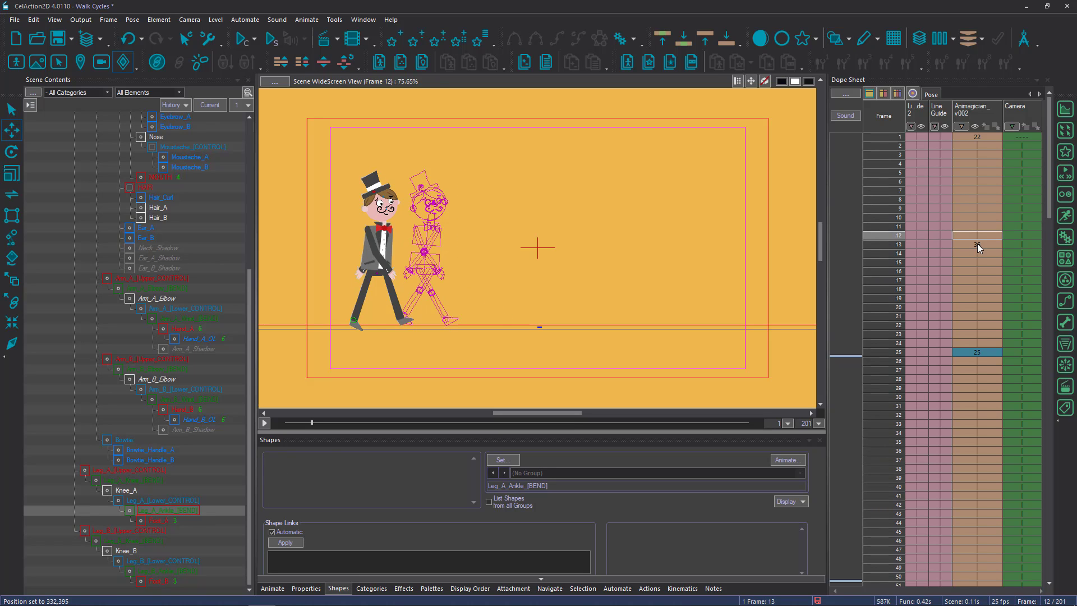
left_click(976, 245)
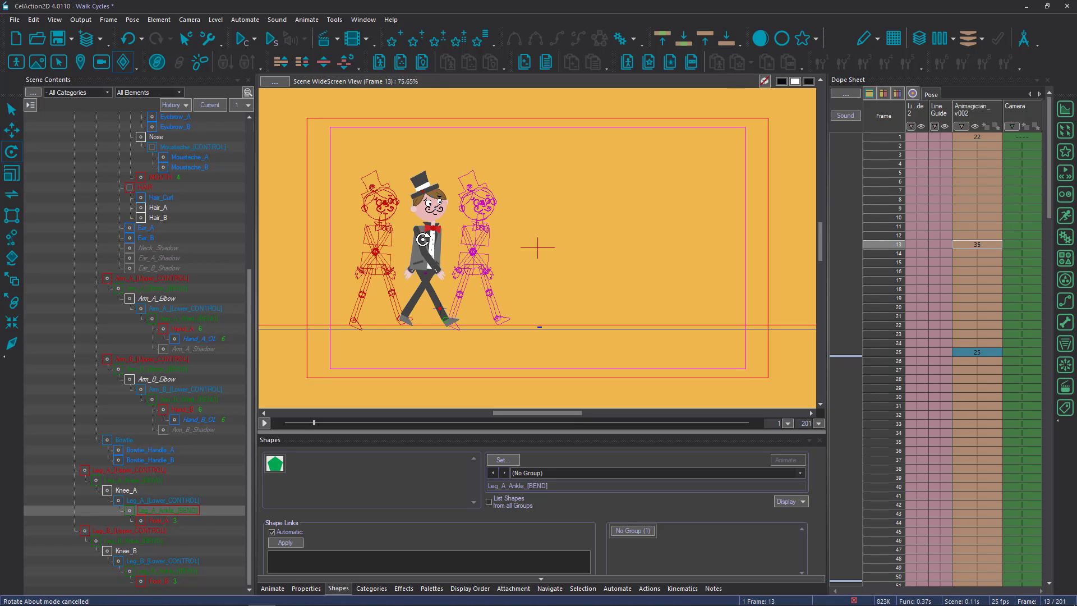
Rotate the Arm_A upper control backward at frame 13 so the near arm swings behind the body.
left_click(427, 247)
left_click_drag(433, 255, 425, 278)
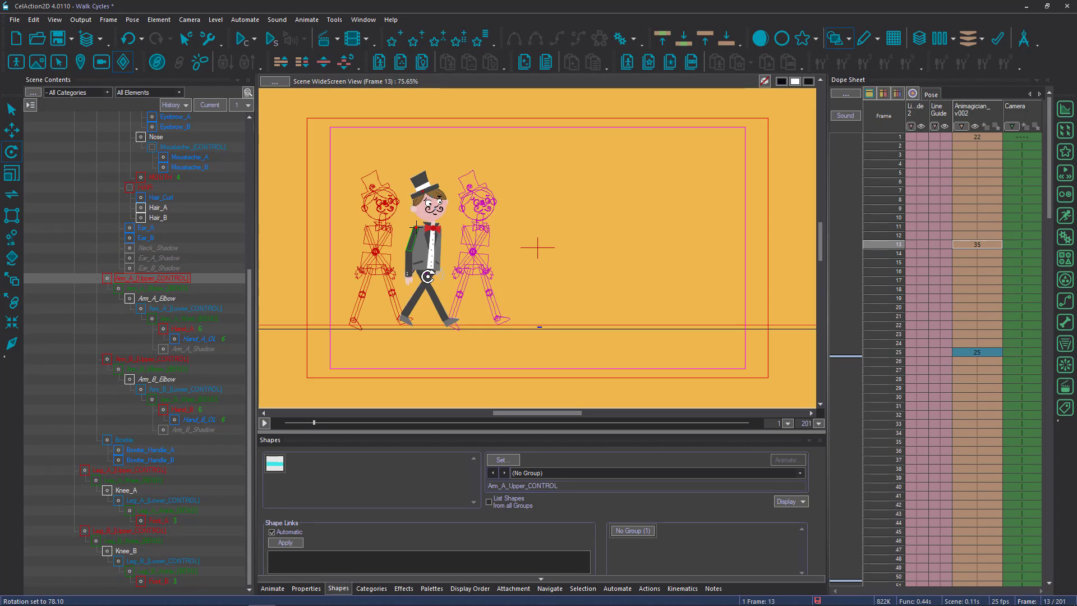
key("Escape")
Select the hidden Arm_B upper control and rotate it forward at frame 13 so the far arm swings ahead of the body.
left_click(433, 266)
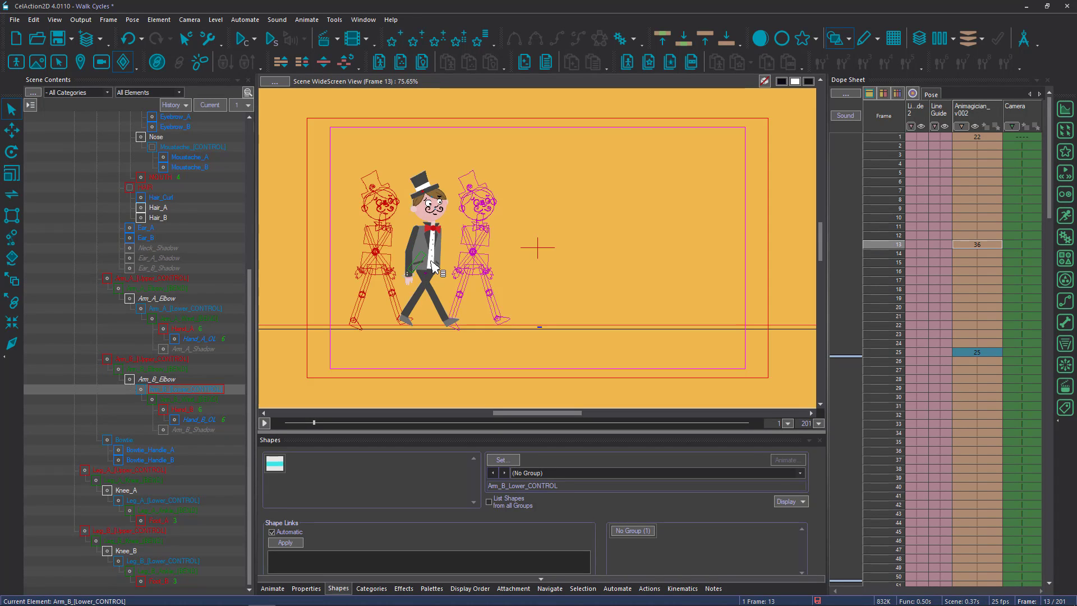
left_click(437, 264)
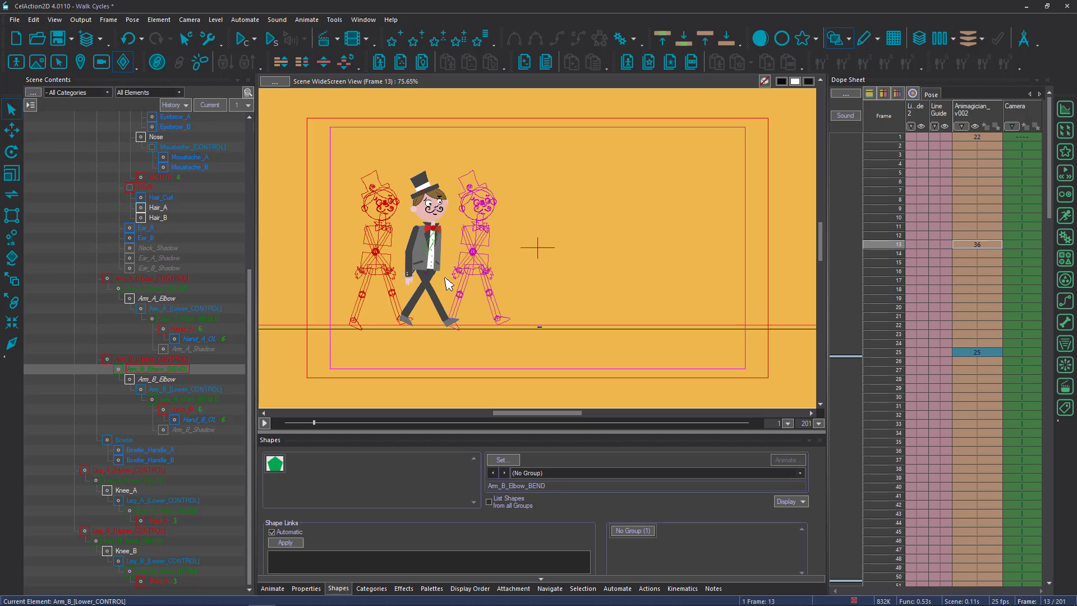
left_click(447, 269)
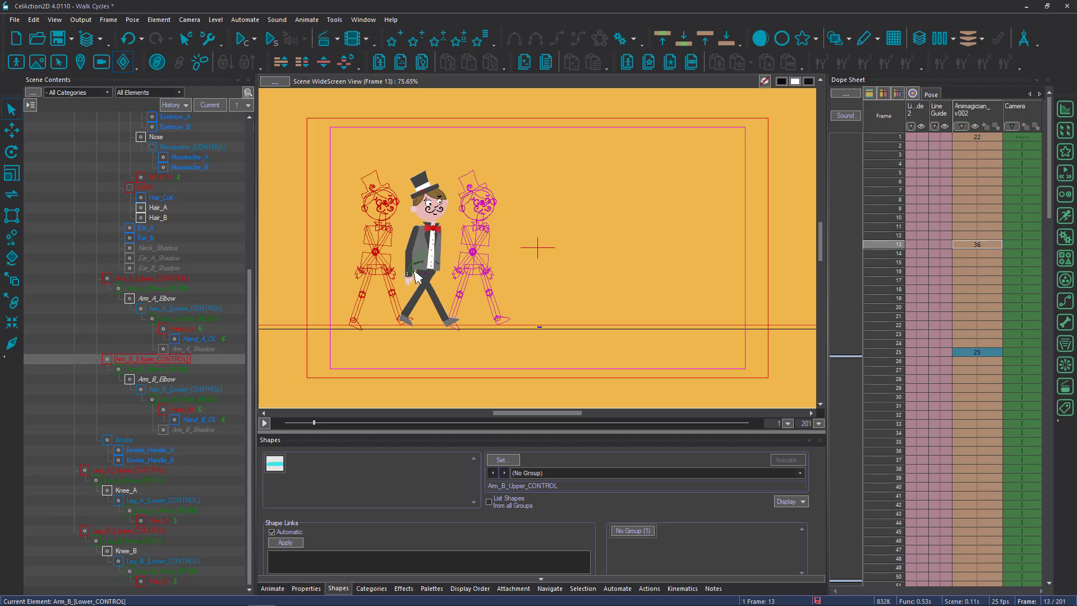
left_click(416, 276)
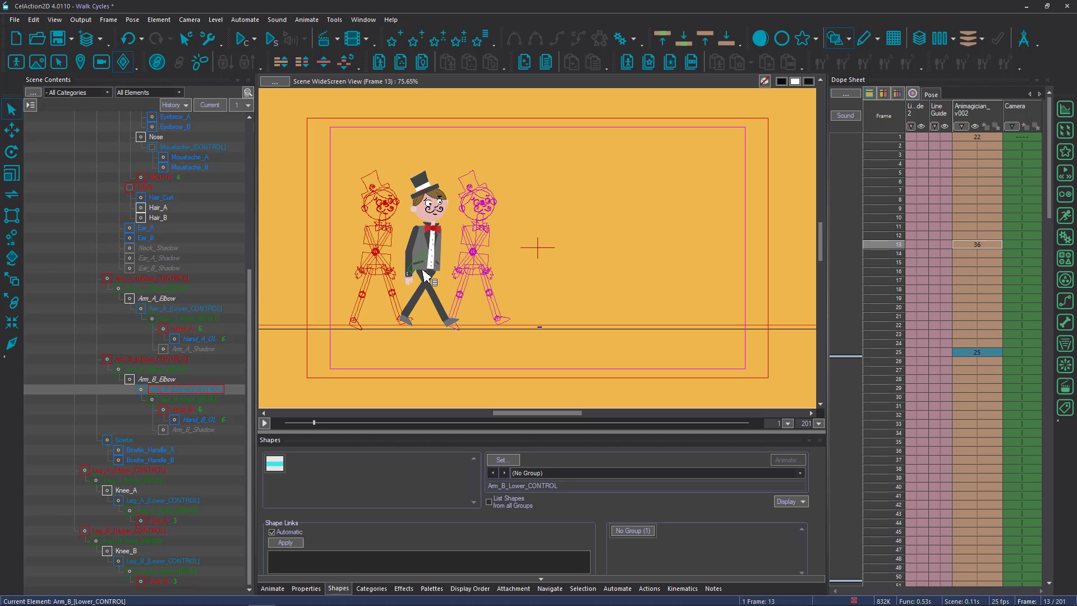
left_click(425, 276)
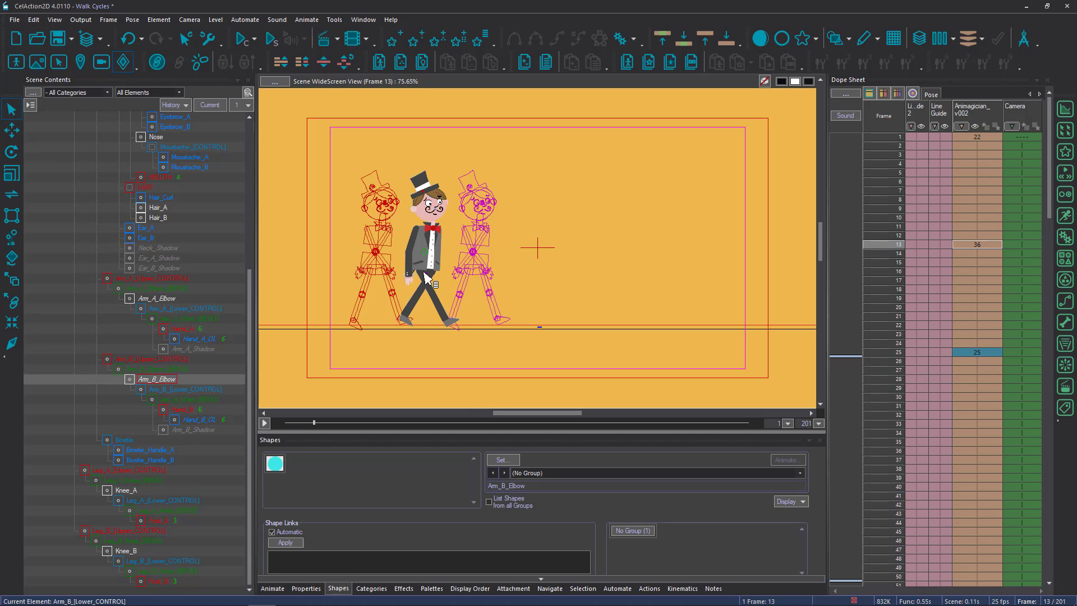
left_click(425, 276)
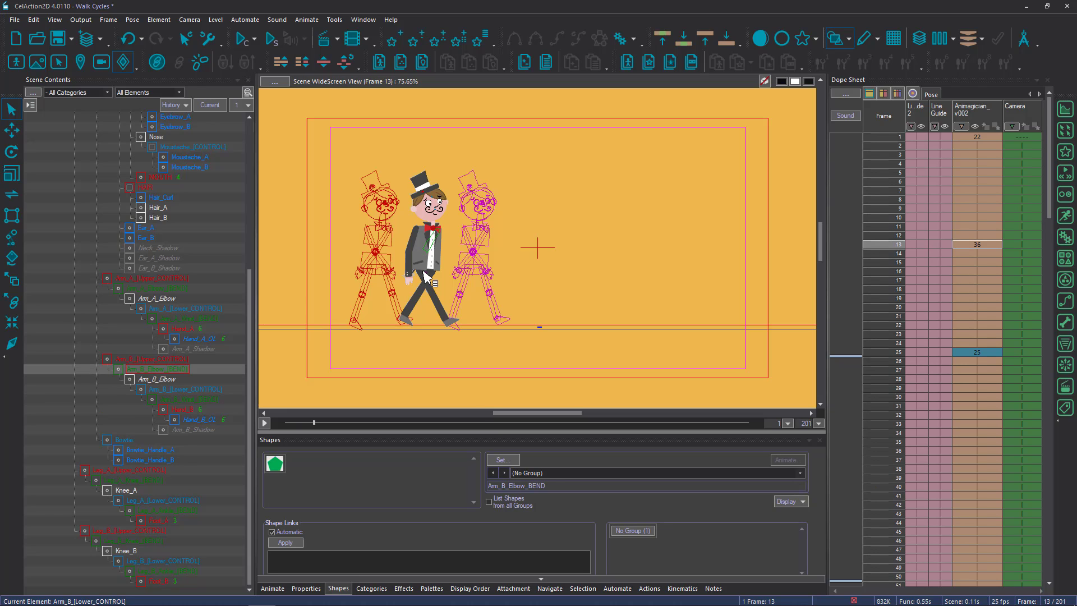
left_click(424, 277)
key("r")
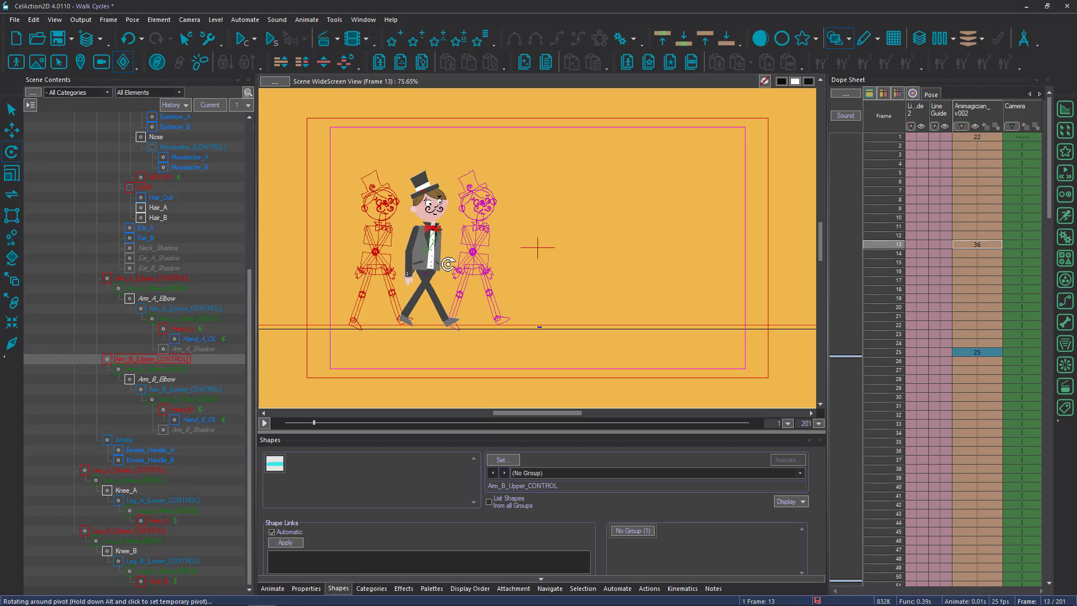
left_click_drag(447, 264, 413, 250)
key("Escape")
Adjust the rotation of the Arm_A lower control to shape the near arm's elbow at frame 13.
left_click_drag(413, 287, 413, 283)
key("Escape")
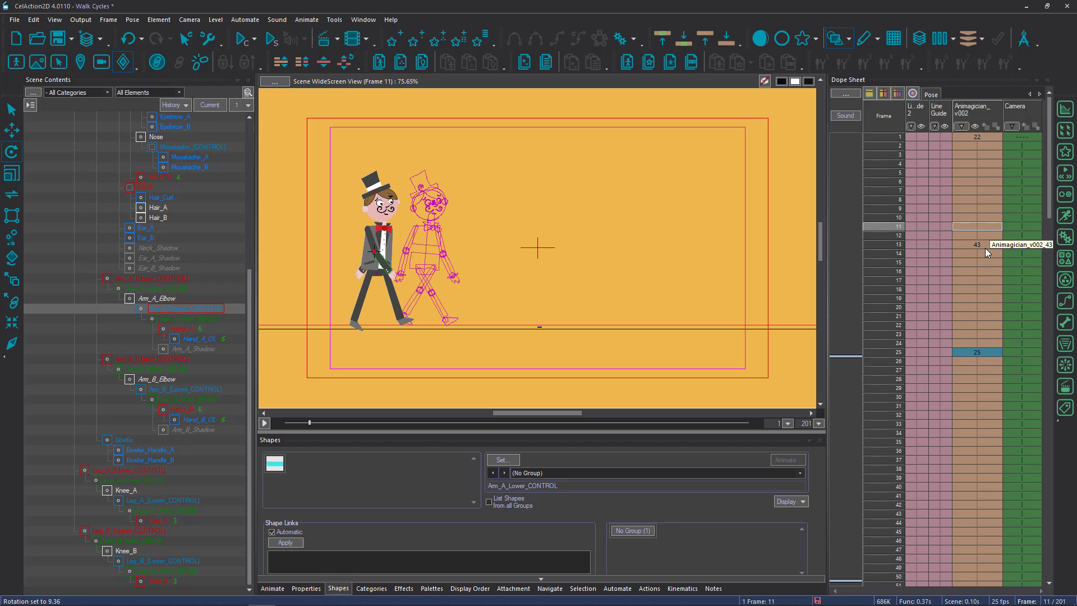
left_click(985, 248)
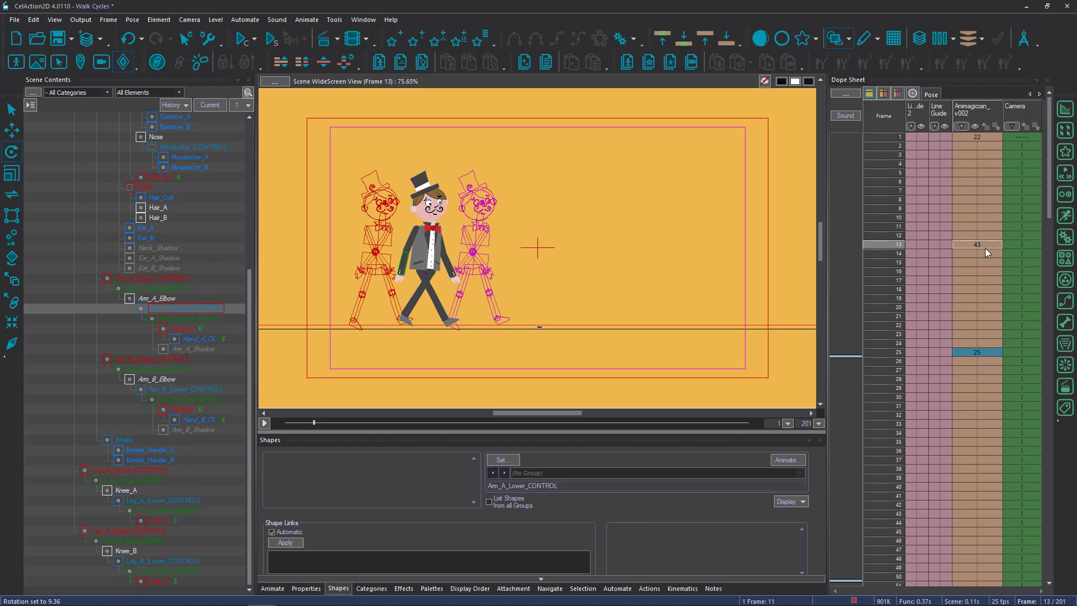
Compare the frame 13 pose with frames 1 and 25, and refine the Arm_B upper control's rotation at frame 13.
left_click(969, 352)
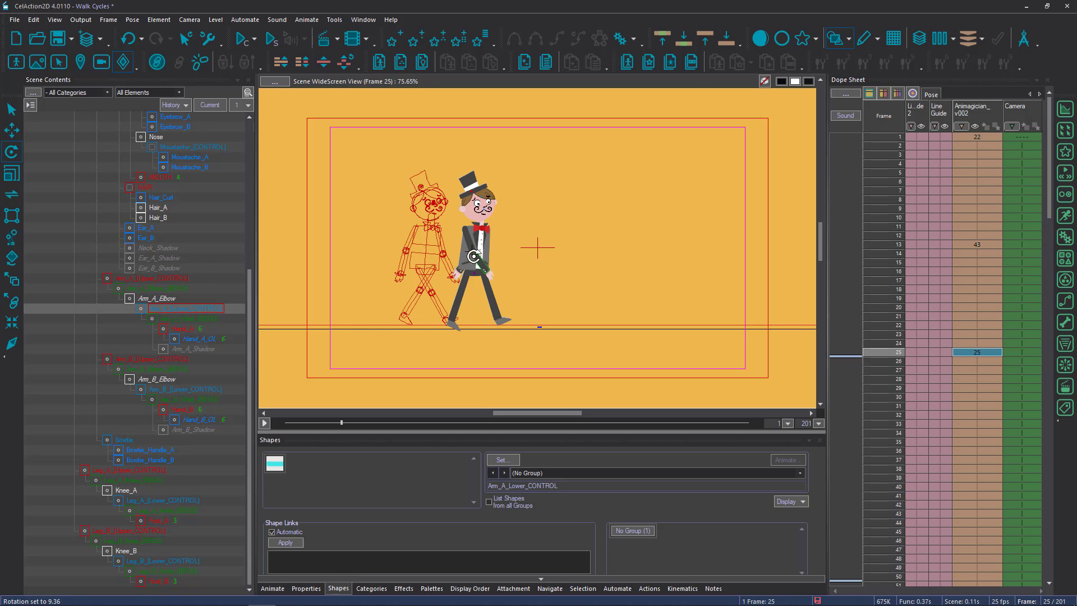
left_click(974, 140)
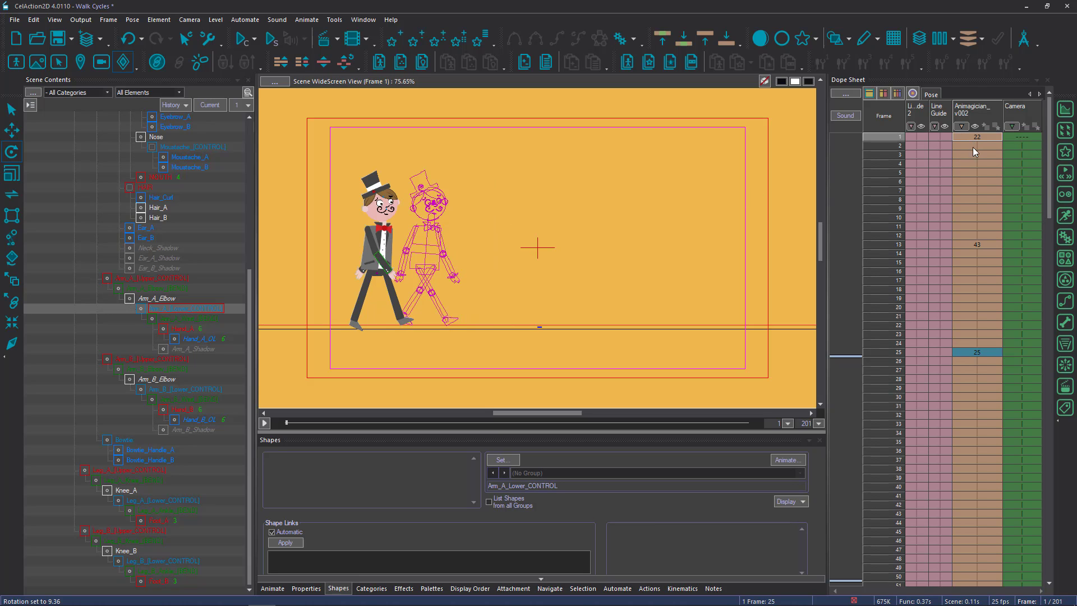
left_click(981, 247)
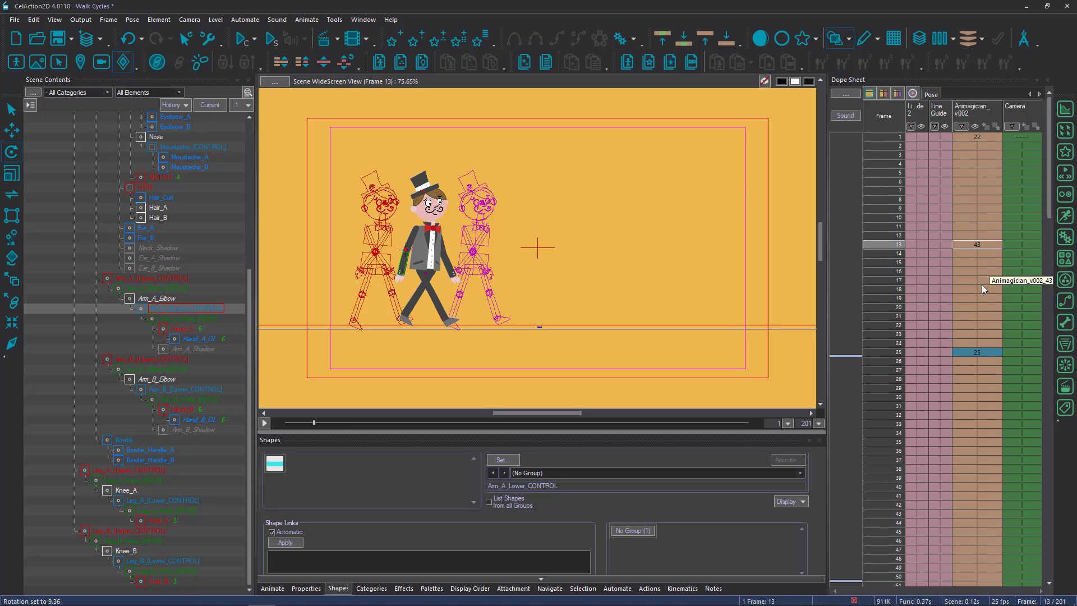
left_click(971, 228)
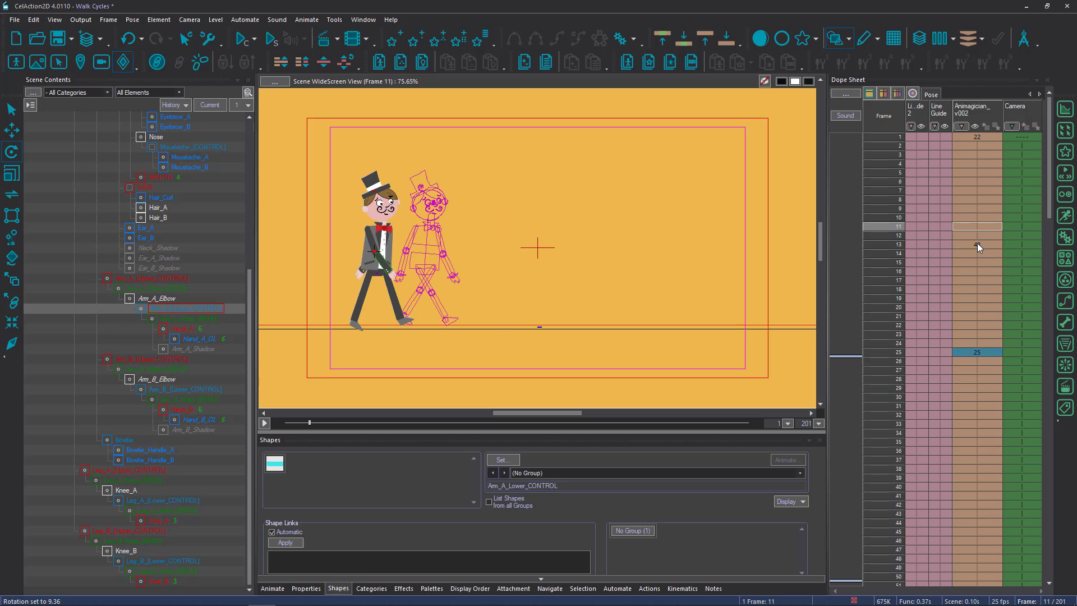
left_click(974, 247)
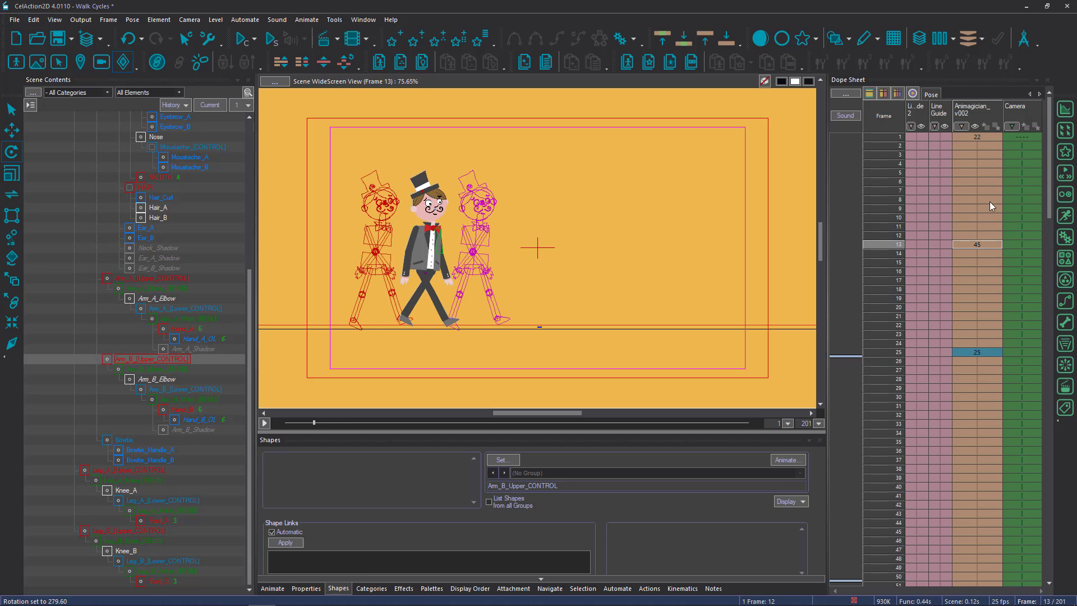
Play back frames 1 to 35 to check the alternating contact poses.
left_click(981, 136)
left_click(238, 38)
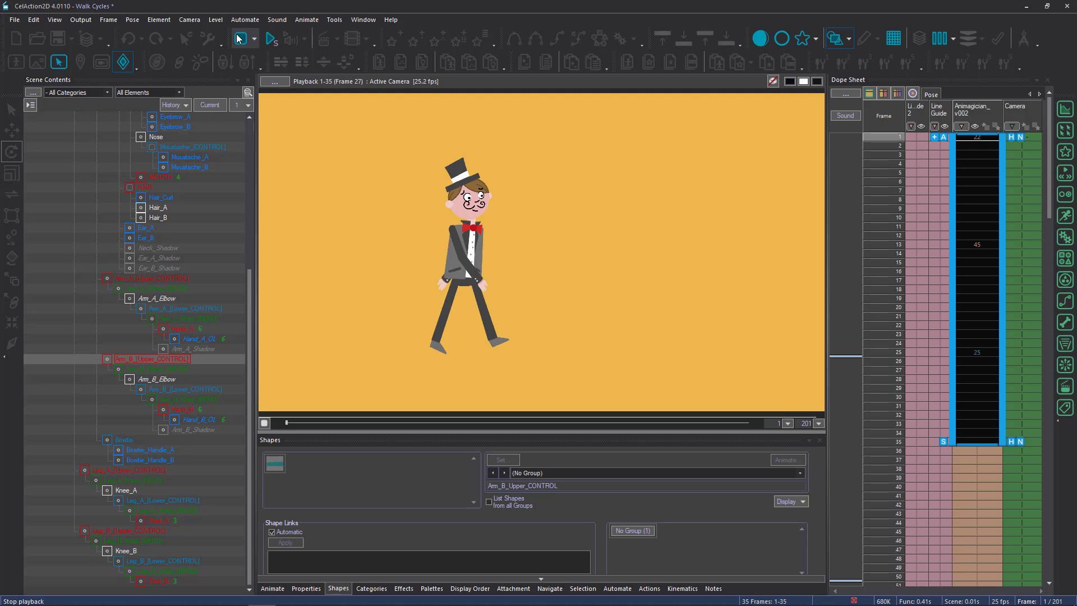
left_click(238, 38)
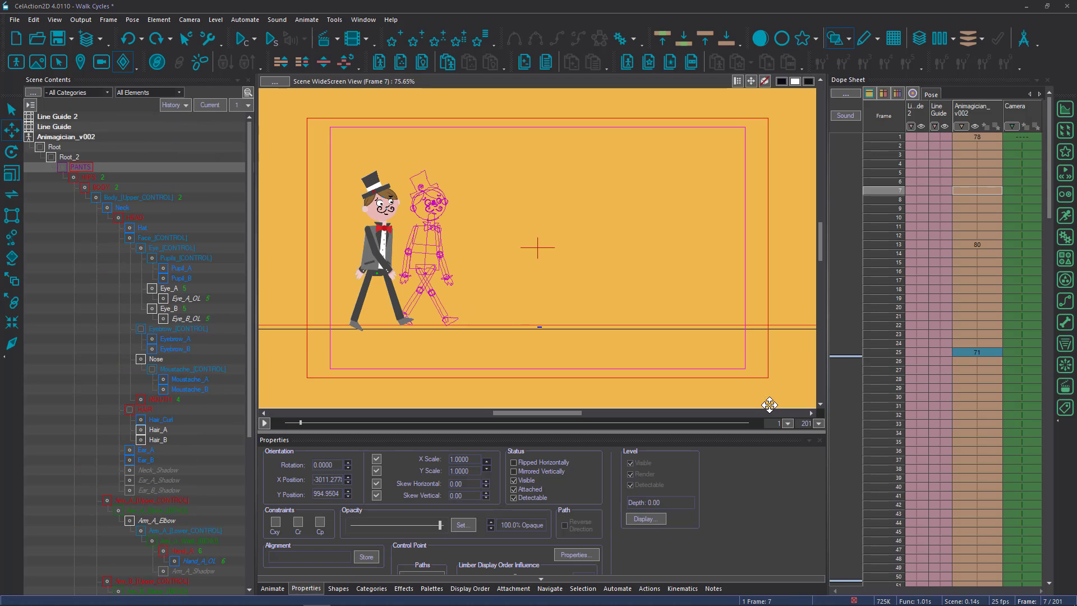
Generate a breakdown pose at frame 7 between the contact poses at frames 1 and 13.
left_click(972, 137)
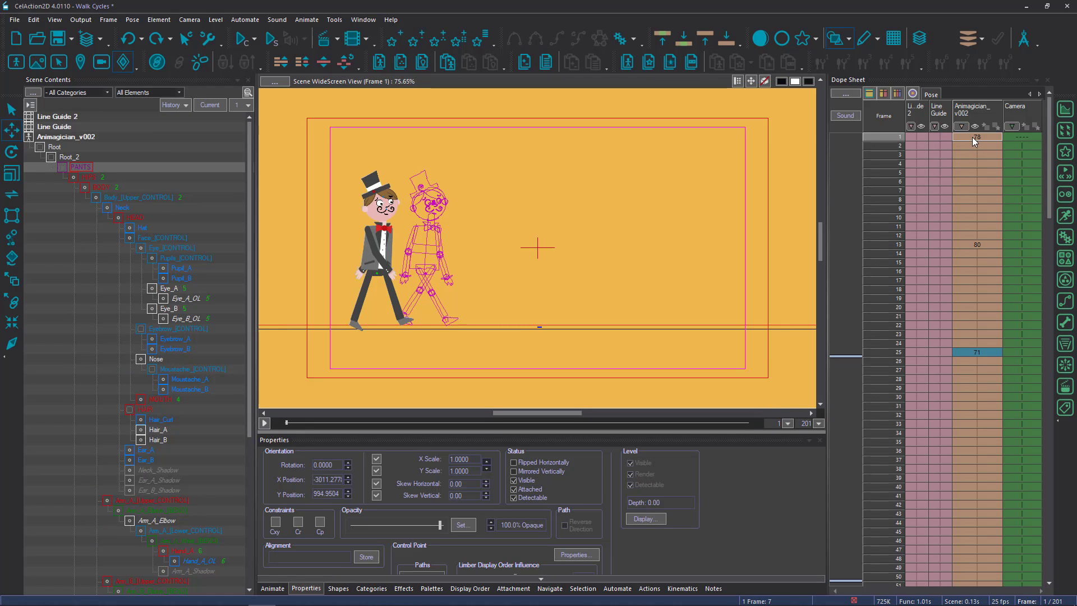
left_click(983, 245)
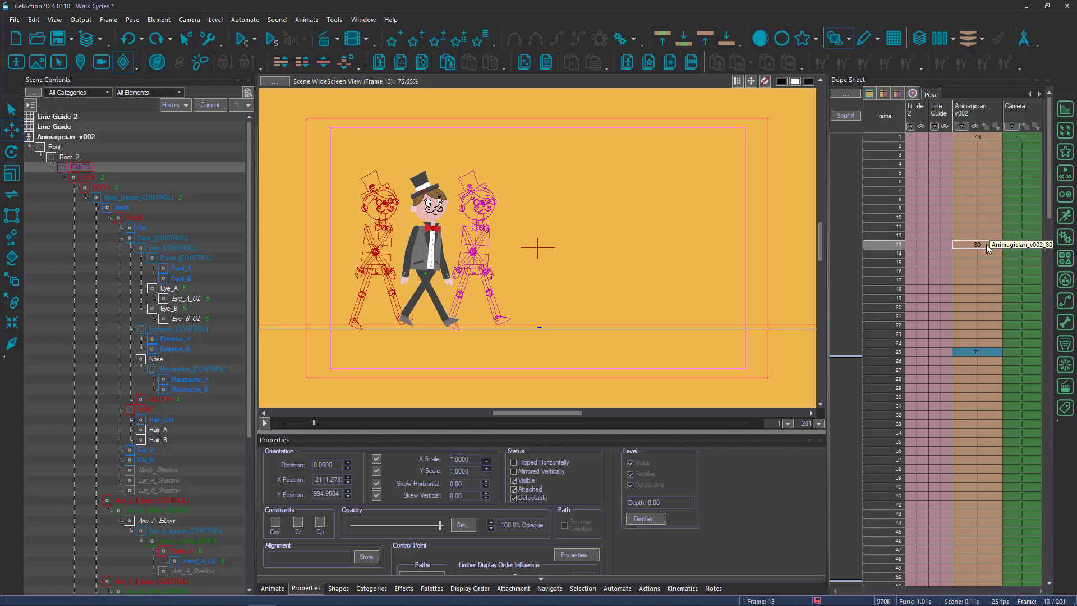
left_click(982, 138)
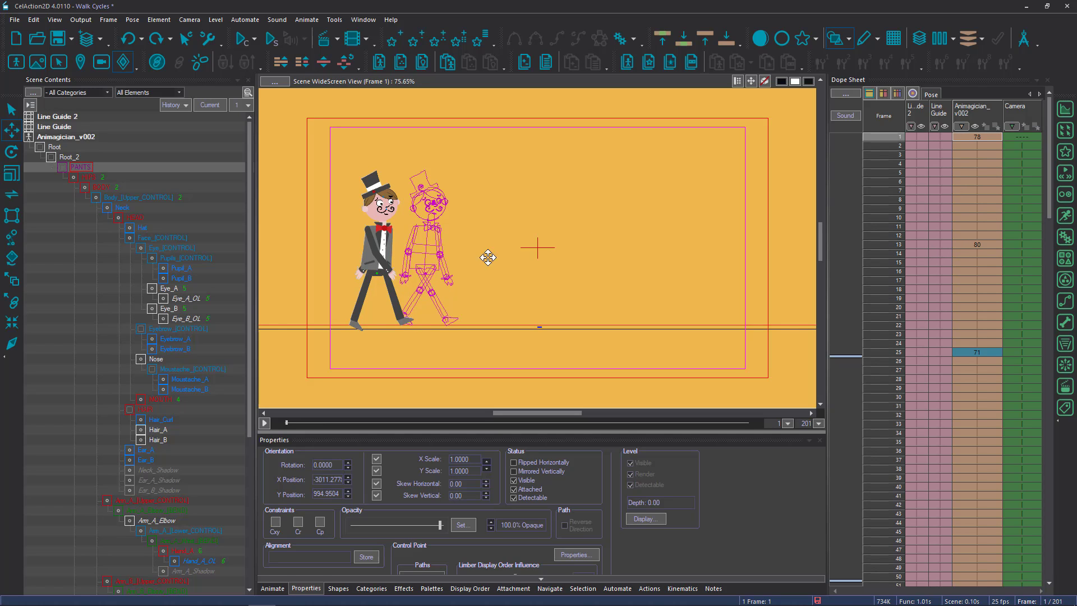
left_click(977, 244)
left_click(985, 245, "shift")
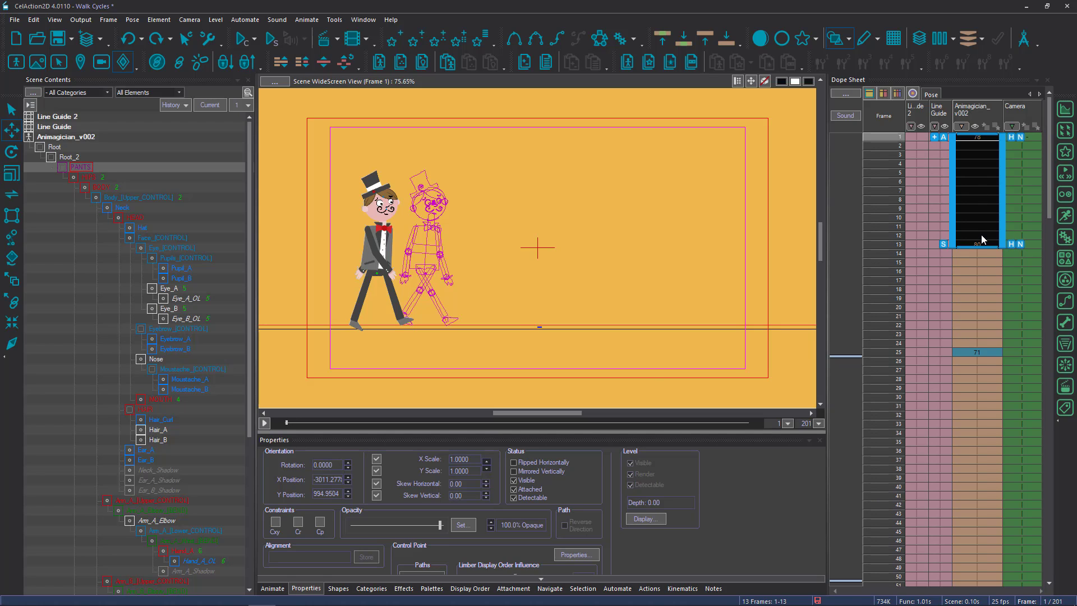
key("b")
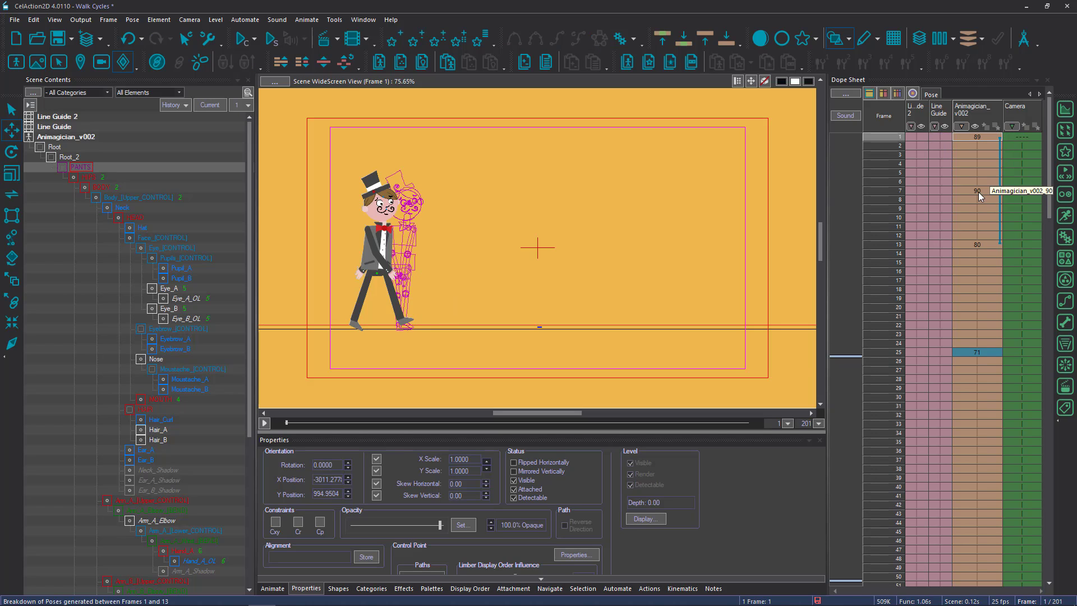
left_click(978, 192)
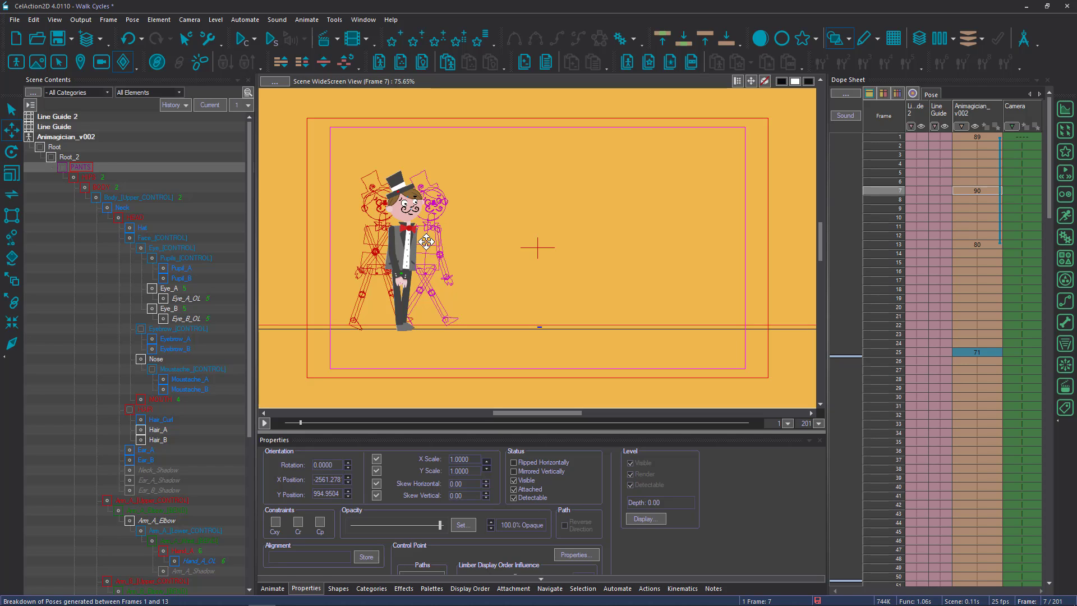
Raise the character's hips element at frame 7 in 10-unit nudges to a Y position of 1074.9504.
left_click(985, 181)
left_click(987, 190)
key("shift+Up")
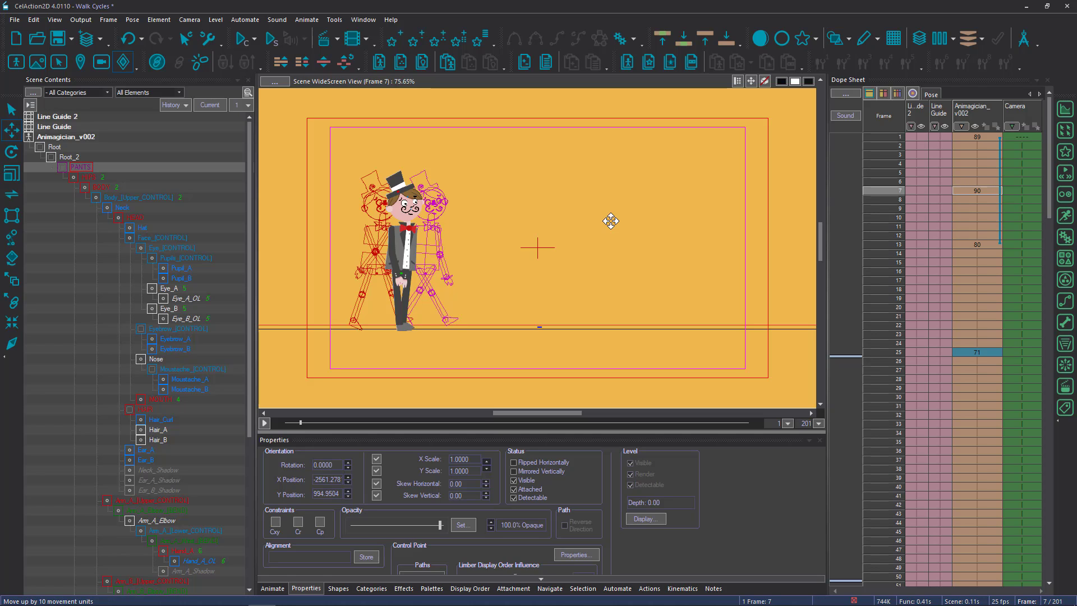
key("shift+Up")
key("shift+Up")
key("shift+Up")
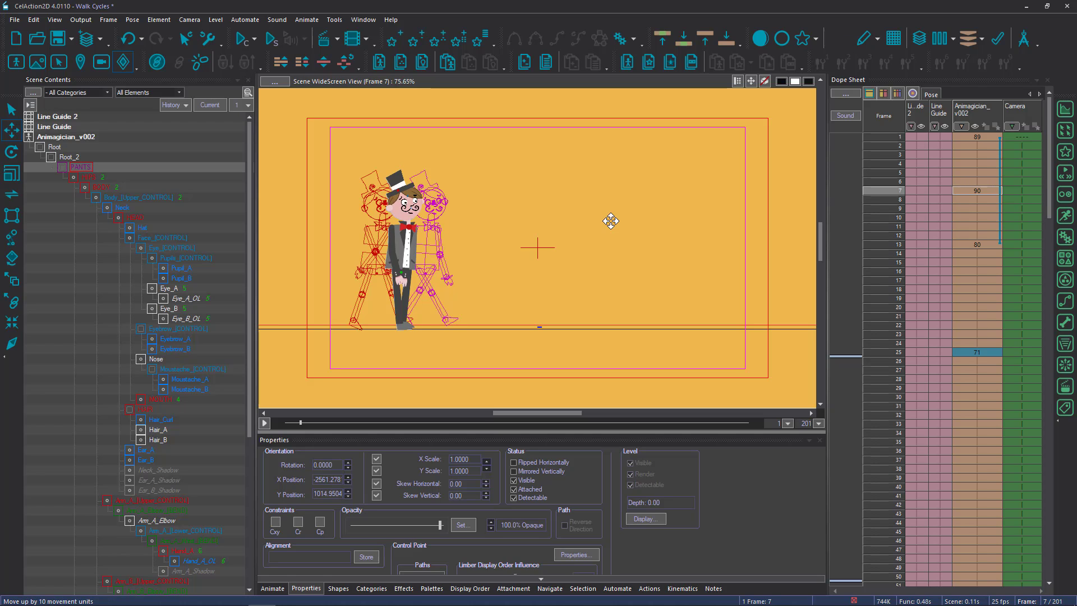
key("shift+Up")
key("shift+Up")
key("shift+Up")
key("shift+Up")
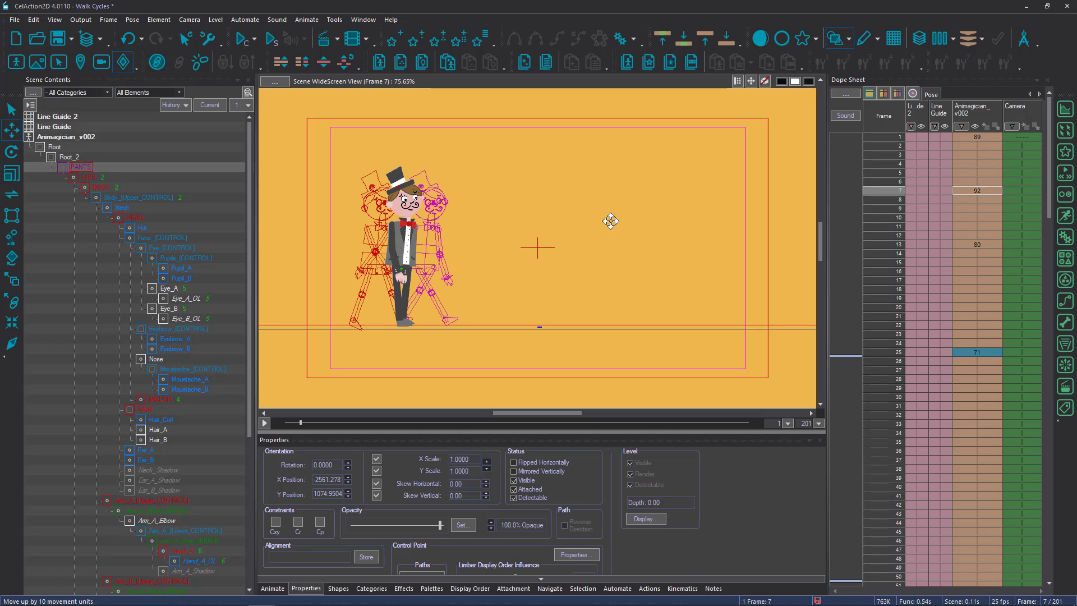
left_click(975, 292)
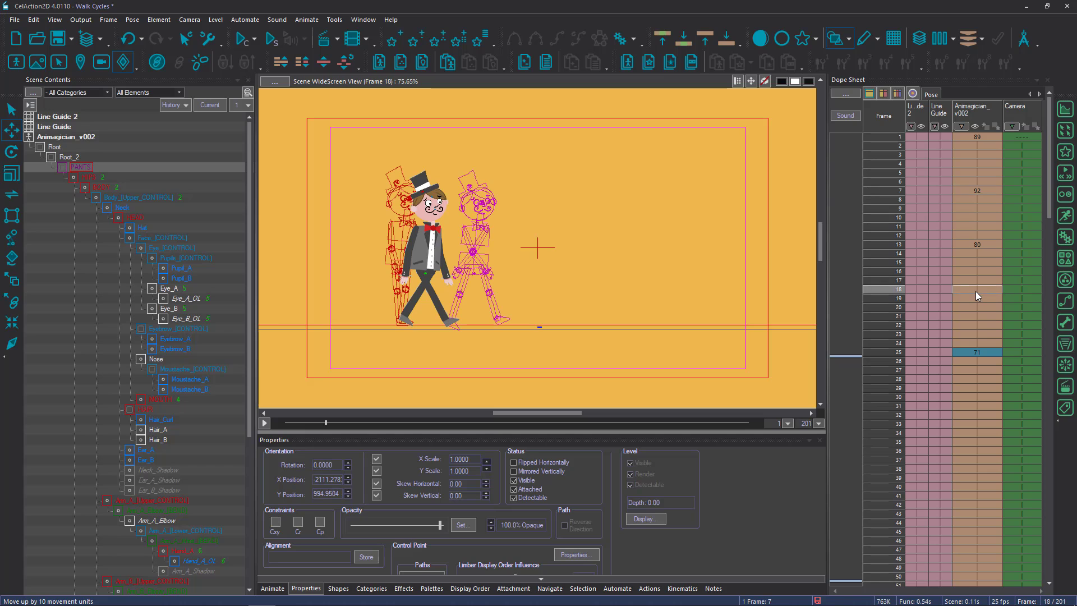
Rotate the Leg_A parts and Foot_A at frame 7 so the leg bends and lifts behind the standing leg.
left_click(978, 191)
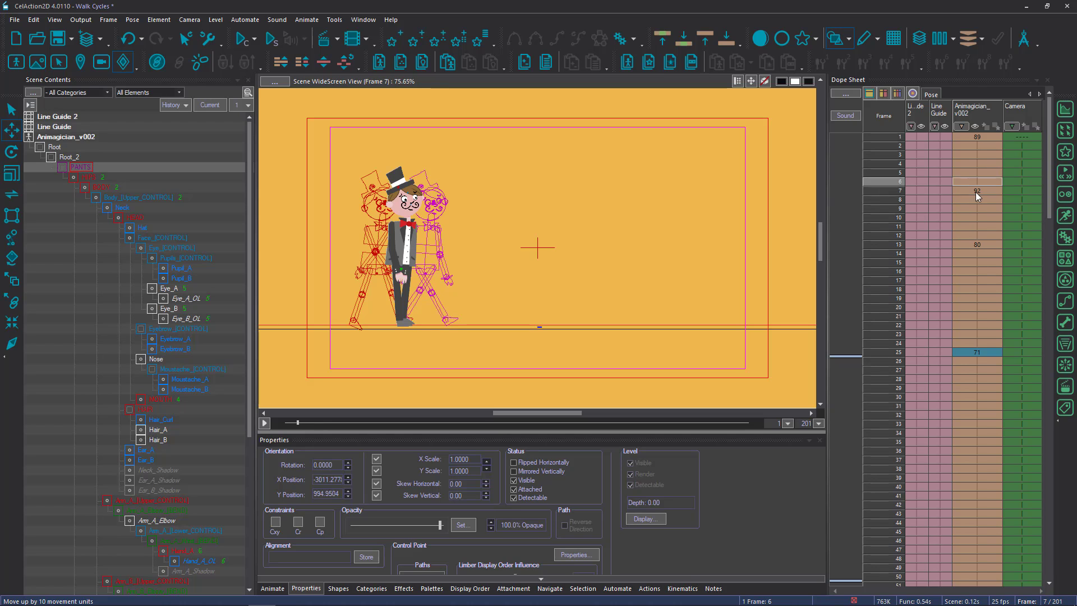
key("r")
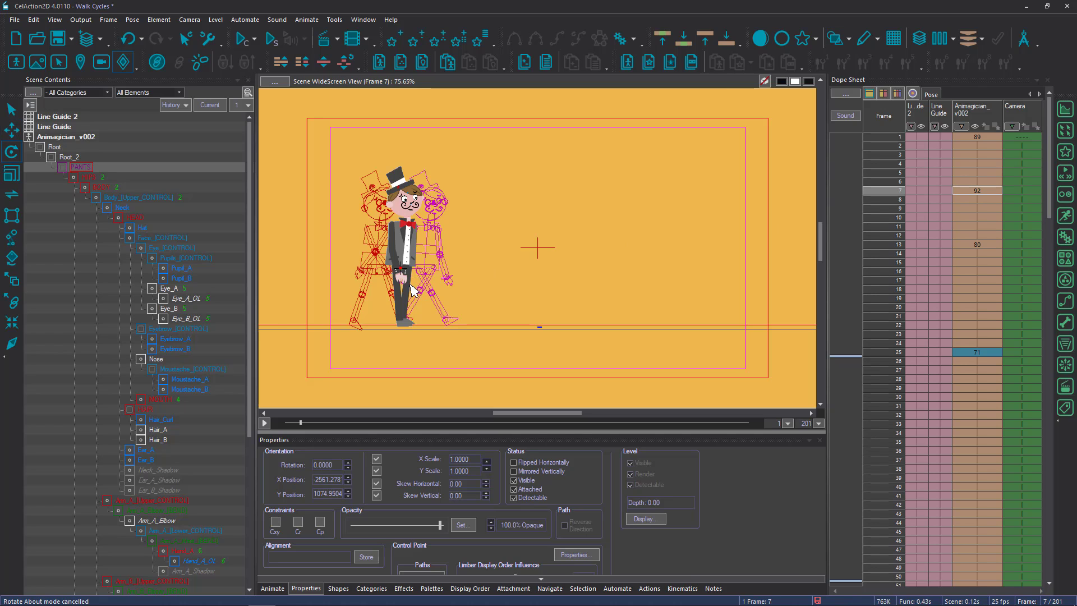
left_click(400, 292)
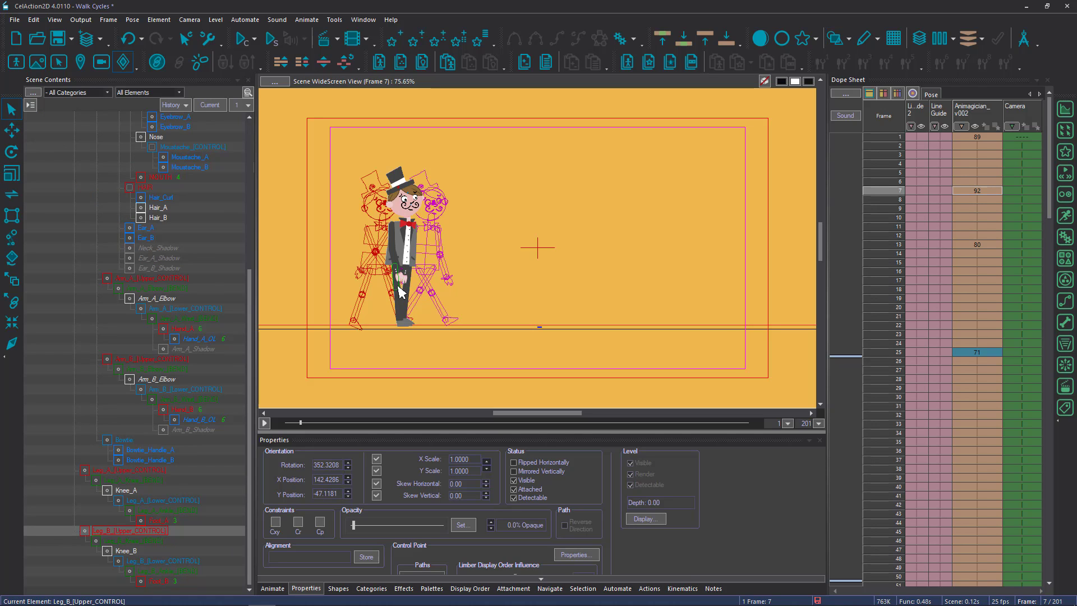
mouse_move(401, 293)
left_mouse_down()
mouse_move(432, 299)
mouse_move(390, 320)
mouse_move(409, 306)
left_mouse_up()
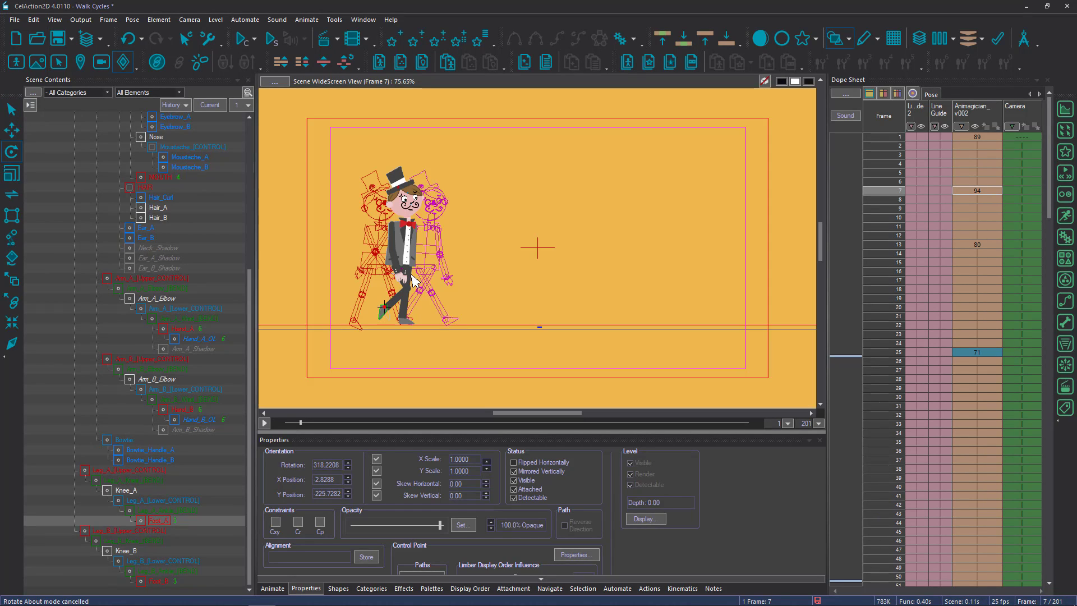
Lower the Leg_B upper control at frame 7 to Y position -70.1181 and select Foot_B.
left_click(429, 306)
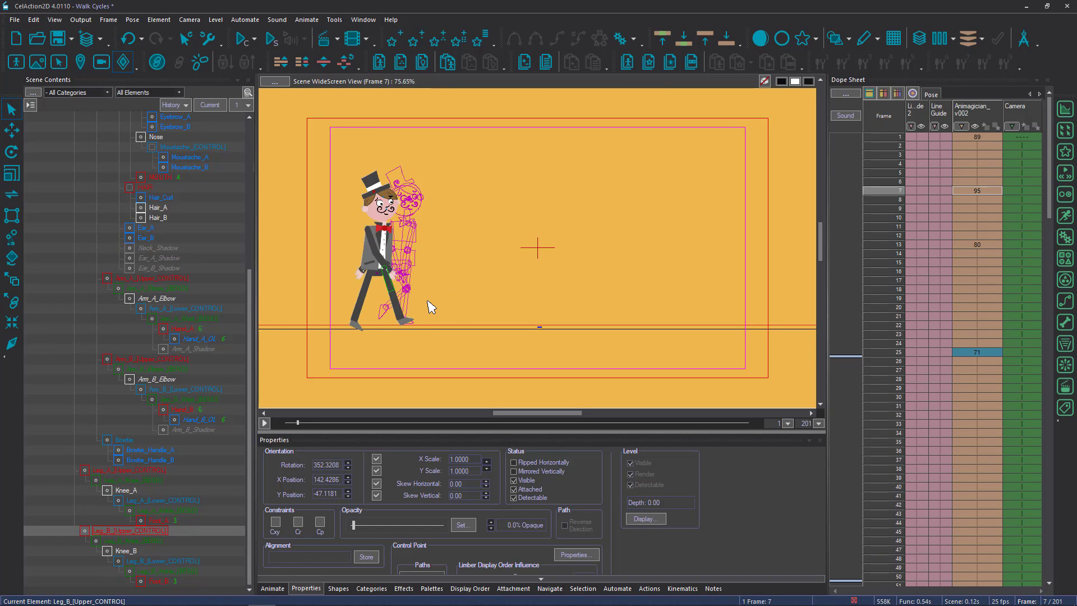
key("Down")
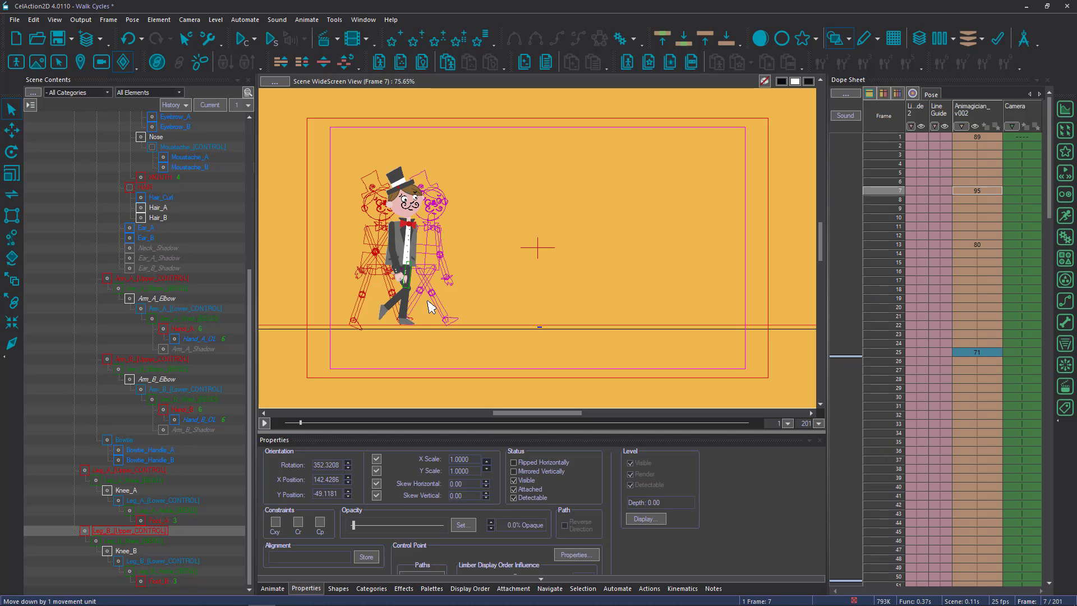
key("shift+Down")
left_click(408, 328)
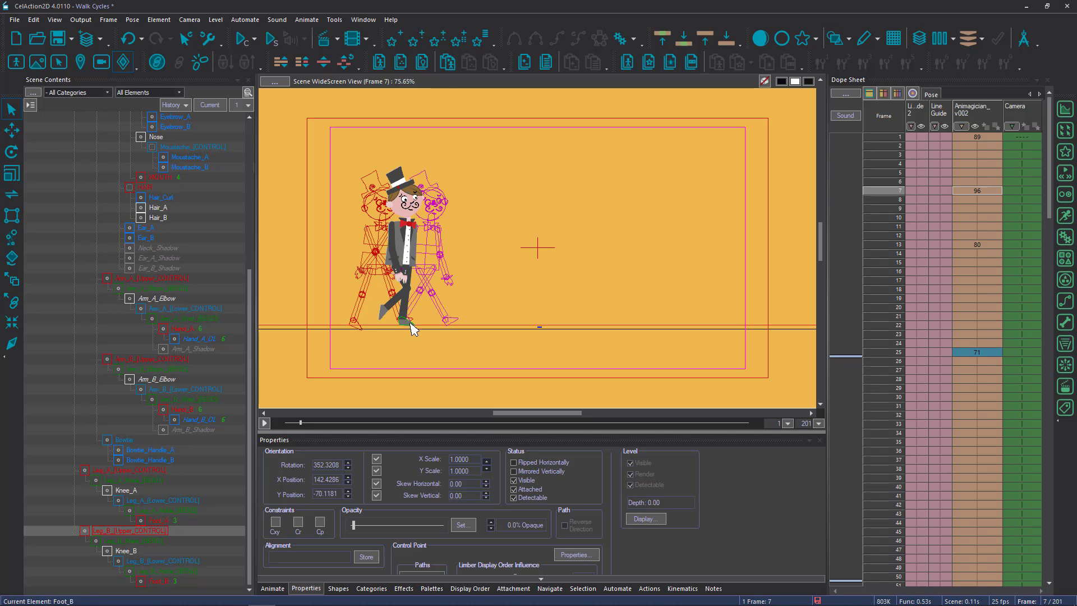
Check the movement and rotation increments in the general preferences, leaving them as they are.
left_click(34, 19)
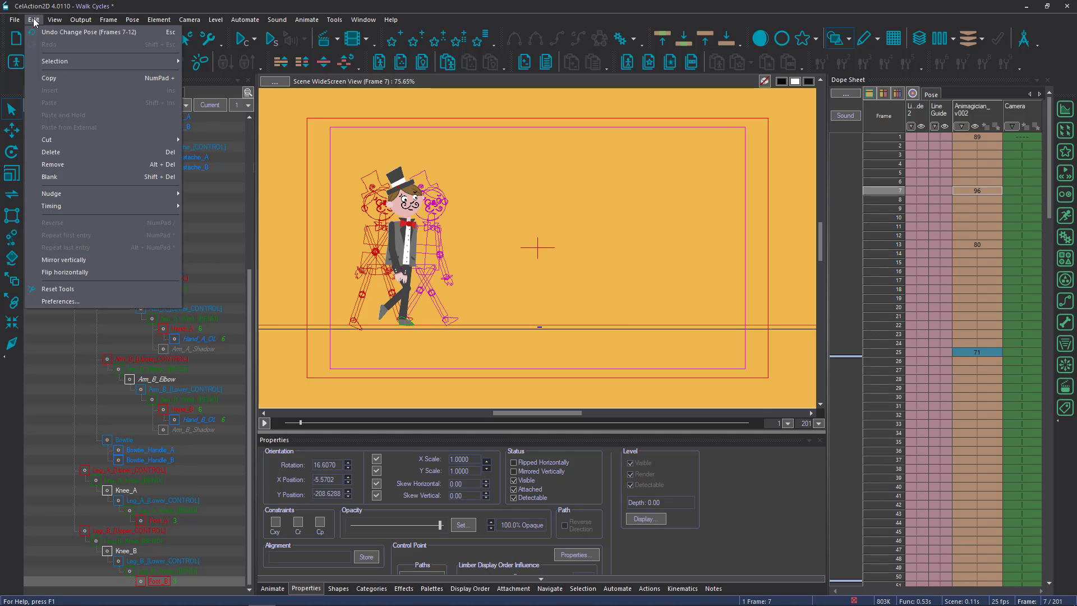
left_click(121, 300)
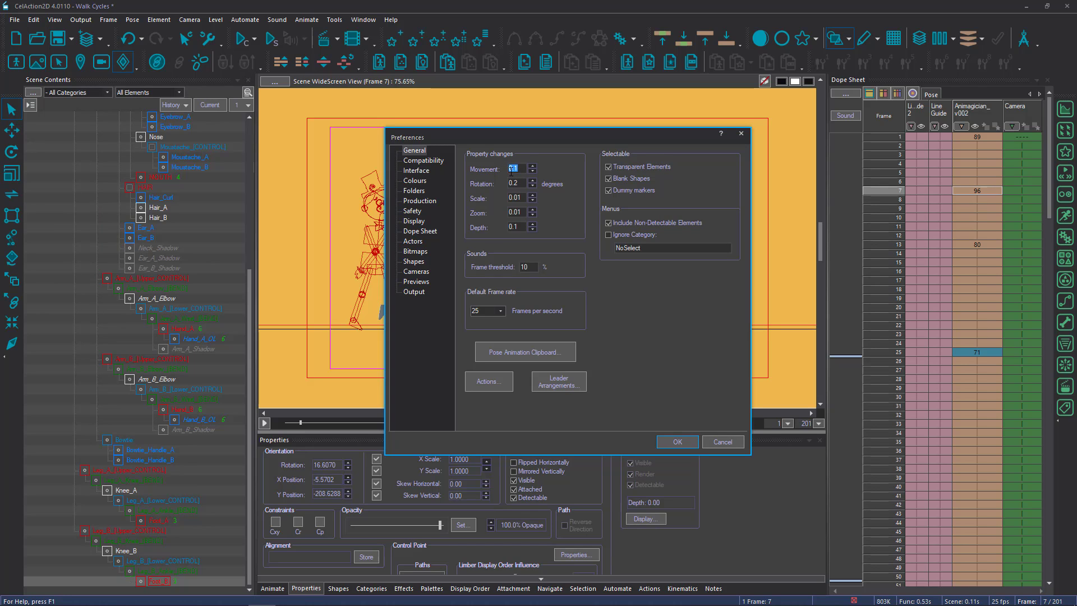
left_click(741, 135)
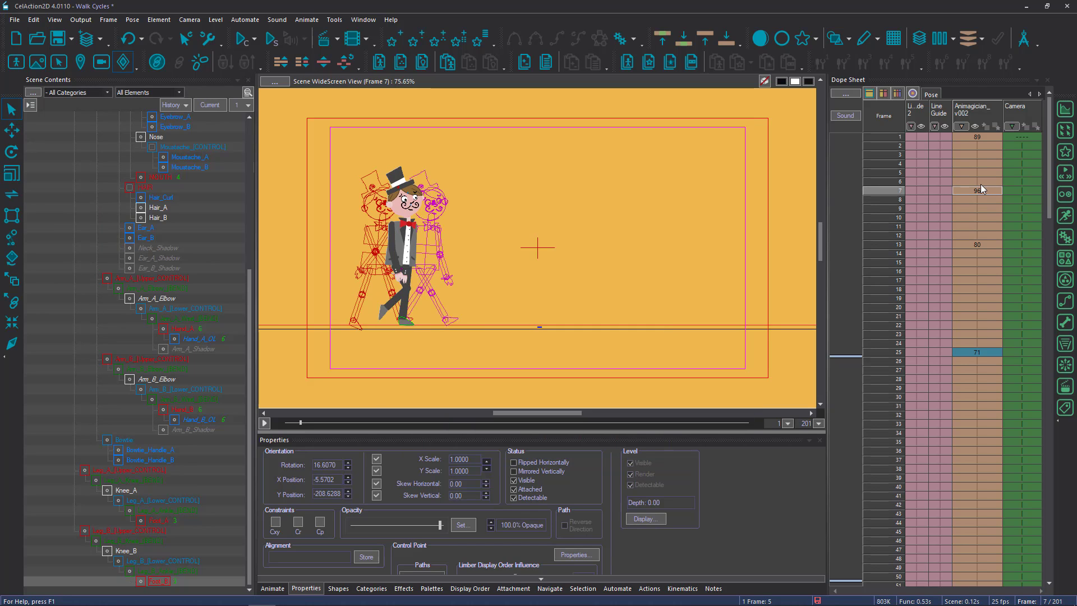
Rotate Foot_B to 19.3333 at frame 7 so the standing foot rests flat on the ground line.
key("Up")
key("Down")
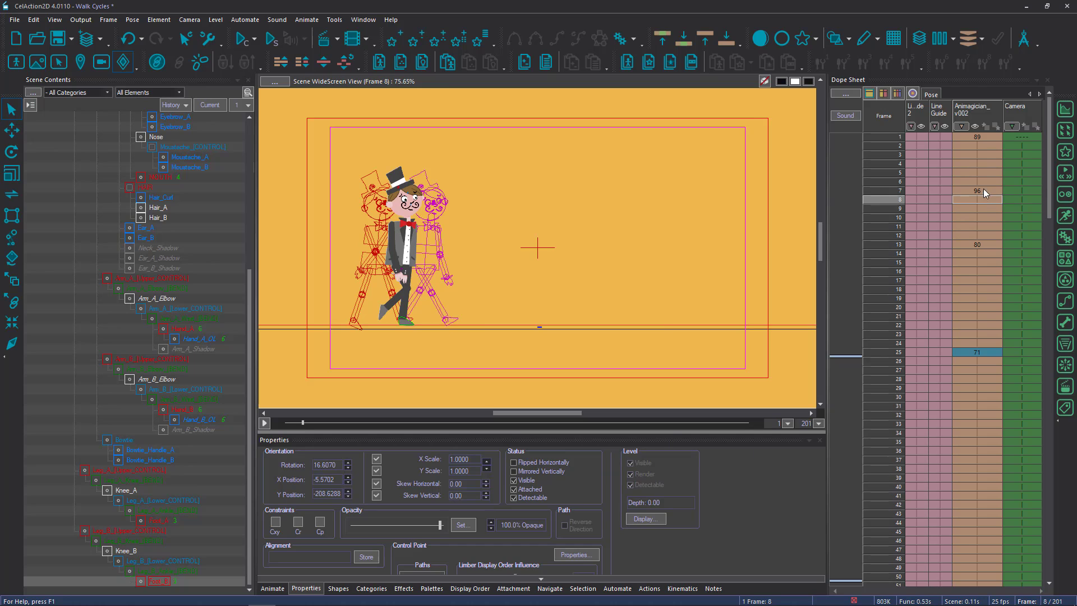
key("r")
left_click(969, 190)
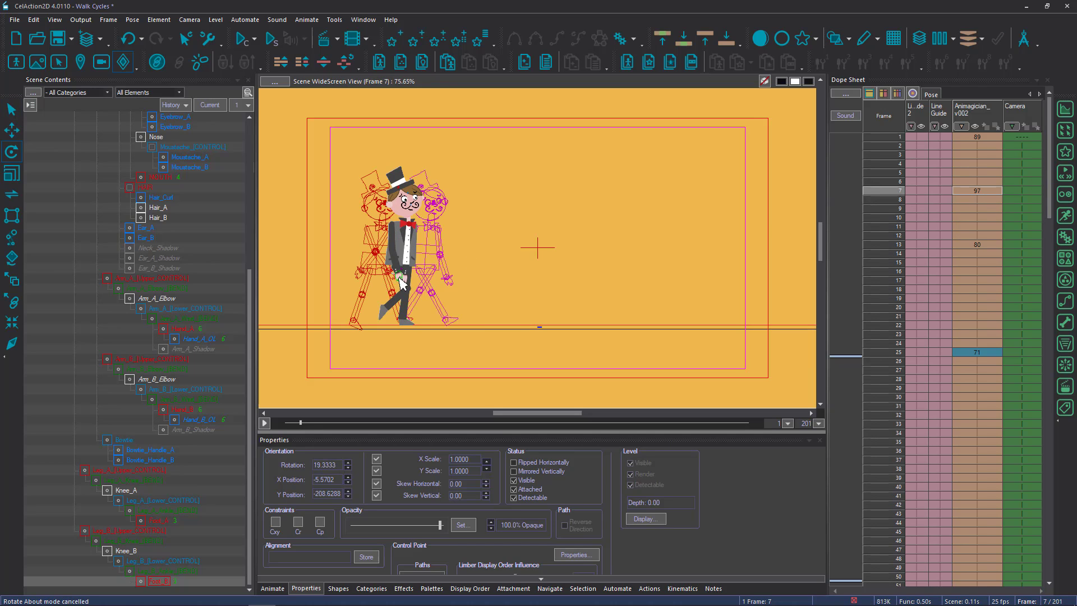
Rotate the Arm_A lower control to 16.71 and Foot_A to 334.26 at frame 7.
left_click_drag(401, 284, 422, 260)
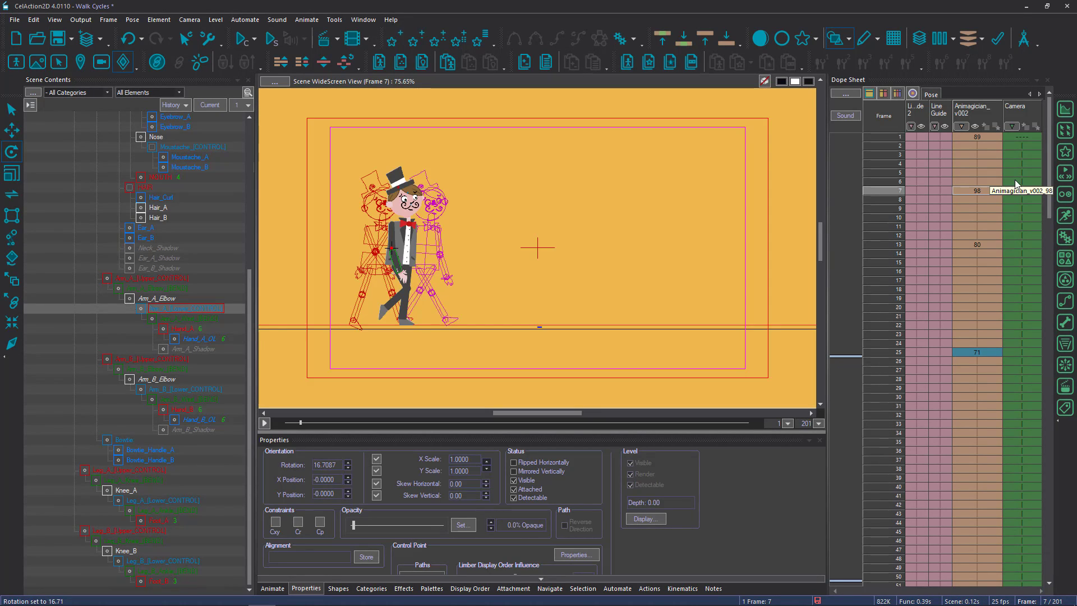
left_click(973, 181)
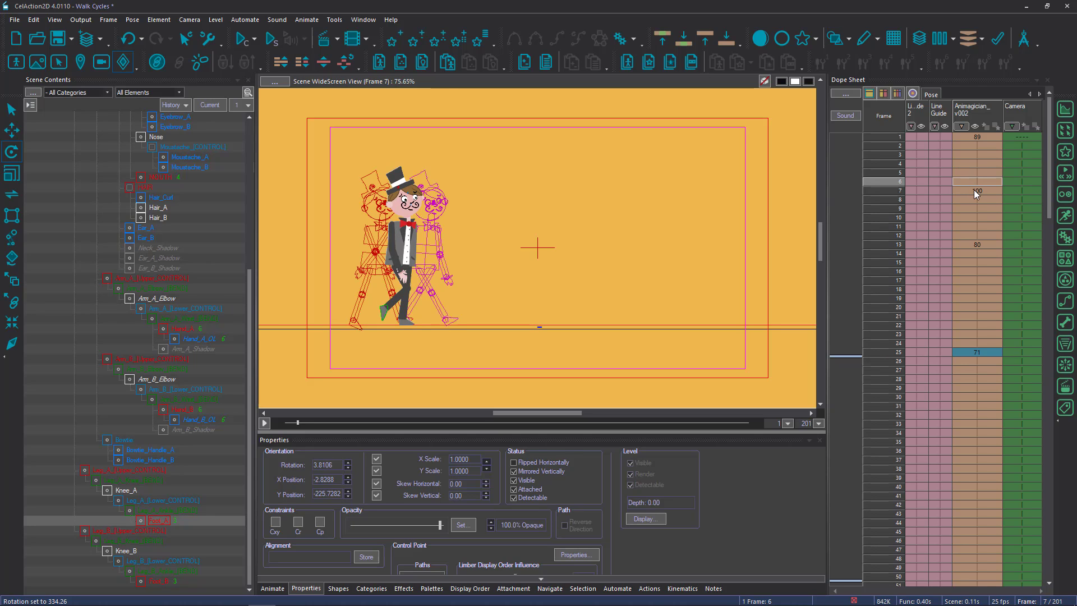
left_click(975, 190)
key("Escape")
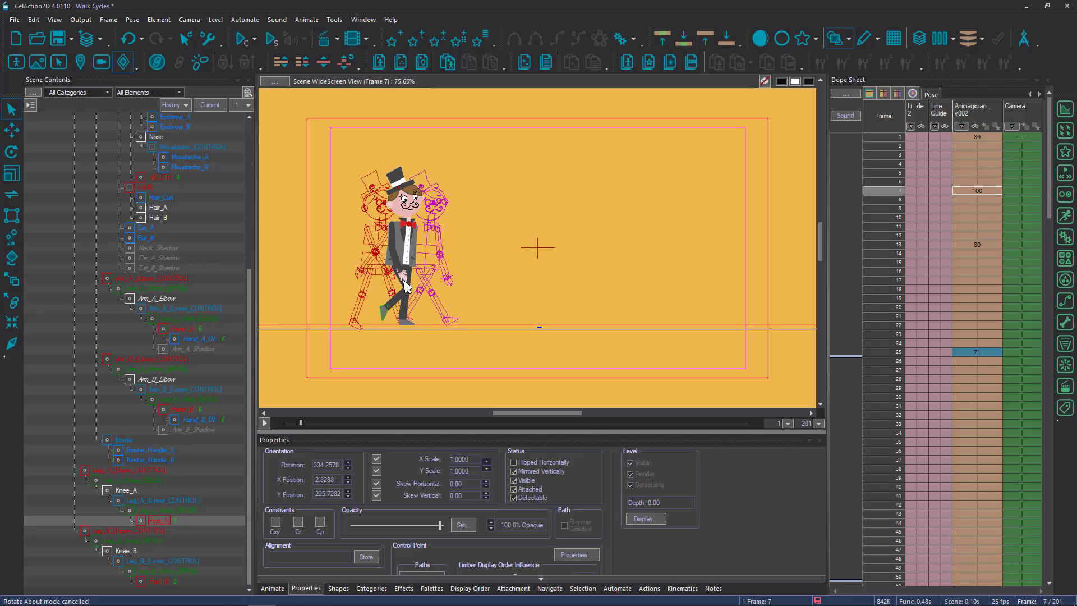
Send the Arm_B upper control and its whole family to the back of the display order for all frames of Animagician_v002.
left_click(408, 285)
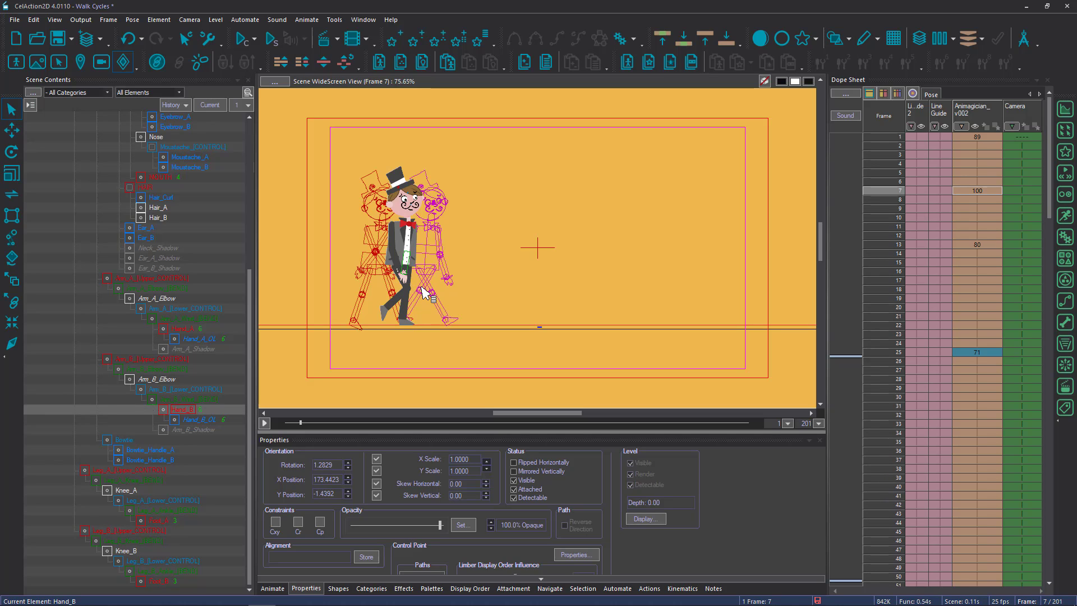
left_click(420, 245)
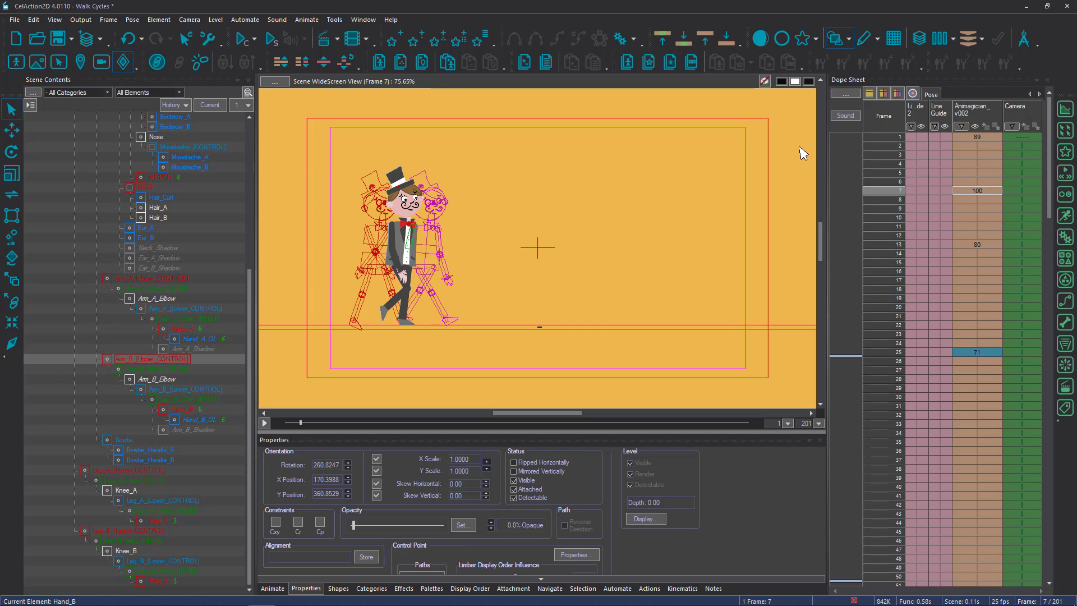
left_click(977, 112)
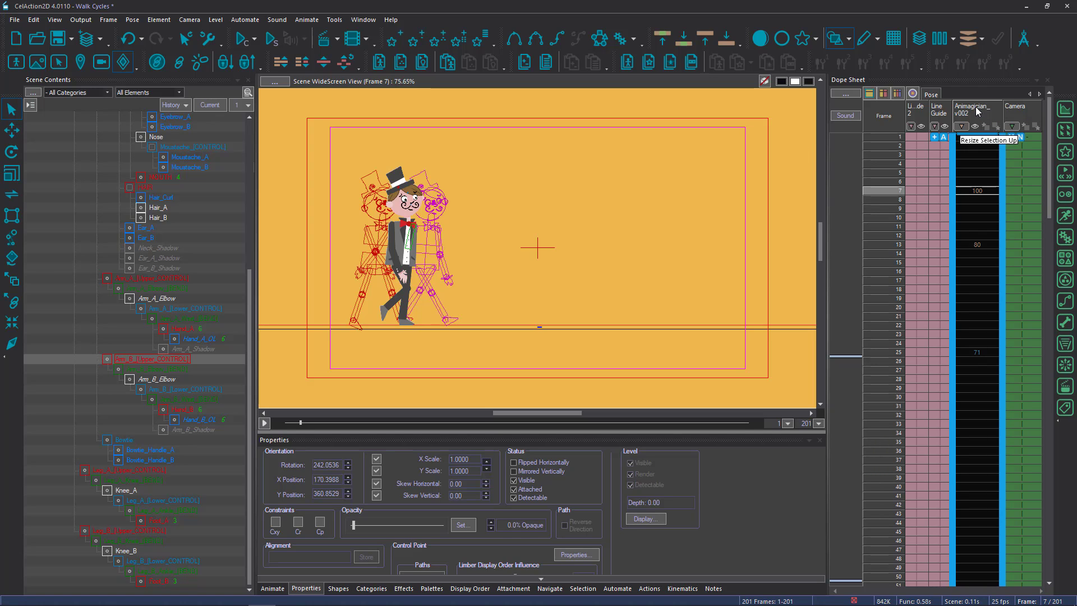
key("d")
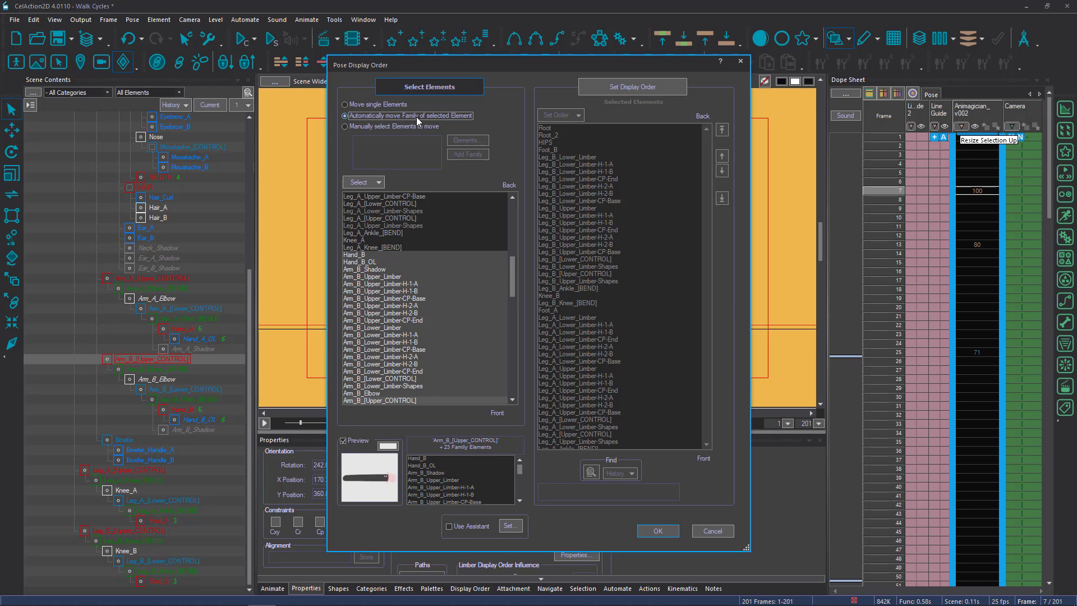
left_click(635, 85)
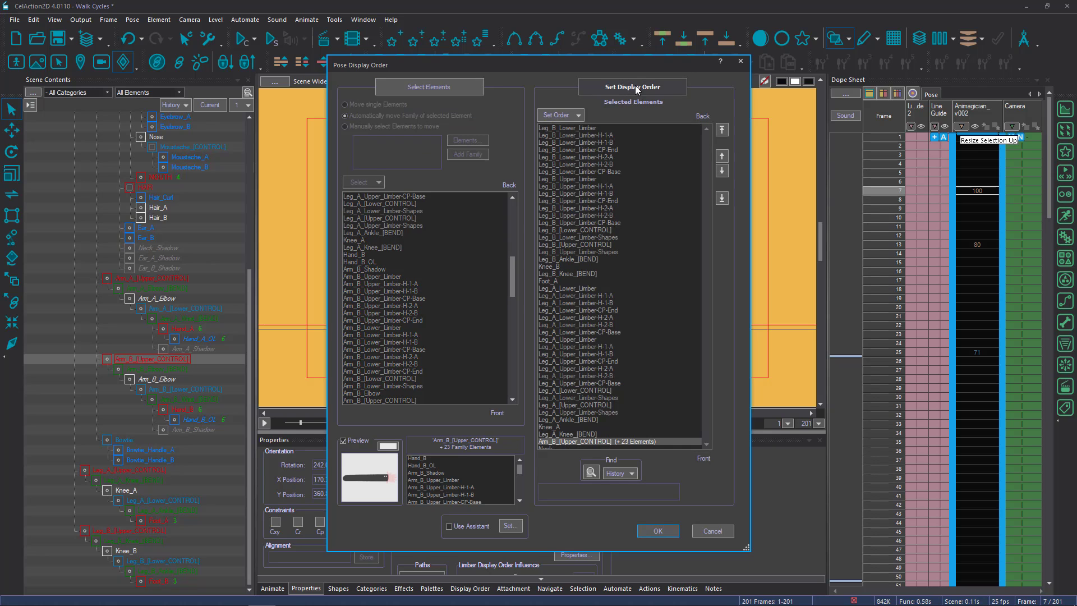
left_click(723, 129)
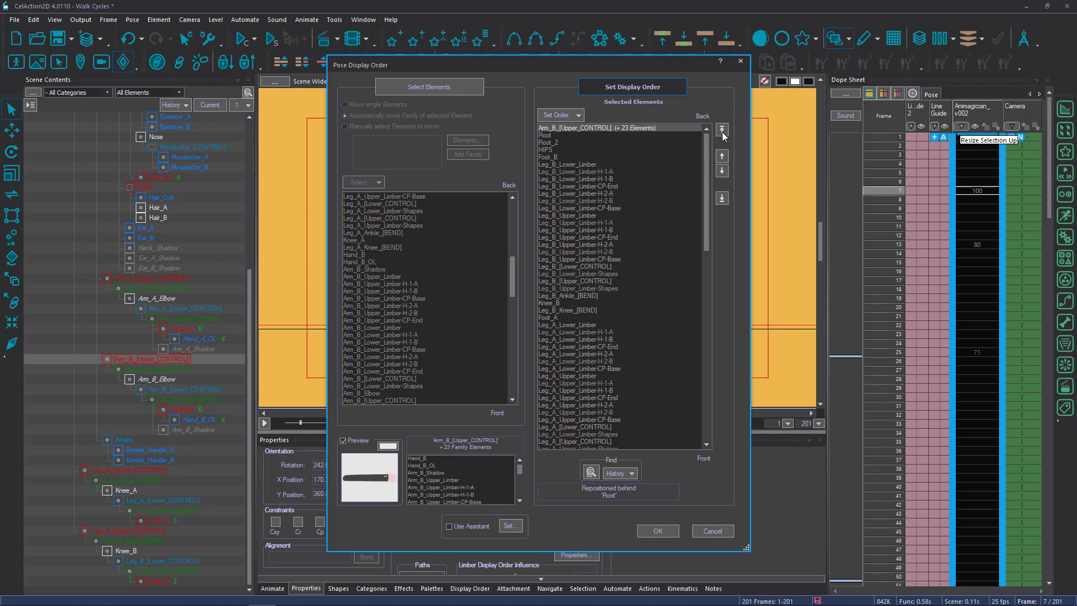
left_click(659, 532)
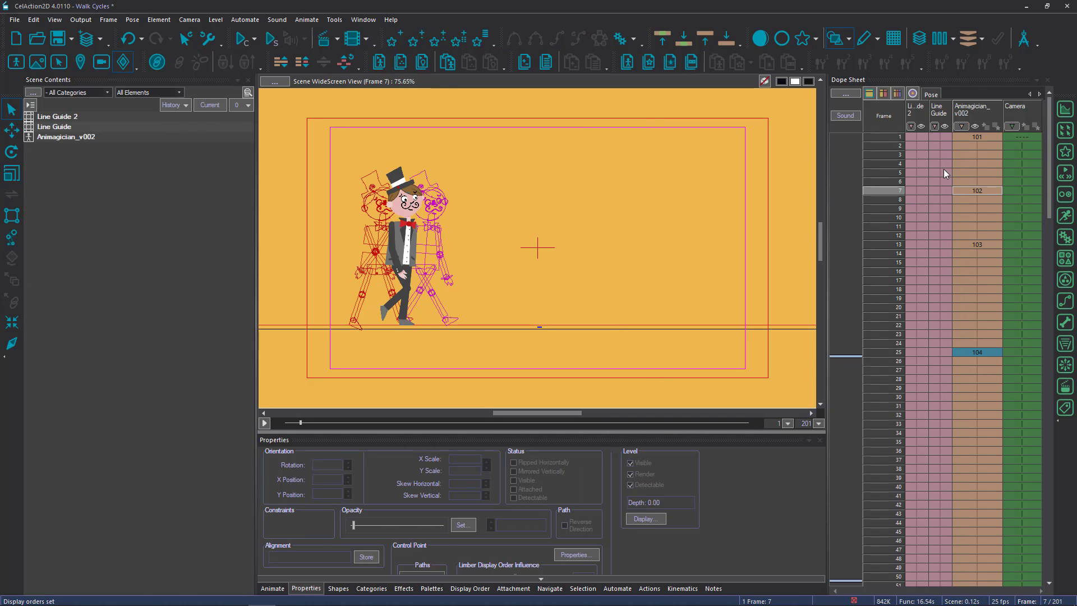
Compare the poses at frames 1, 7 and 13 to check the far arm's display order.
left_click(965, 137)
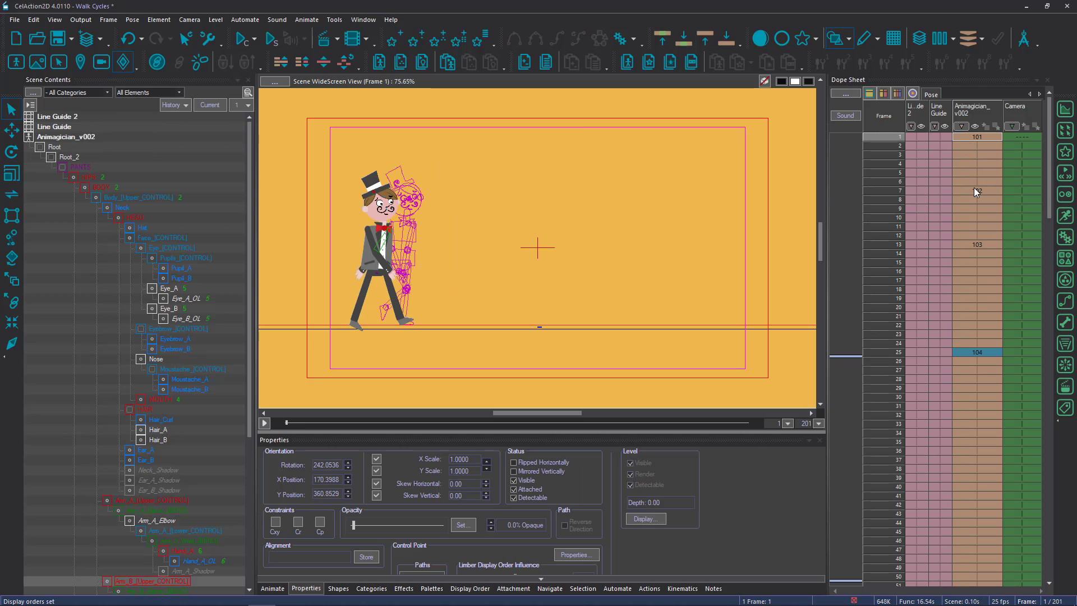
left_click(975, 190)
left_click(968, 179)
left_click(975, 190)
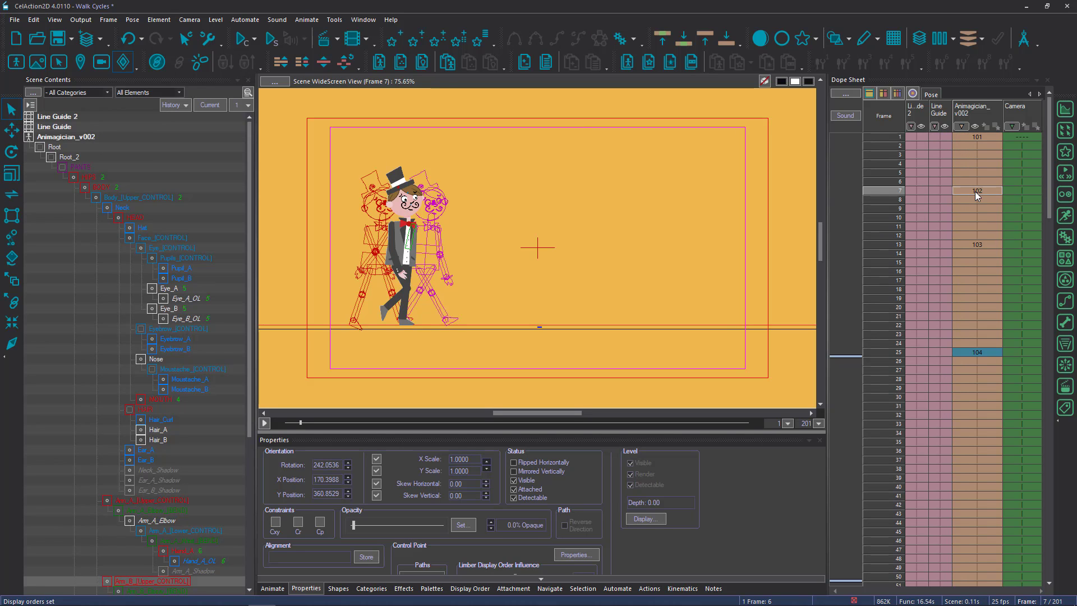
left_click(978, 244)
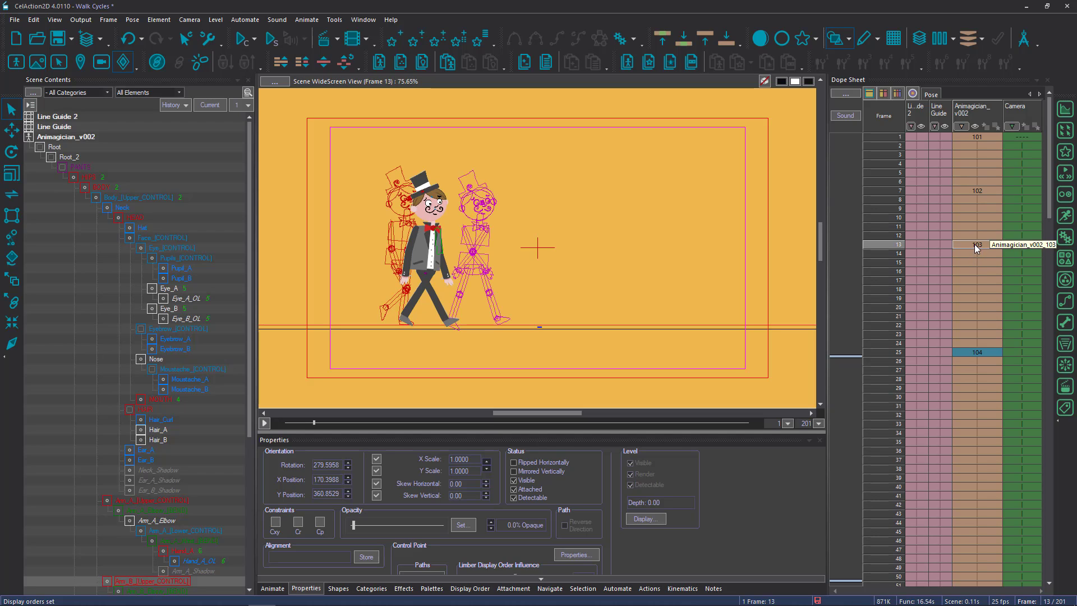
Generate a breakdown pose for Animagician_v002 at frame 19, midway between the contact poses at frames 13 and 25.
left_click(982, 351, "shift")
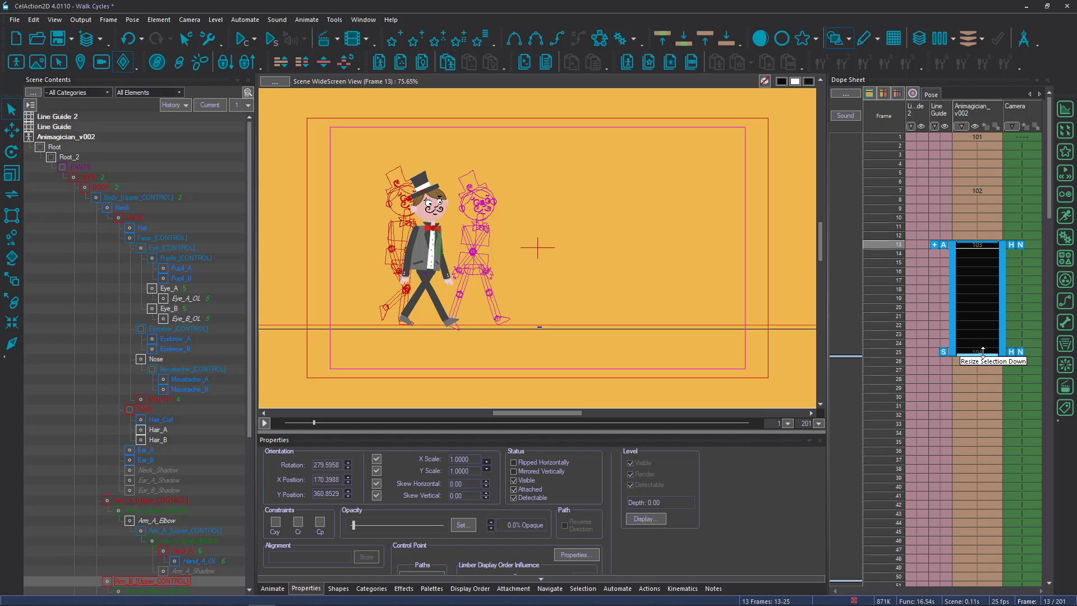
key("ctrl+b")
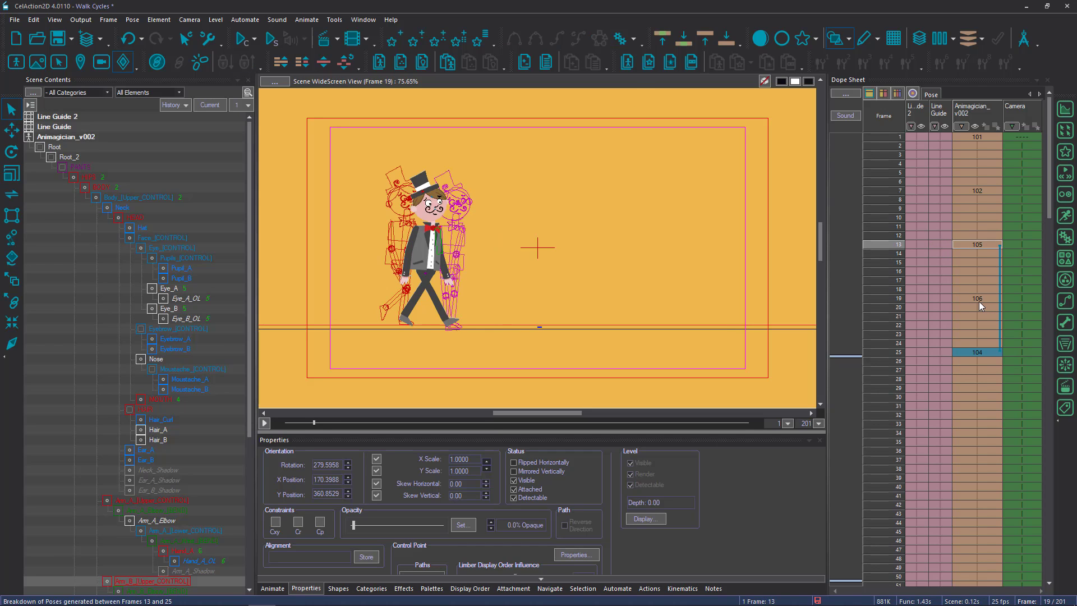
left_click(979, 301)
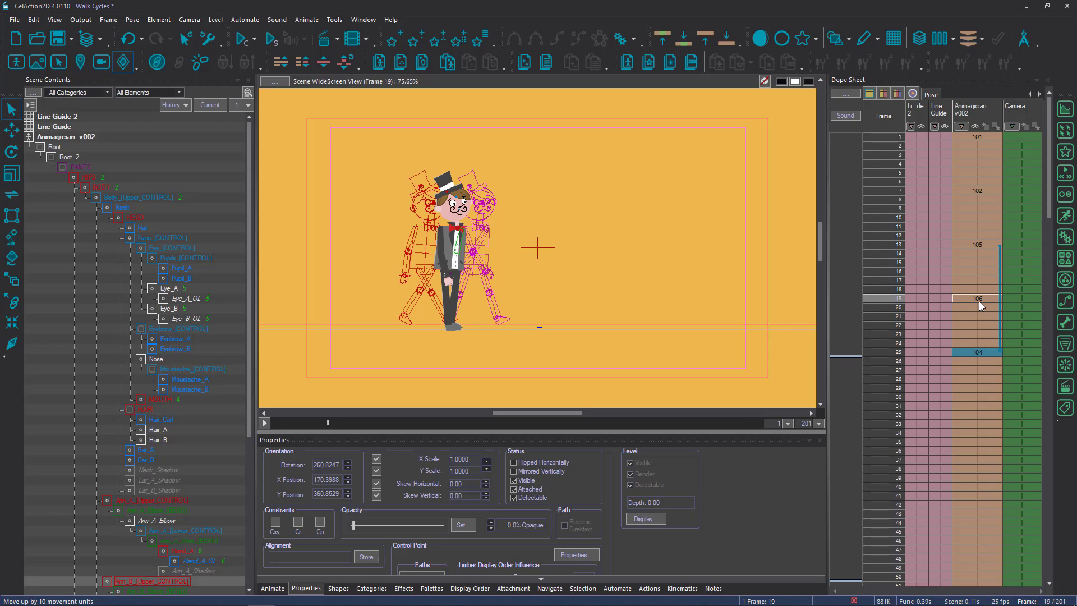
Raise the PARTS element to Y position 1074.9504 at frame 19 and check it against the preceding contact pose.
left_click(726, 38)
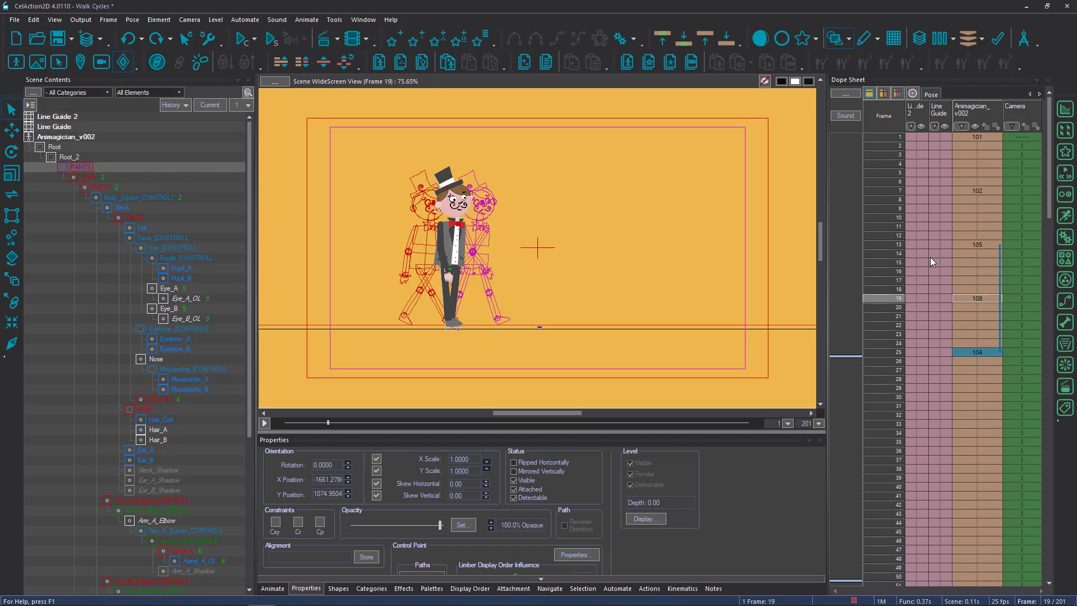
left_click(982, 278)
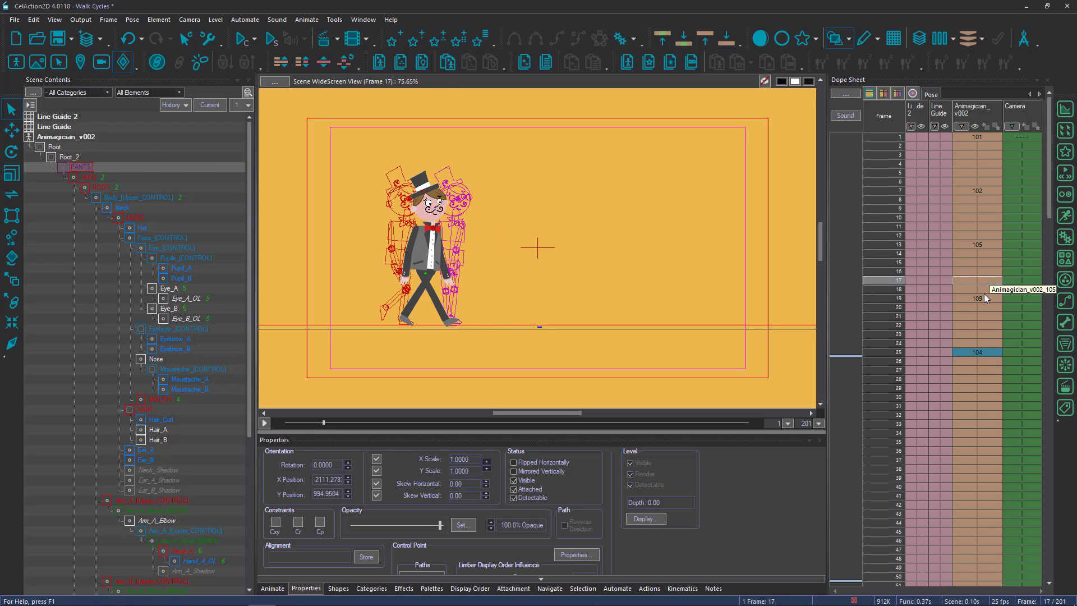
left_click(986, 296)
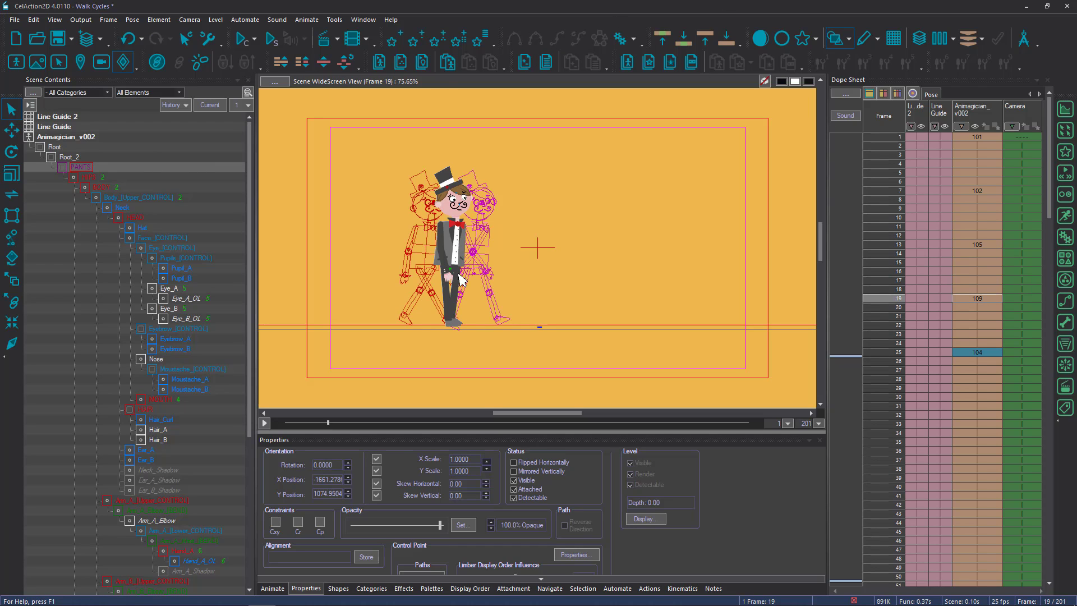
left_click(974, 291)
left_click(979, 297)
left_click(982, 291)
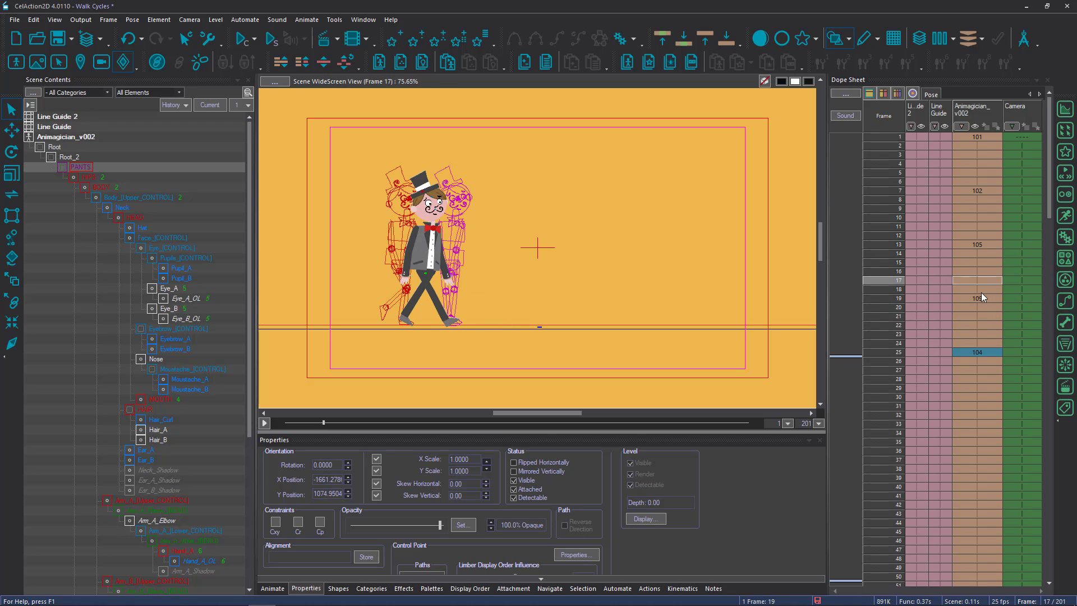
left_click(982, 296)
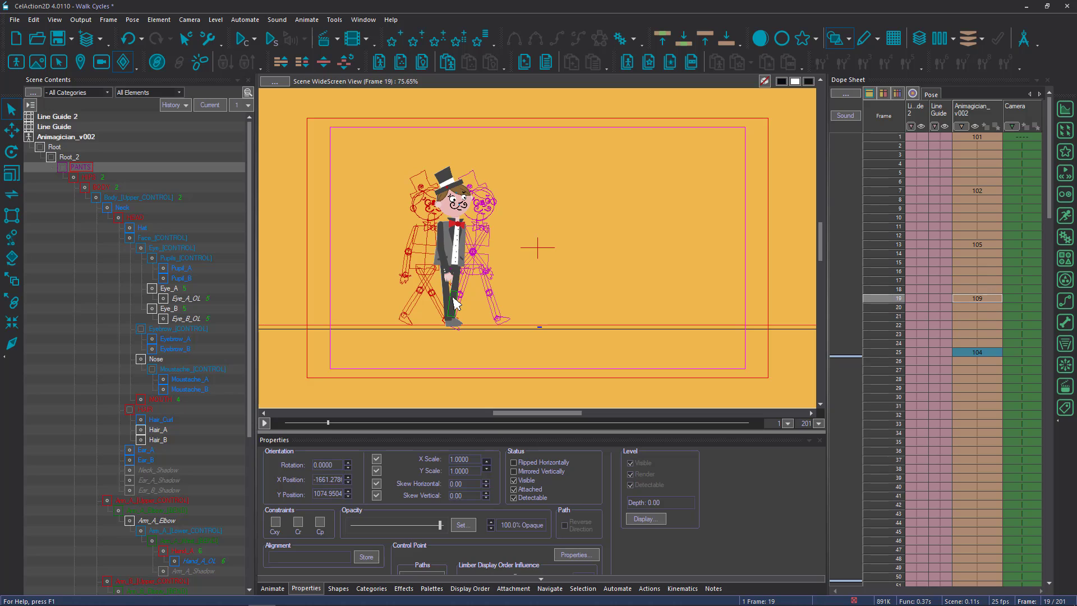
Bend Leg_B backward at the knee and rotate Foot_B to 332.3309 at frame 19.
key("r")
left_click_drag(455, 303, 426, 319)
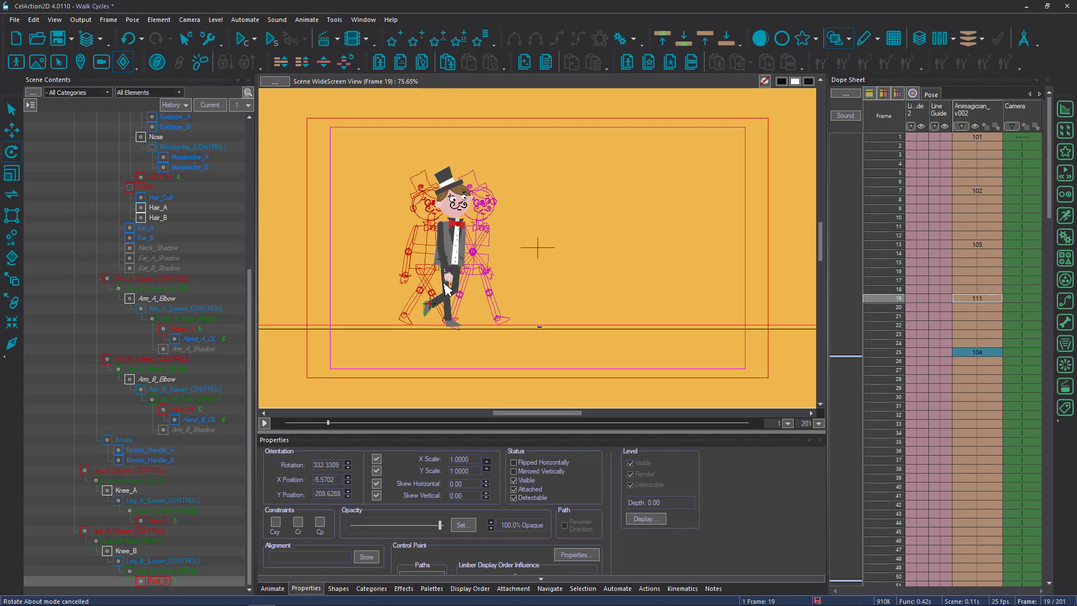
Rotate the Leg_A upper control to about 2.35 at frame 19 and refine the standing leg against frame 18.
left_click(486, 336)
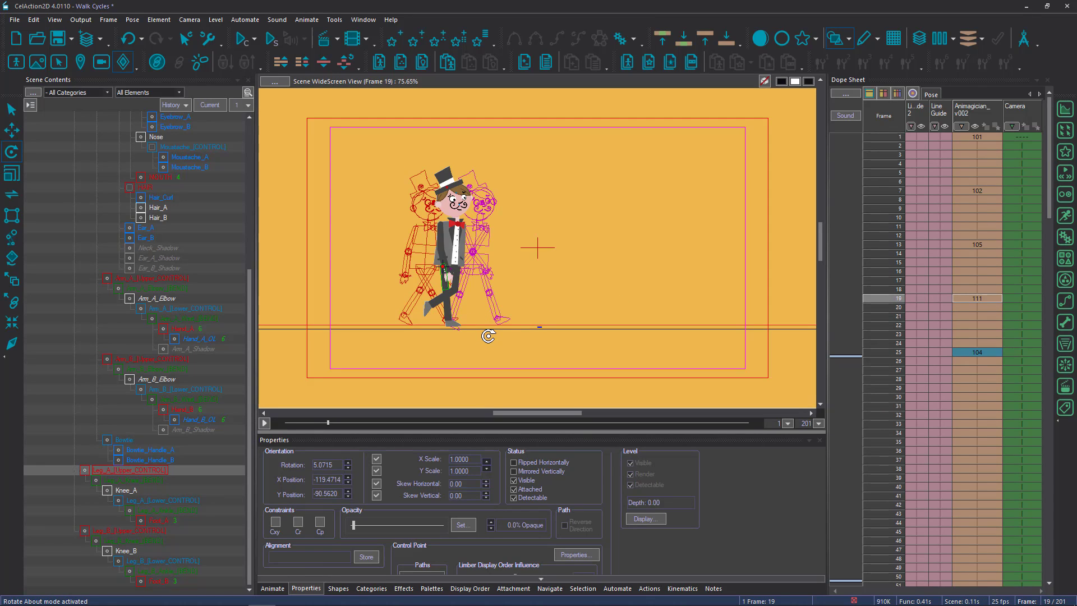
key("Left")
key("Right")
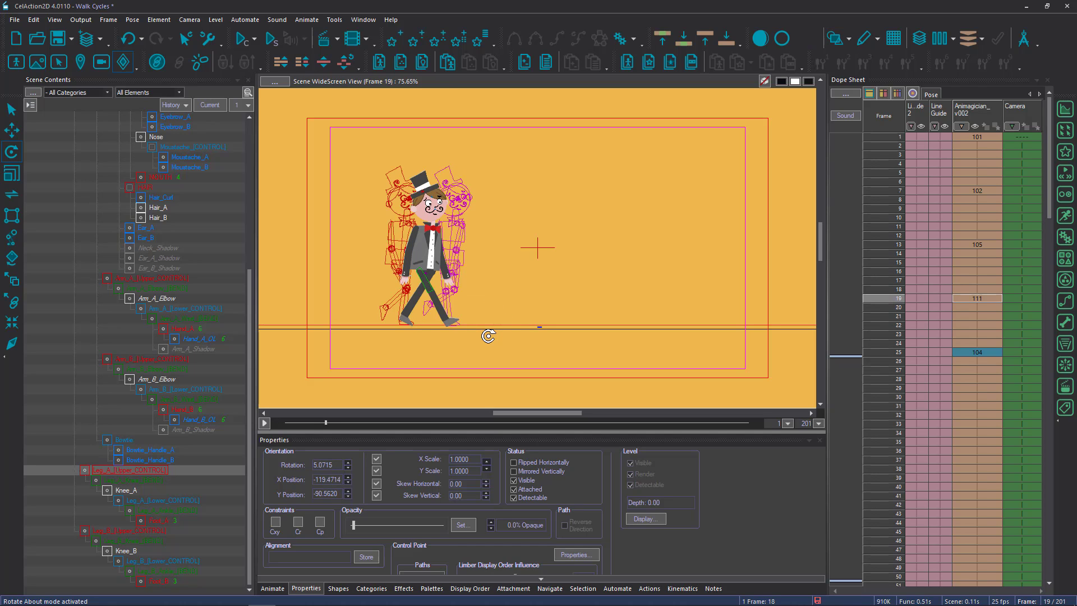
key("shift+Up")
key("shift+Down")
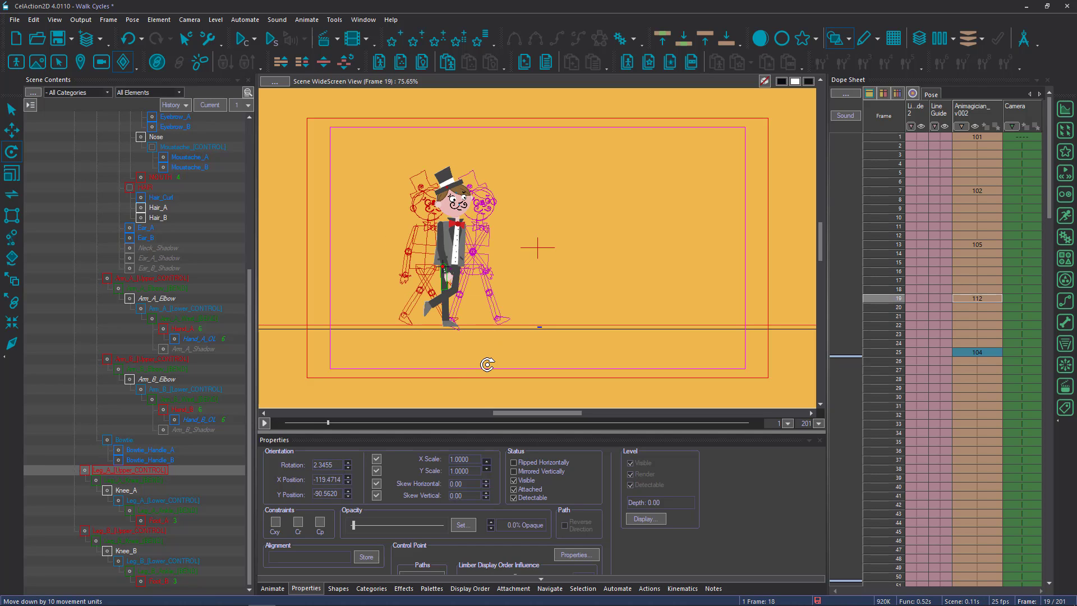
key("shift+Down")
key("Left")
key("Right")
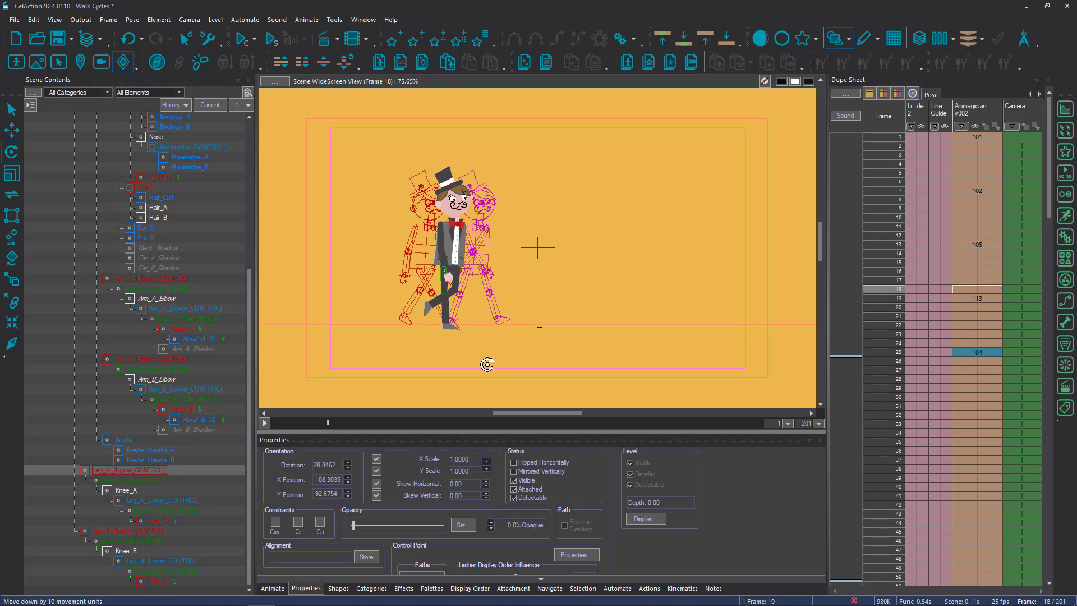
key("Left")
key("Right")
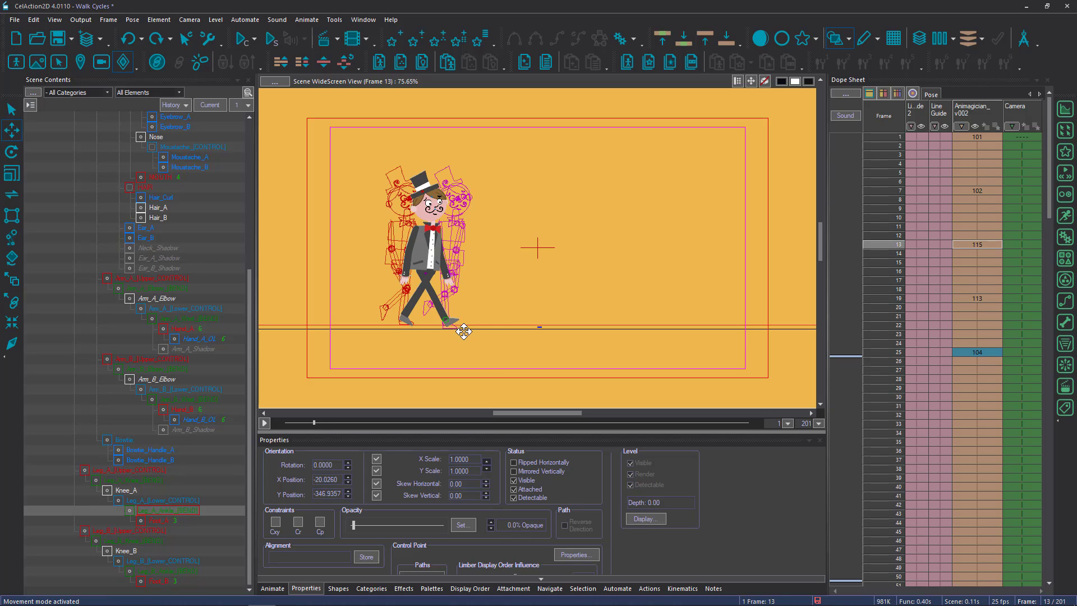
Move the Leg_A ankle control to X -40.0350, Y -383.2629 at frame 13 and compare the foot with frame 19.
left_click_drag(465, 333, 468, 336)
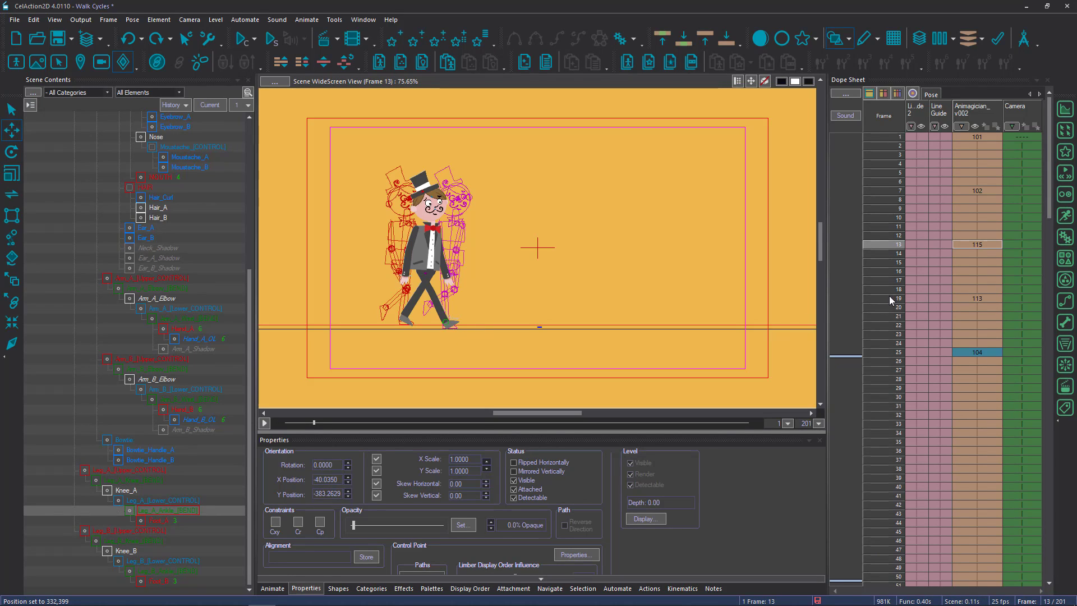
left_click(985, 297)
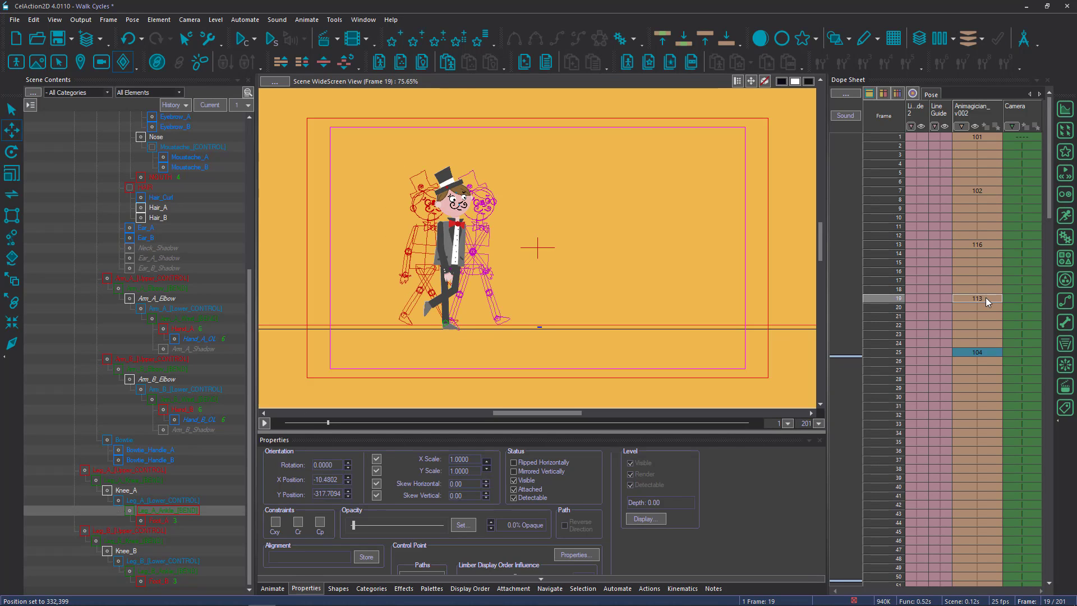
key("Escape")
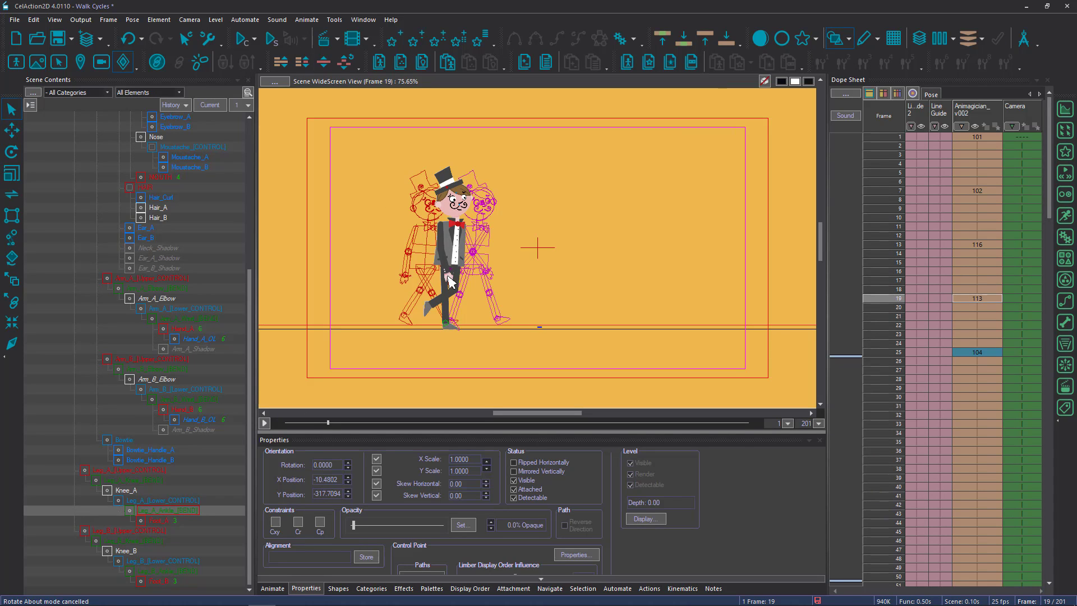
Rotate Hand_A to 332.0471 at frame 19.
left_click(459, 273)
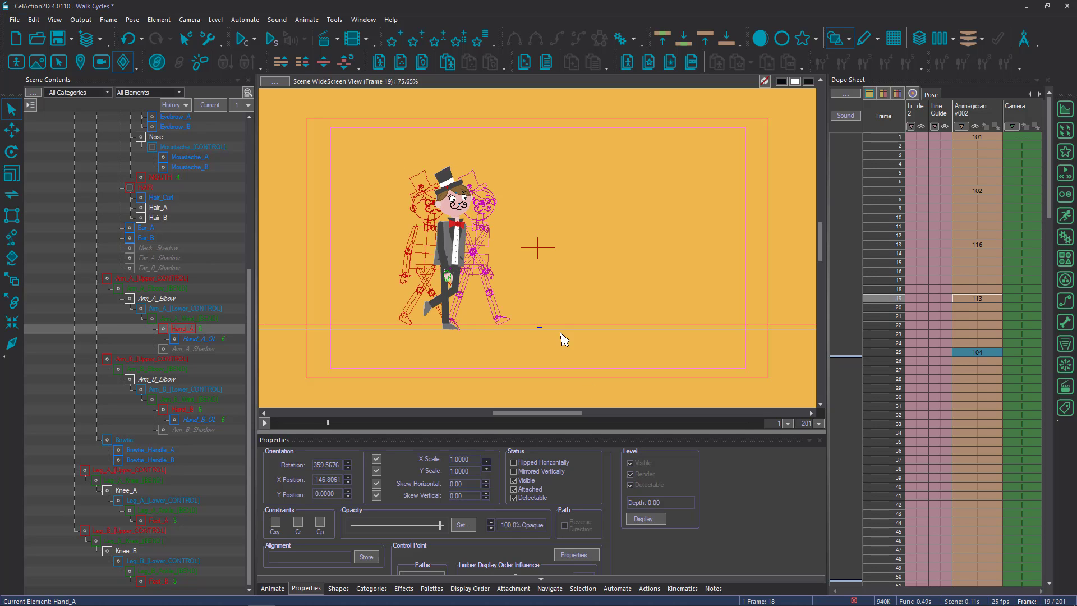
key("r")
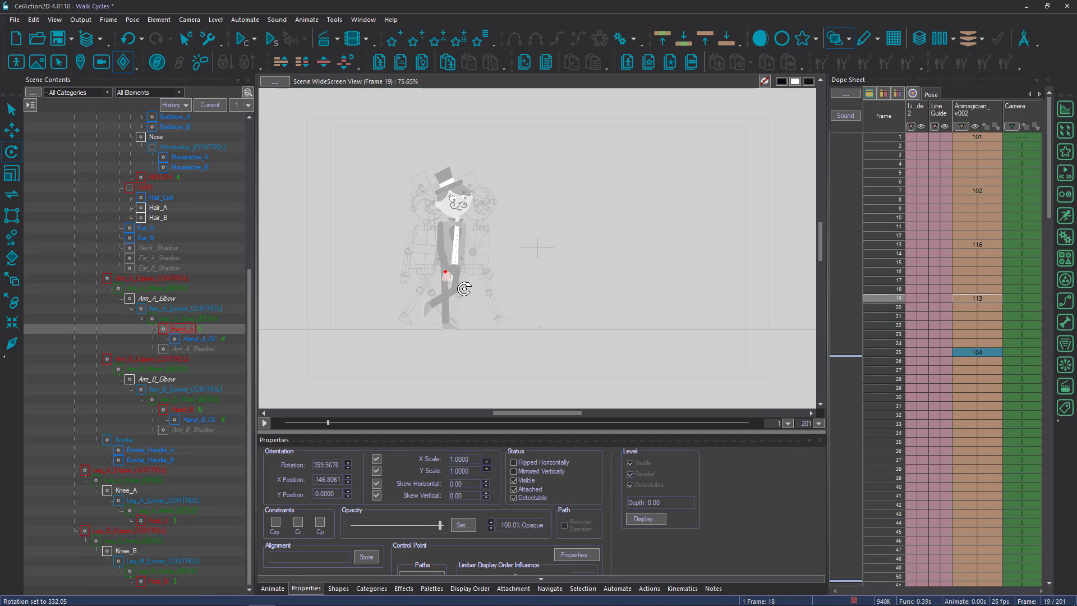
left_click_drag(464, 289, 464, 288)
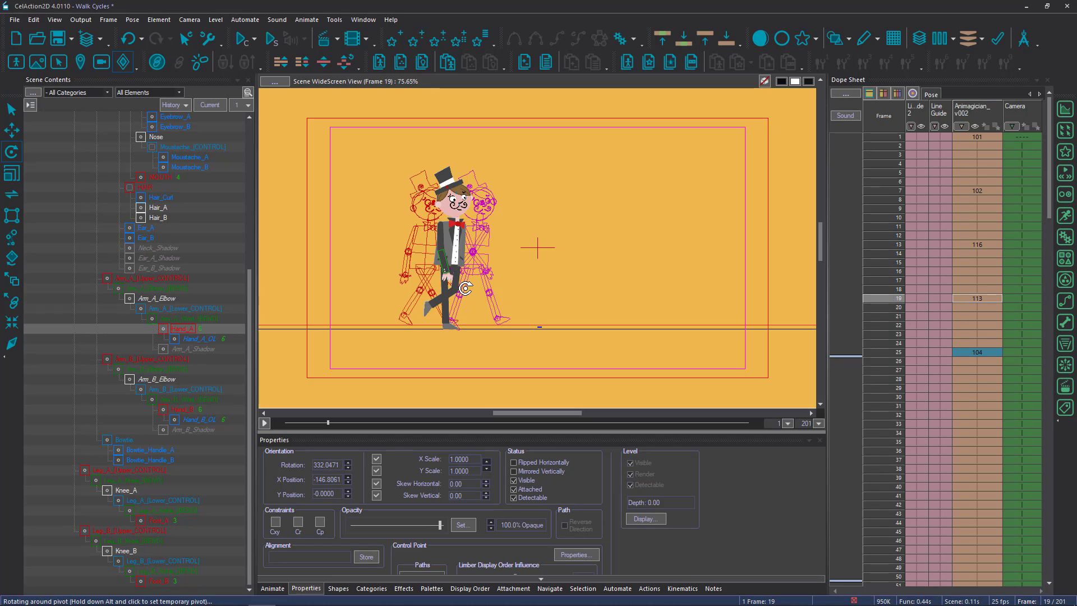
left_click(465, 288)
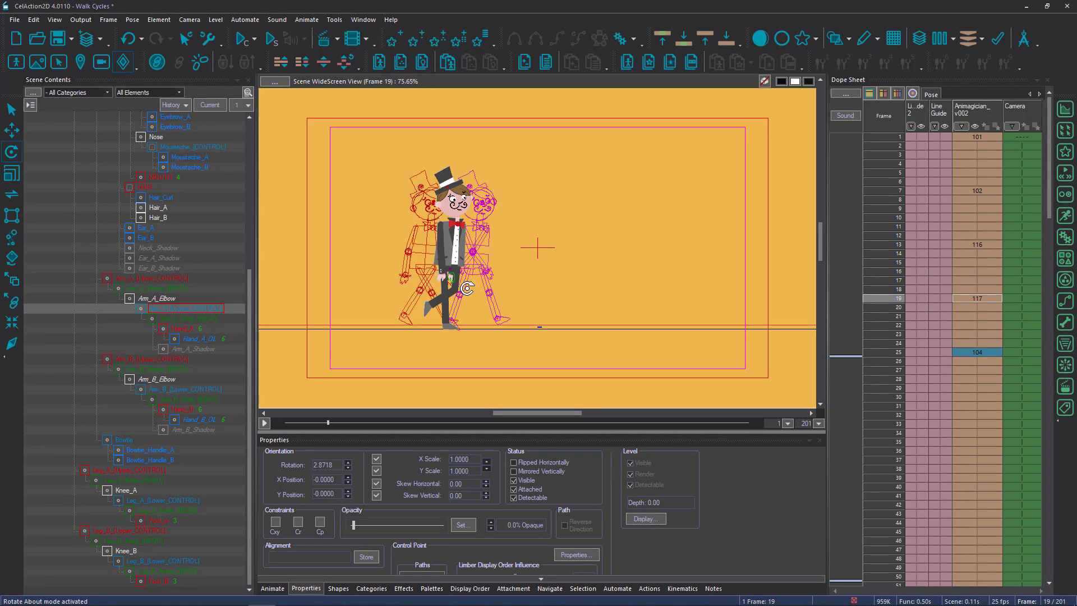
Adjust the Arm_A lower control's rotation and rotate Hand_B to 24.3049 at frame 19, checking against the preceding contact pose.
left_click_drag(467, 289, 469, 294)
left_click(970, 291)
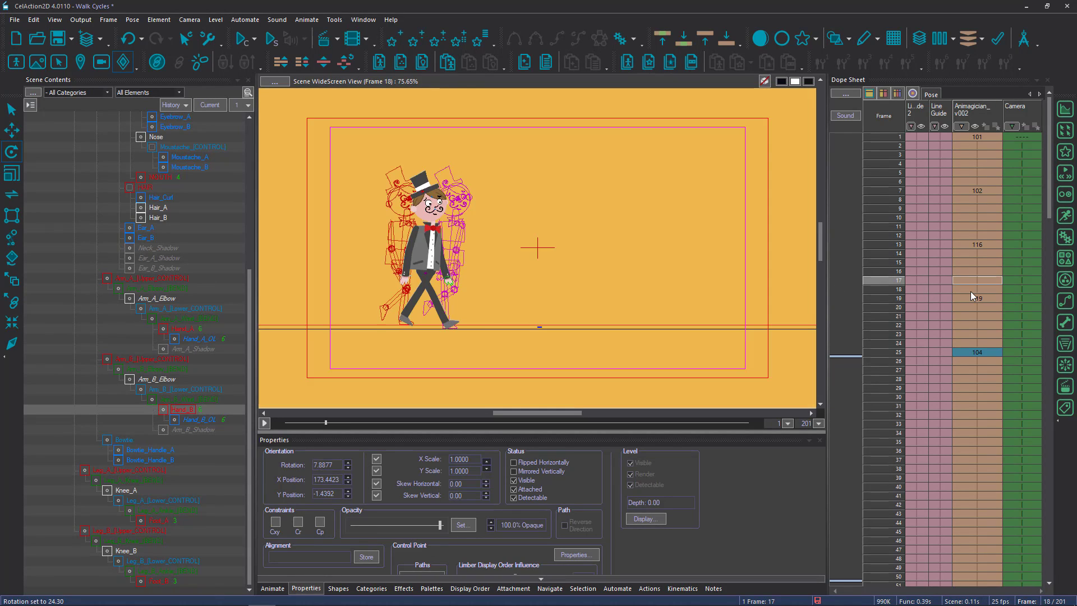
left_click(974, 299)
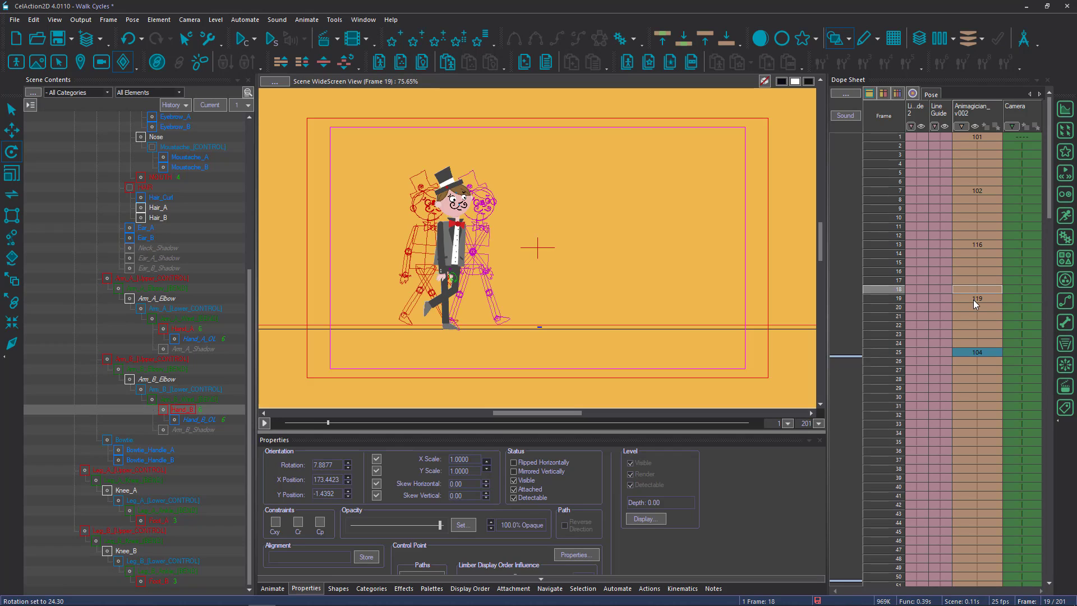
Compare frame 19 with the passing pose at frame 7 and rotate the Leg_B lower control to 316.1849 at frame 19.
left_click(979, 190)
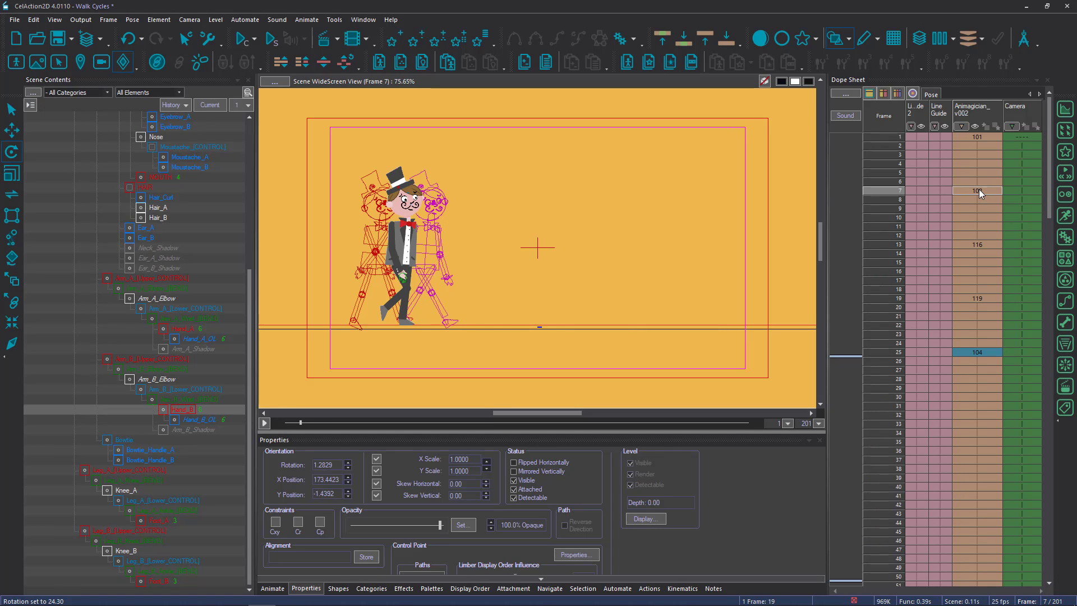
left_click(980, 295)
key("Escape")
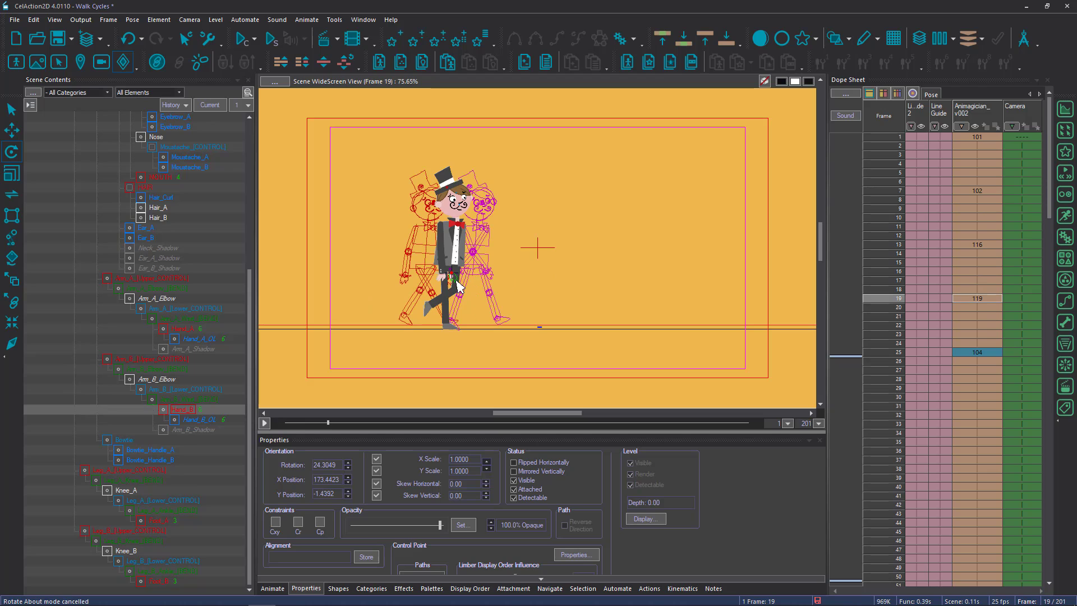
left_click(469, 293)
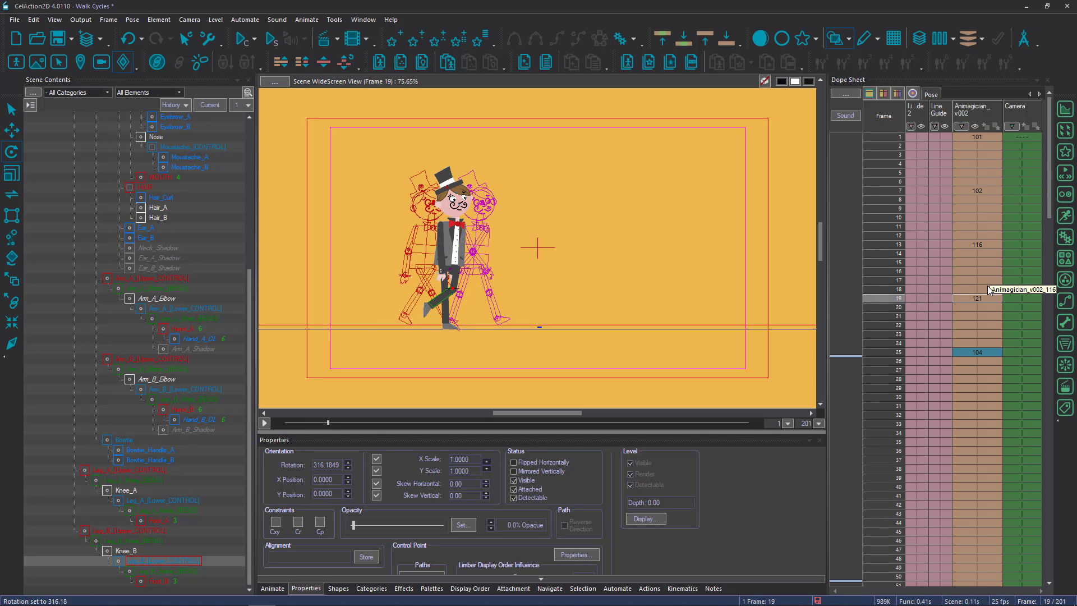
Play back frames 1 to 34 of Animagician_v002 to review the blocked walk.
left_click(977, 137)
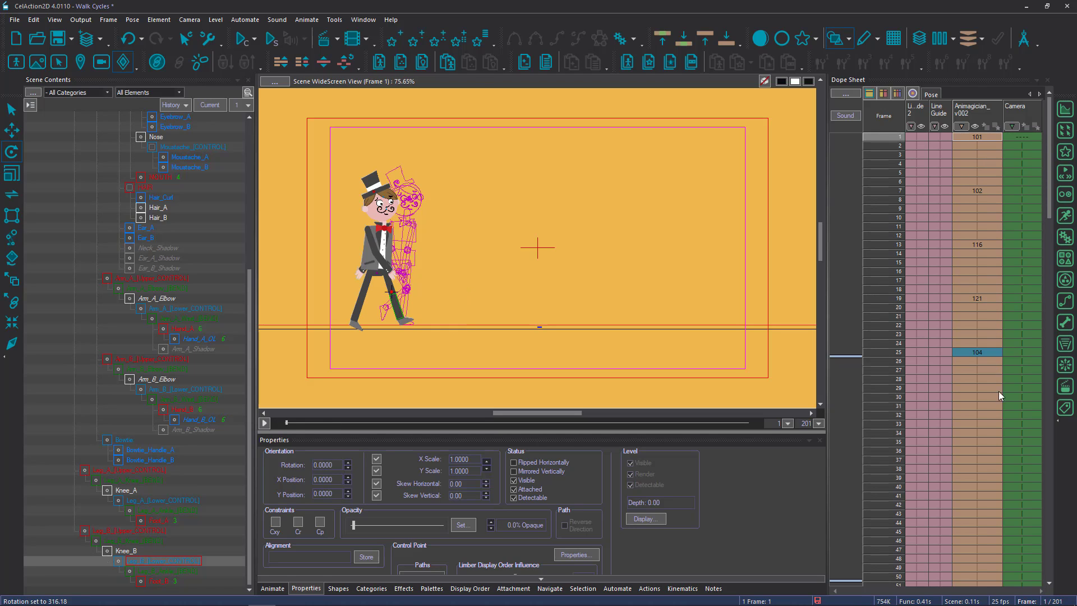
left_click(985, 437, "shift")
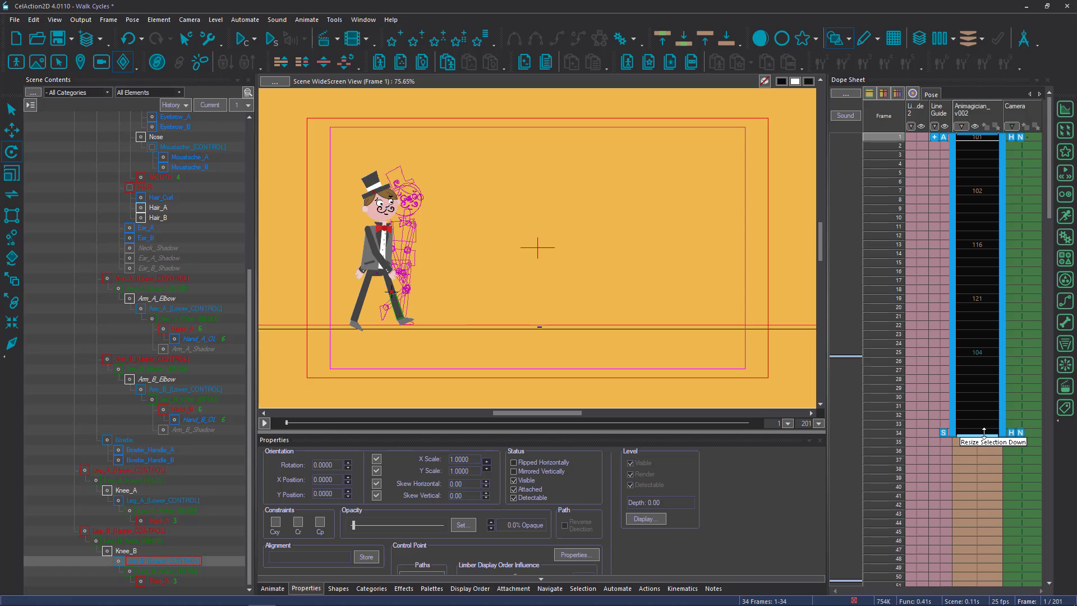
left_click(241, 37)
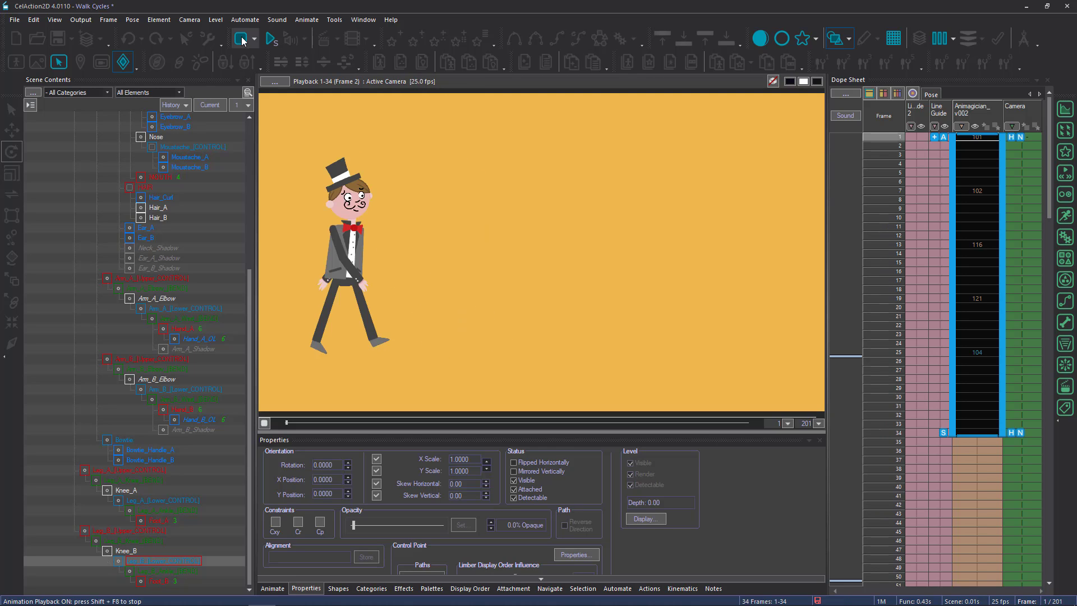
left_click(242, 41)
Compare the key poses at frames 1, 7, 19 and 25 of the walk, returning to frame 1.
left_click(971, 137)
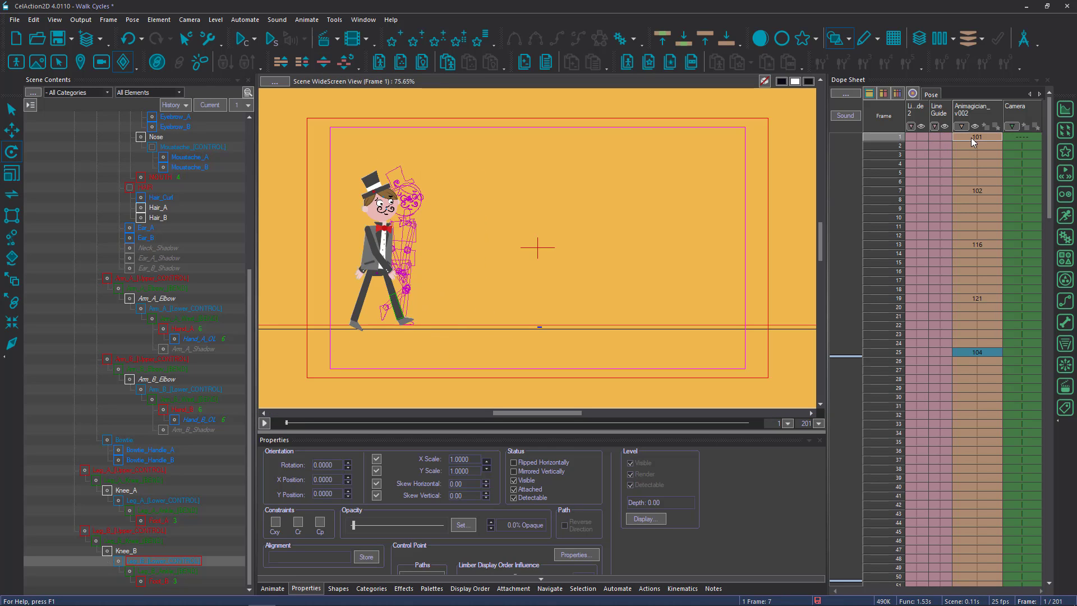
left_click(975, 193)
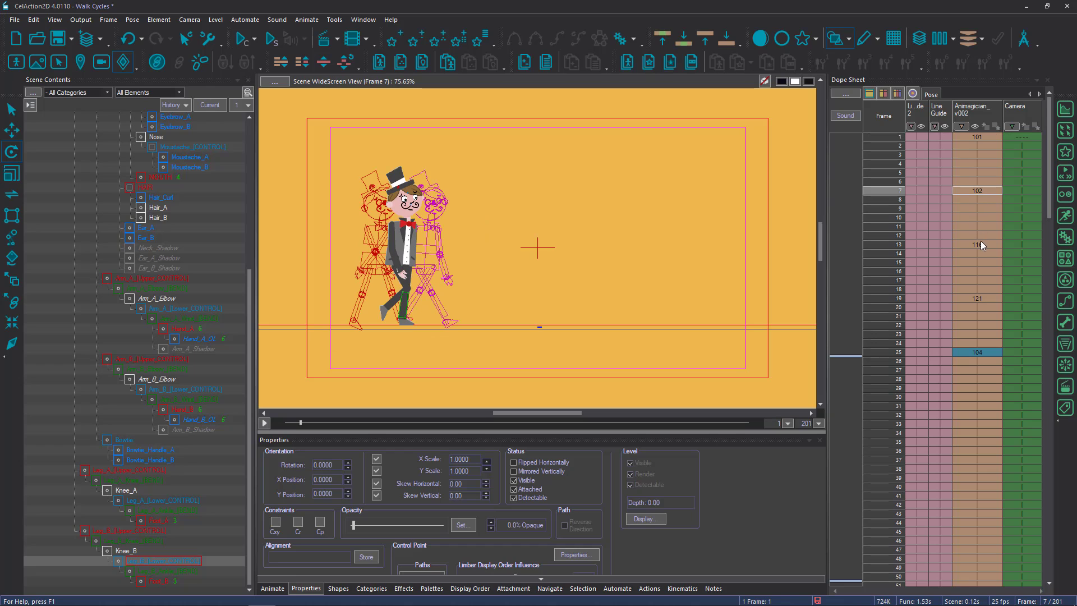
left_click(981, 299)
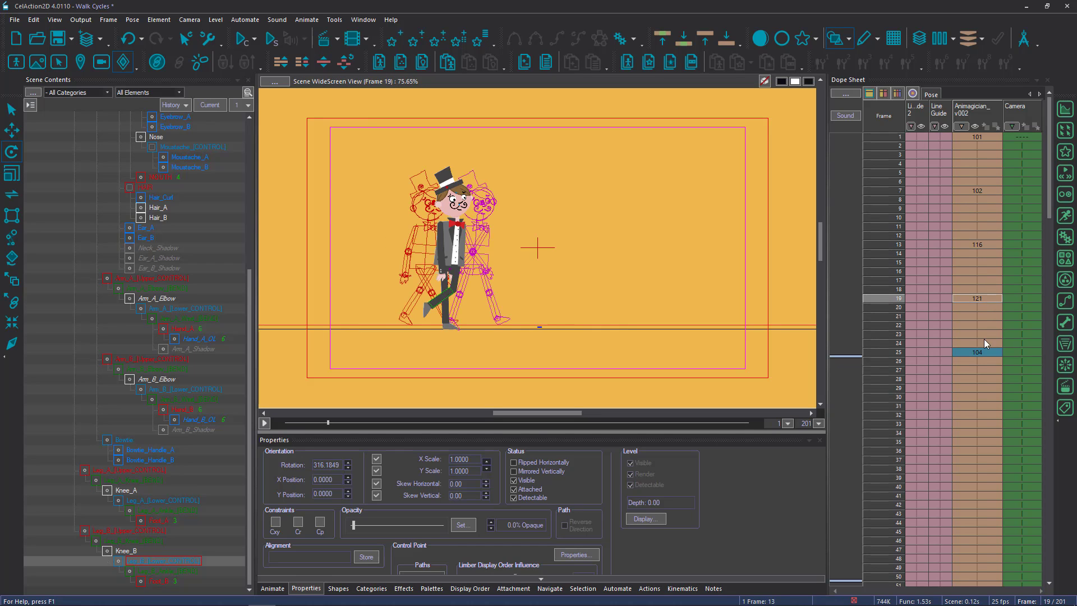
left_click(985, 355)
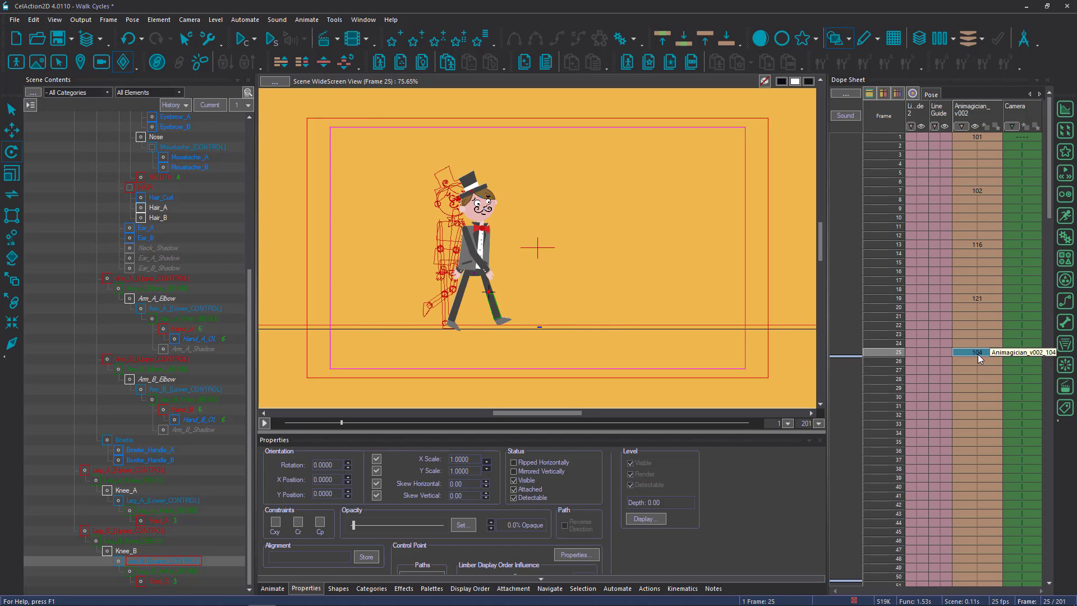
key("Delete")
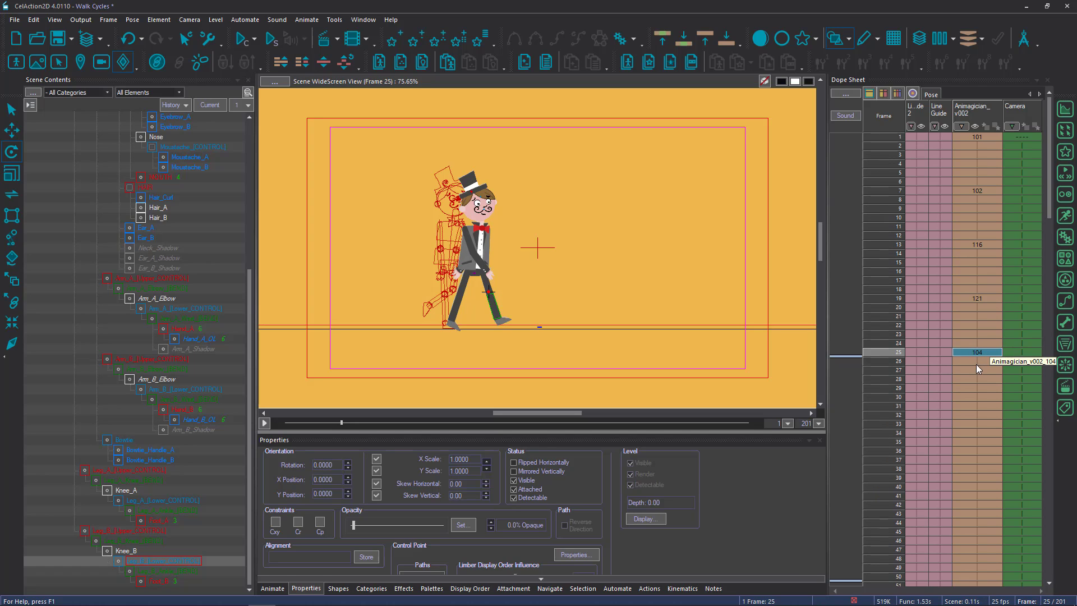
key("ctrl+z")
left_click(975, 140)
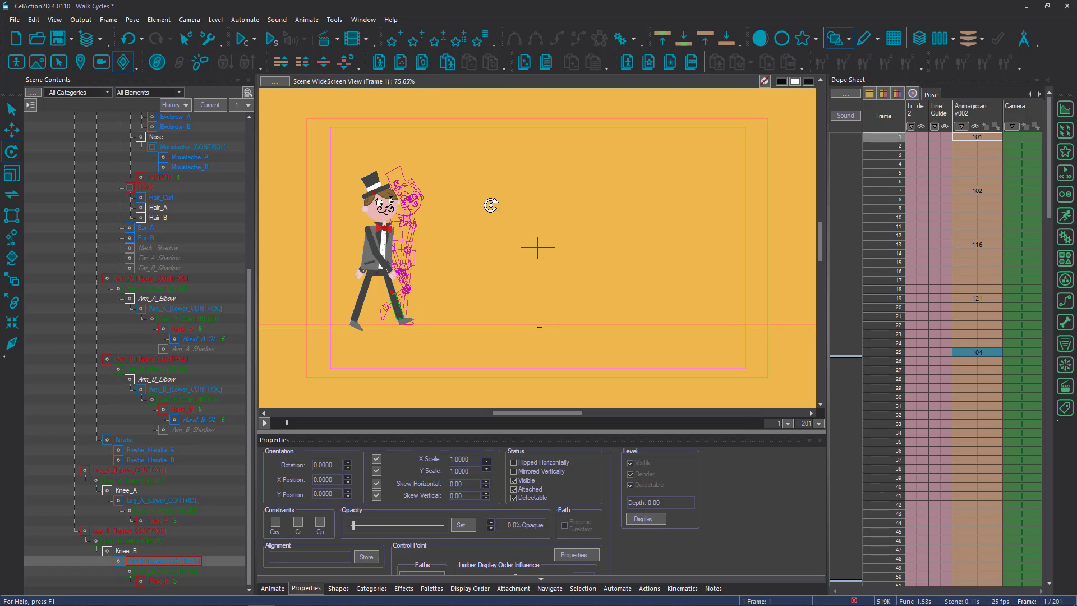
Generate an in-between pose at frame 4 between the contact pose at frame 1 and the passing pose at frame 7.
left_click(965, 190)
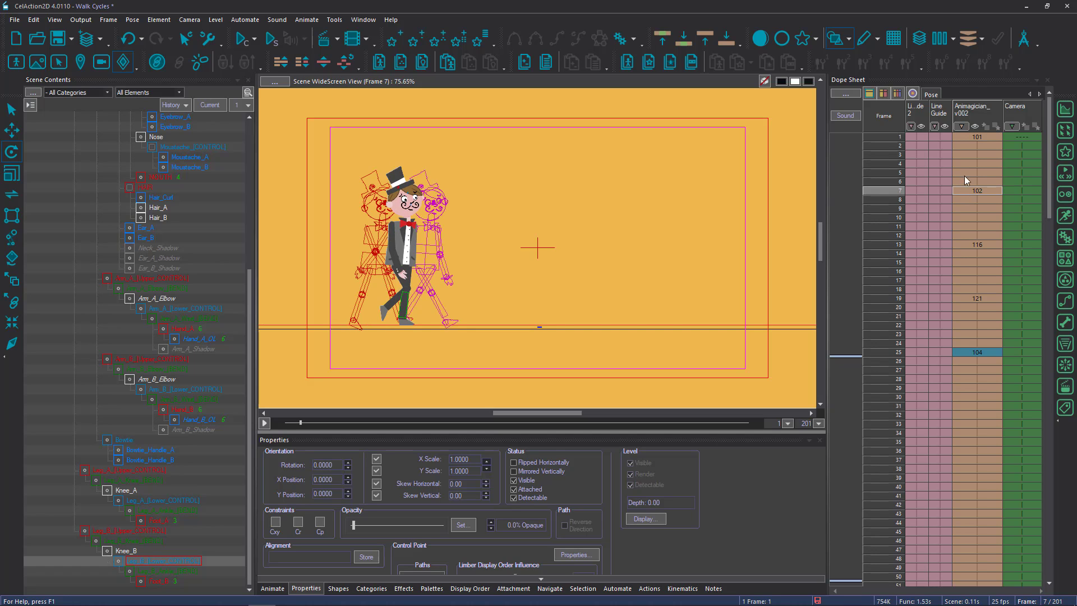
left_click(968, 137)
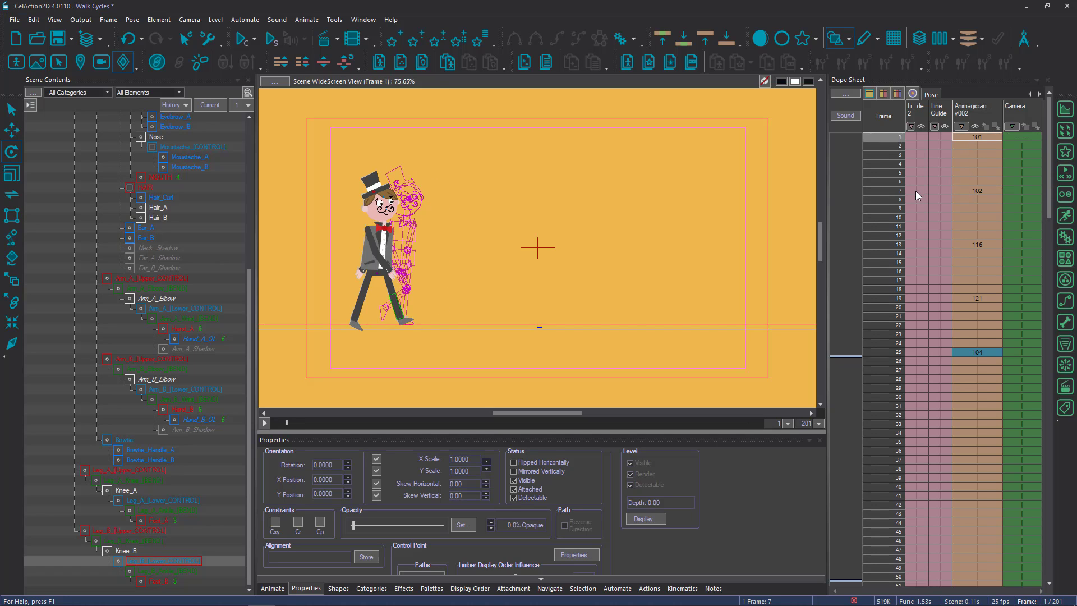
left_click(973, 190)
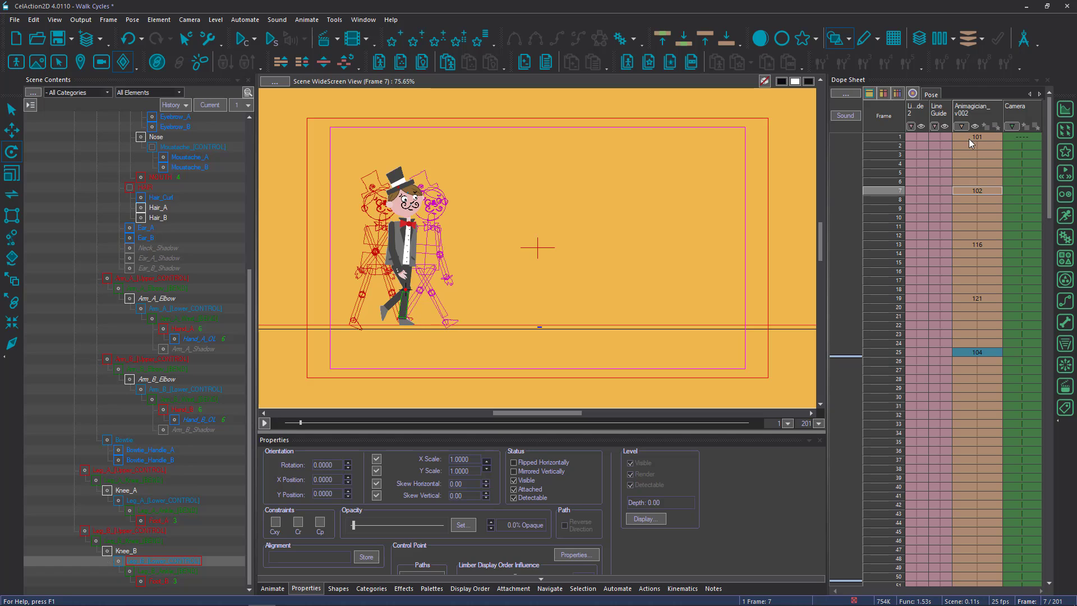
left_click(968, 139)
left_click(976, 189)
left_click(974, 136, "shift")
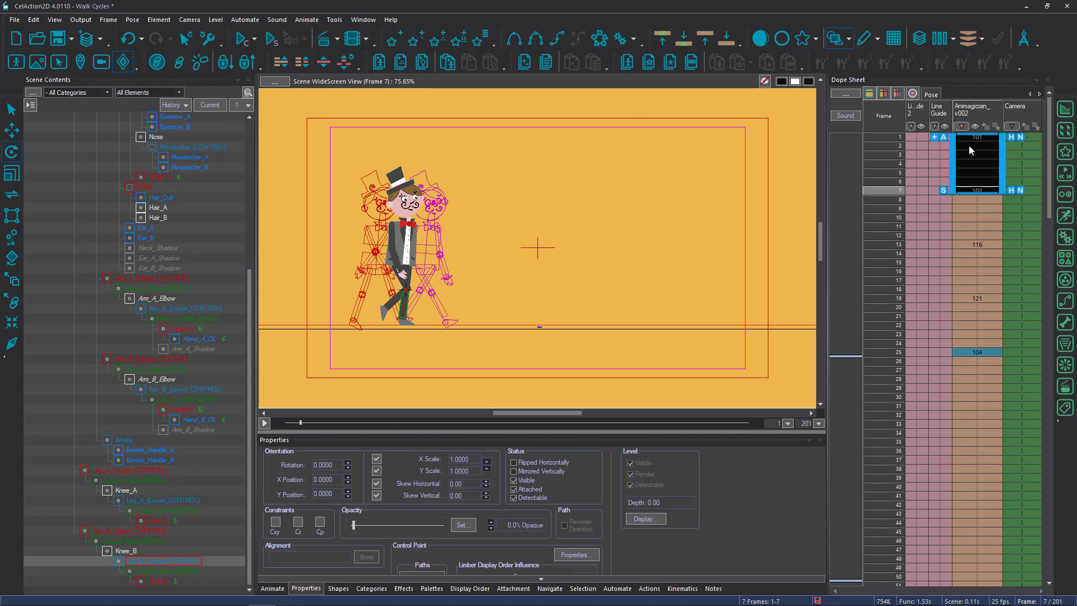
key("Delete")
left_click(983, 164)
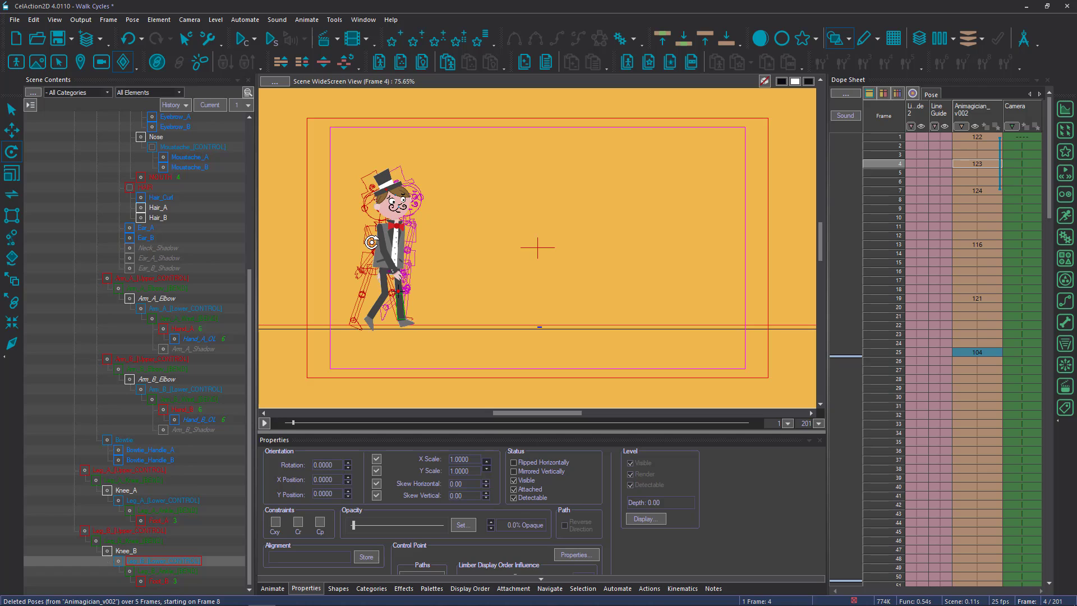
Lower the PANTS element of the frame 4 pose to a Y position of 984.9504 for the down position.
key("Home")
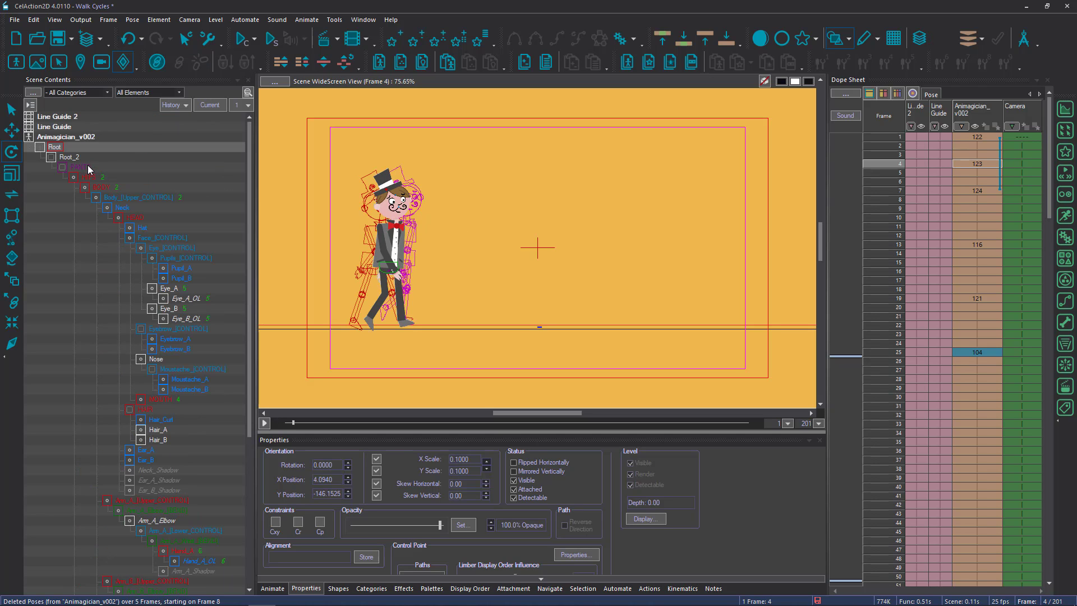
left_click(87, 165)
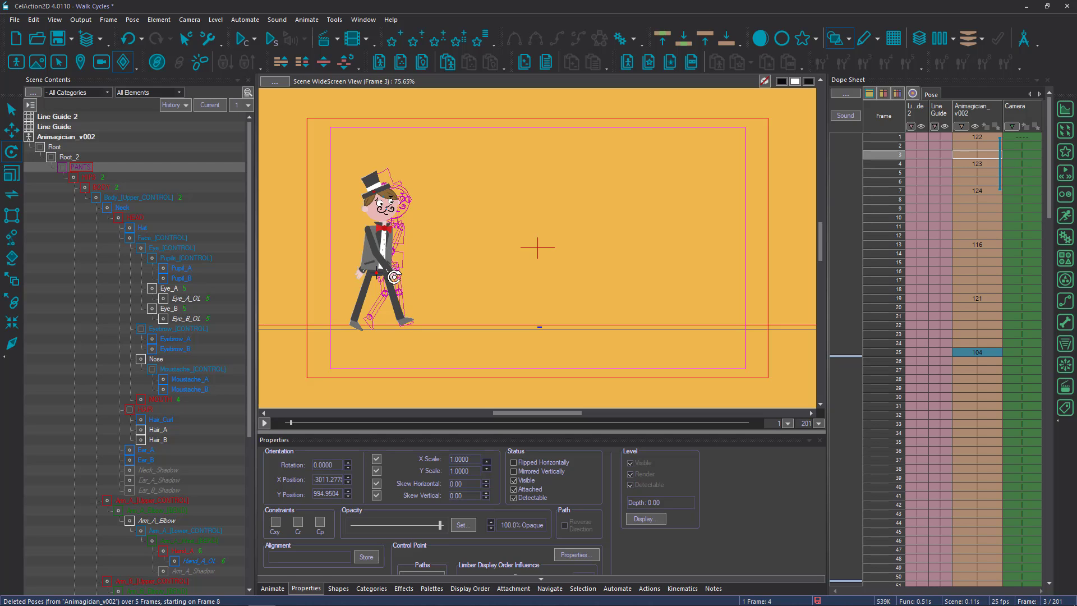
left_click(984, 164)
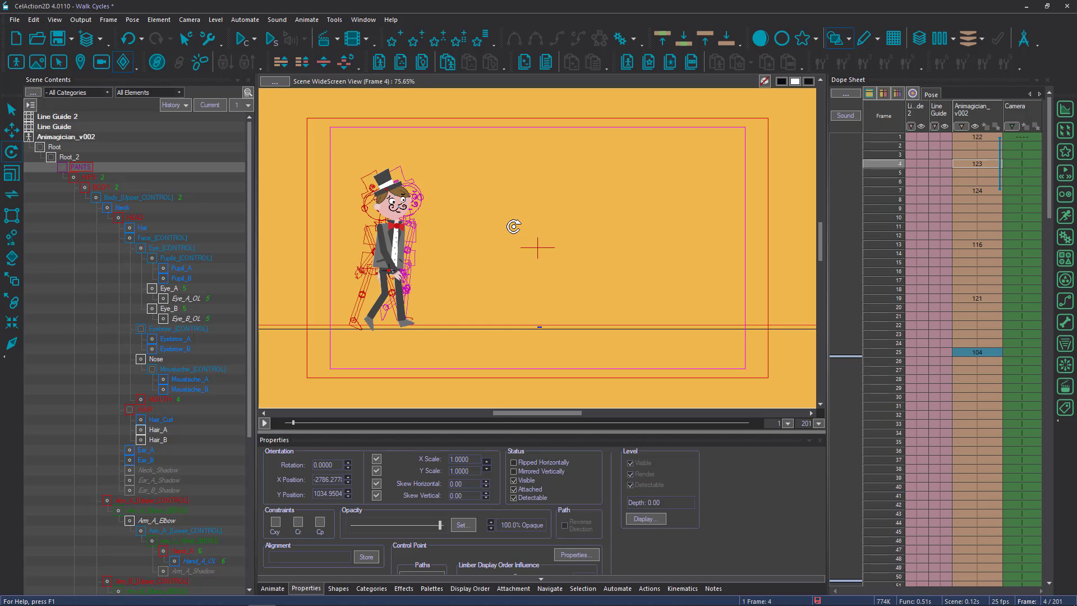
key("shift+Down")
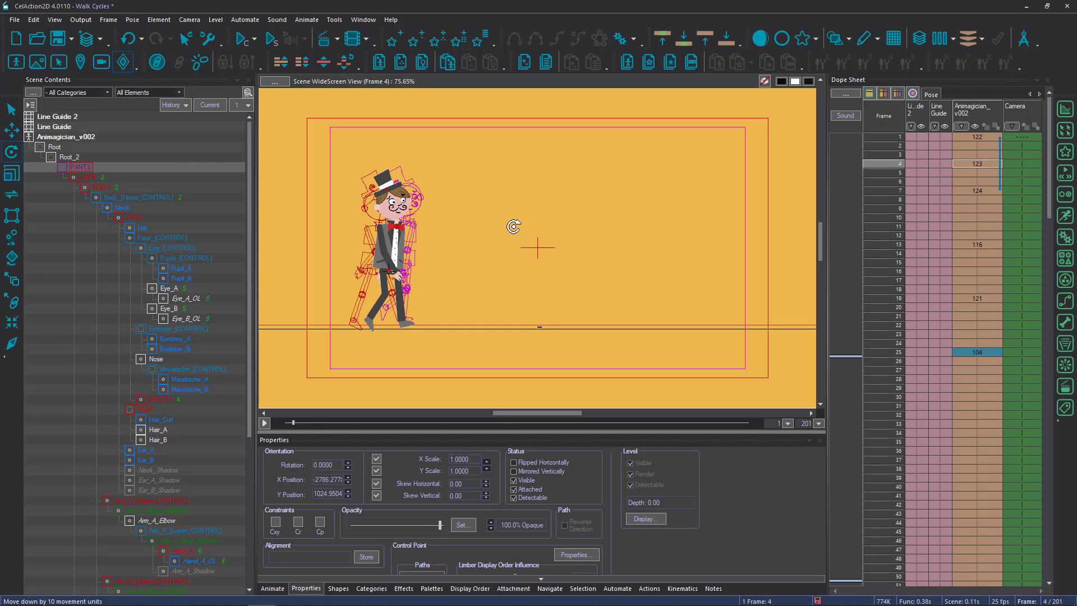
key("shift+Down")
key("shift+Down")
key("shift+Down")
key("shift+Down")
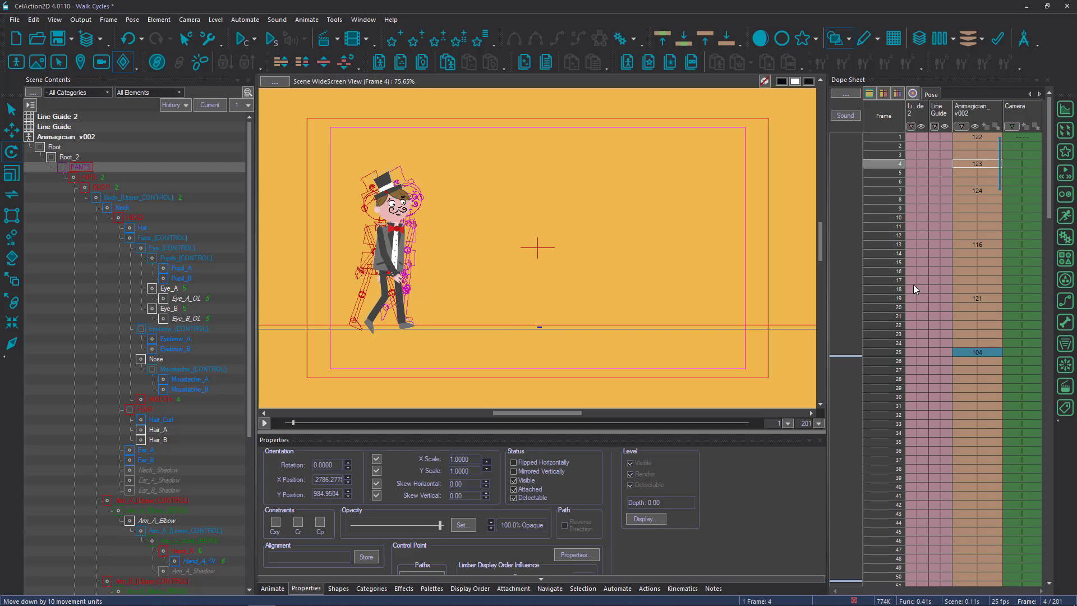
Compare the lowered pose at frame 4 with the held contact pose at frame 3, returning to frame 4.
left_click(967, 154)
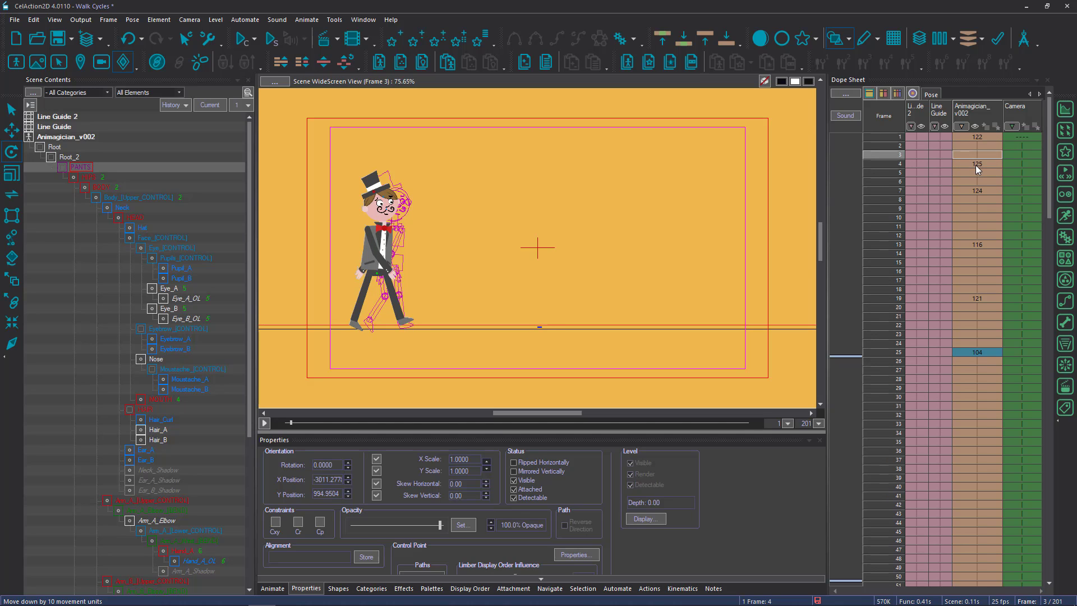
left_click(975, 165)
left_click(971, 153)
left_click(968, 160)
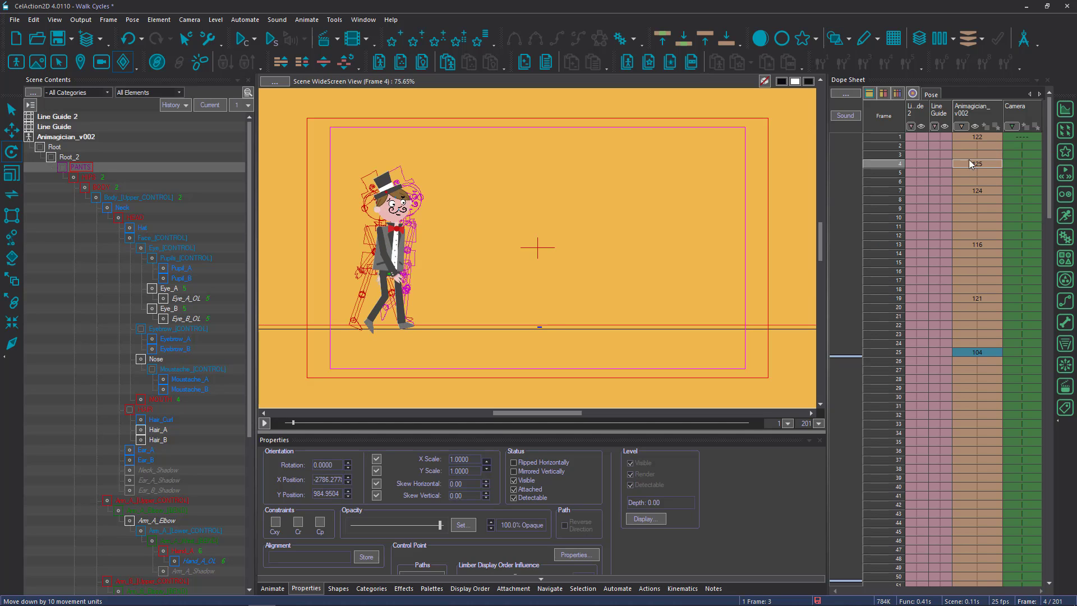
left_click(968, 153)
left_click(974, 164)
Repose Leg_B at frame 4, rotating its lower control to 333.9755 and placing its upper control at X 203.8276, Y -10.0972.
key("Escape")
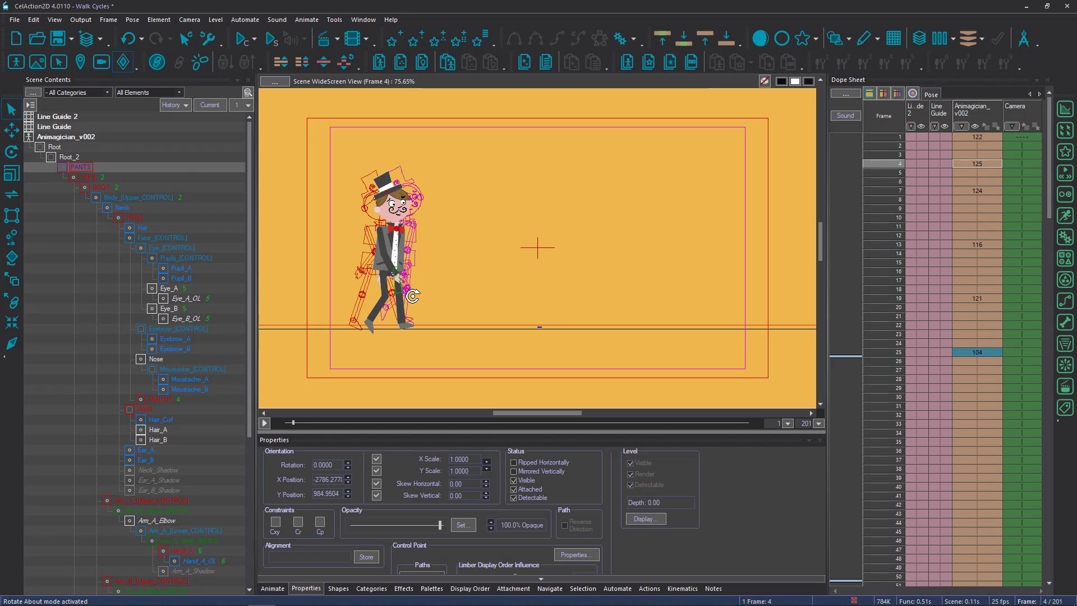
left_click_drag(412, 296, 419, 297)
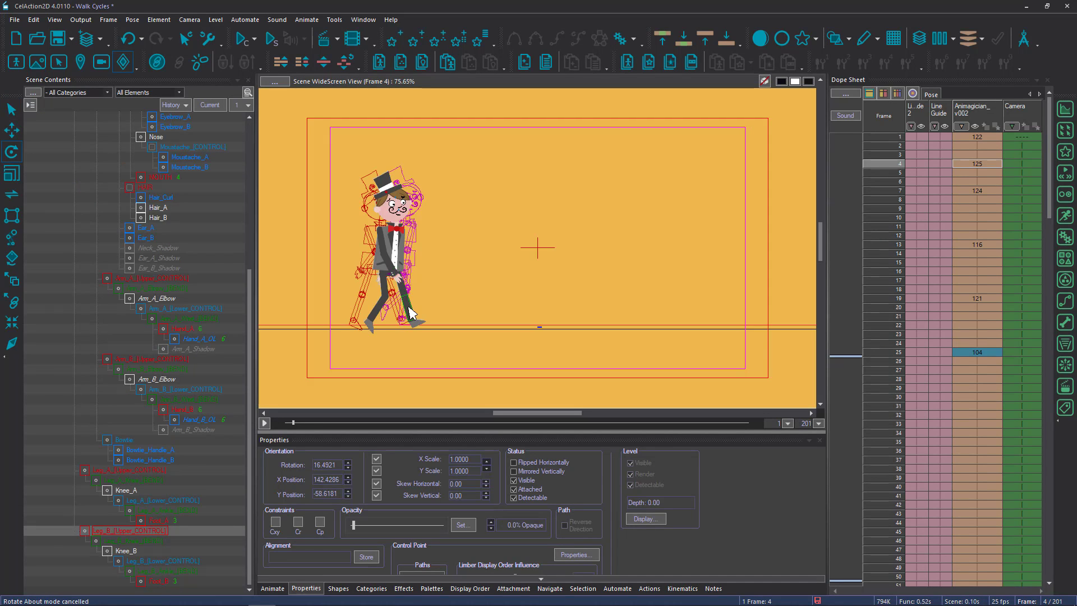
left_click_drag(428, 345, 409, 320)
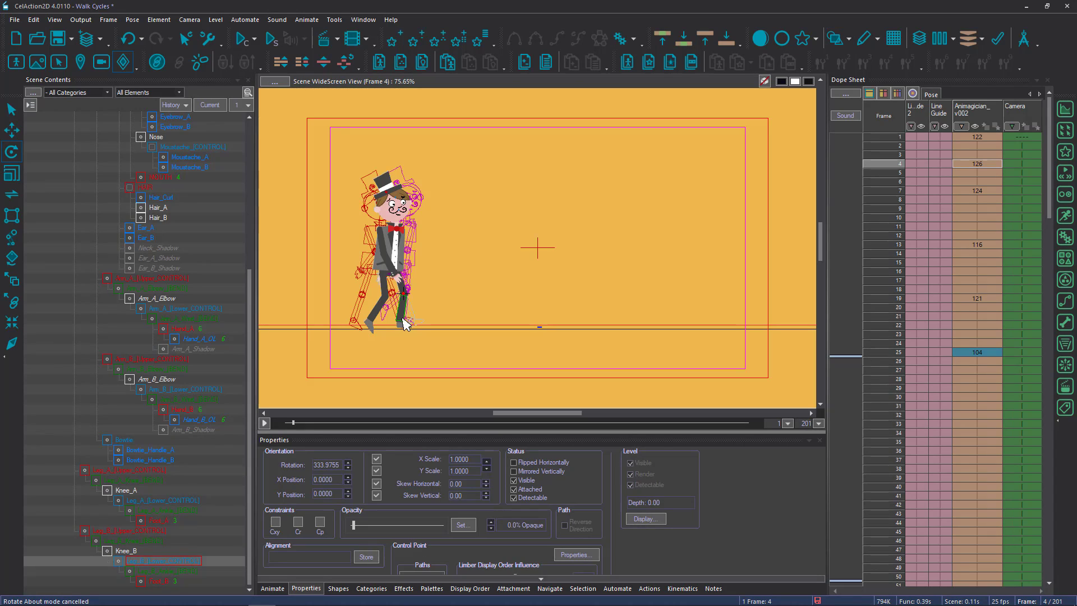
left_click(441, 288)
left_click_drag(441, 287, 466, 299)
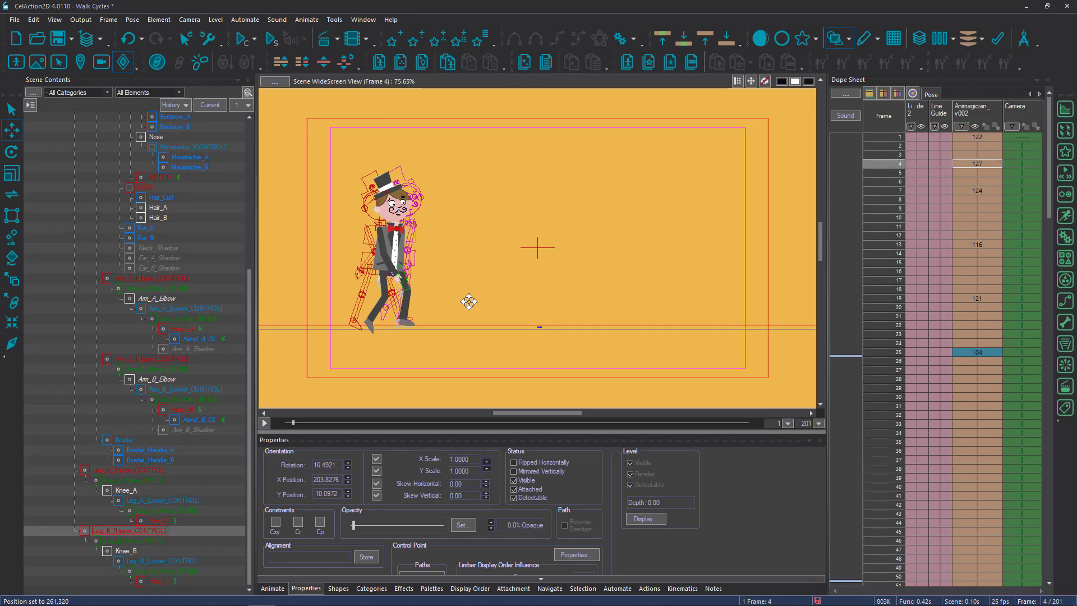
Rotate the Leg_A lower control to 310.9059 and Hand_A to 34.61 at frame 4, checking against frame 3.
key("Left")
key("Right")
key("Left")
key("Right")
key("Left")
key("Right")
key("Left")
key("Right")
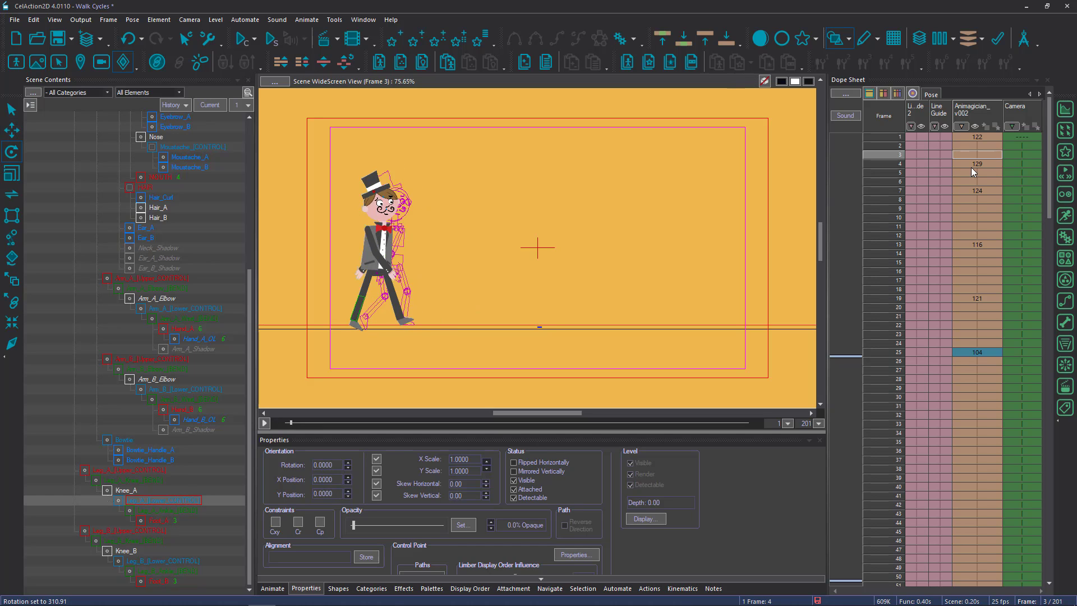
key("Right")
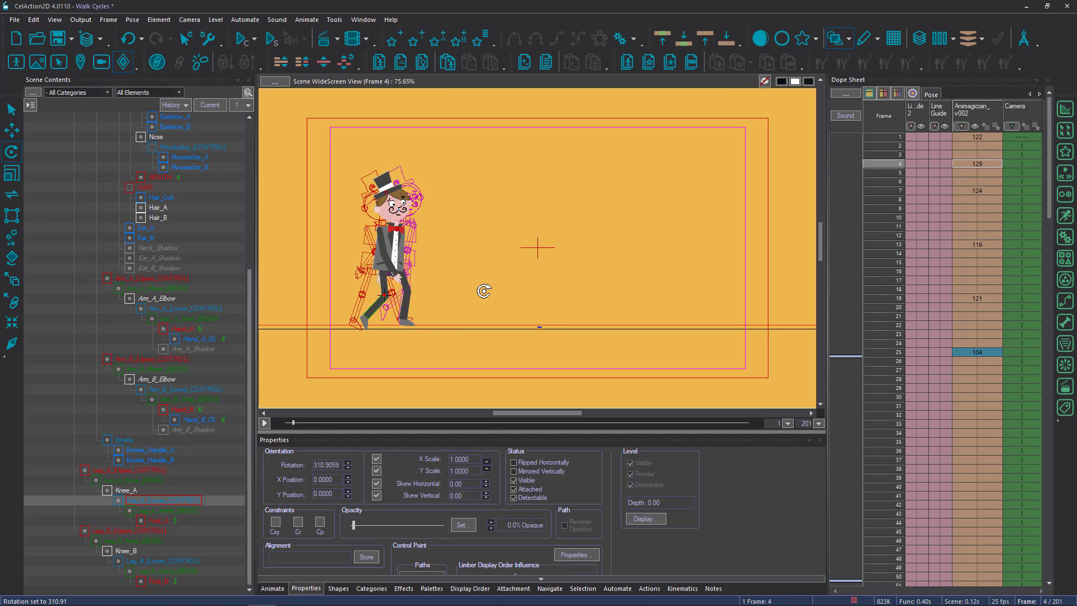
left_click_drag(401, 274, 397, 279)
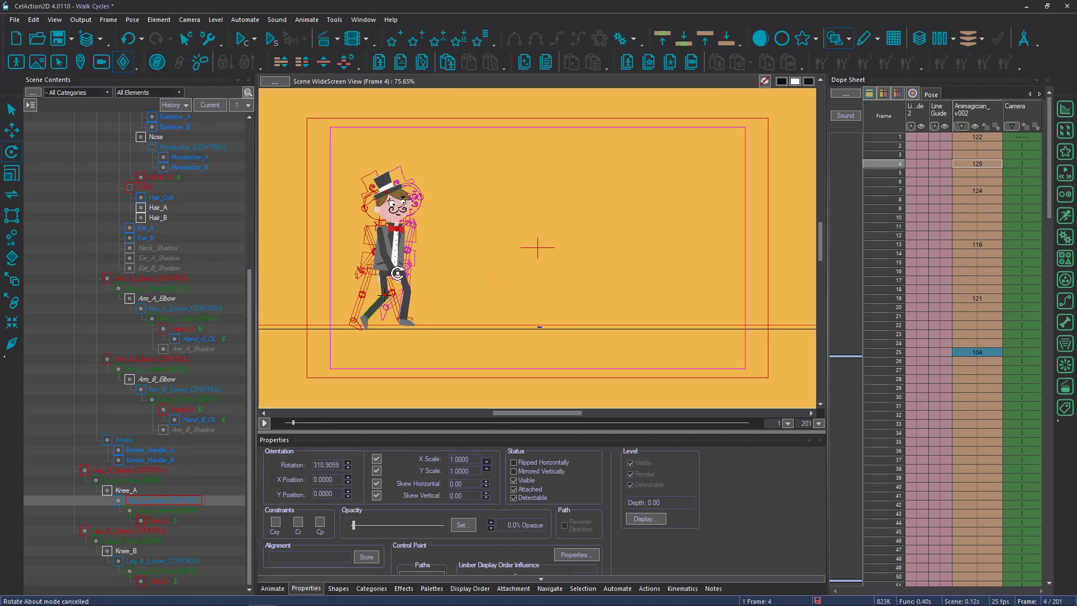
Generate an in-between pose at frame 16 between the contact pose at frame 13 and the passing pose at frame 19.
left_click(977, 243)
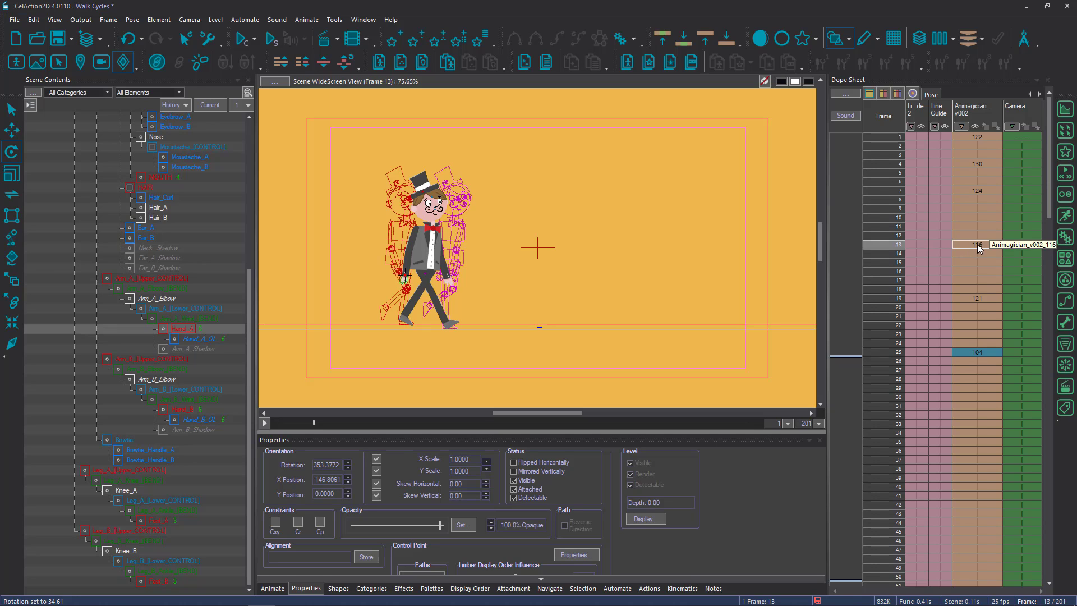
left_click(974, 299)
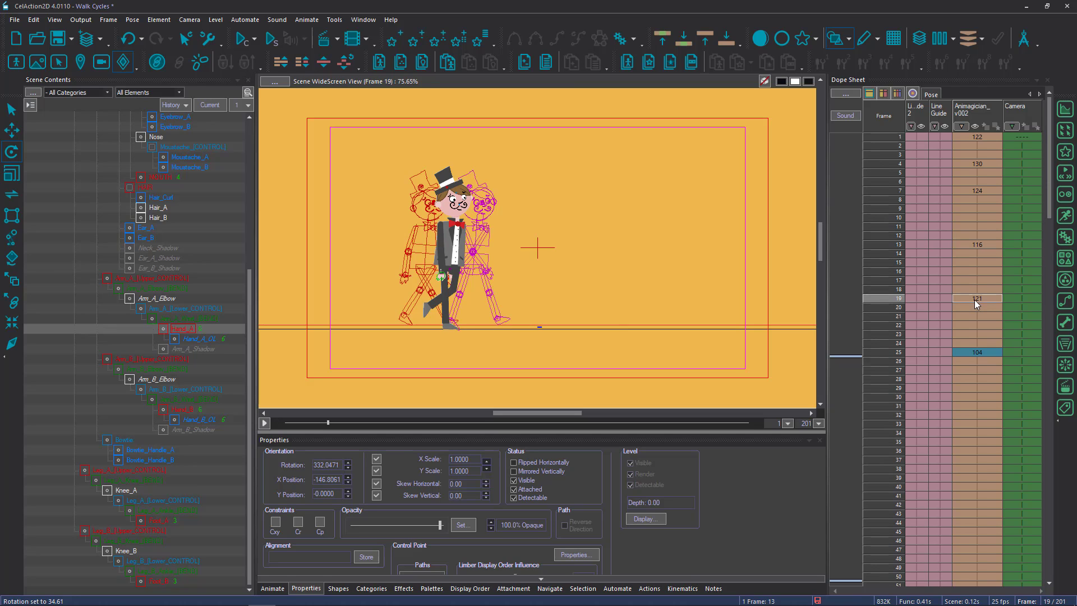
left_click(975, 244)
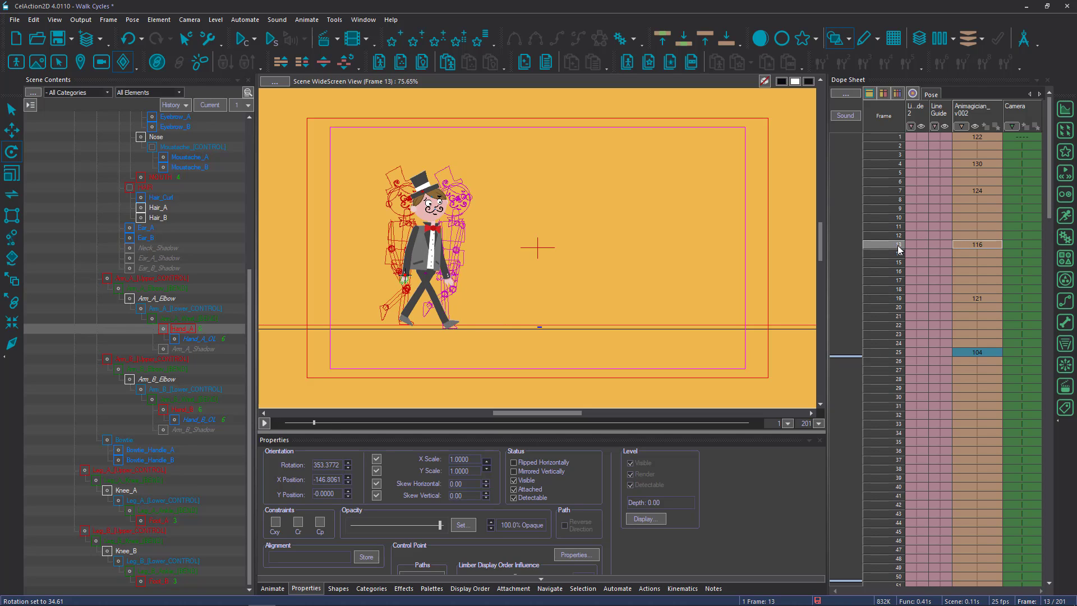
left_click(975, 297, "shift")
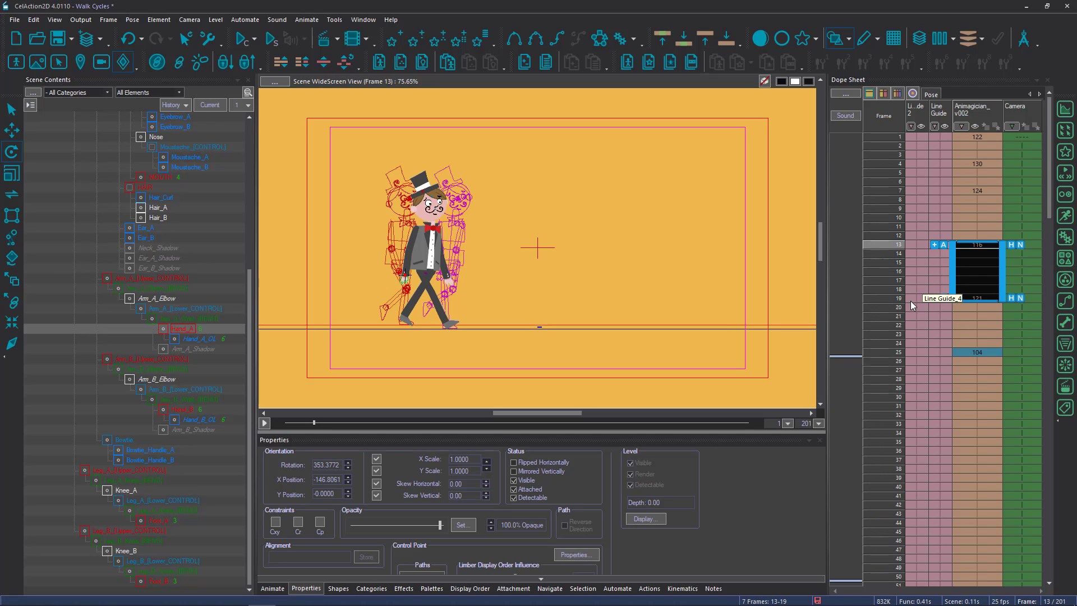
key("Delete")
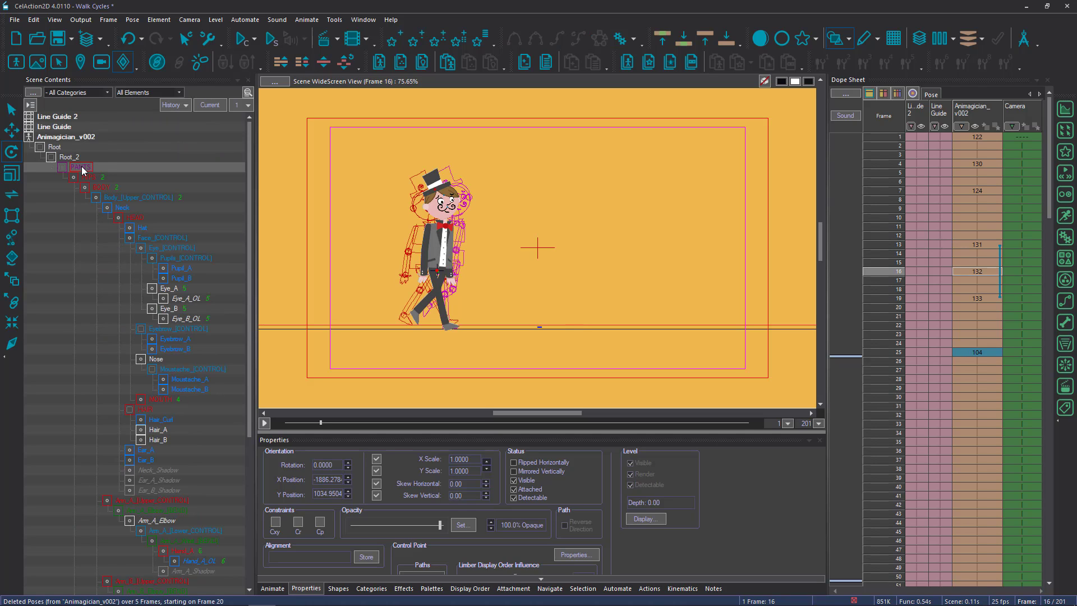
Lower the PANTS element of the frame 16 pose to a Y position of 994.9504.
key("shift+Down")
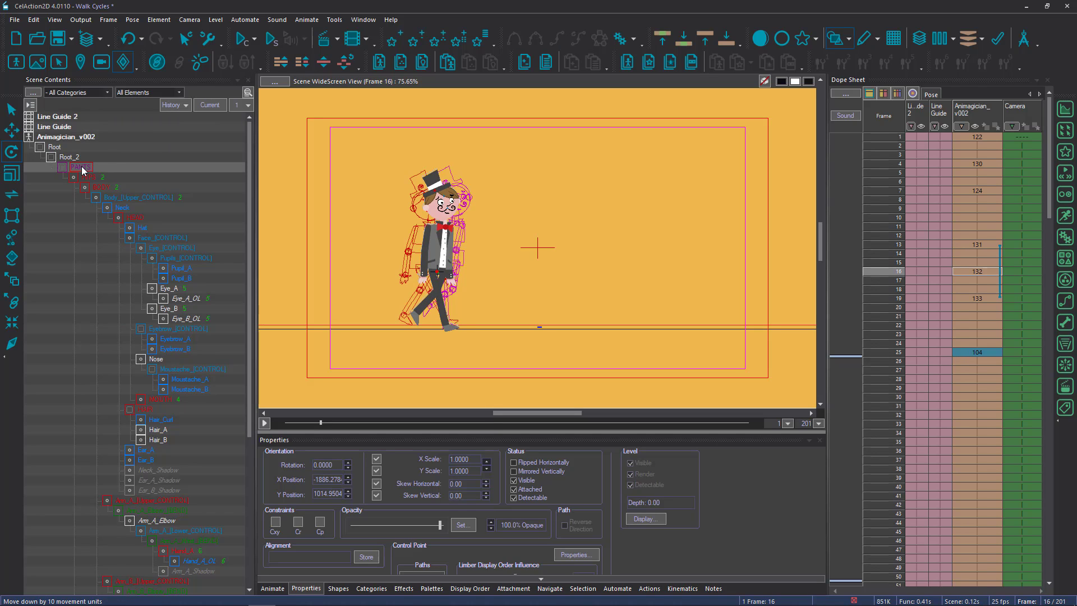
key("shift+Down")
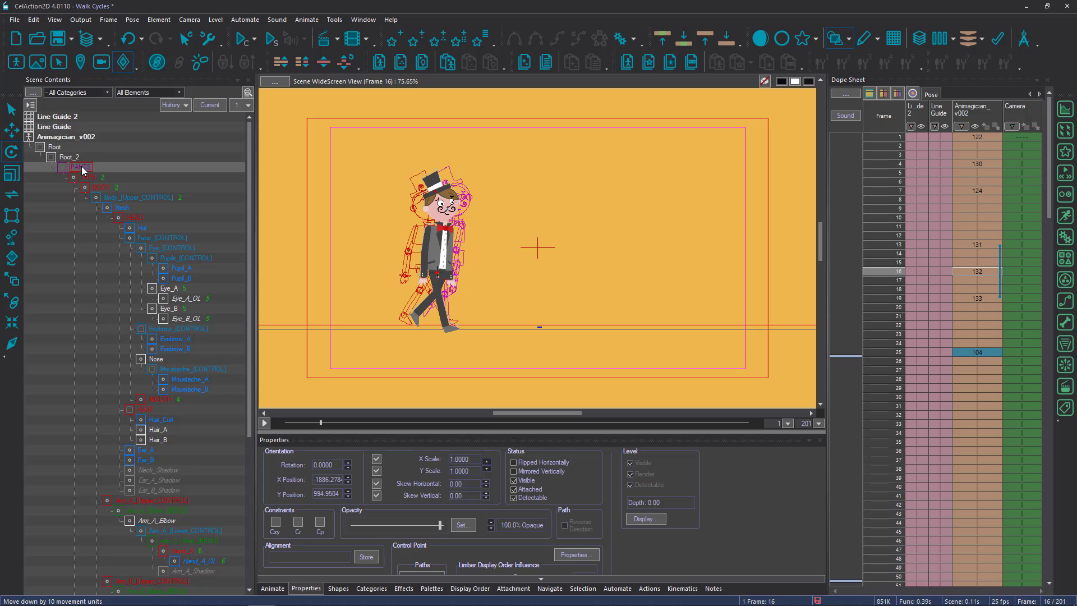
key("Page_Up")
key("Page_Up")
Rotate the Leg_A upper control at frame 16 and raise the node beneath its lower control to Y -318.5640.
key("Escape")
left_click(447, 324)
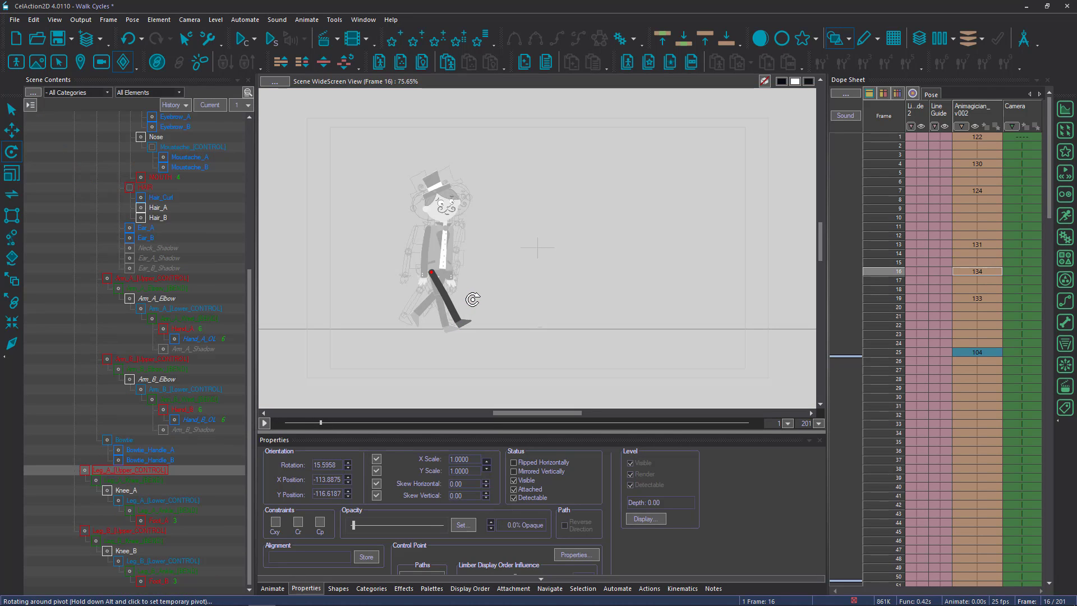
key("Up")
key("shift+Up")
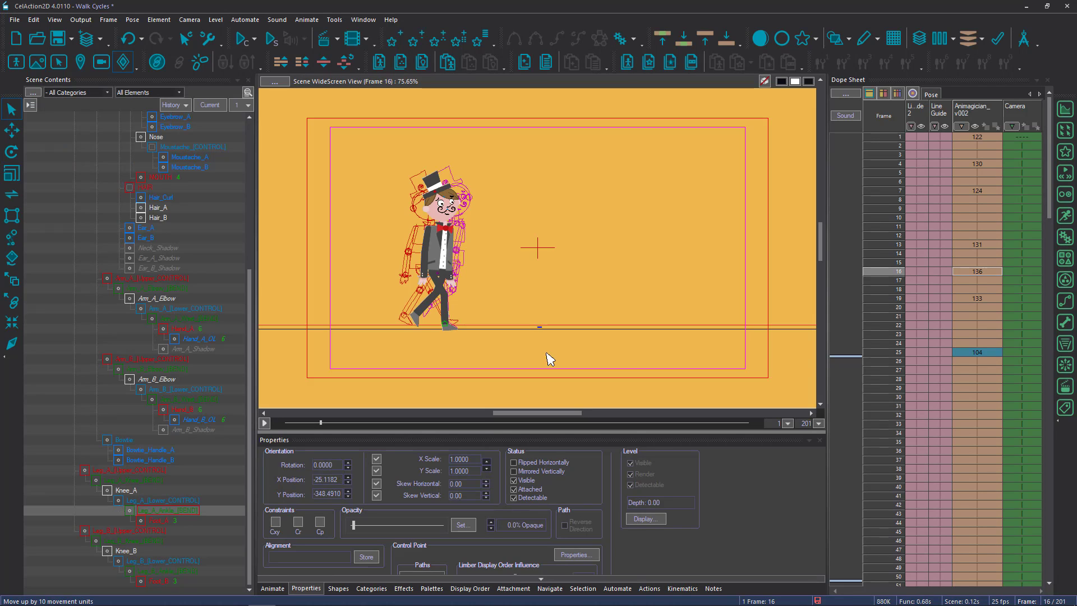
key("shift+Up")
key("shift+Up")
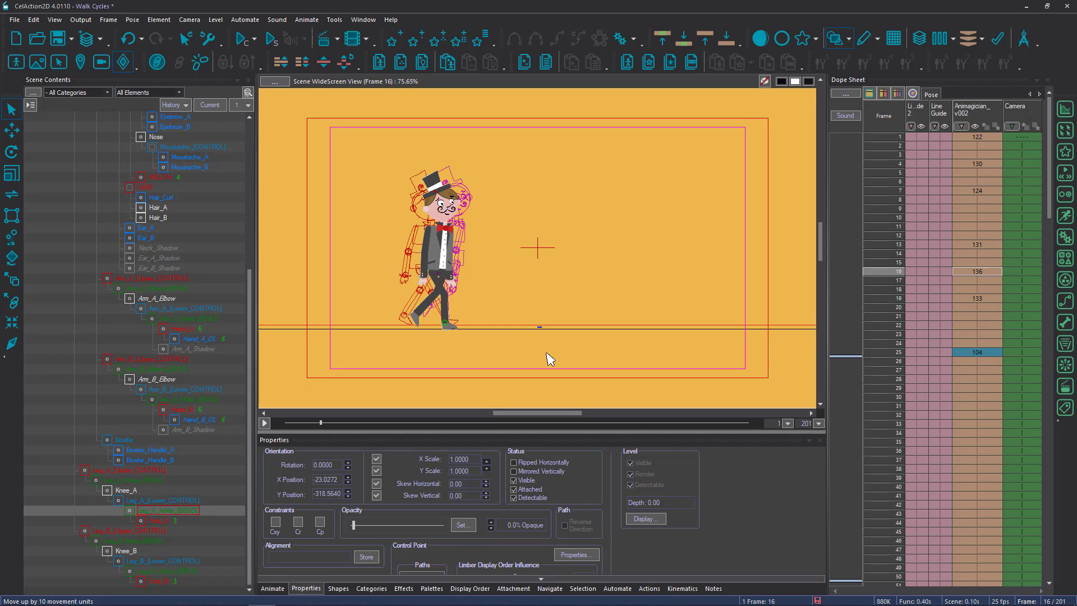
Rotate Leg_A's foot to 6.8064 and the Leg_B lower control to 334.8239 at frame 16.
left_click(444, 317)
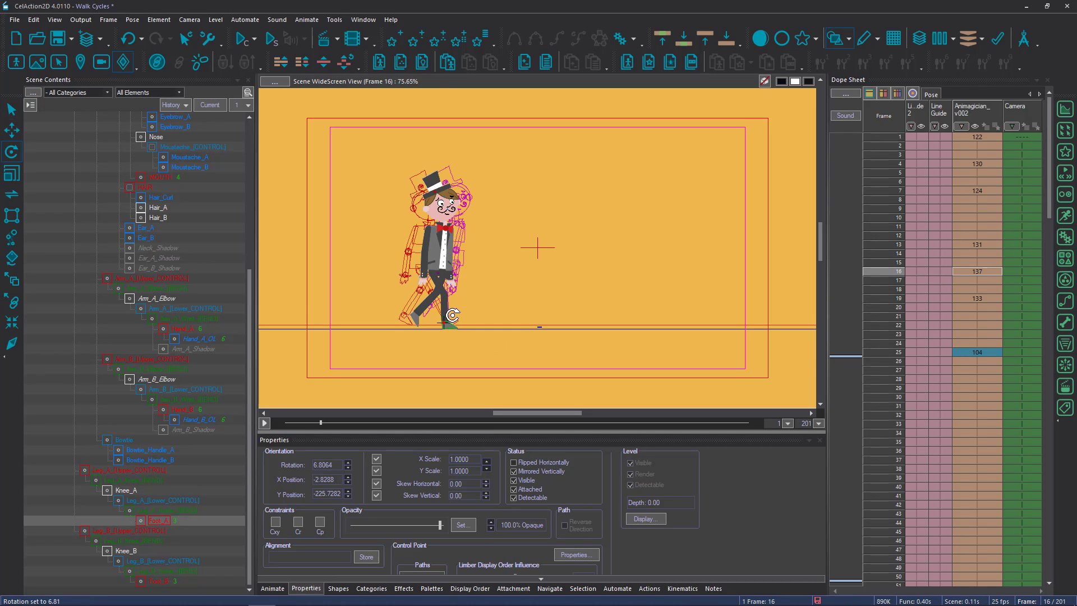
key("r")
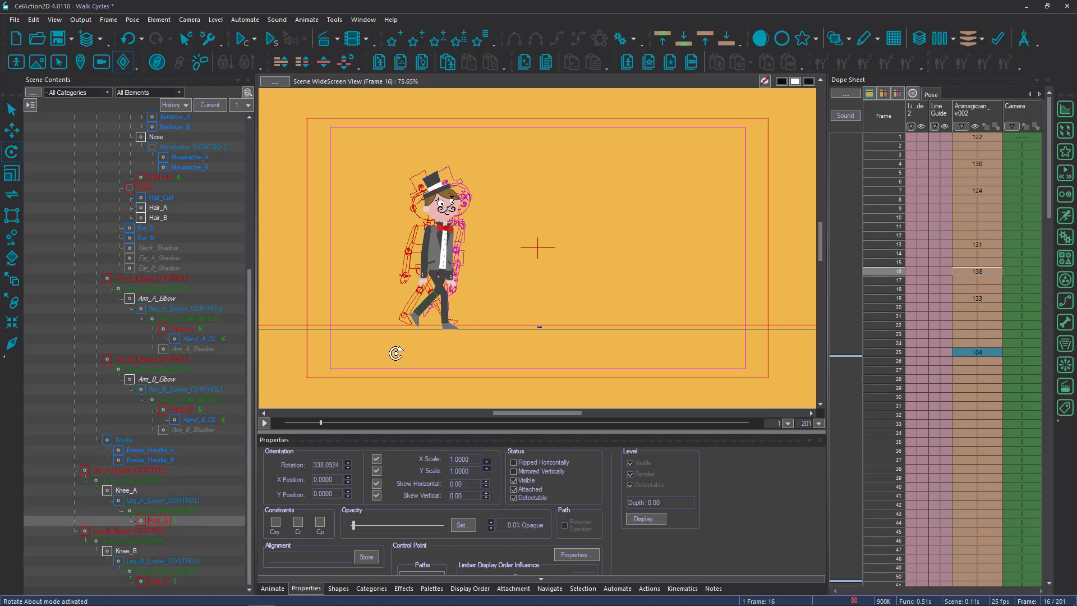
left_click(392, 352)
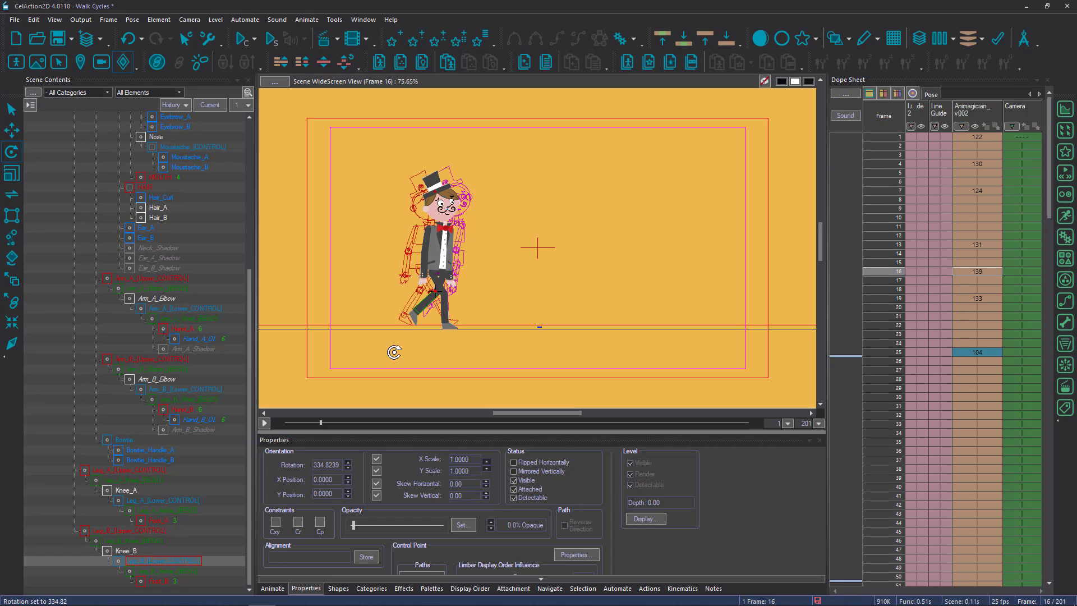
key("Escape")
Rotate the Arm_A lower control to 359.5635 and the Arm_B upper control to 276.25 at frame 16, comparing with frame 15.
left_click(428, 274)
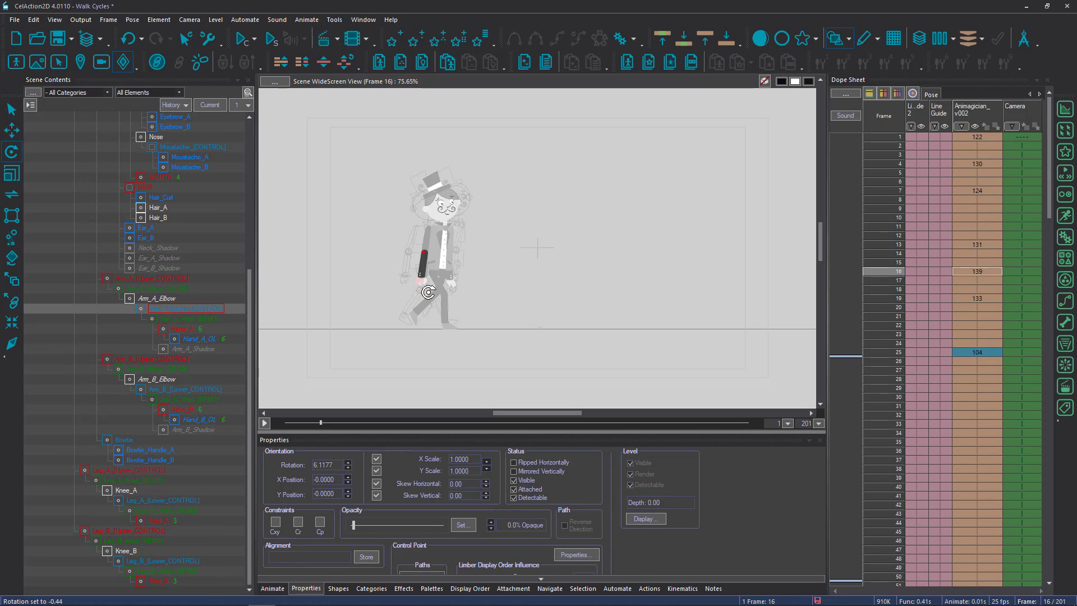
left_click(428, 242)
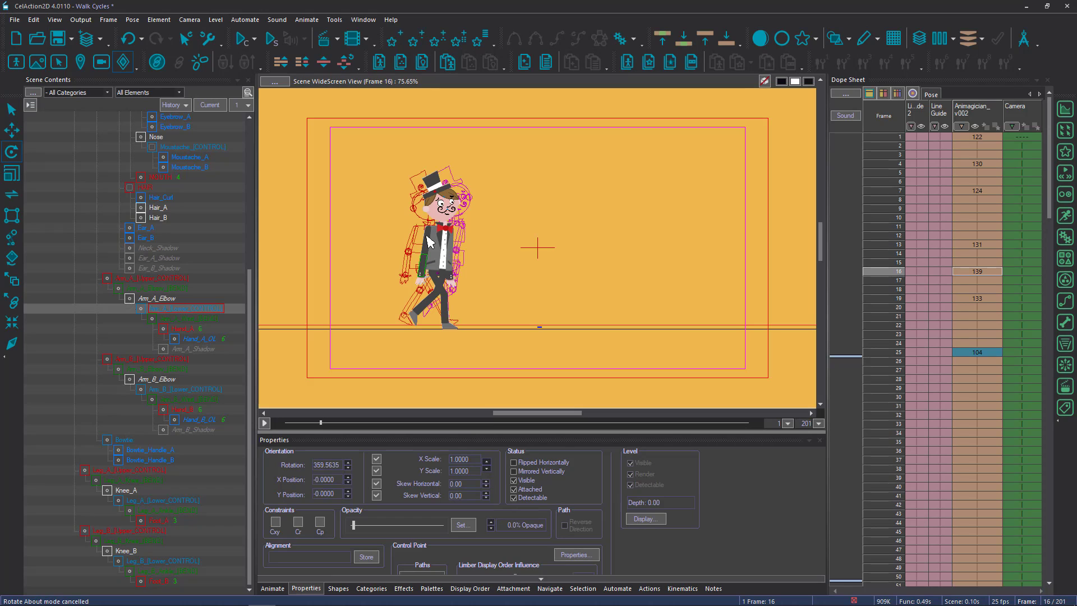
left_click(435, 284)
left_click(984, 262)
left_click(985, 272)
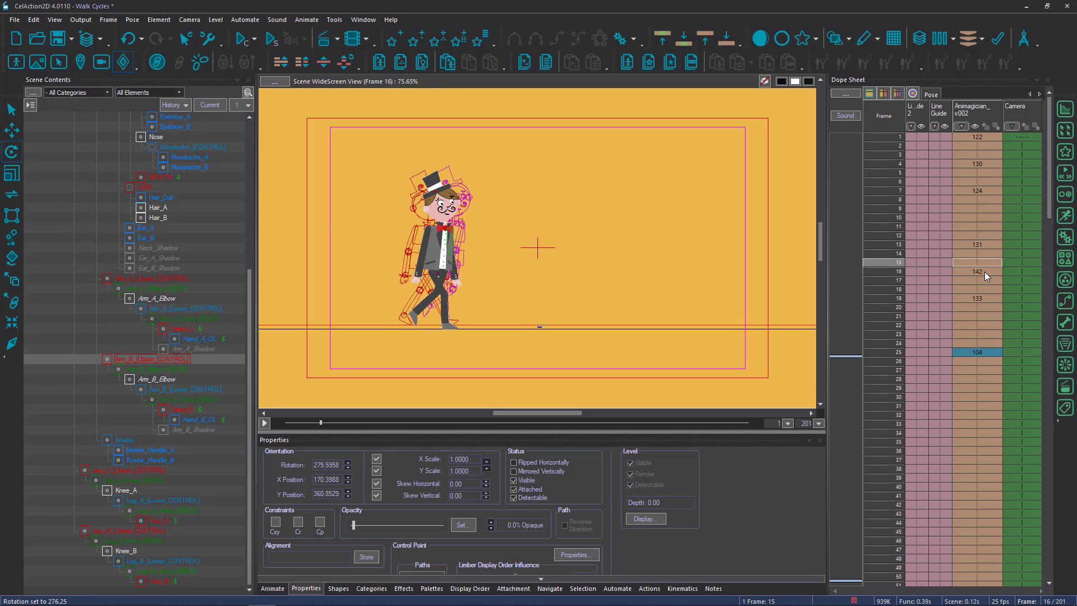
Play back the walk animation over frames 1 to 32 and stop the playback.
left_click(971, 138)
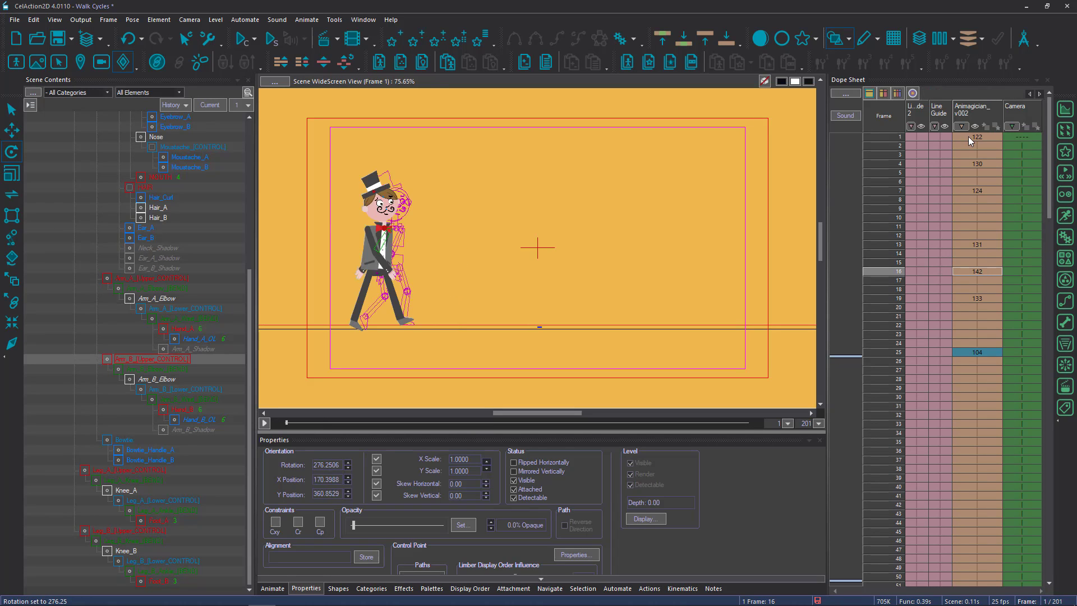
left_click(979, 415, "shift")
left_click(238, 39)
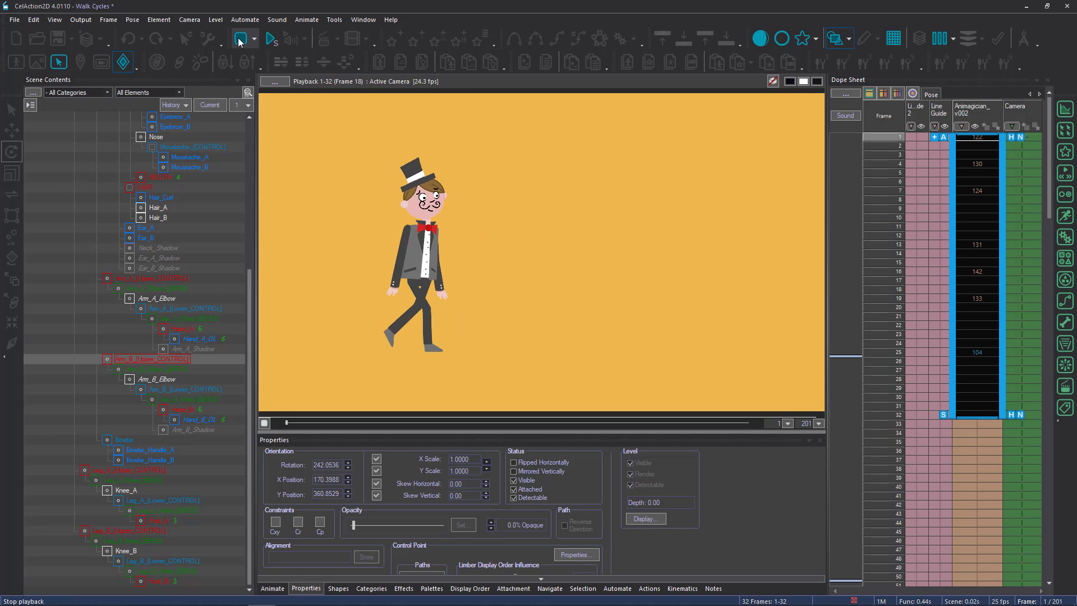
left_click(240, 38)
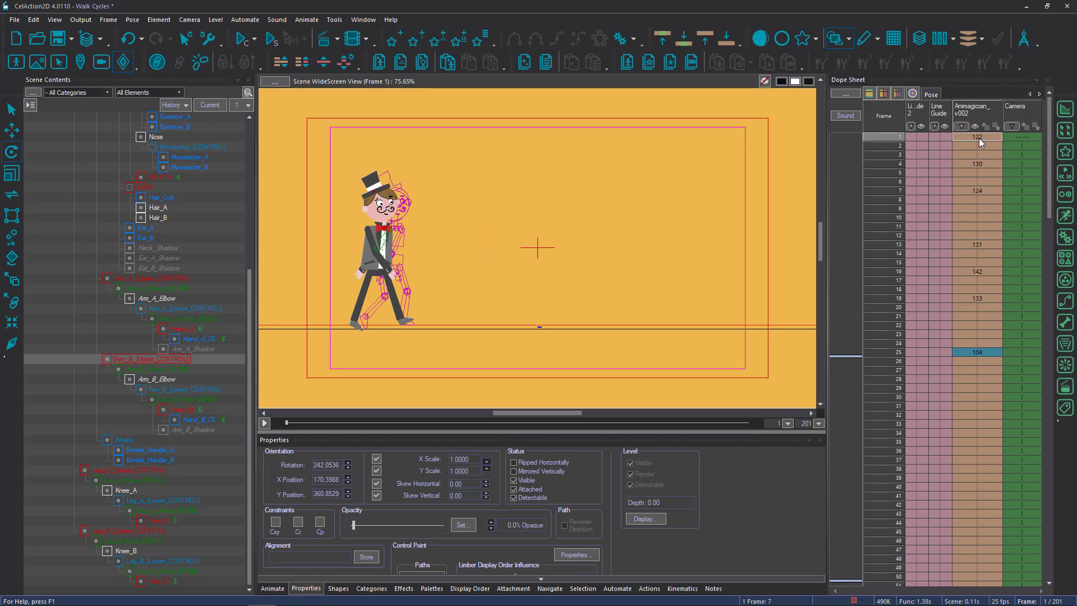
Examine the character's key poses at frames 4, 7, 13, 16, 19 and 25, and compare the poses around frames 3 and 7 again.
left_click(977, 163)
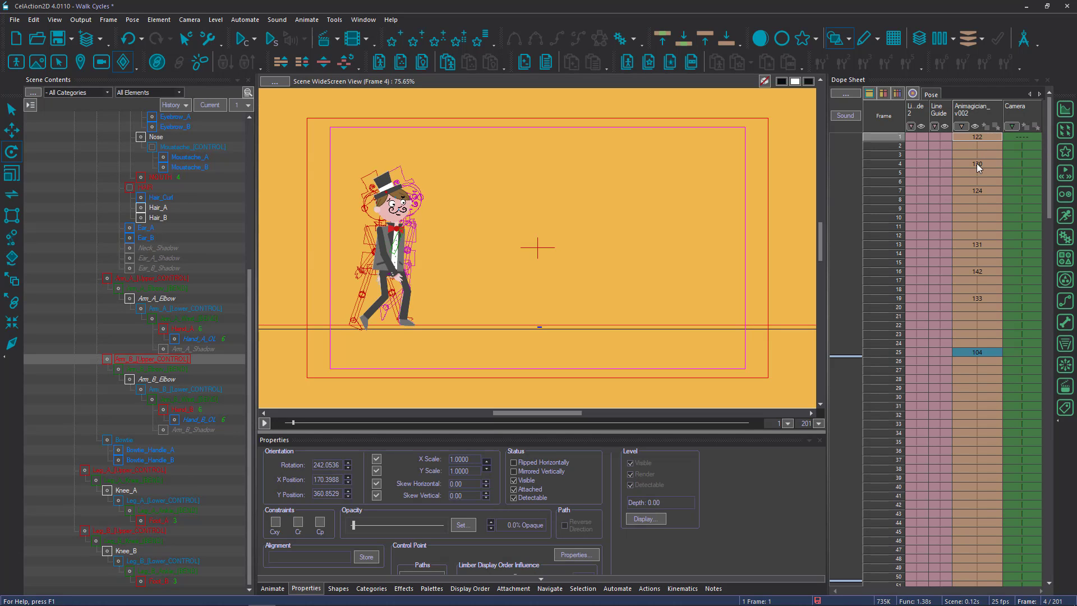
left_click(976, 189)
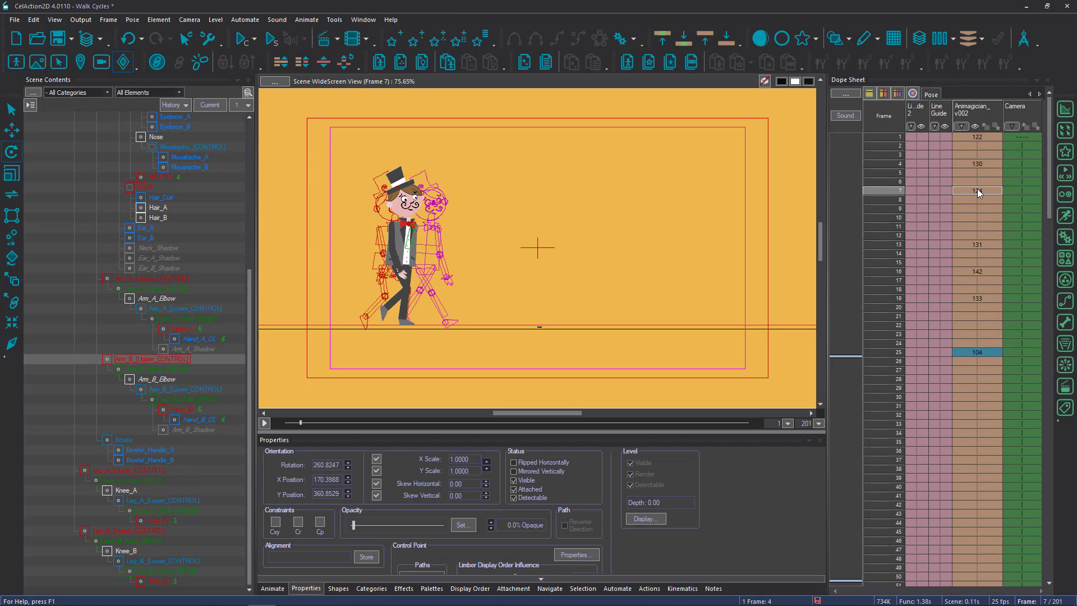
left_click(984, 245)
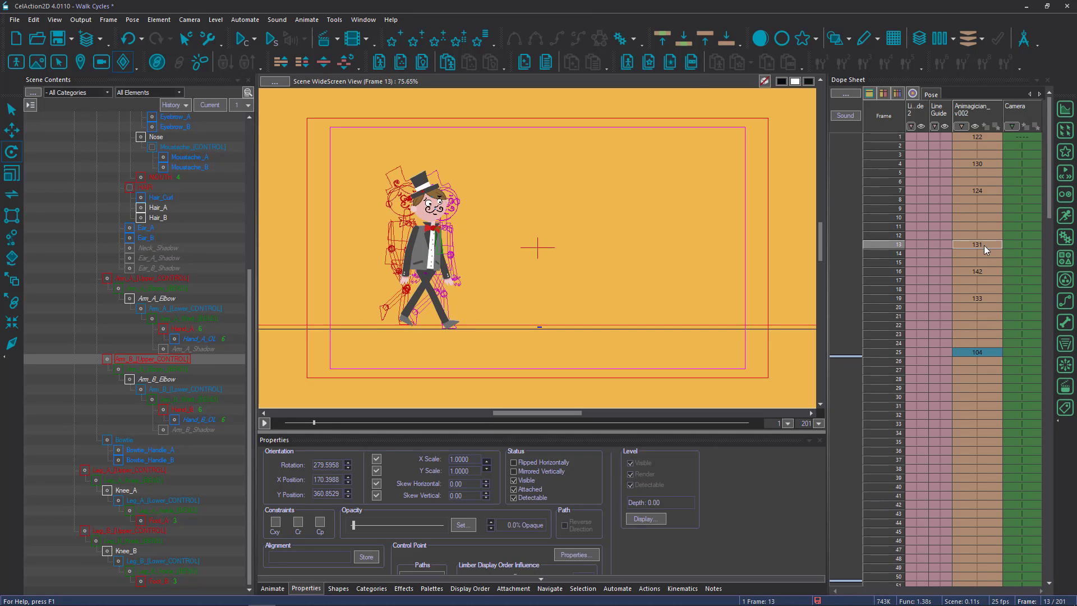
left_click(985, 272)
left_click(988, 297)
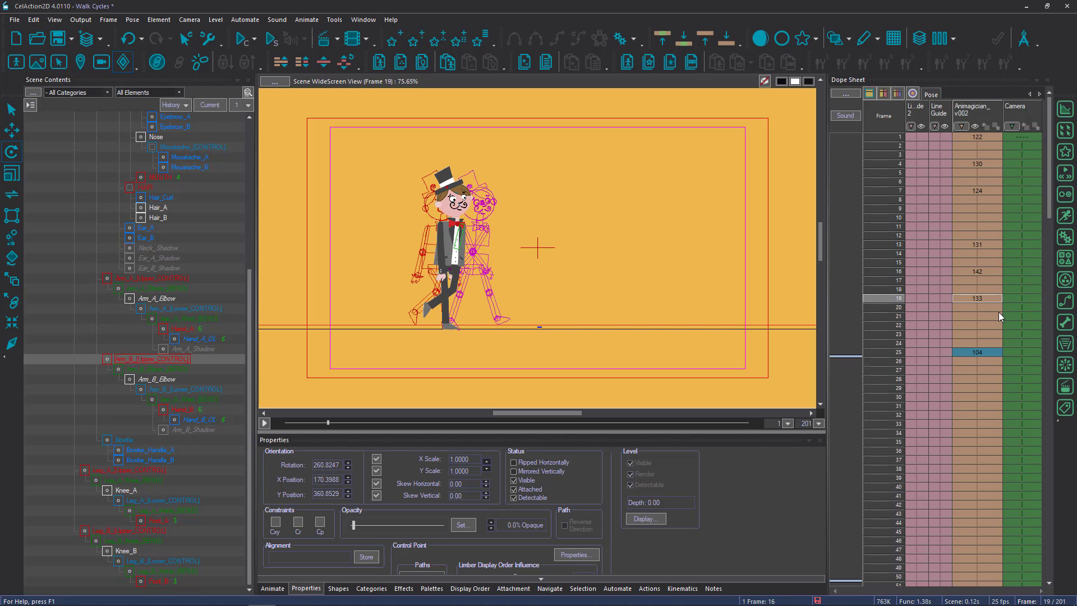
left_click(986, 353)
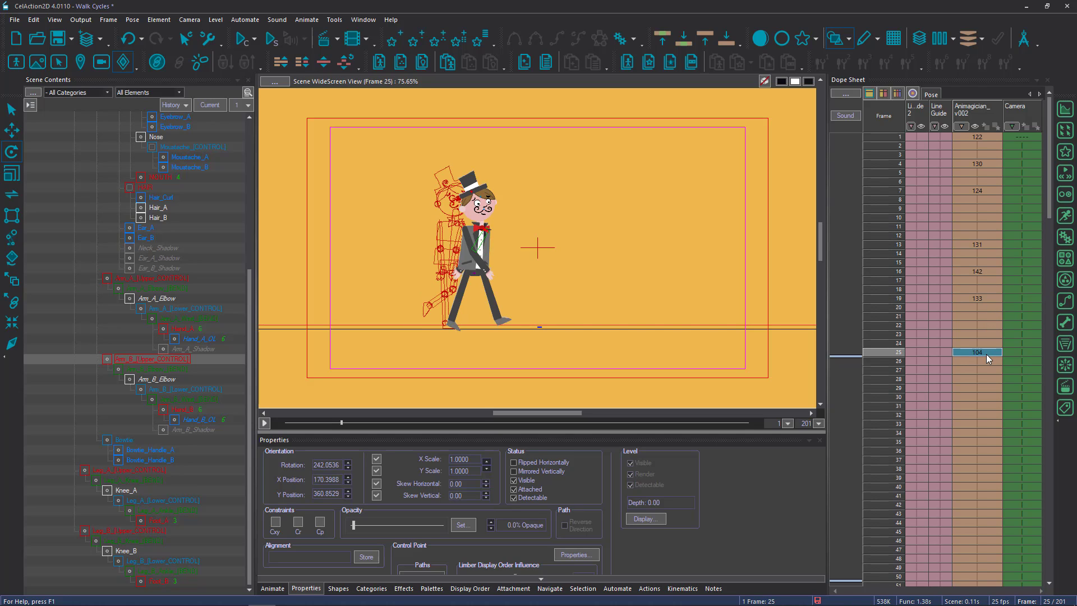
left_click(974, 190)
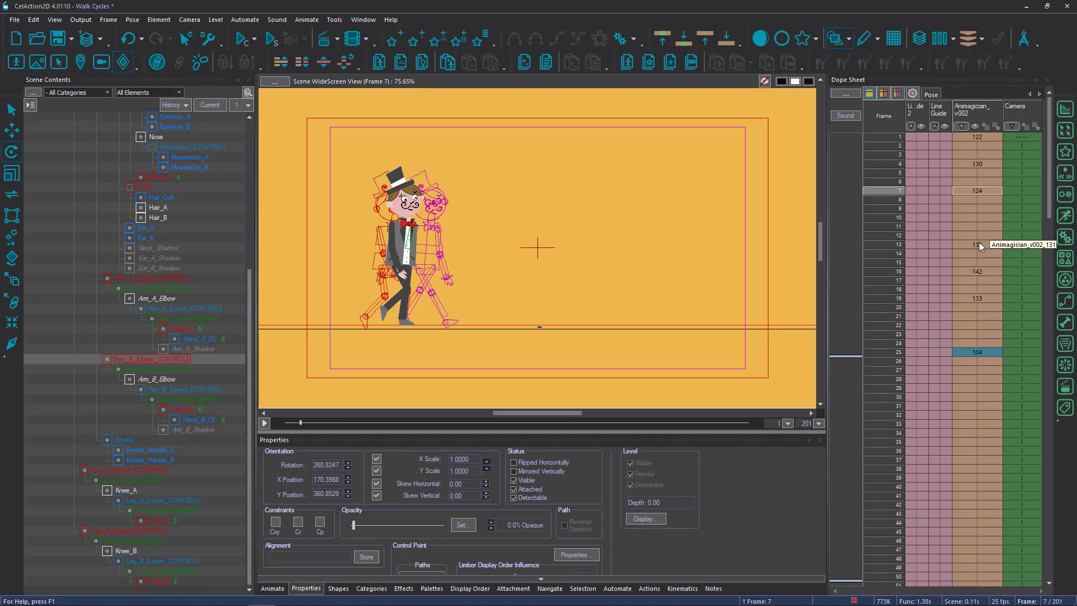
left_click(977, 153)
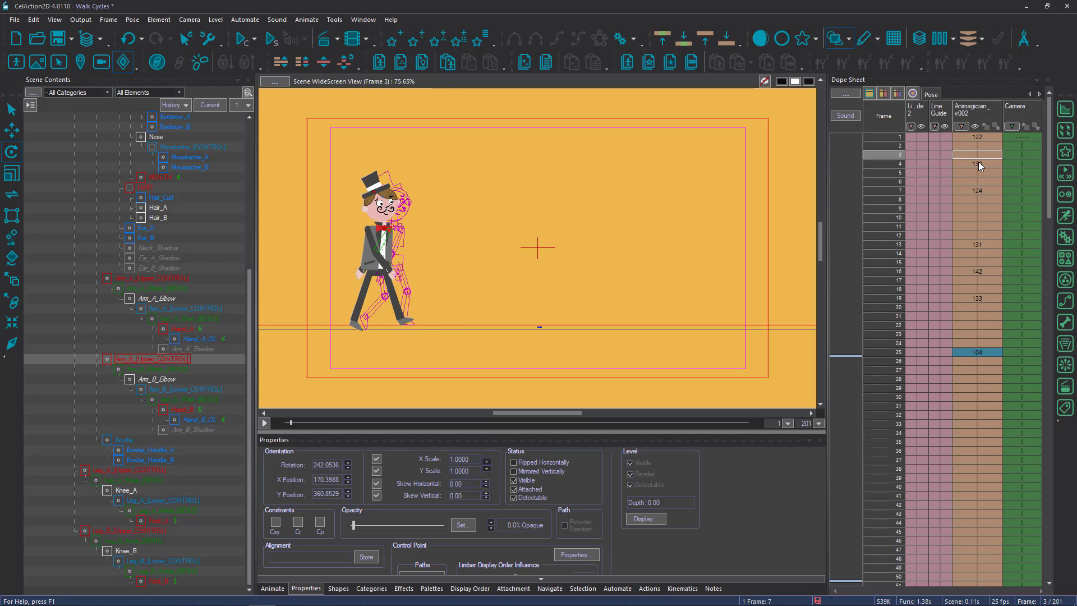
left_click(979, 189)
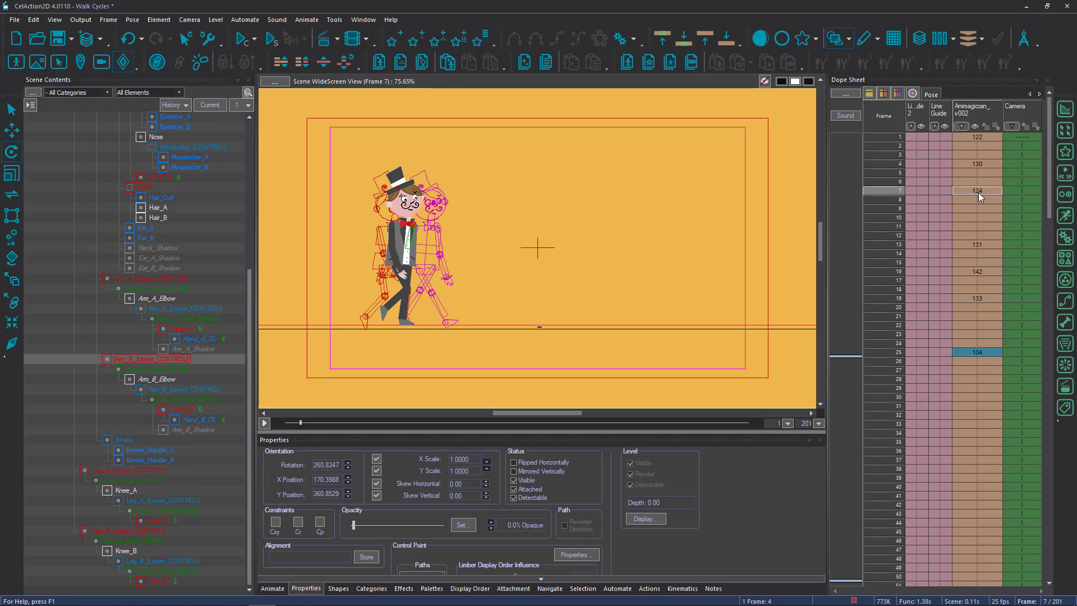
Generate a breakdown of the character's poses between frames 7 and 13, keeping a single in-between pose at frame 10.
left_click(979, 245)
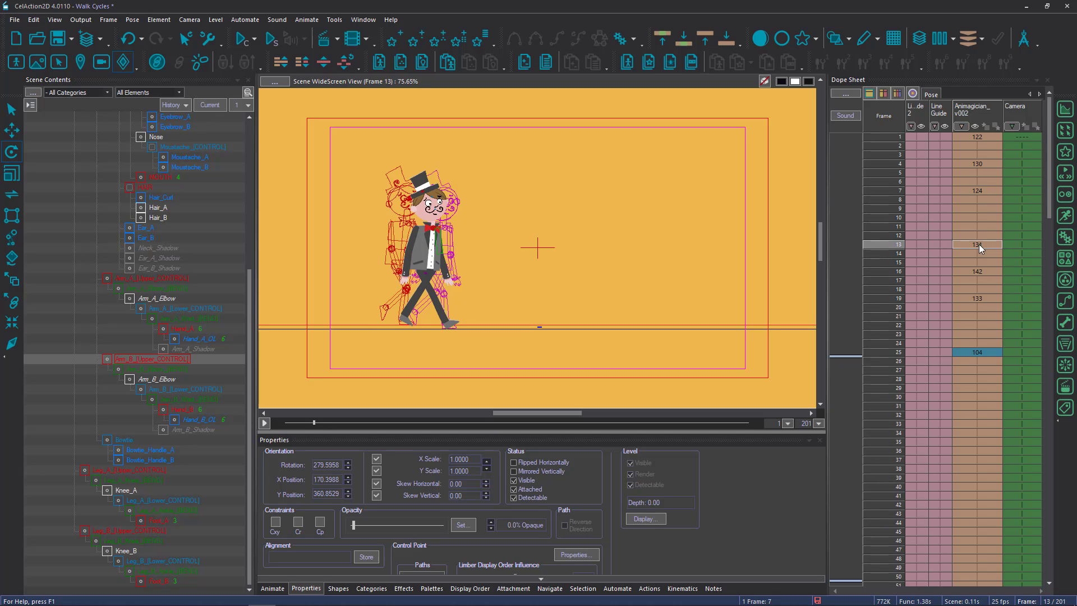
left_click(970, 190, "shift")
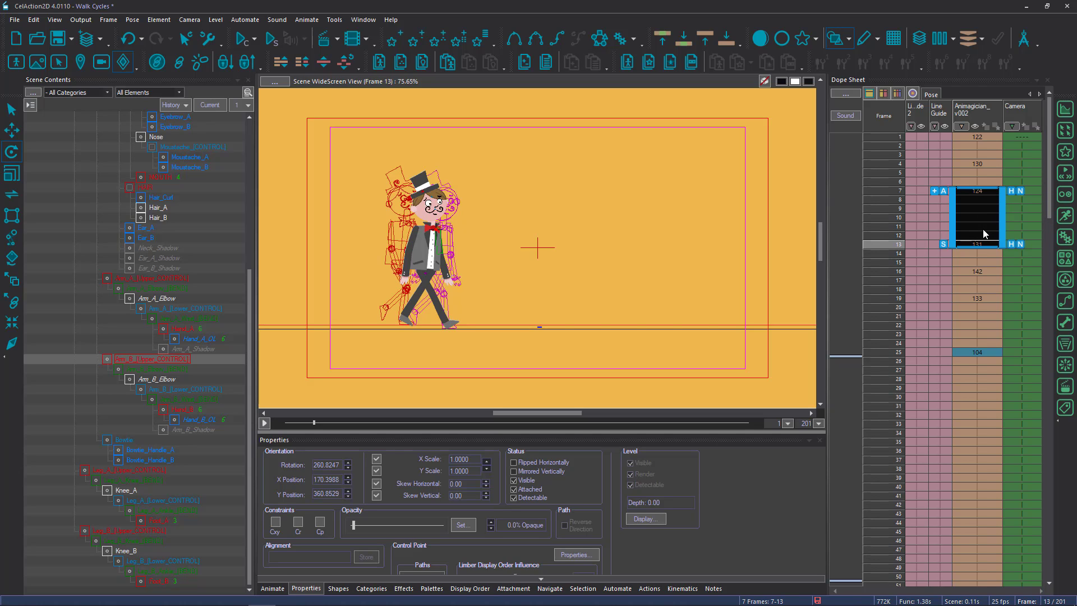
key("b")
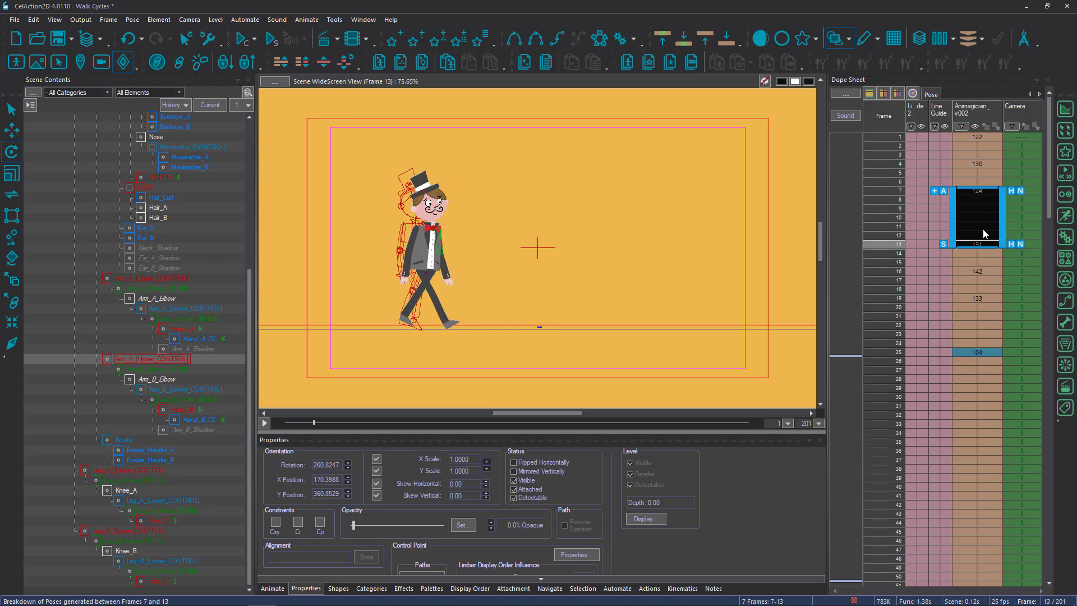
key("Delete")
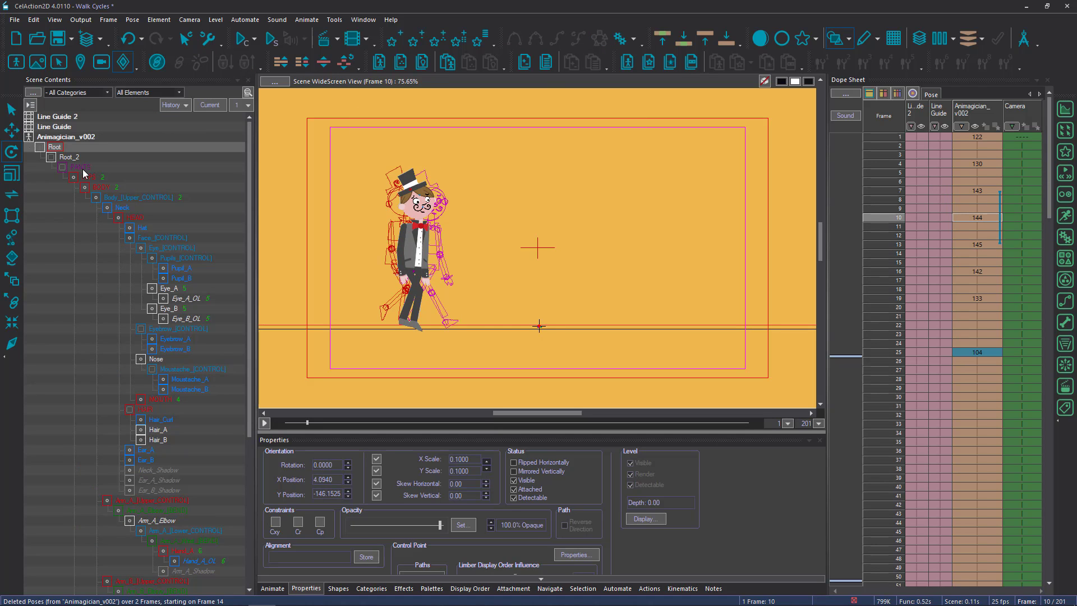
Raise the PANTS element of the frame 10 pose to a Y position of 1154.9503.
left_click(82, 168)
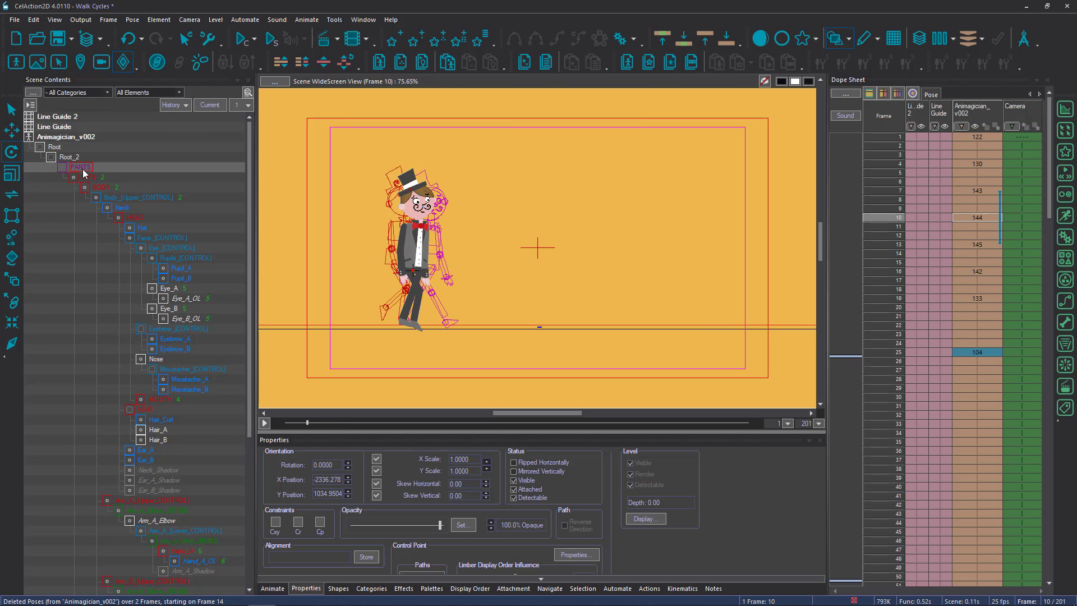
key("space")
key("shift+Up")
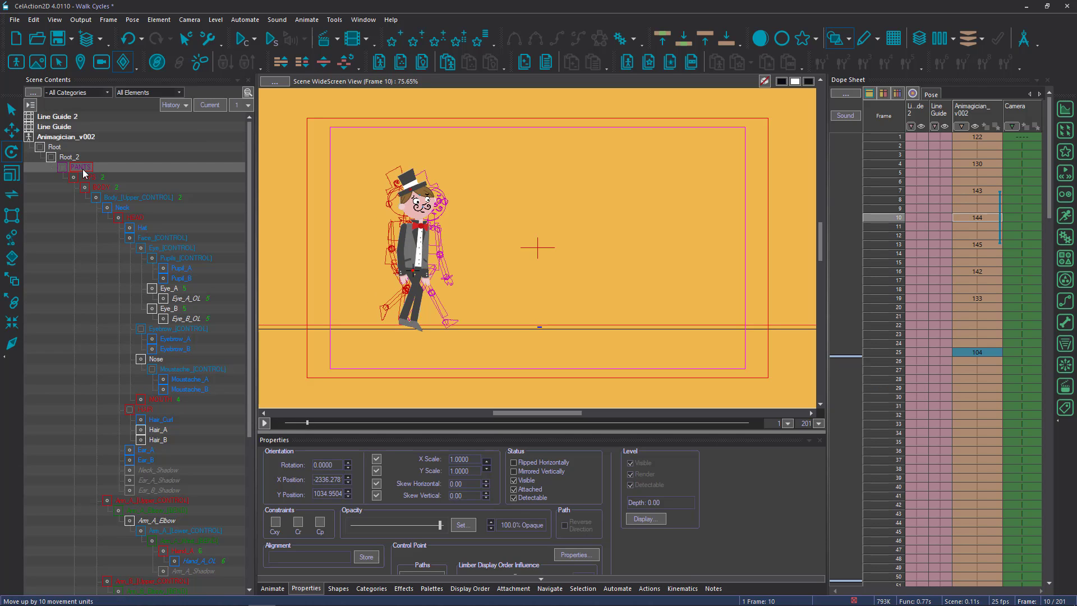
key("shift+Up")
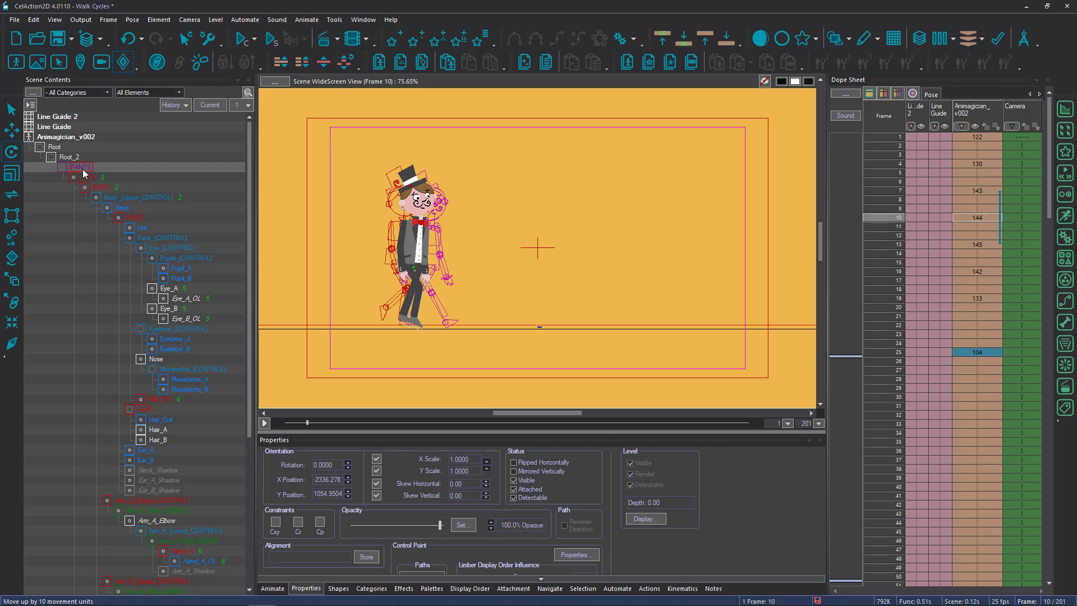
key("shift+Up")
key("shift+Up")
key("shift+Up")
key("shift+Up")
key("shift+Up")
key("shift+Up")
key("shift+Up")
key("shift+Up")
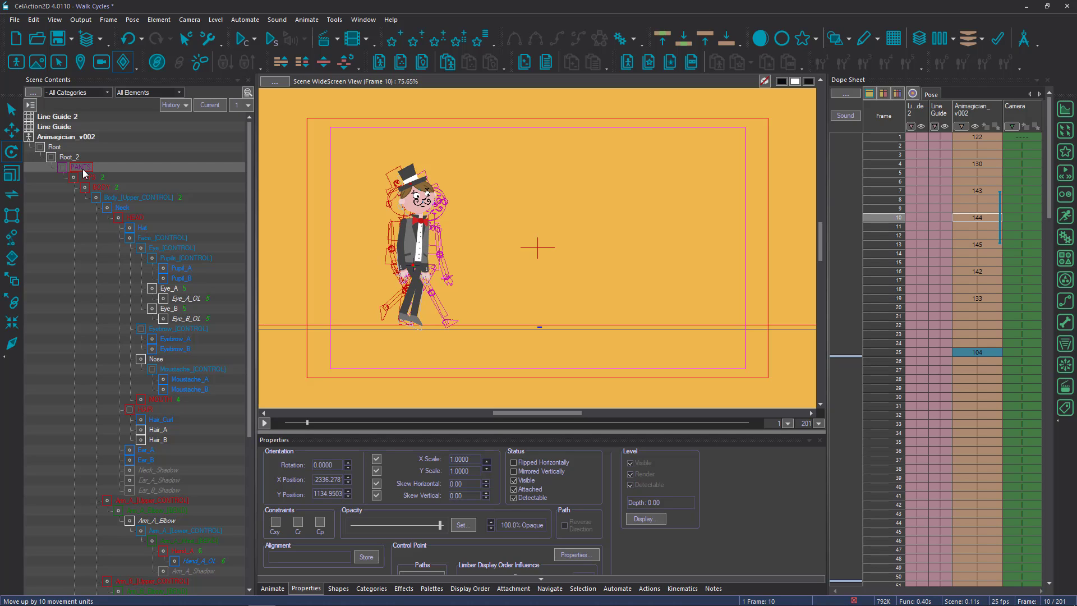
key("shift+Up")
key("shift+Up")
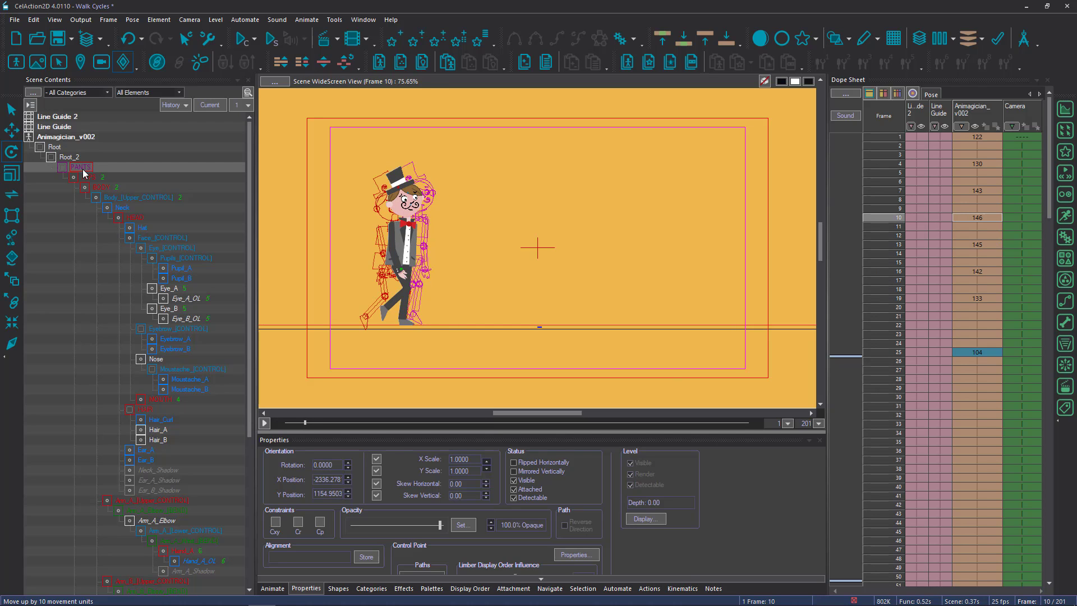
key("Escape")
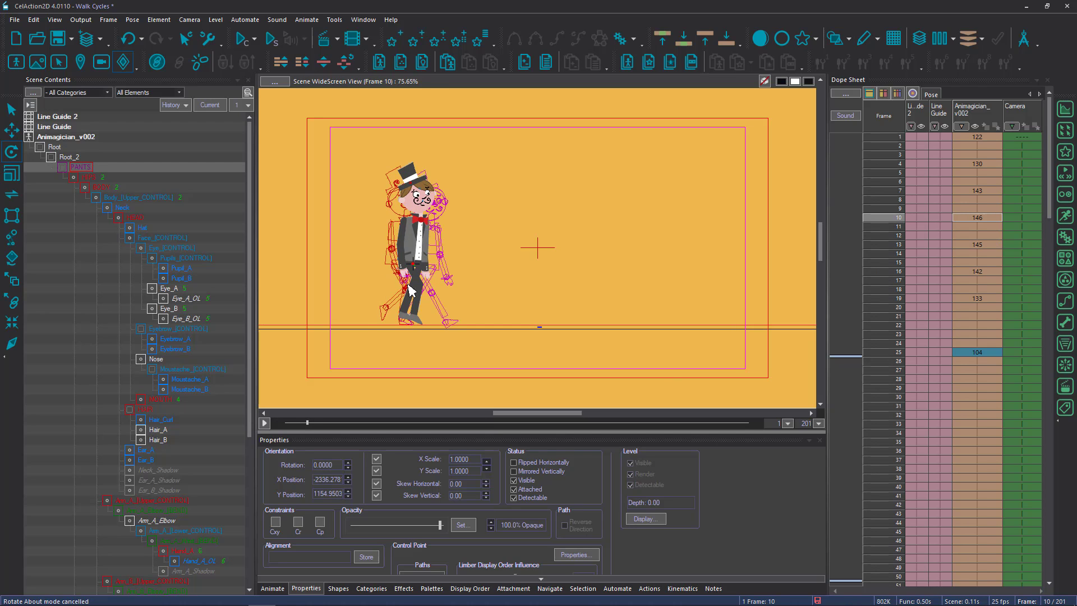
Move Leg_B's ankle bend to X 7.3899, Y -428.7043 and rotate the Leg_A upper control to 35.5060 at frame 10.
left_click(414, 306)
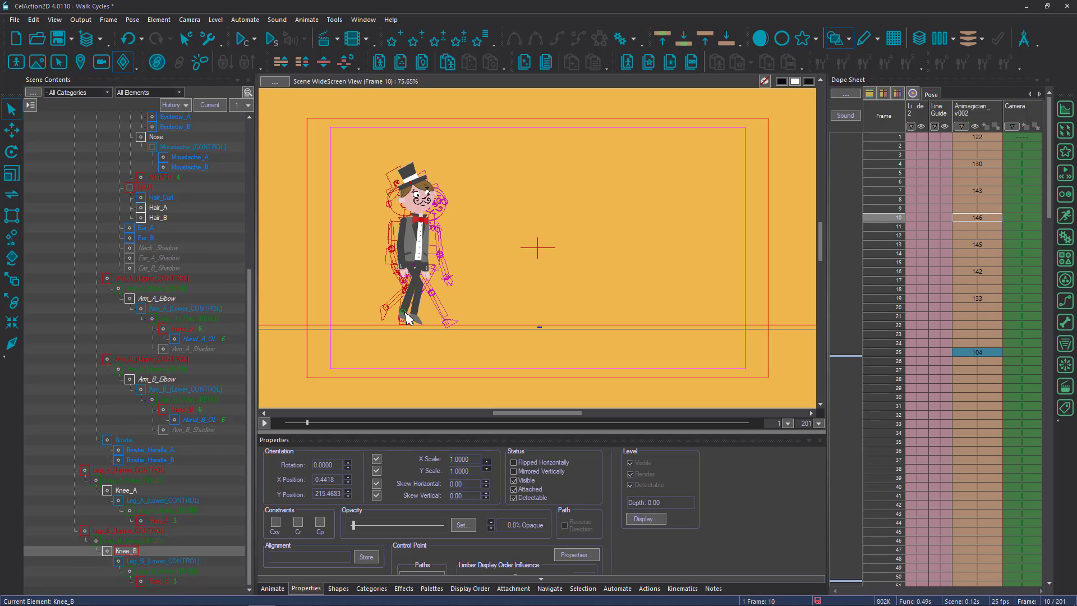
left_click(432, 314)
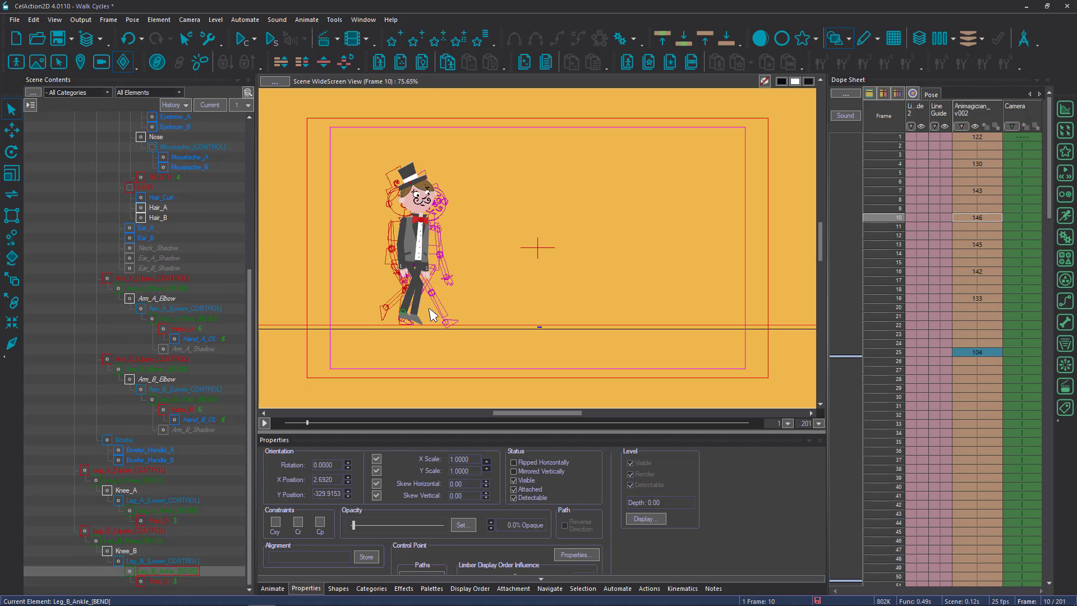
key("Up")
key("Down")
key("Down")
key("Down")
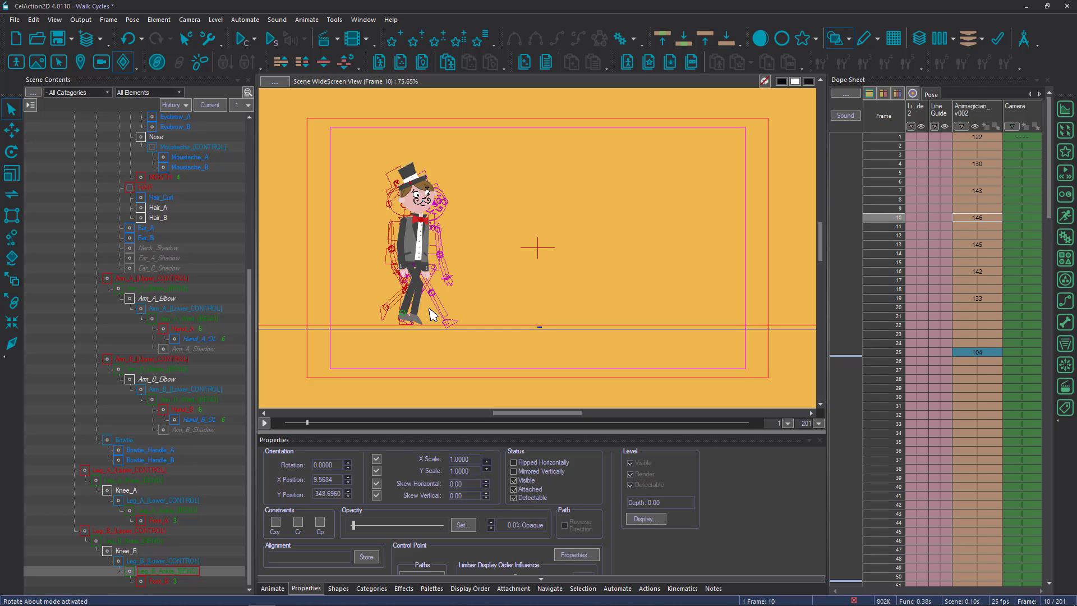
key("m")
left_click_drag(423, 323, 439, 312)
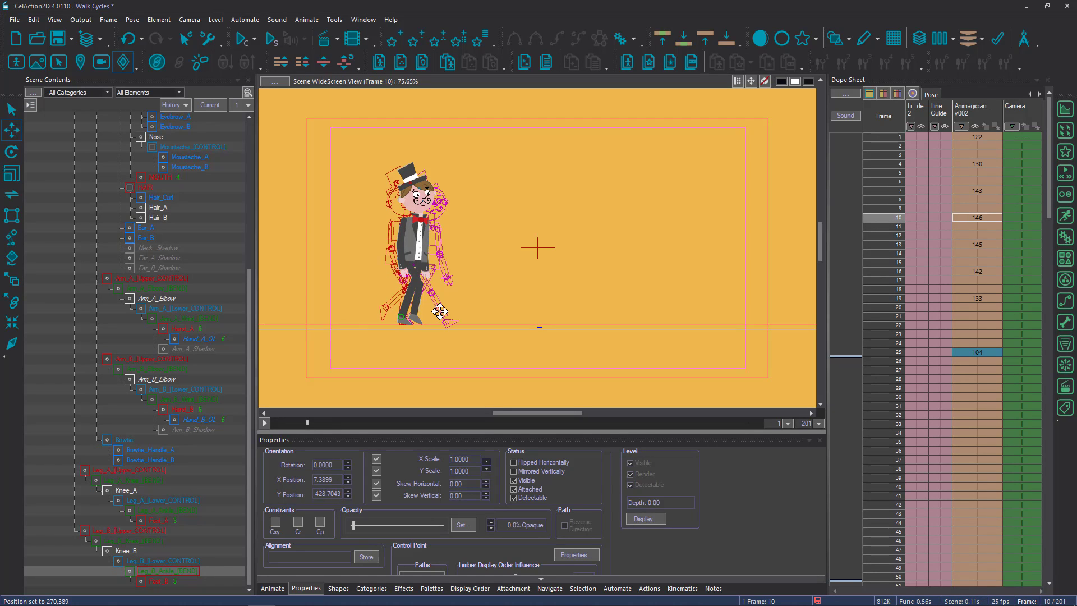
key("r")
left_click_drag(415, 279, 431, 283)
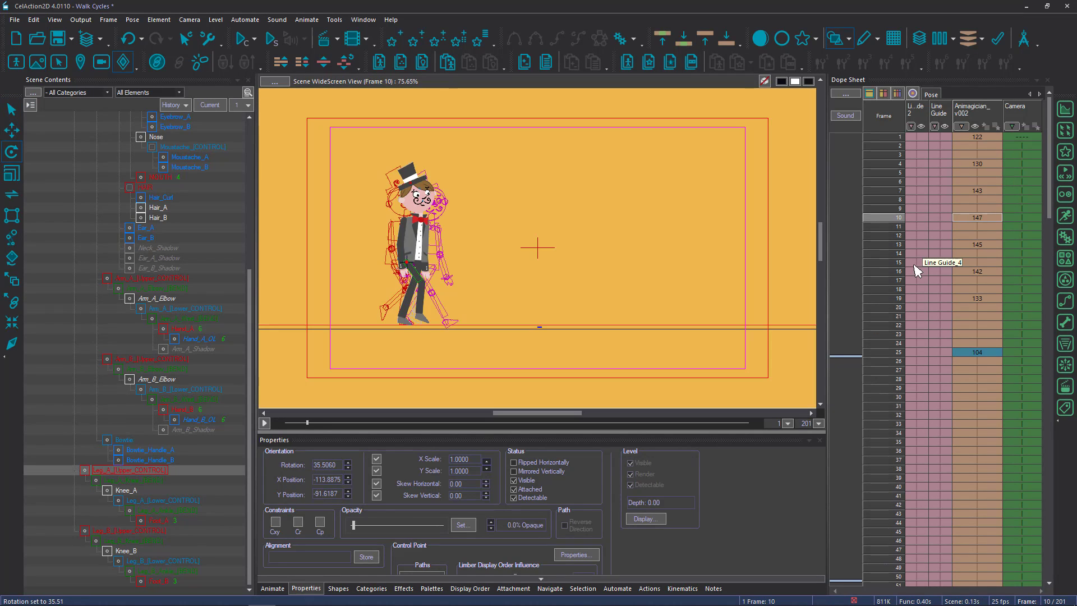
Compare the adjusted frame 10 pose with frame 13 and check the poses at frames 16, 19 and 25.
left_click(986, 244)
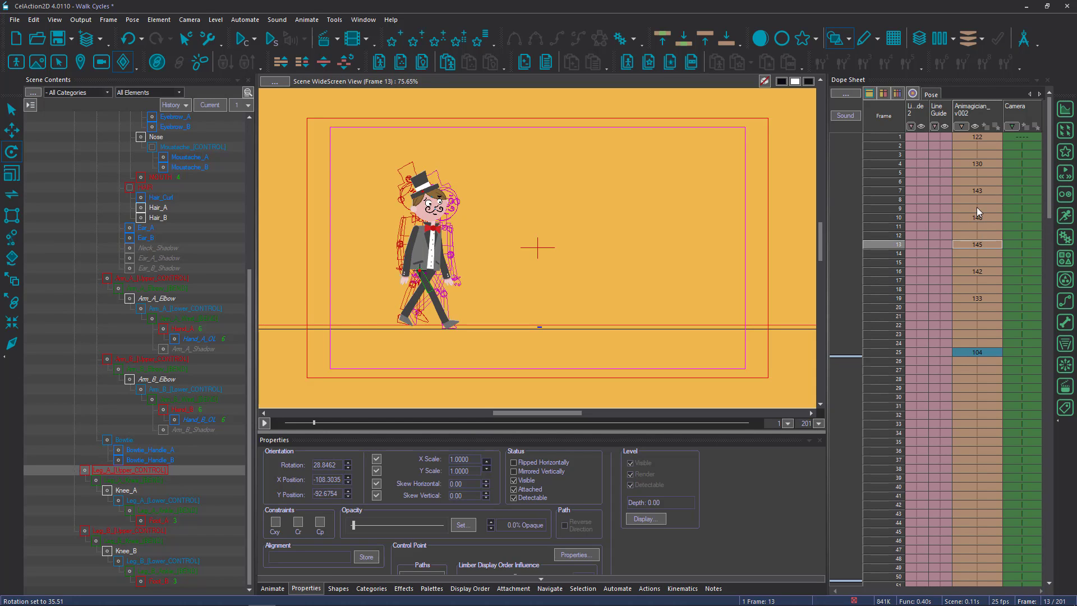
left_click(977, 208)
left_click(982, 219)
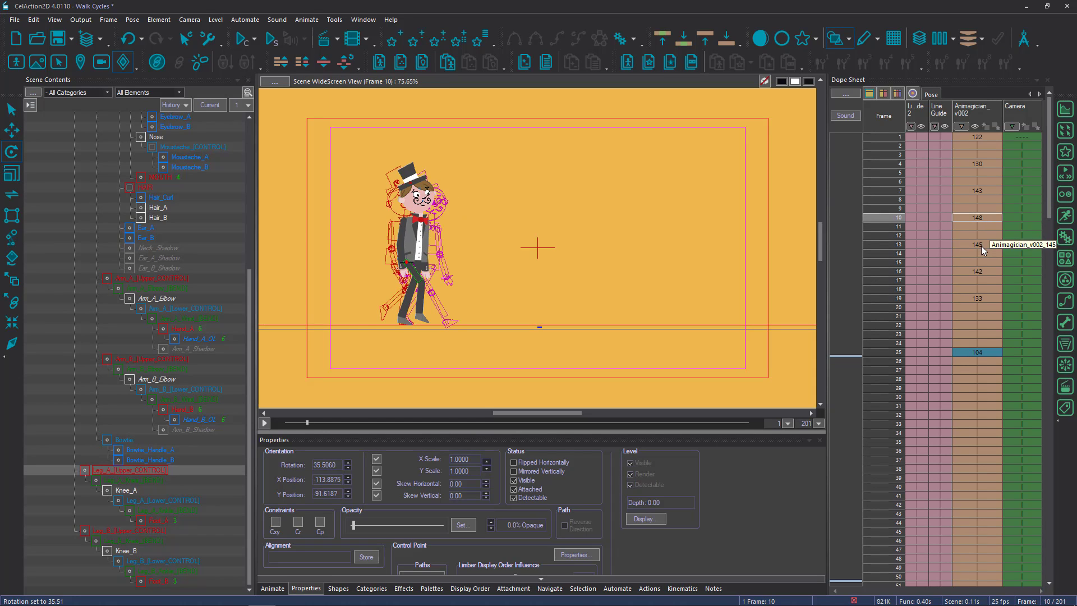
left_click(981, 245)
left_click(982, 220)
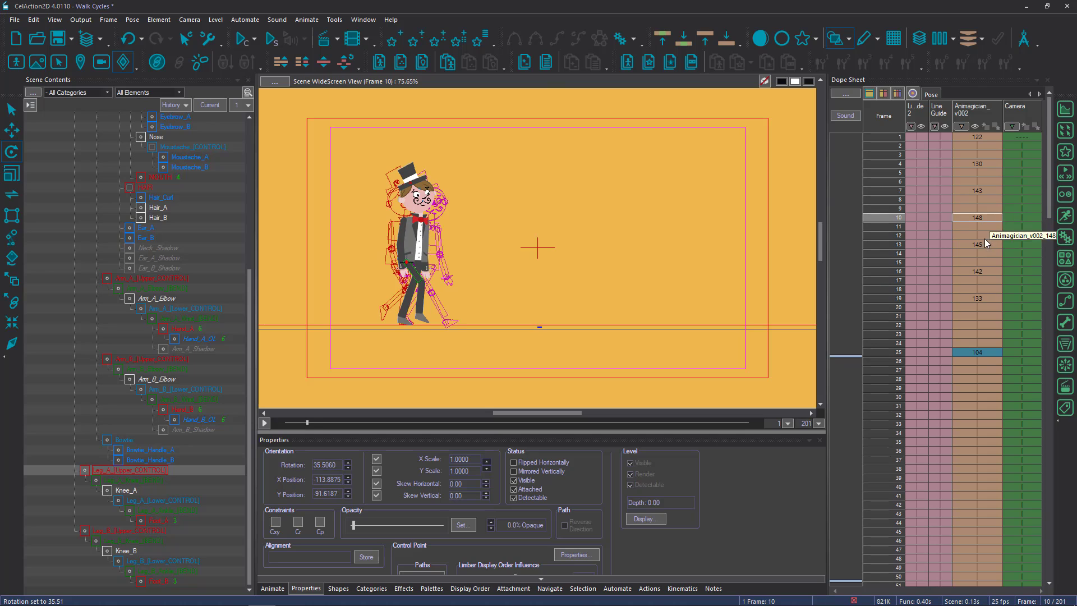
left_click(984, 244)
left_click(982, 273)
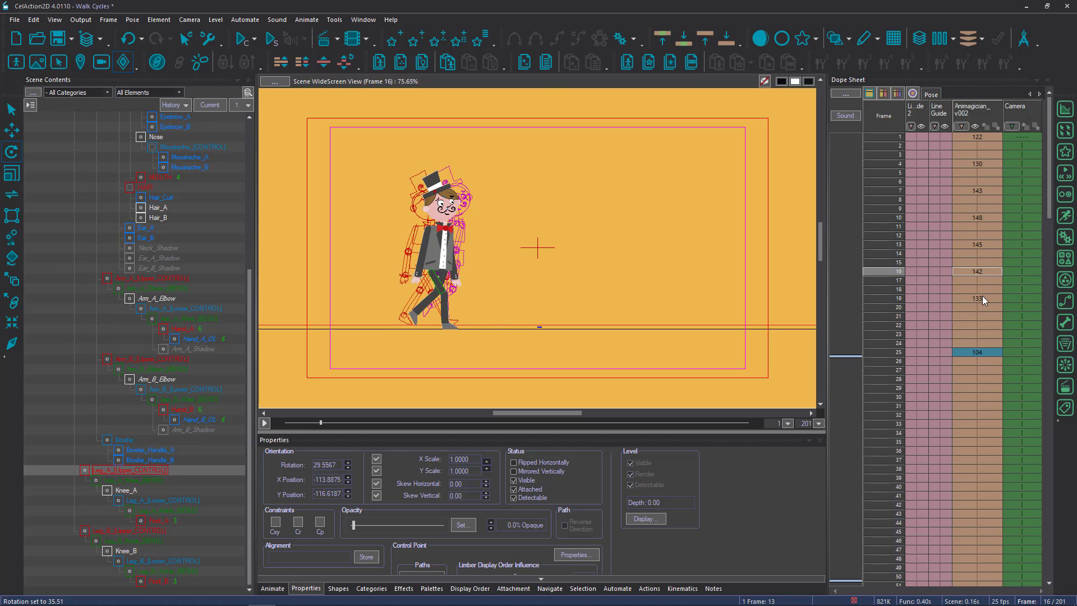
left_click(982, 298)
scroll(978, 300, "down", 9)
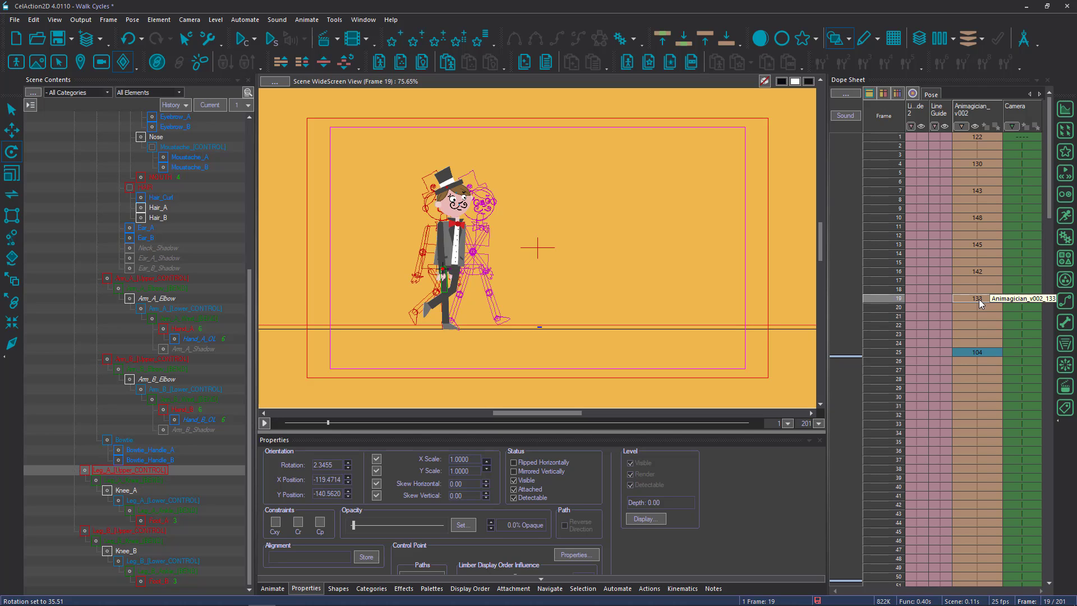
left_click(987, 350)
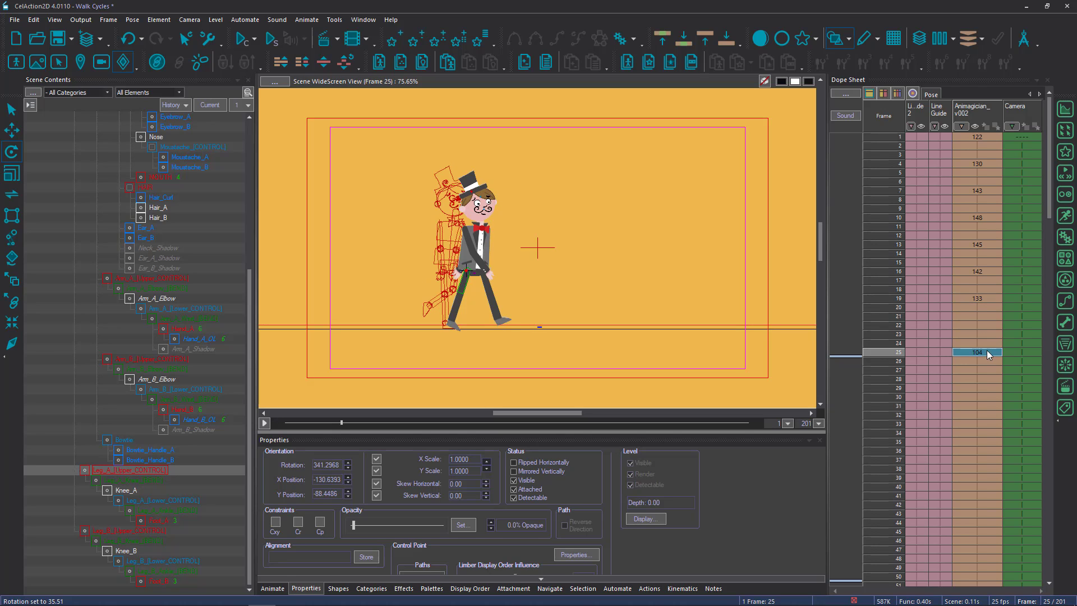
Generate a breakdown of the character's poses between frames 19 and 25, with an in-between pose at frame 22.
left_click(976, 298)
left_click_drag(976, 301, 979, 350)
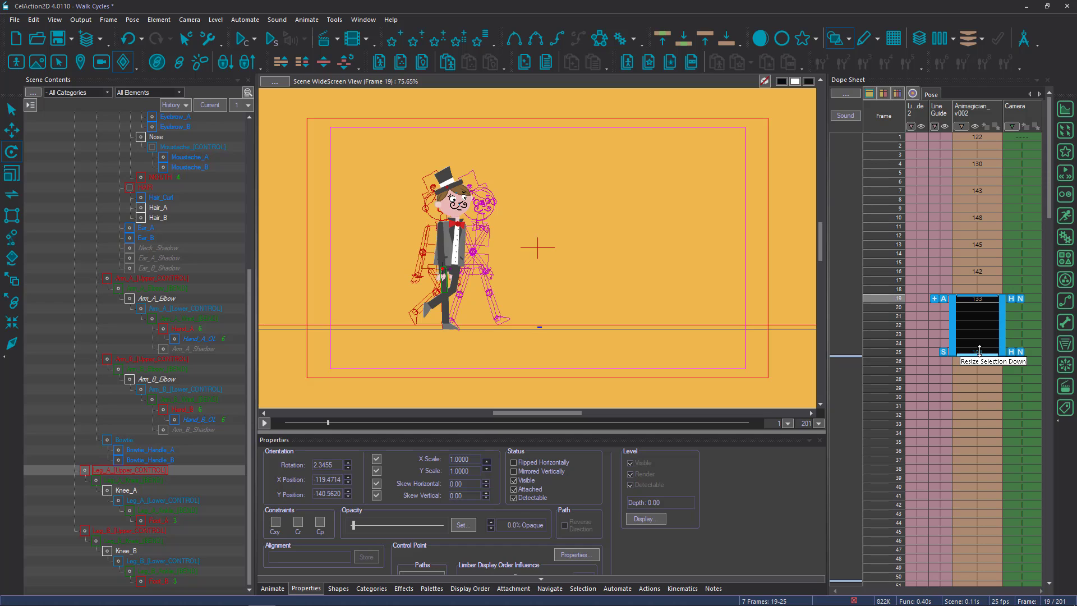
key("i")
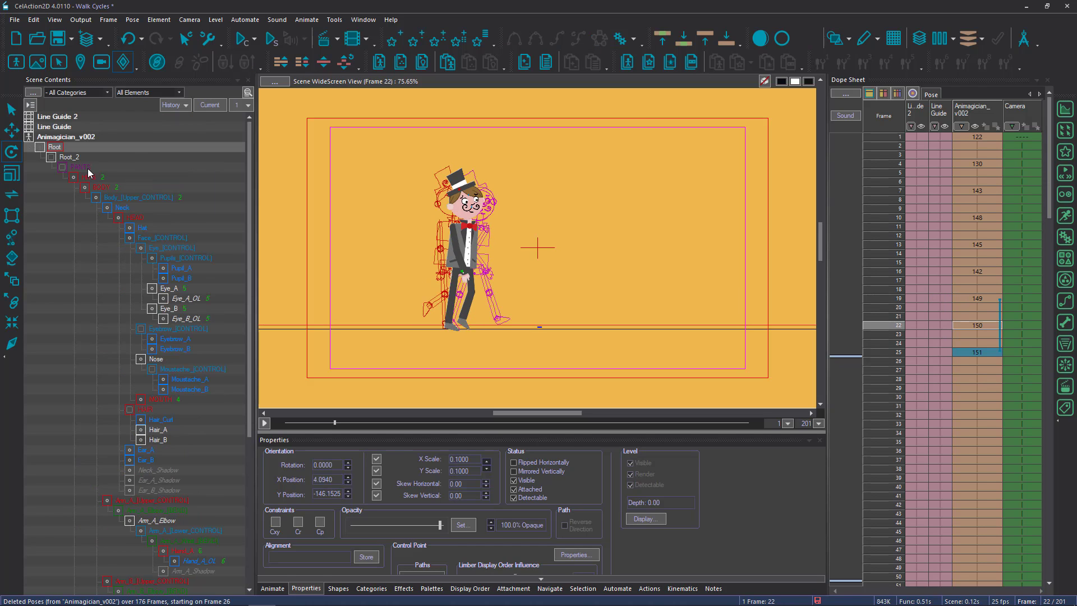
Raise the PANTS element of the frame 22 pose to a Y position of 1144.9503.
left_click(86, 168)
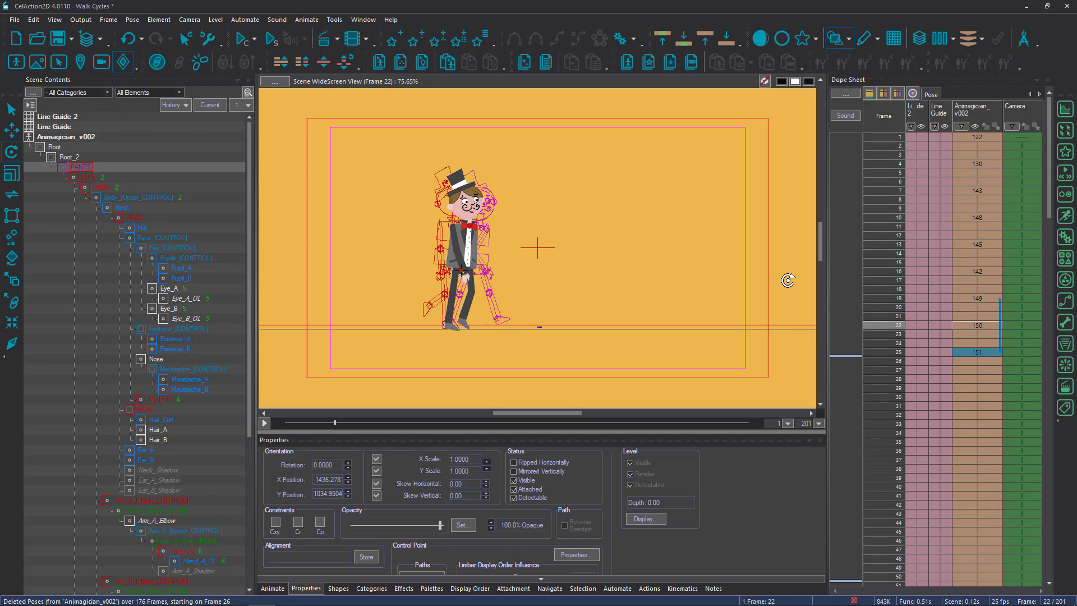
key("shift+Up")
key("shift+Up")
key("shift+Up")
key("shift+Up")
key("shift+Up")
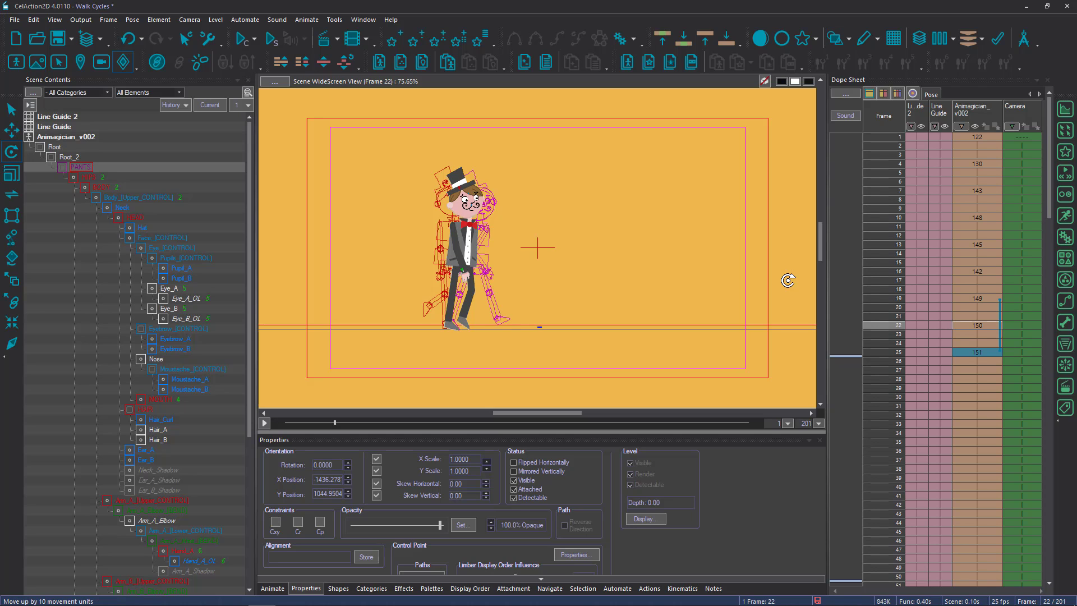
key("shift+Up")
key("shift+Up")
key("shift+Up")
key("shift+Up")
key("shift+Up")
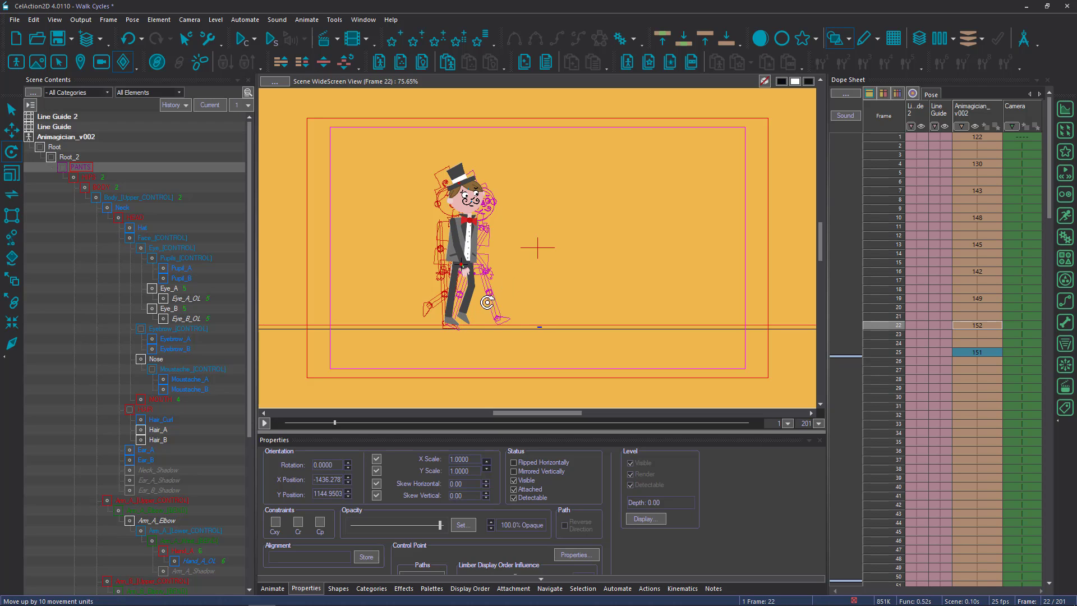
On frame 22, lower the Leg_A_Ankle (BEND) control to plant the foot on the ground and rotate leg B's foot to about 14°.
key("Escape")
left_click(503, 318)
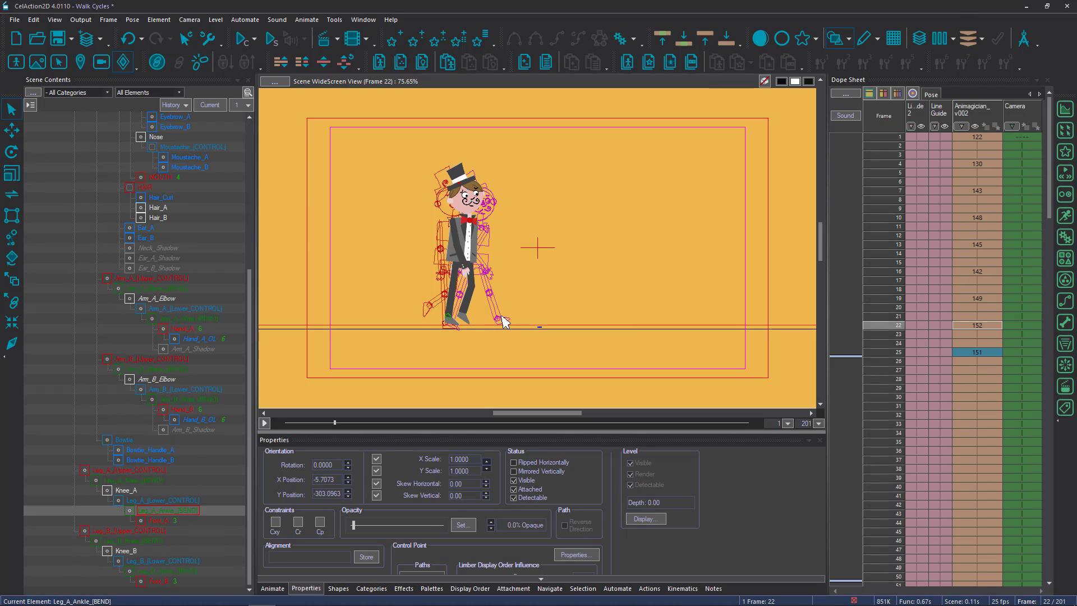
key("shift+Down")
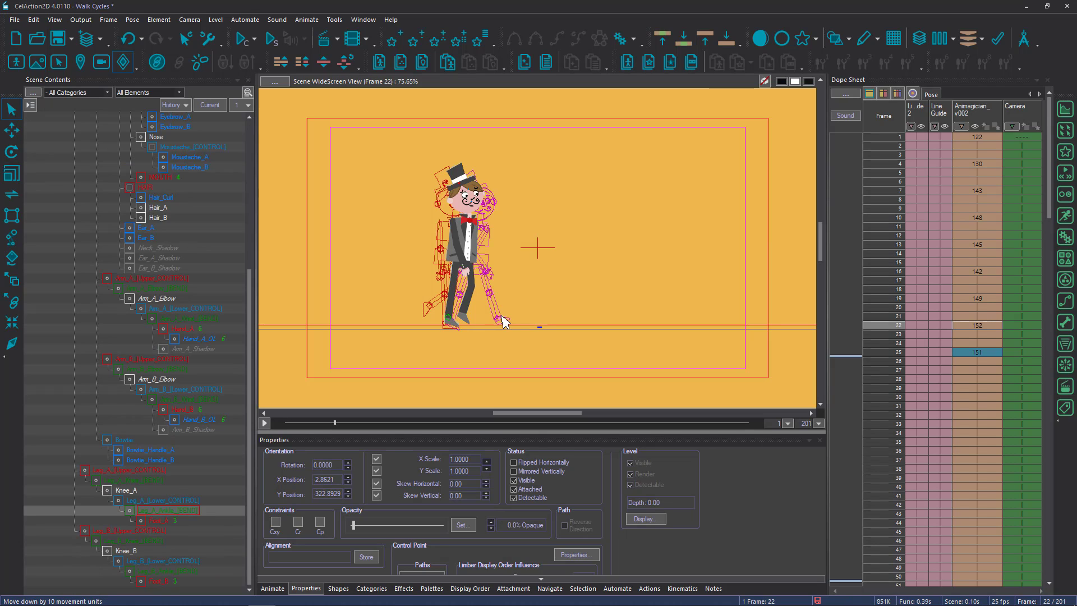
key("r")
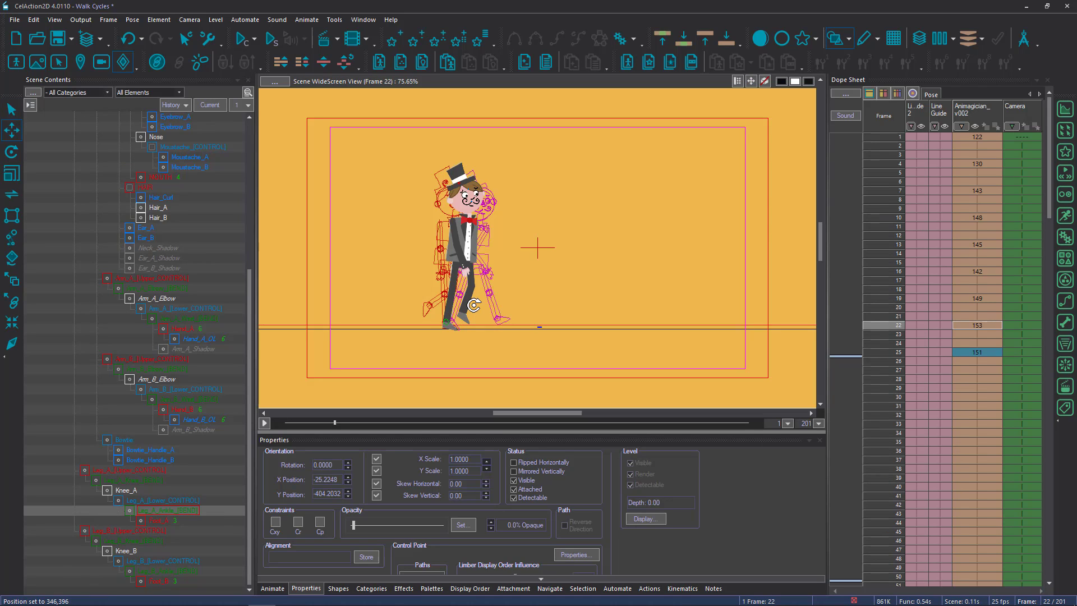
mouse_move(502, 321)
left_mouse_down()
mouse_move(470, 303)
mouse_move(471, 281)
mouse_move(505, 302)
left_mouse_up()
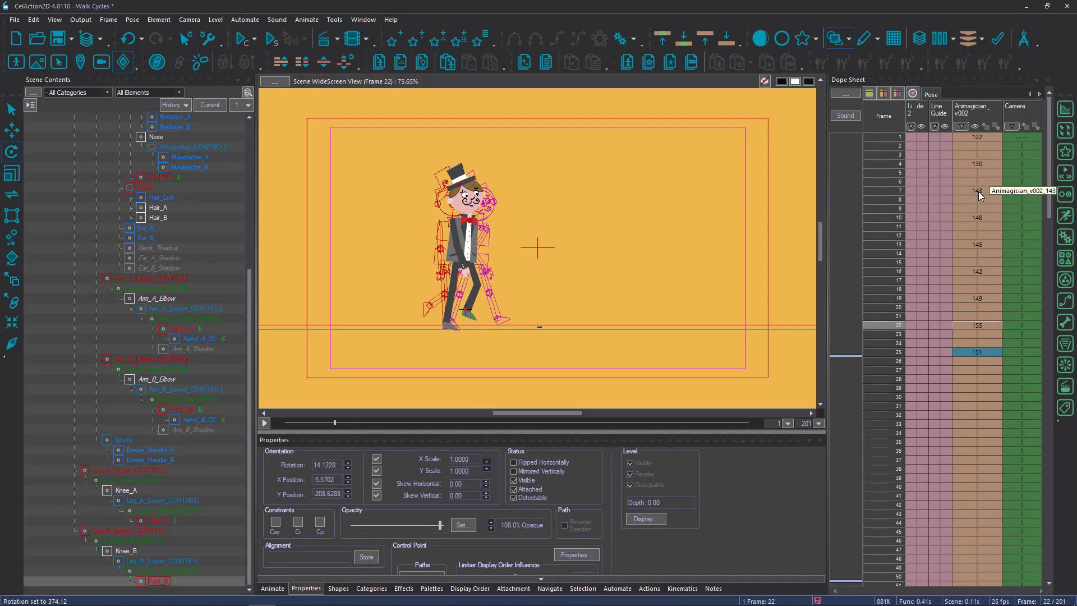
On frame 10, rotate leg A's foot to about 8.75°, then check the poses on frames 1 and 22.
left_click(981, 219)
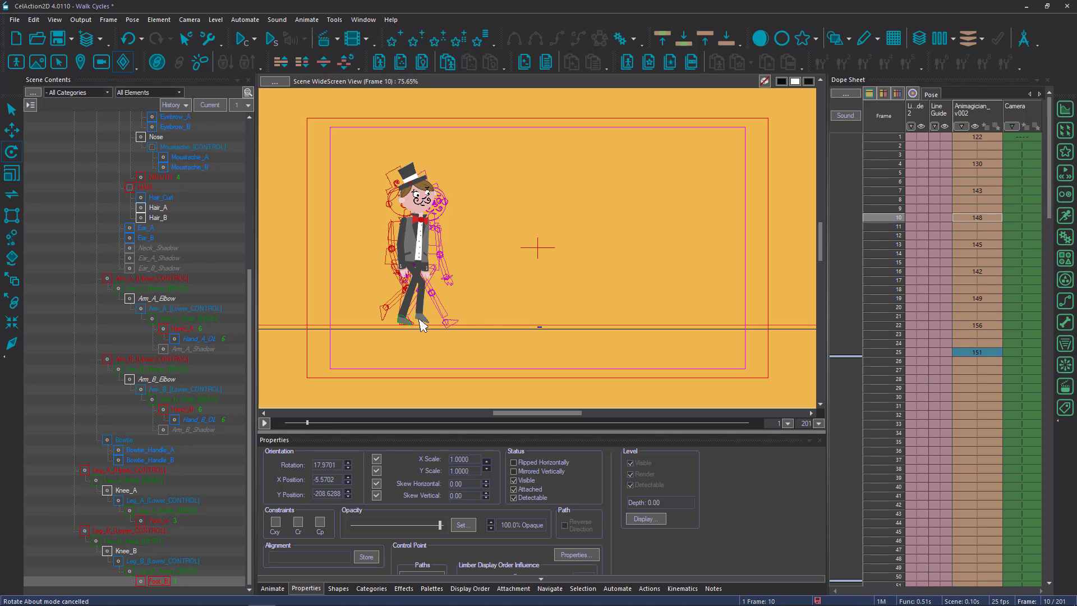
left_click_drag(447, 314, 449, 304)
left_click(975, 137)
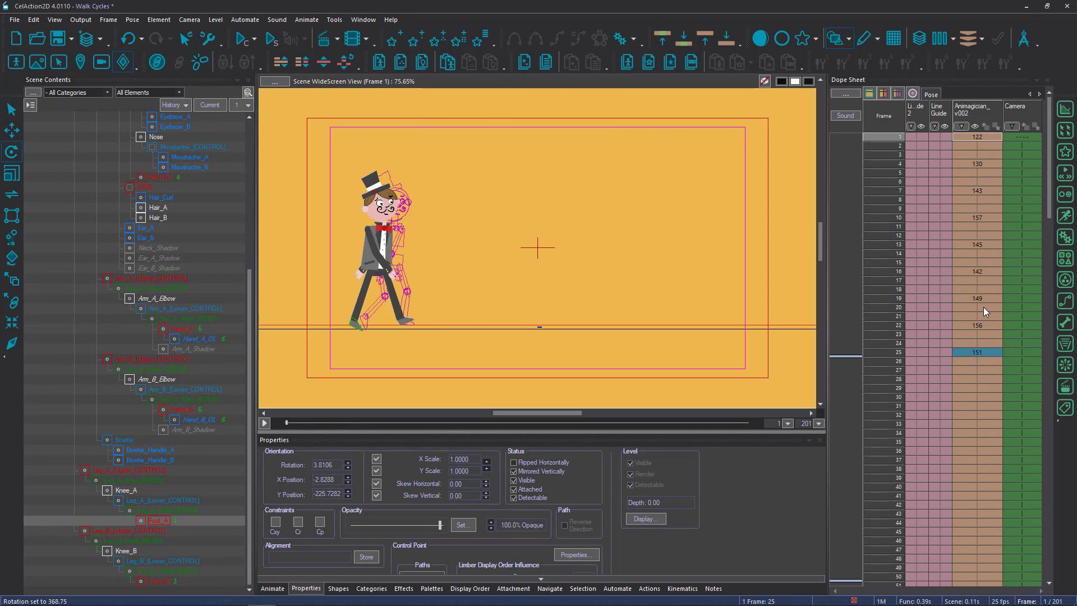
left_click(985, 325)
Mark the poses on frames 1 and 13 as blue key poses and those on frames 7 and 19 as purple ones.
left_click(982, 140)
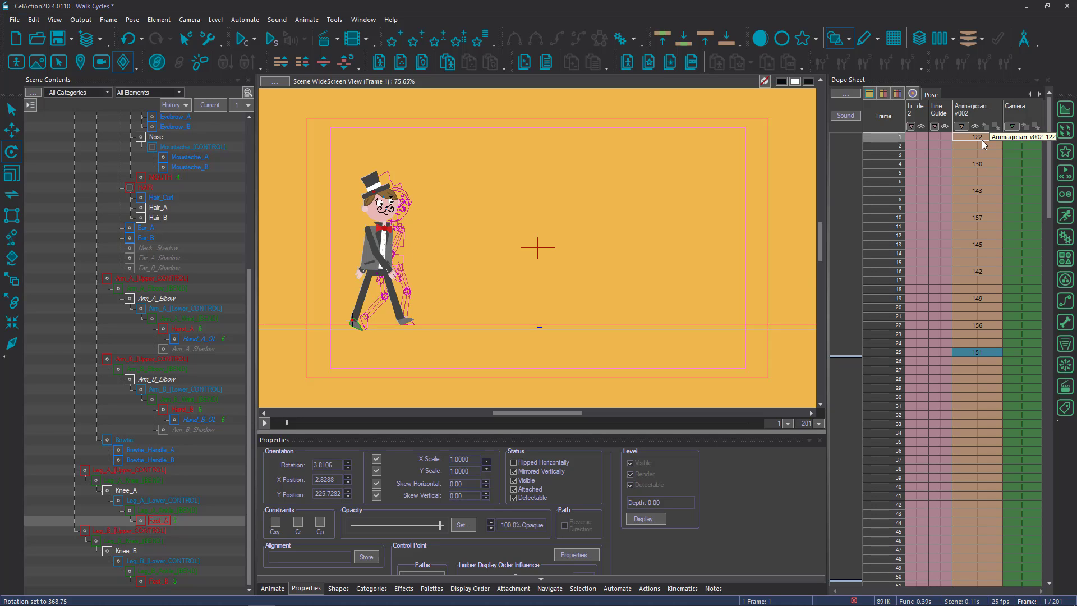
key("k")
left_click(985, 244)
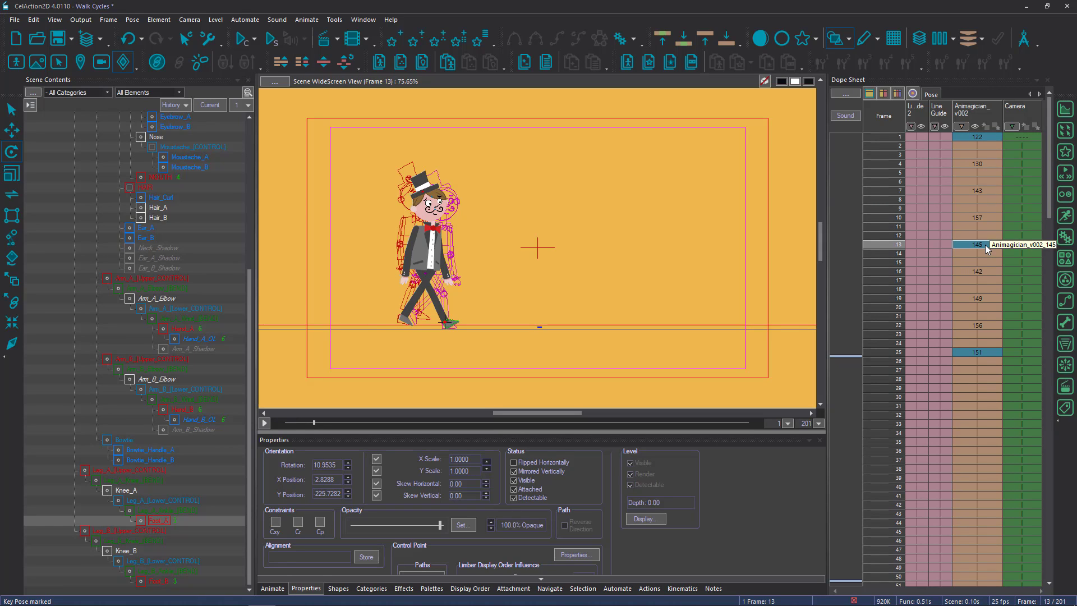
left_click(984, 189)
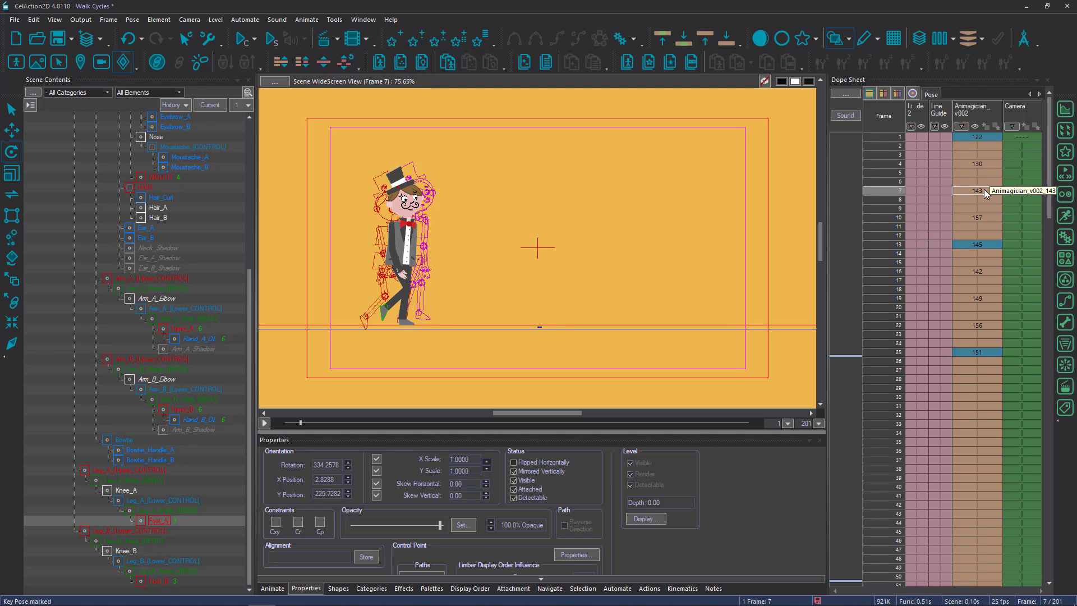
left_click(976, 298)
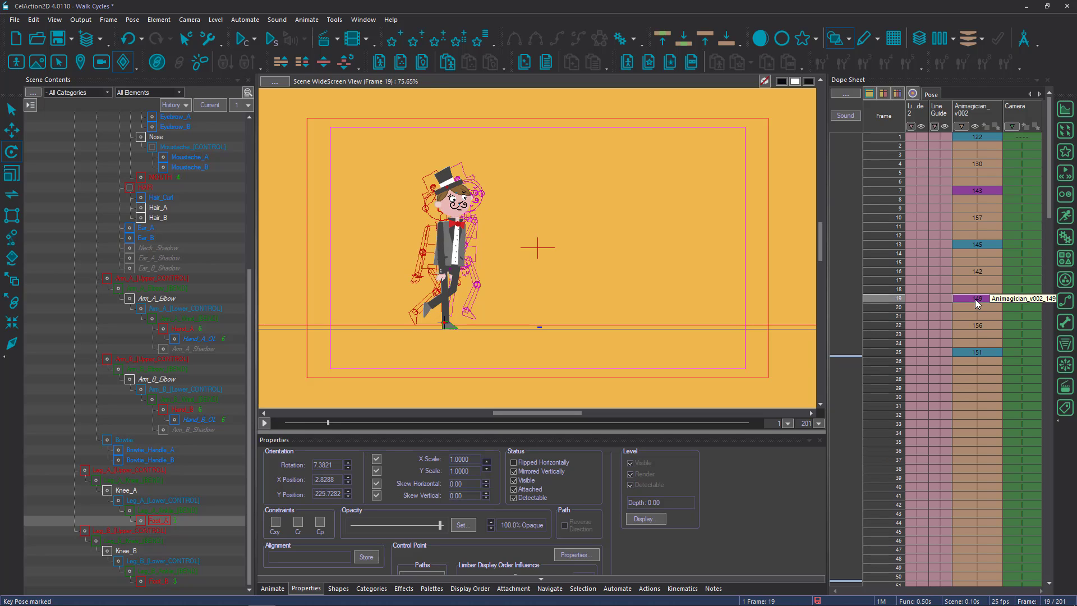
Mark the poses on frames 4 and 16 as key poses in dark red.
left_click(977, 272)
left_click(988, 162)
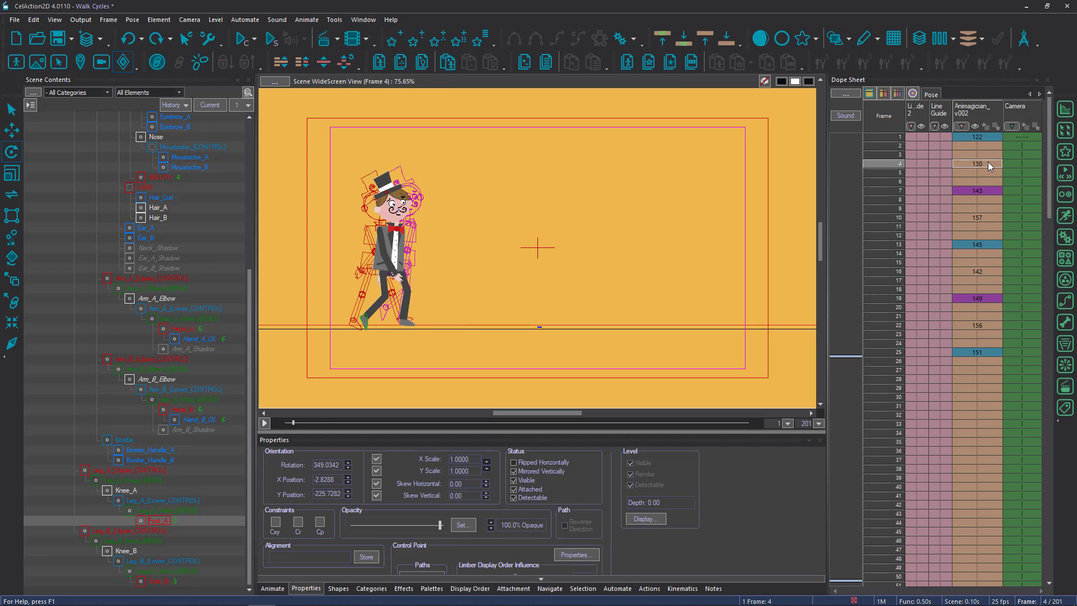
key("k")
left_click(977, 271)
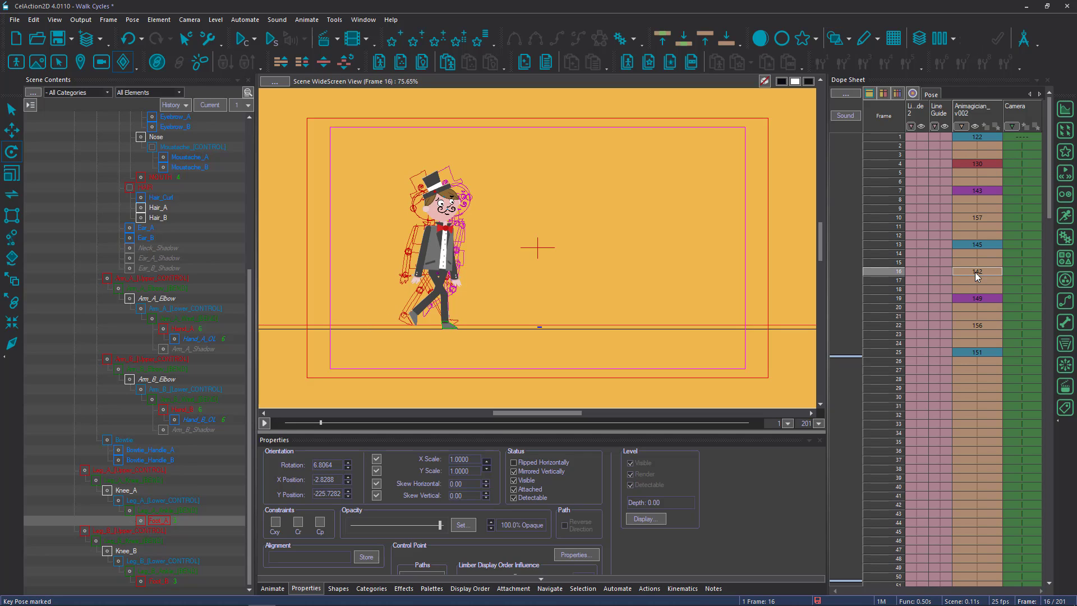
key("k")
Mark the poses on frames 10 and 22 as key poses in reddish brown.
left_click(987, 217)
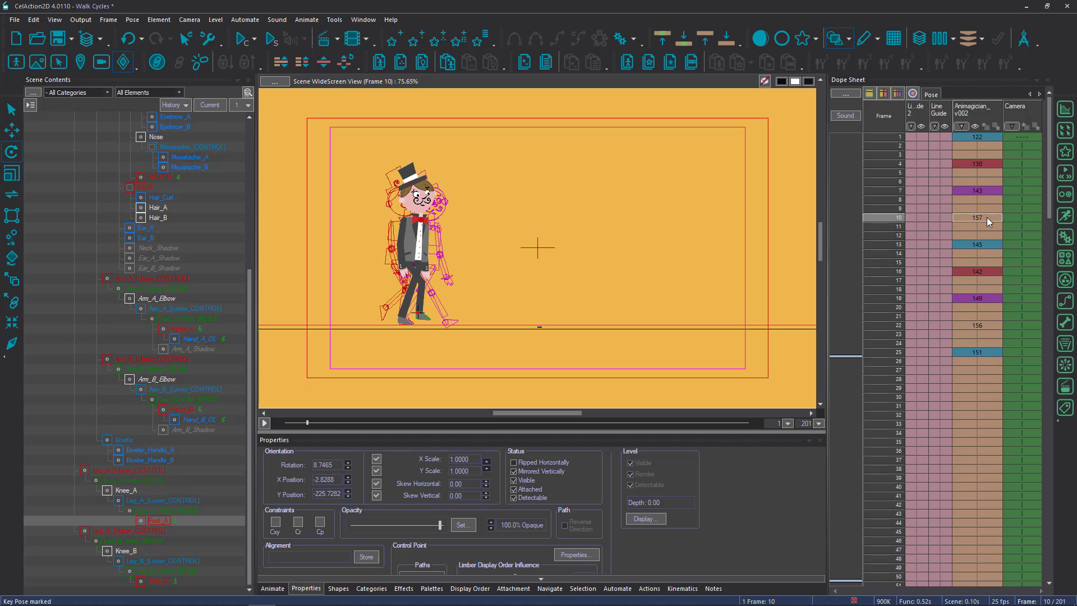
key("k")
left_click(985, 325)
key("k")
Play back frames 1 to 31 of the Animagician_v002 walk cycle.
left_click(985, 140)
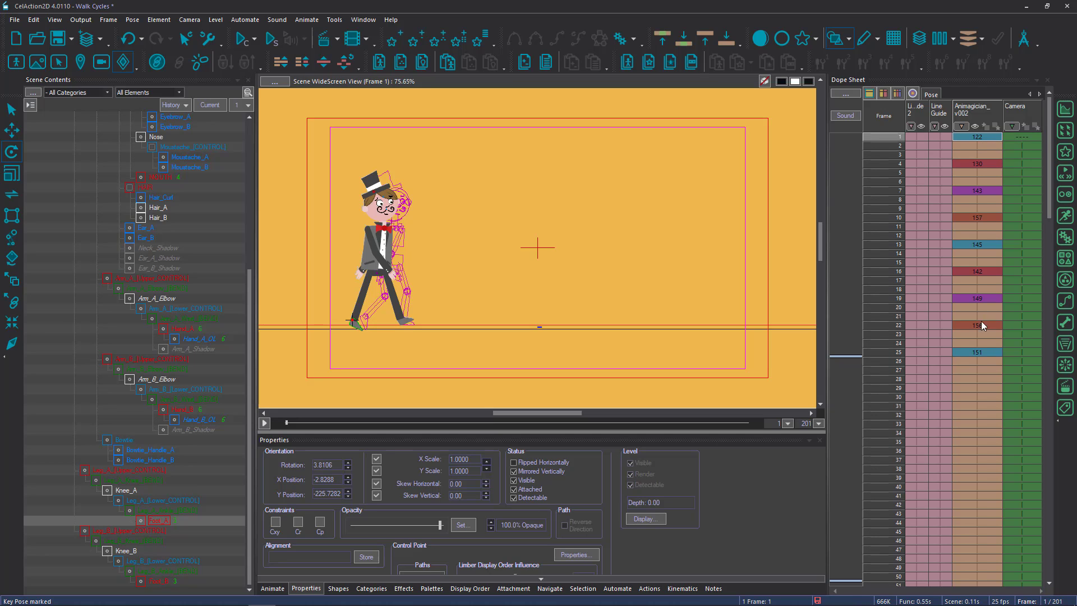
left_click(982, 408, "shift")
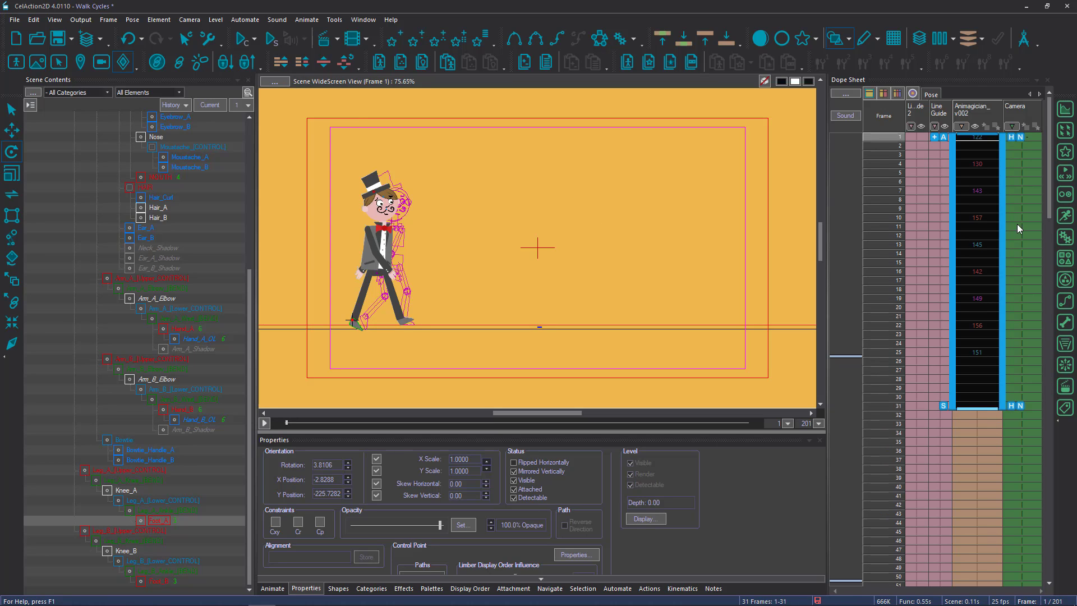
left_click(242, 39)
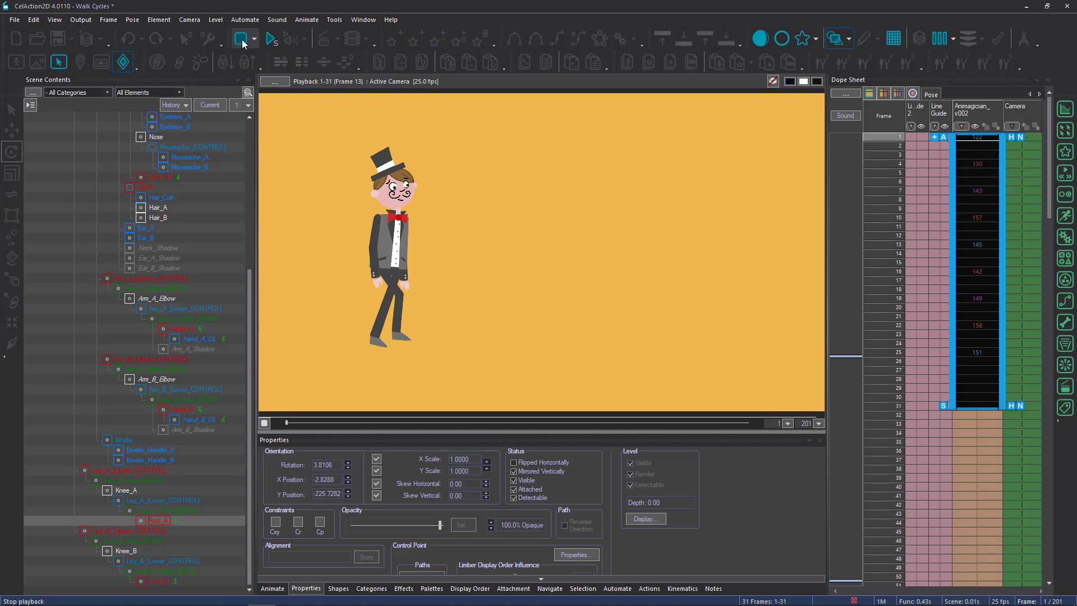
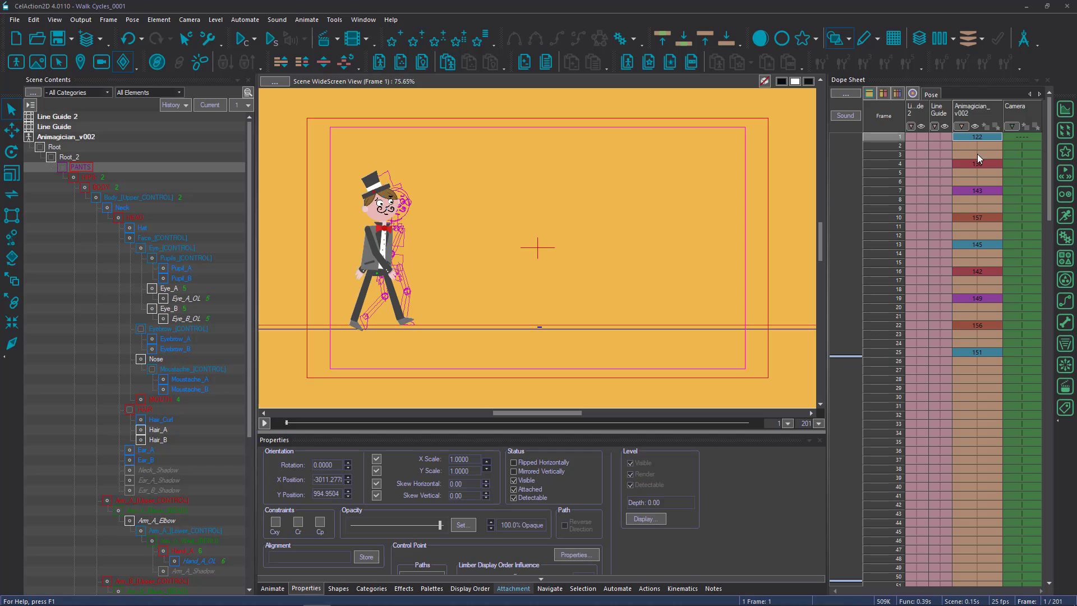
Review the character's walk poses on frames 13, 4, 7, 10 and 1.
left_click(982, 245)
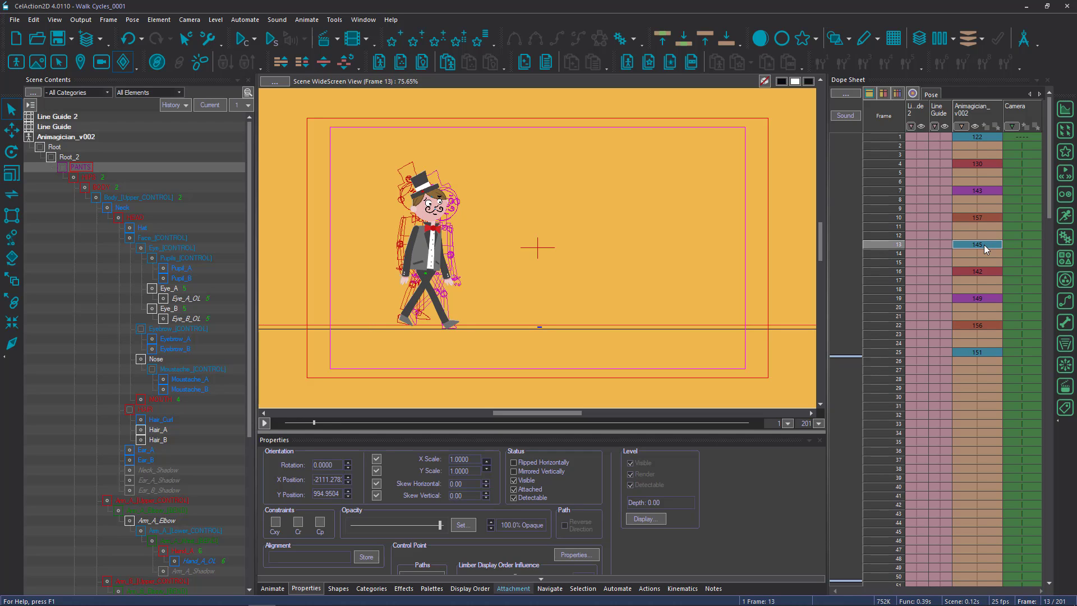
left_click(977, 165)
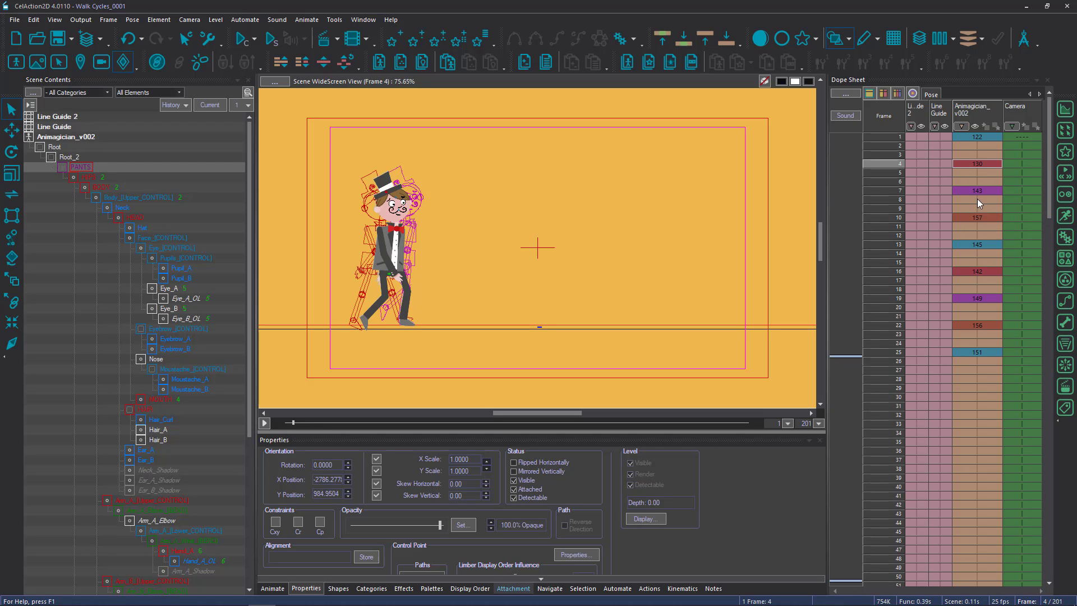
left_click(977, 192)
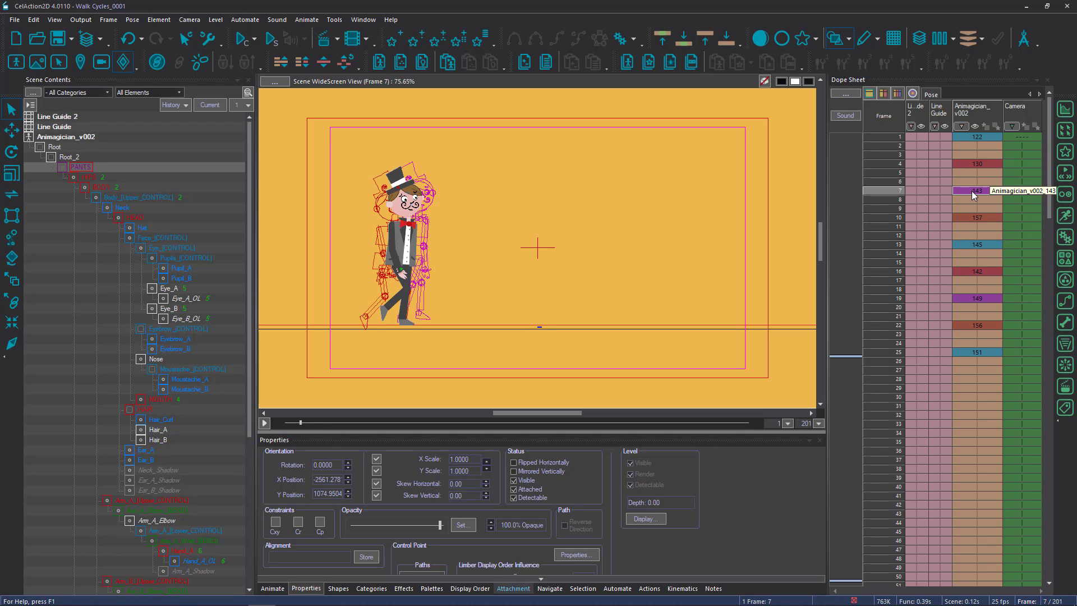
left_click(981, 216)
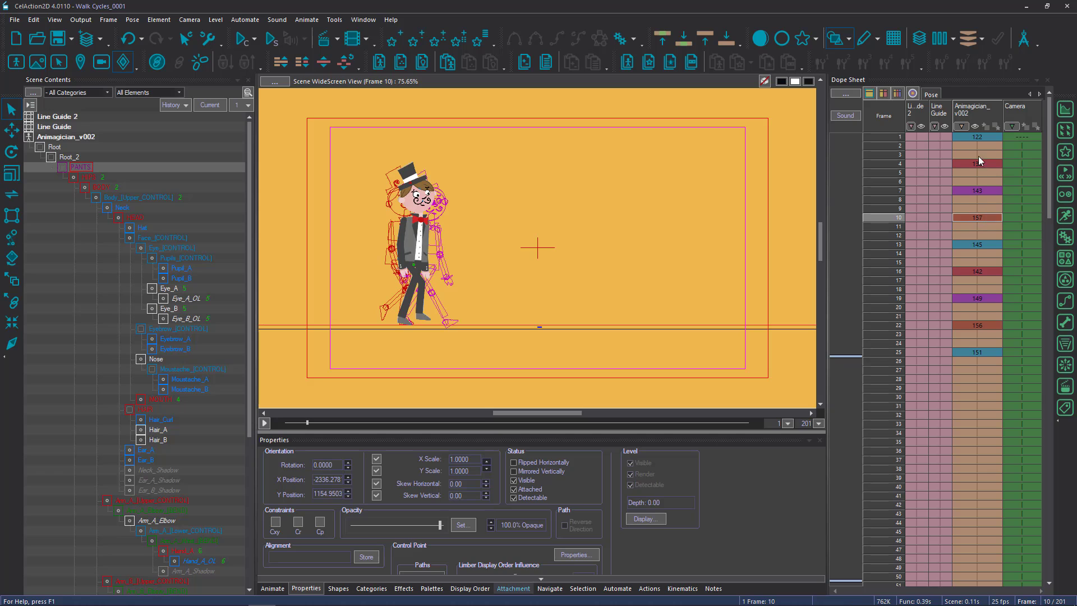
left_click(964, 140)
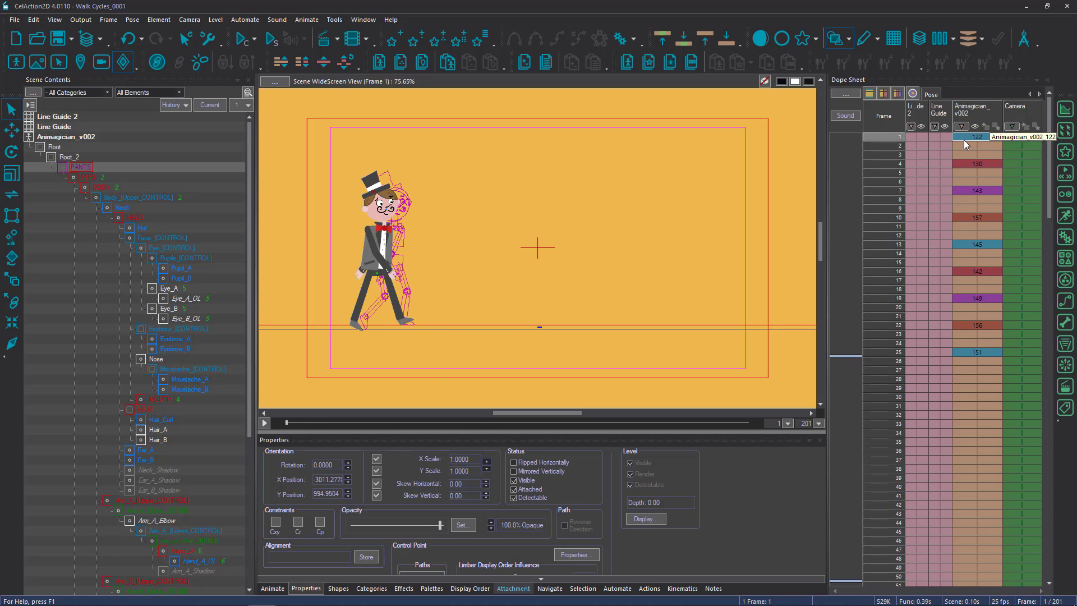
Show the PANTS element's Y values in the dope sheet and compare them between matching poses of both steps, such as frames 7 and 19.
left_click(884, 95)
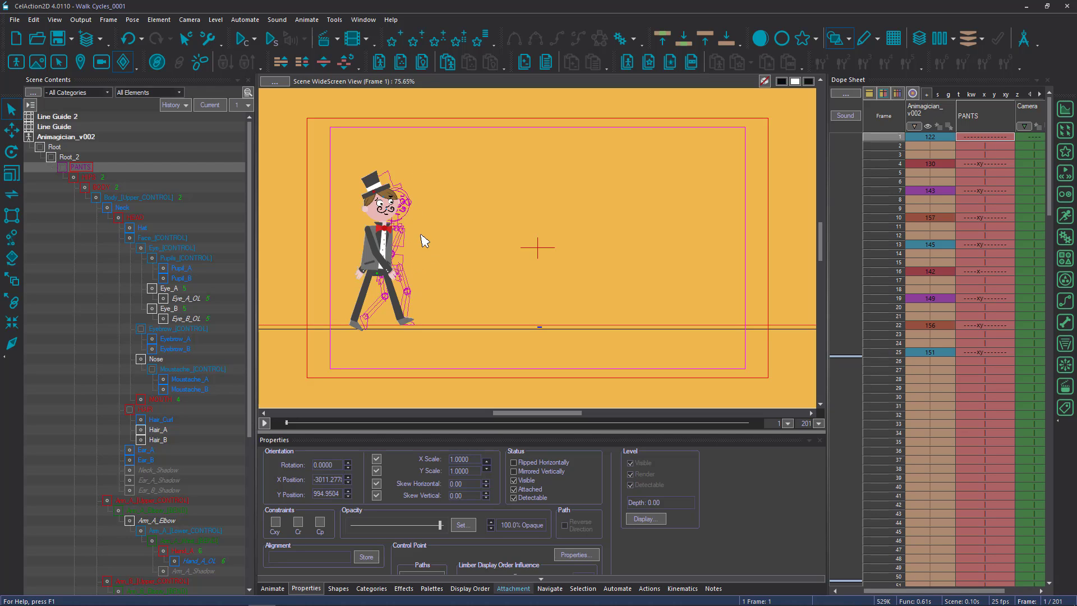
left_click(995, 96)
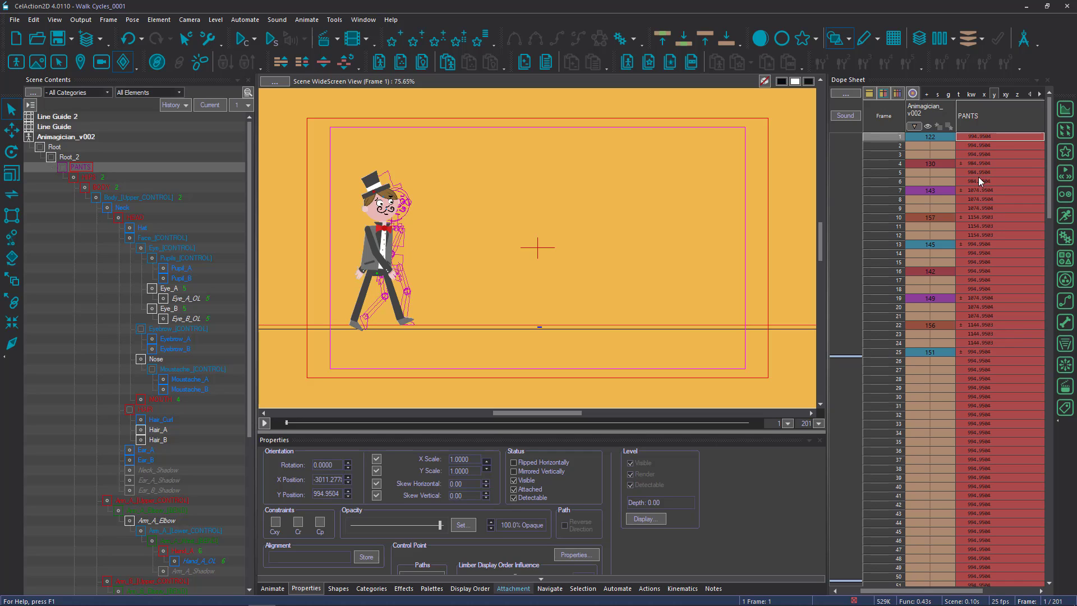
left_click(978, 244)
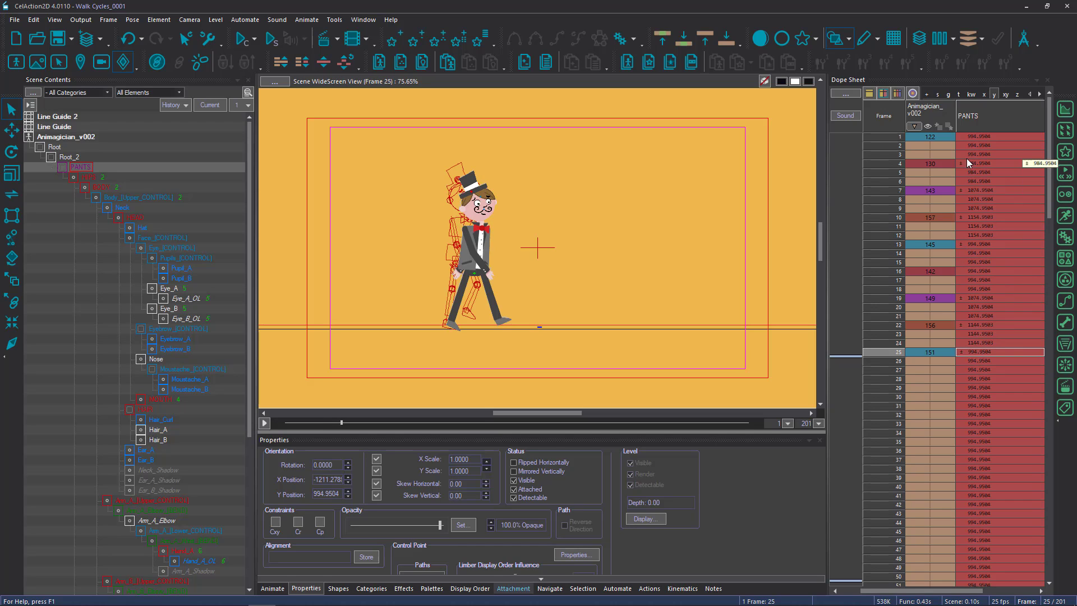
left_click(970, 136)
left_click(968, 193)
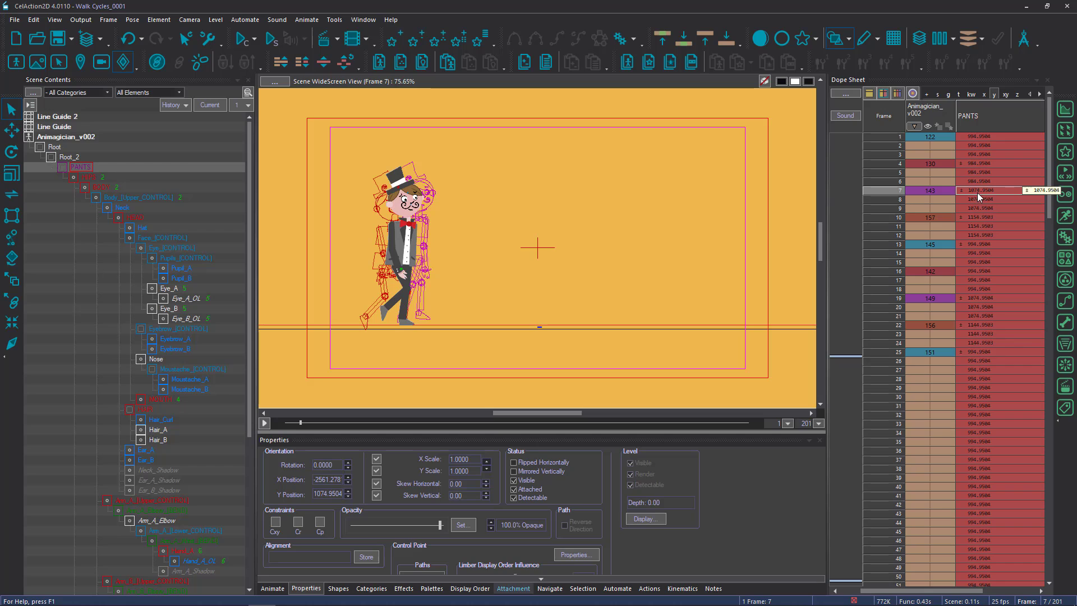
left_click(979, 298)
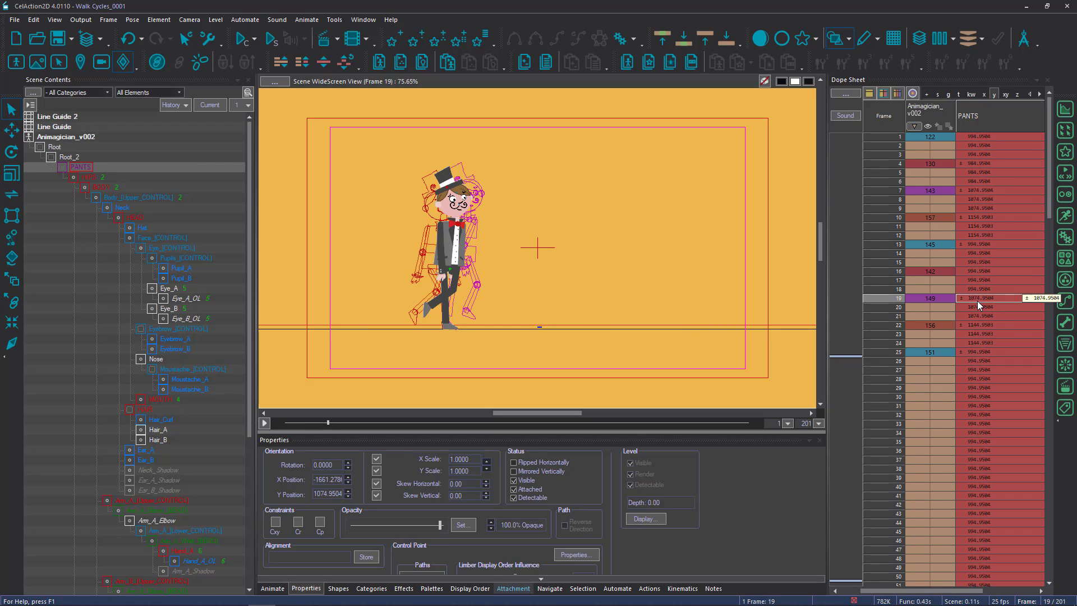
left_click(966, 166)
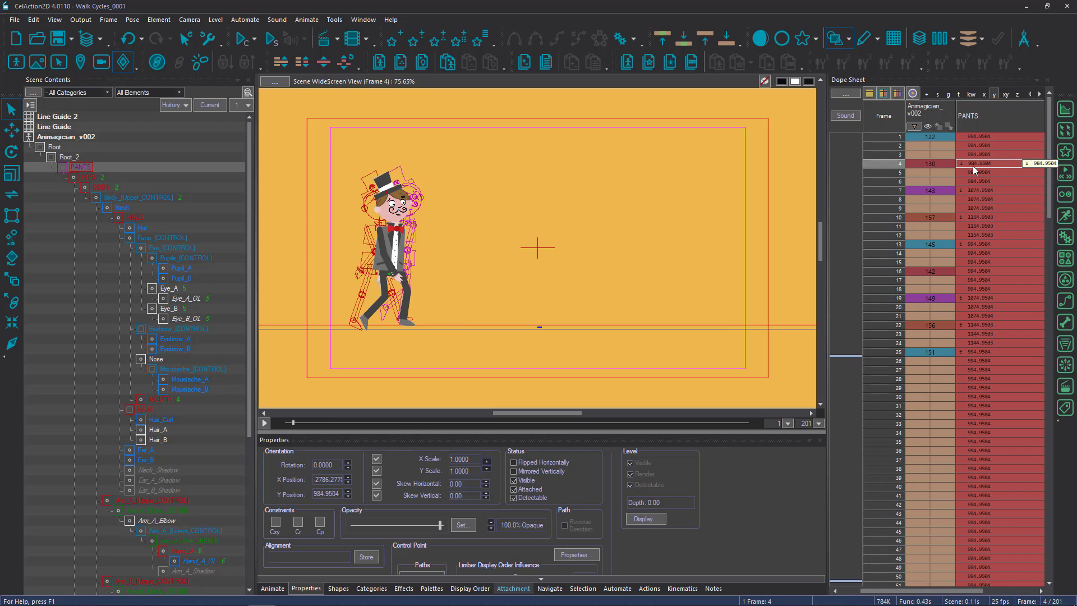
left_click(974, 272)
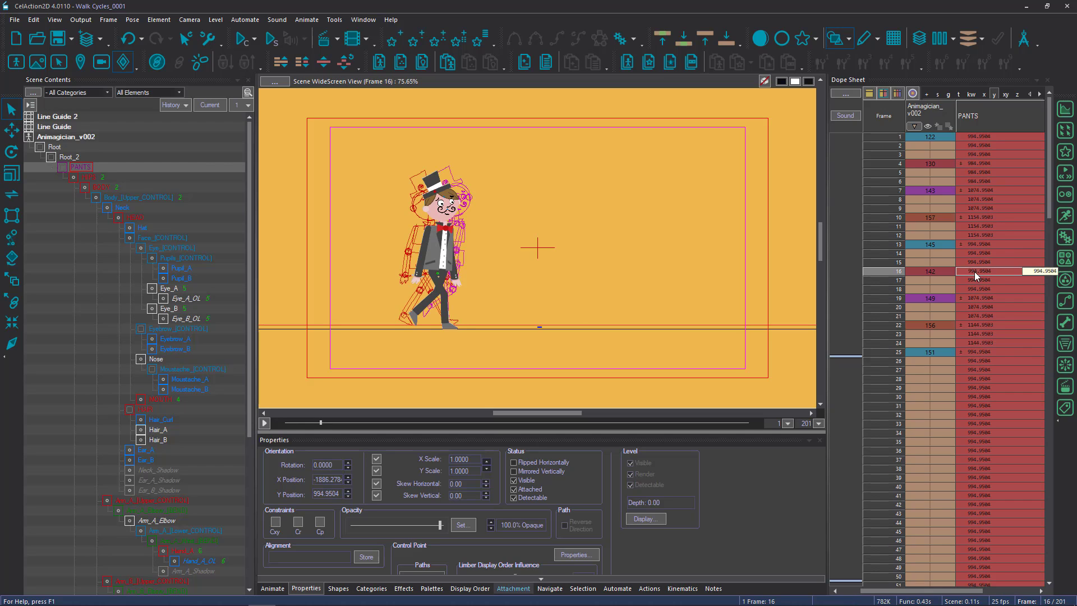
Move PANTS up by 10 units on frame 22 to Y 1154.9503, matching its height on frame 10.
left_click(969, 218)
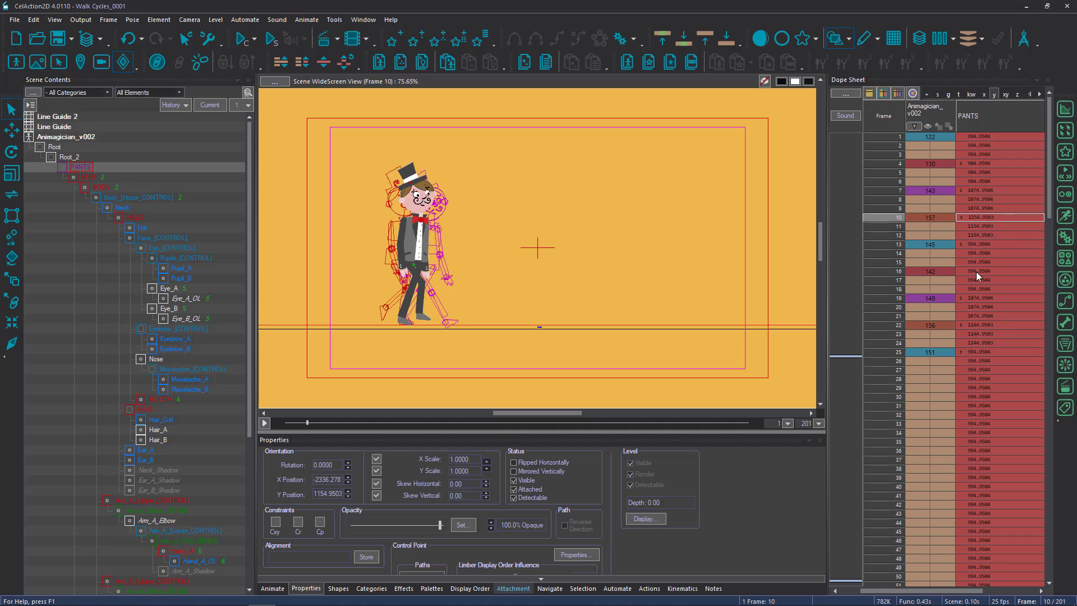
left_click(977, 324)
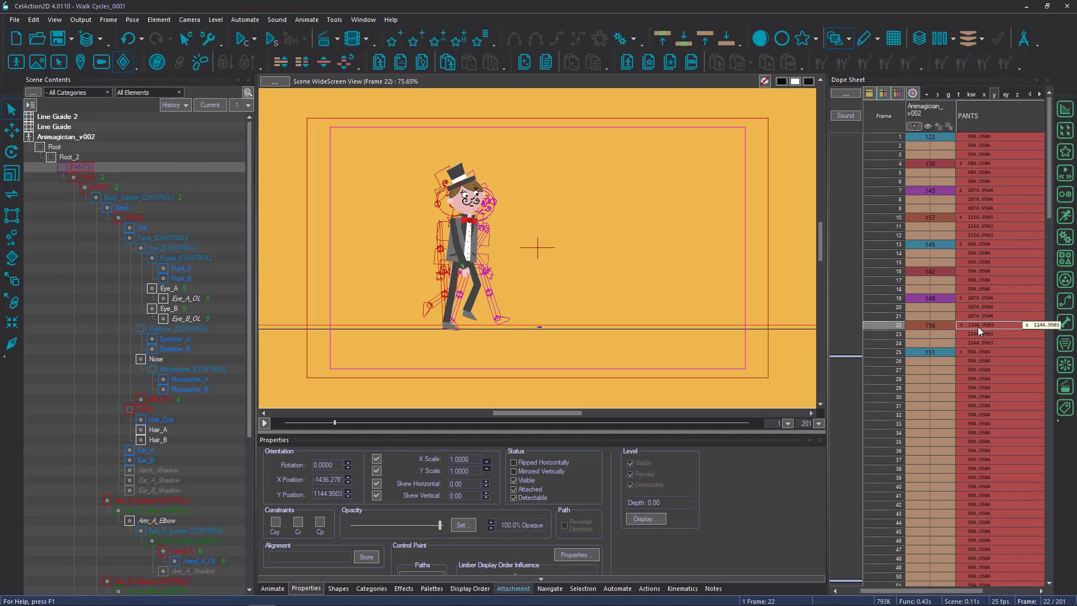
key("shift+Up")
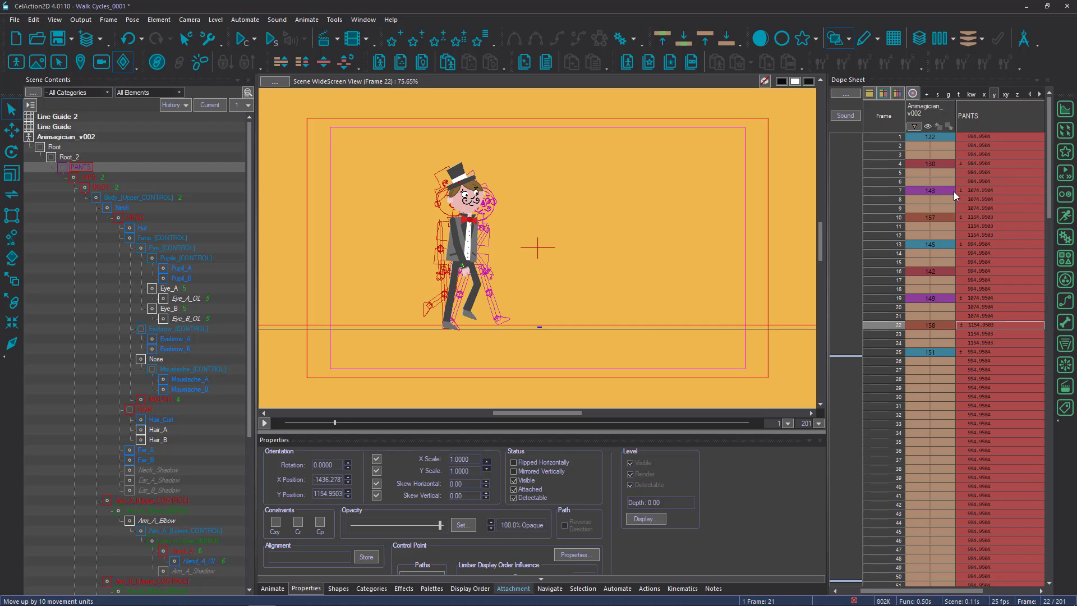
Compare the PANTS Y values on frames 1, 4 and 16 with the matching poses of the other step.
left_click(960, 135)
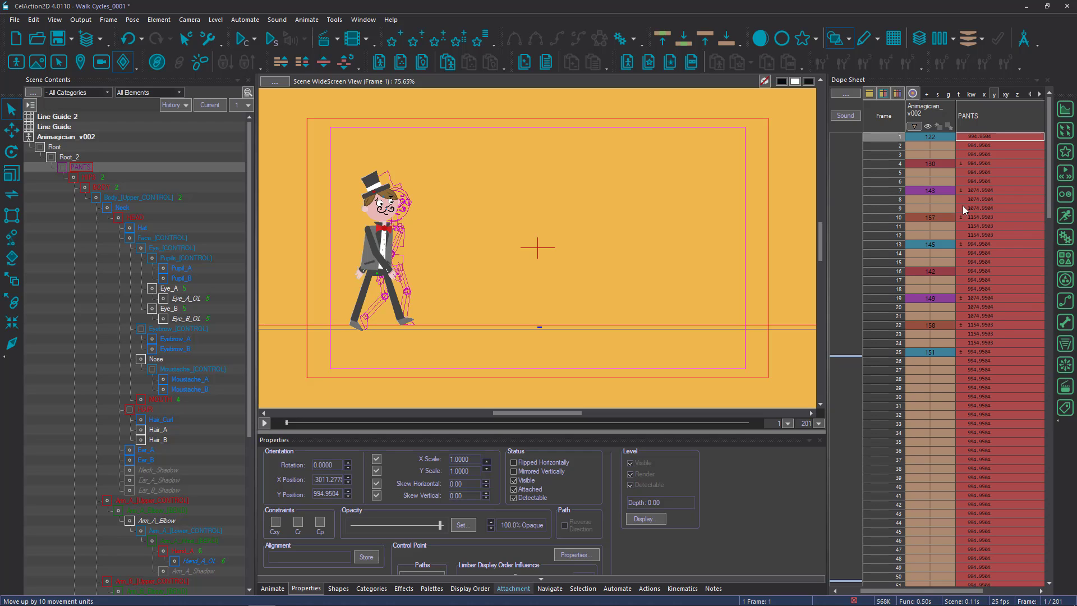
left_click(959, 162)
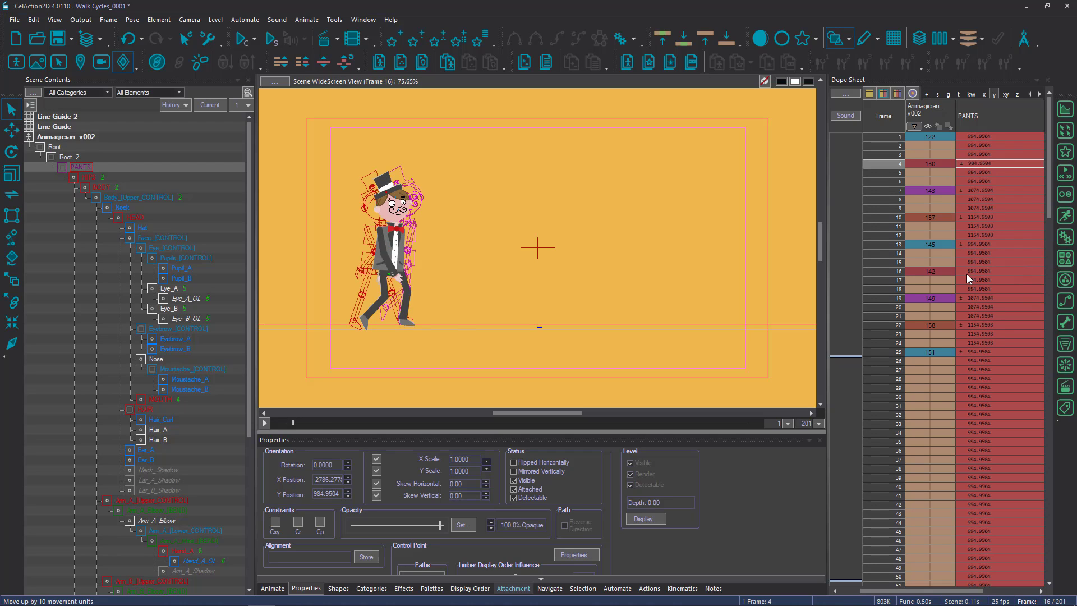
left_click(968, 274)
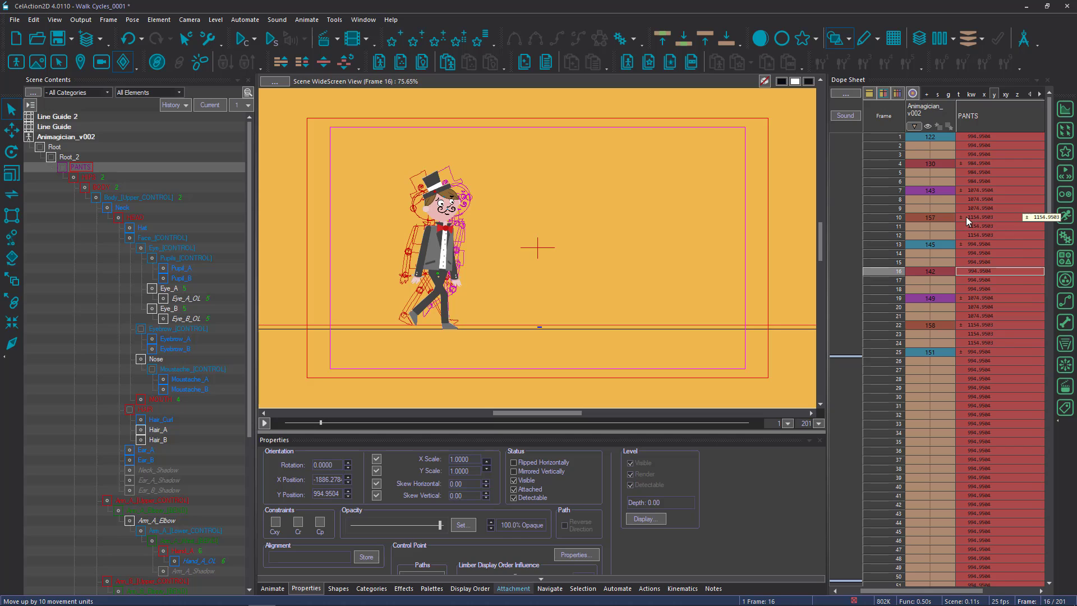
left_click(966, 139)
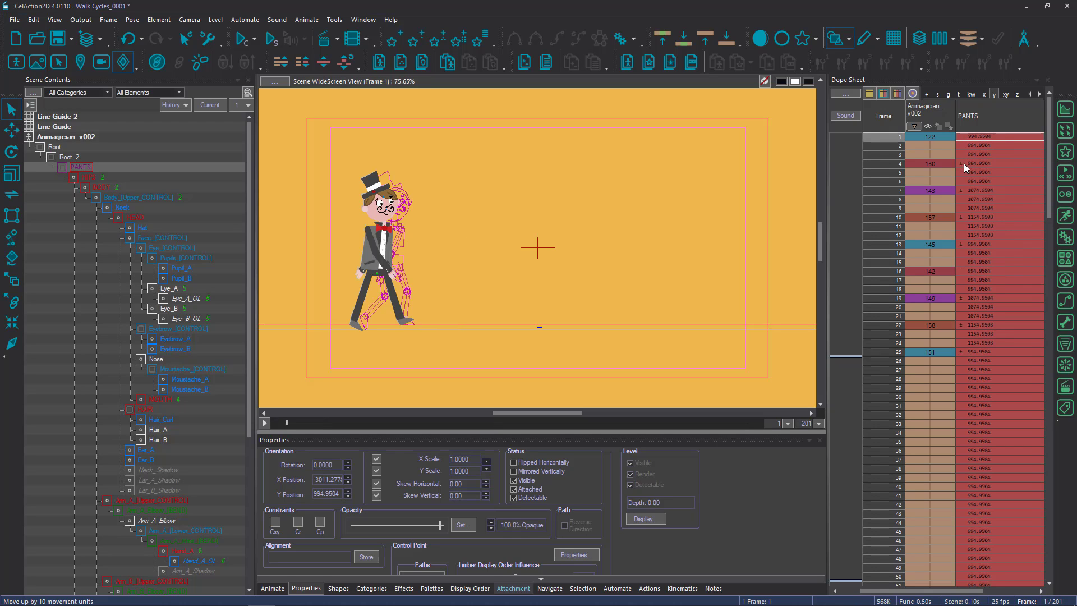
Return the dope sheet to the pose view and review the character's poses on frames 4, 7 and 1.
left_click(870, 97)
left_click(993, 164)
left_click(992, 190)
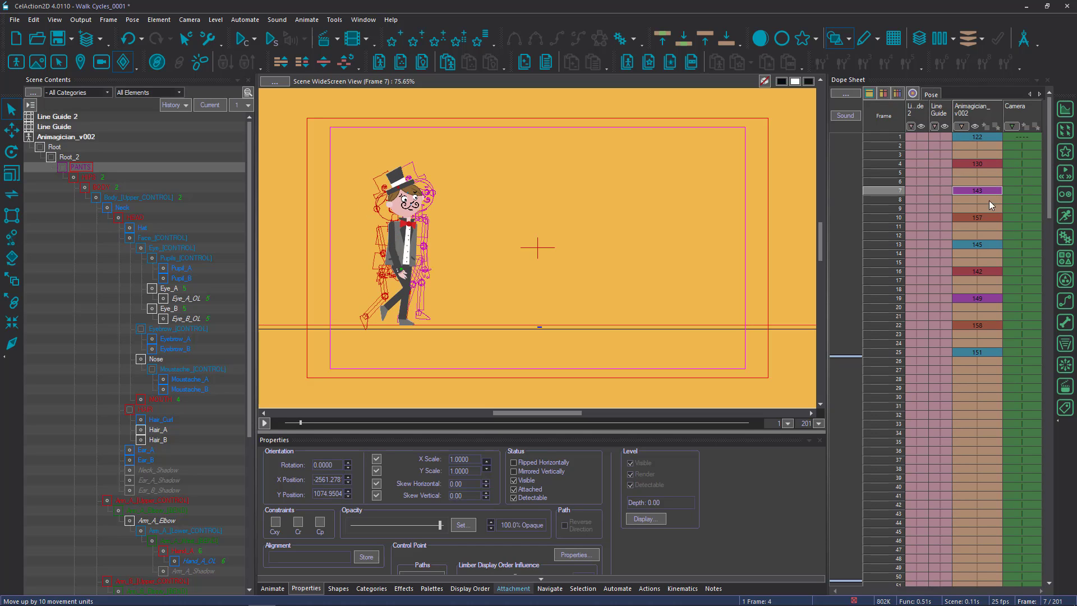
key("Home")
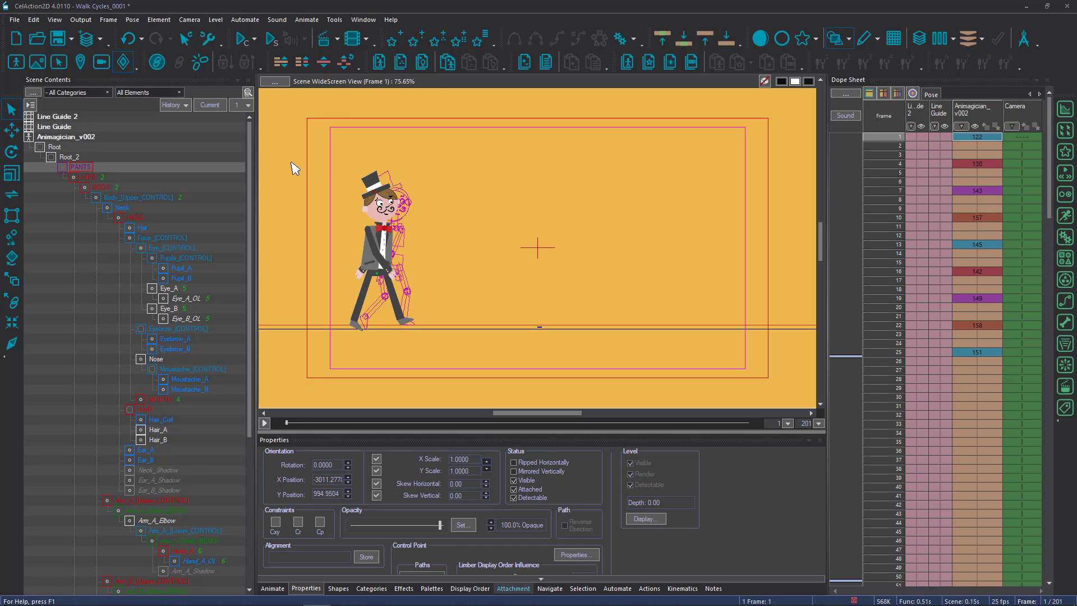
Show the HEAD element's channel in the dope sheet and rotate the head on frame 4 to 18.77.
left_click(376, 214)
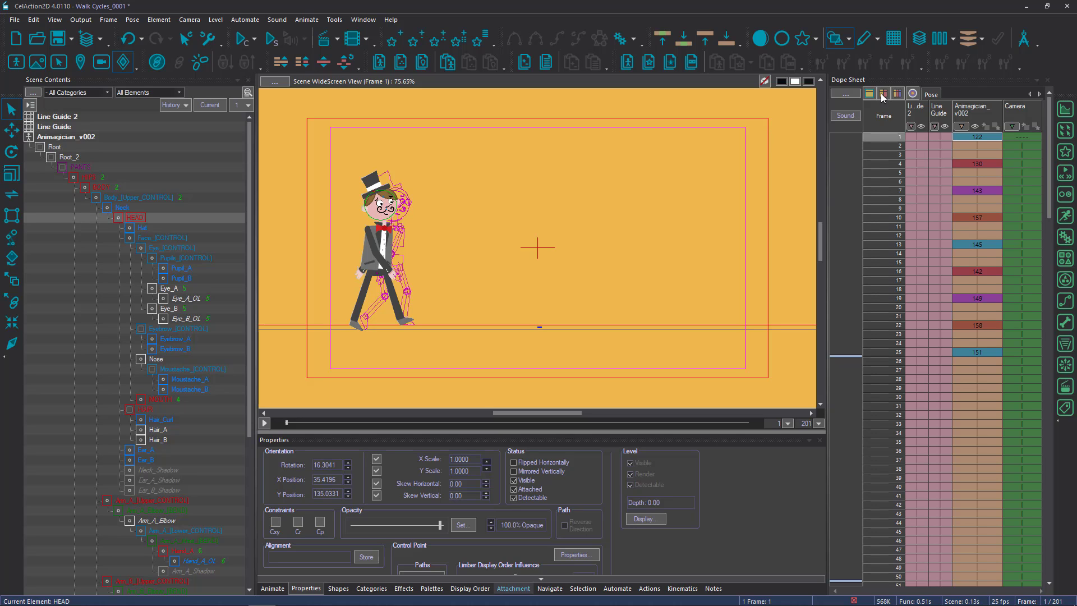
left_click(883, 96)
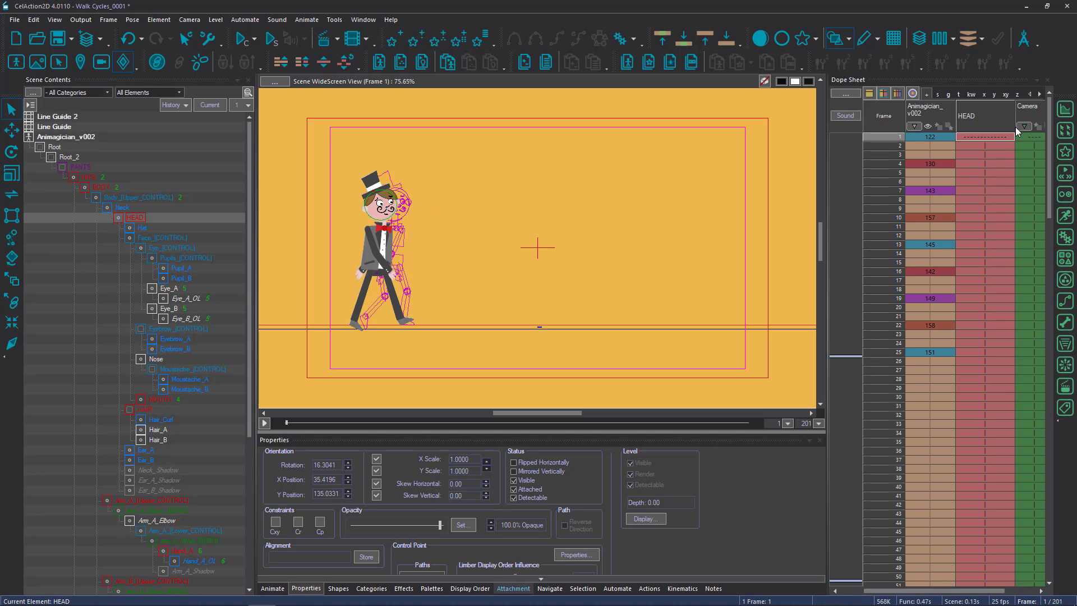
left_click(970, 165)
key("r")
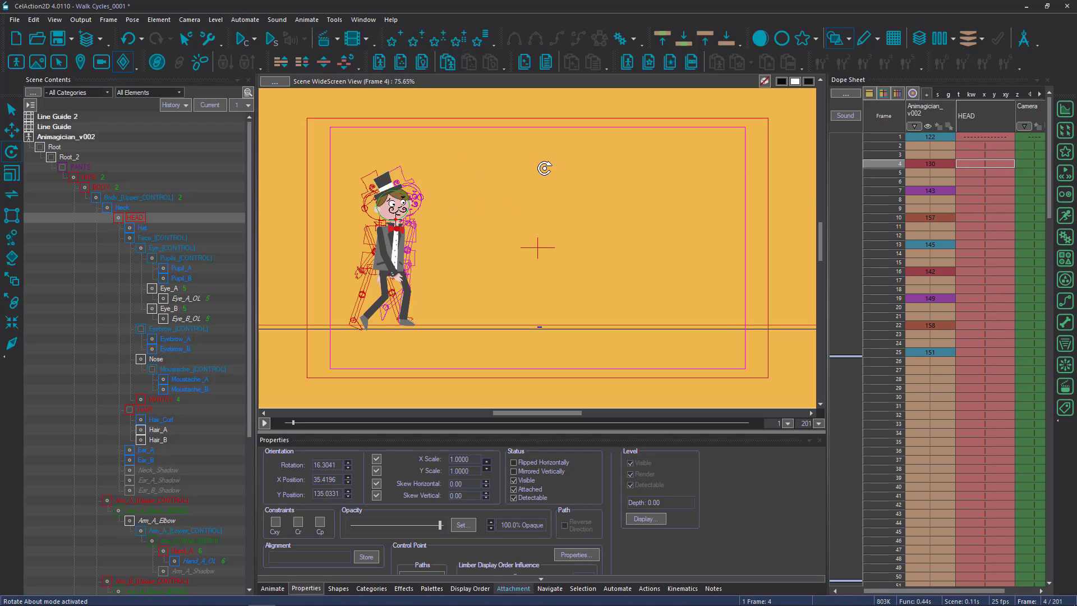
left_click_drag(487, 162, 485, 158)
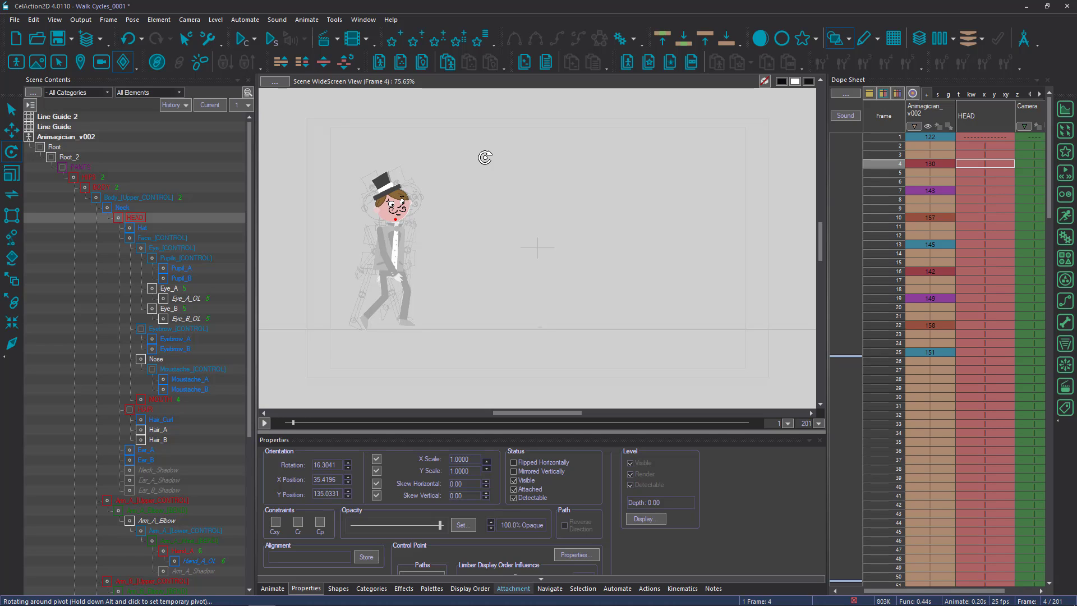
left_click_drag(485, 157, 486, 157)
Check the head on frame 7, and rotate HEAD on frame 10 to 11.57.
left_click(979, 191)
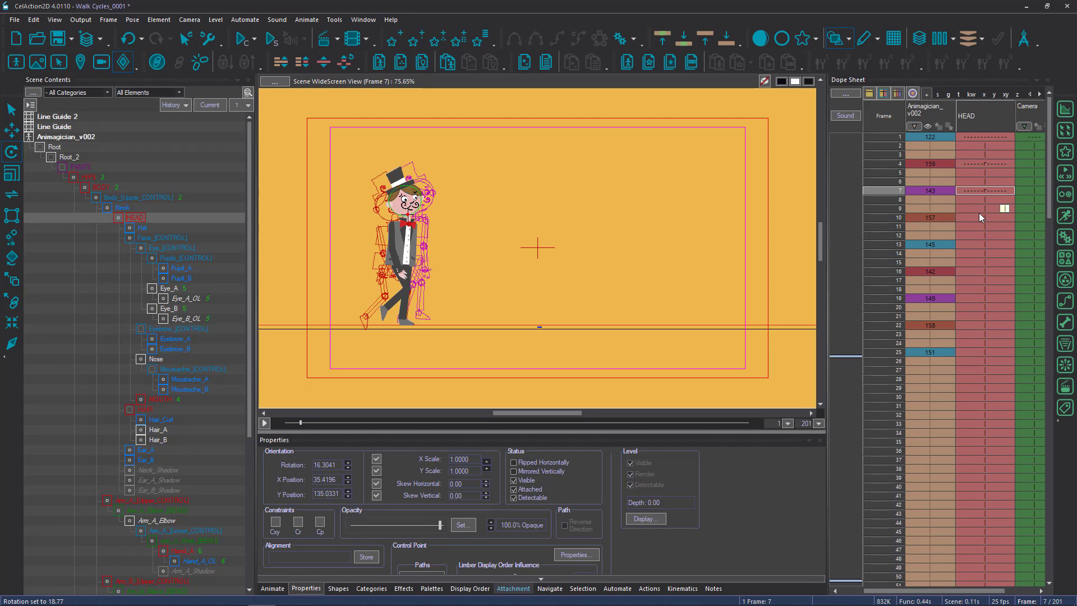
left_click(980, 217)
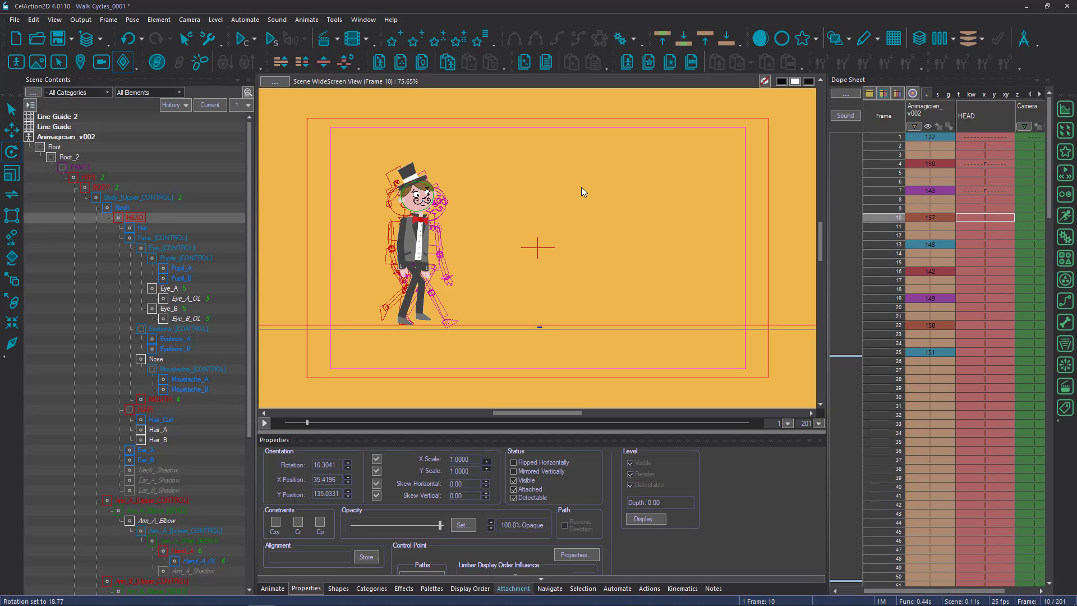
left_click_drag(529, 179, 535, 188)
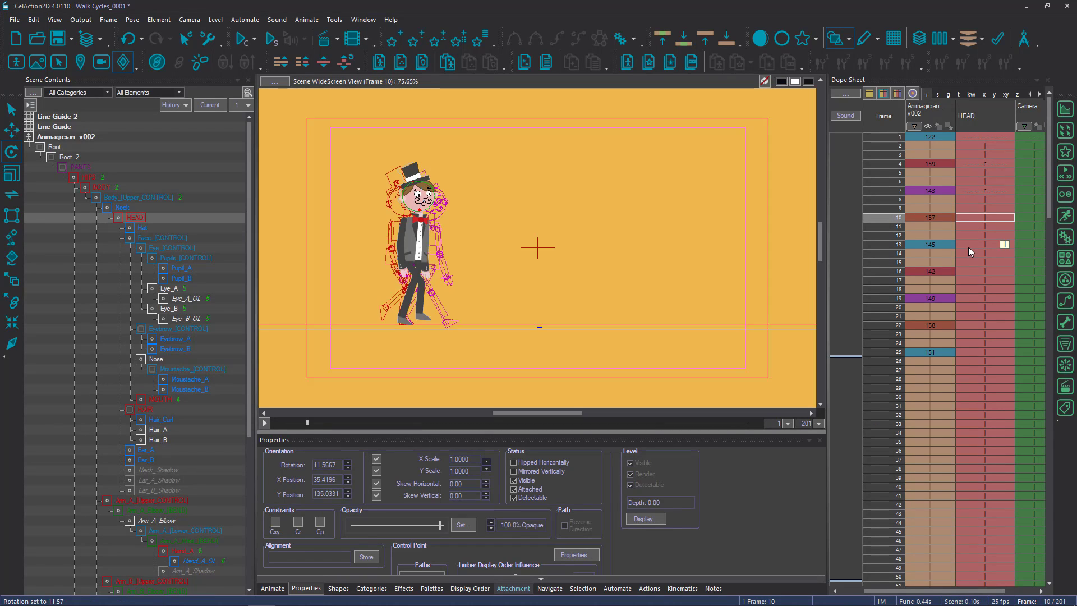
Check the head on frame 13, and rotate HEAD on frame 16 to 18.34.
left_click(969, 245)
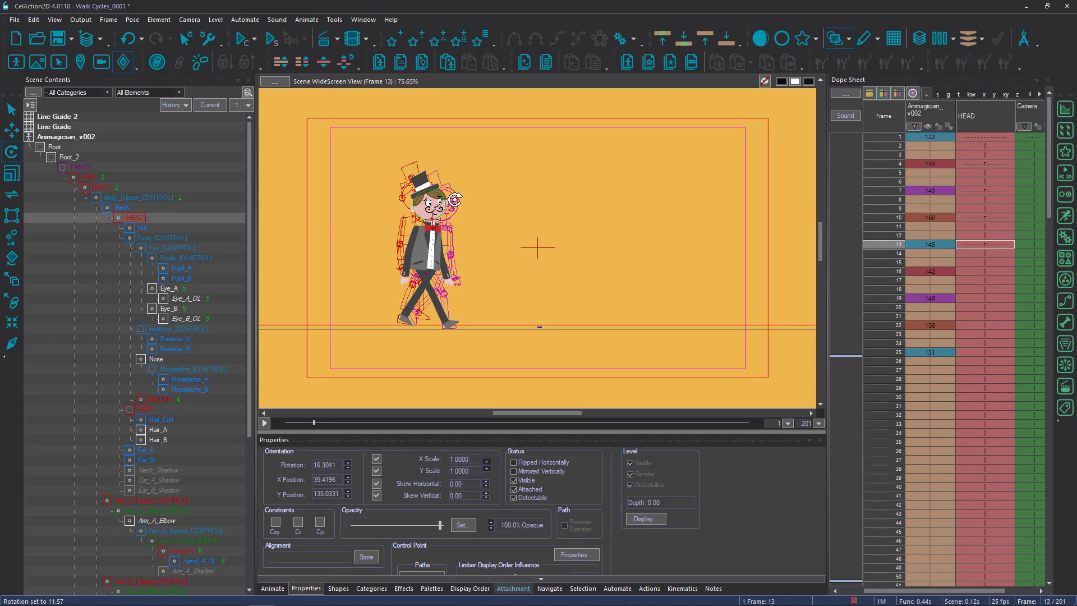
left_click(964, 272)
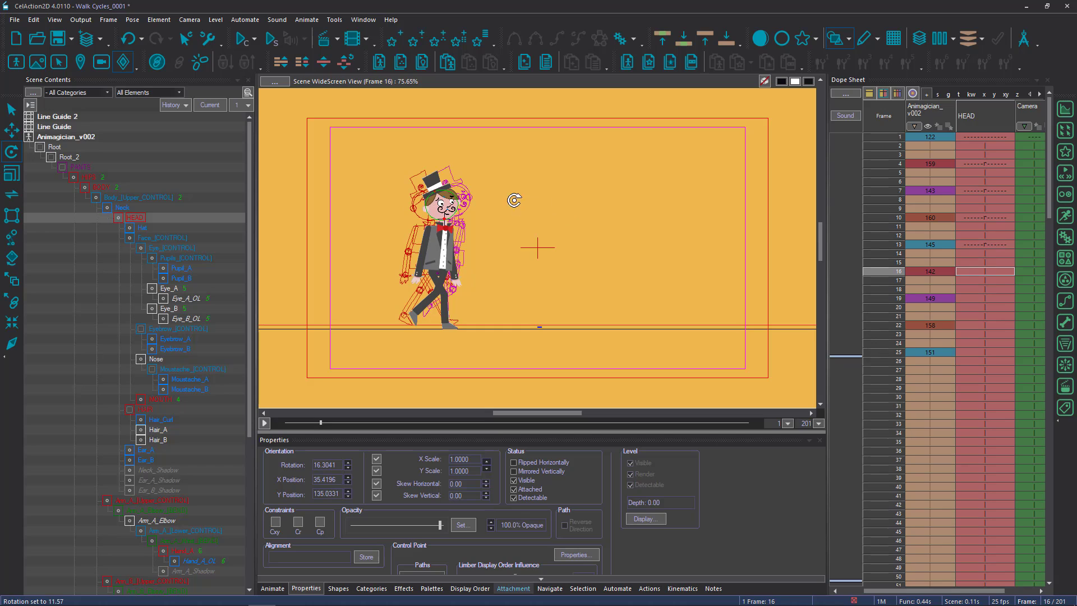
left_click_drag(495, 165, 494, 164)
Rotate HEAD on frame 22 to 12.96, checking the neighbouring poses on frames 19 and 25.
left_click(970, 299)
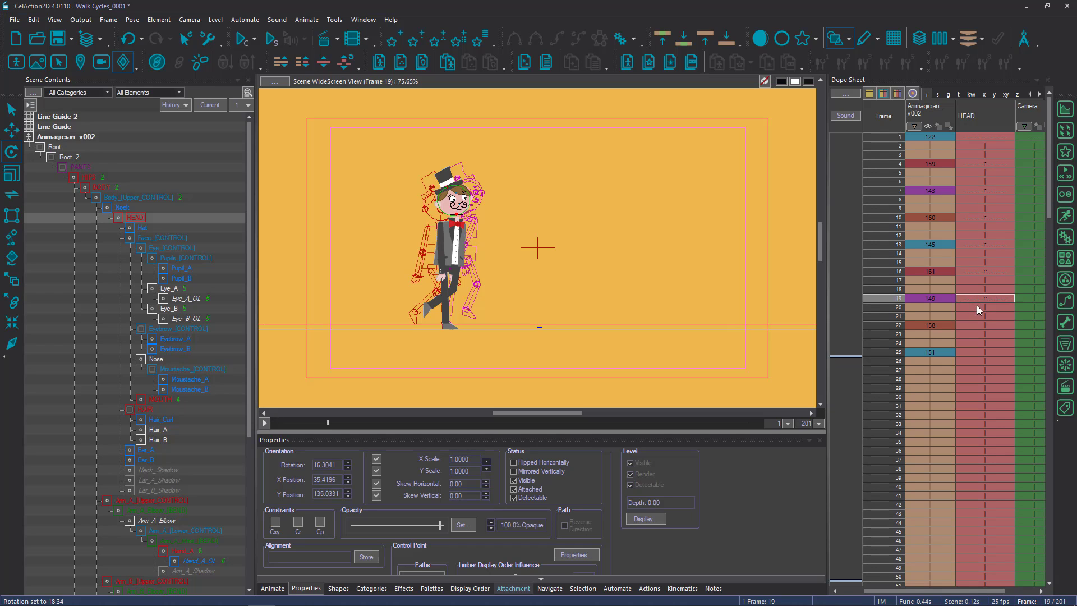
left_click(977, 324)
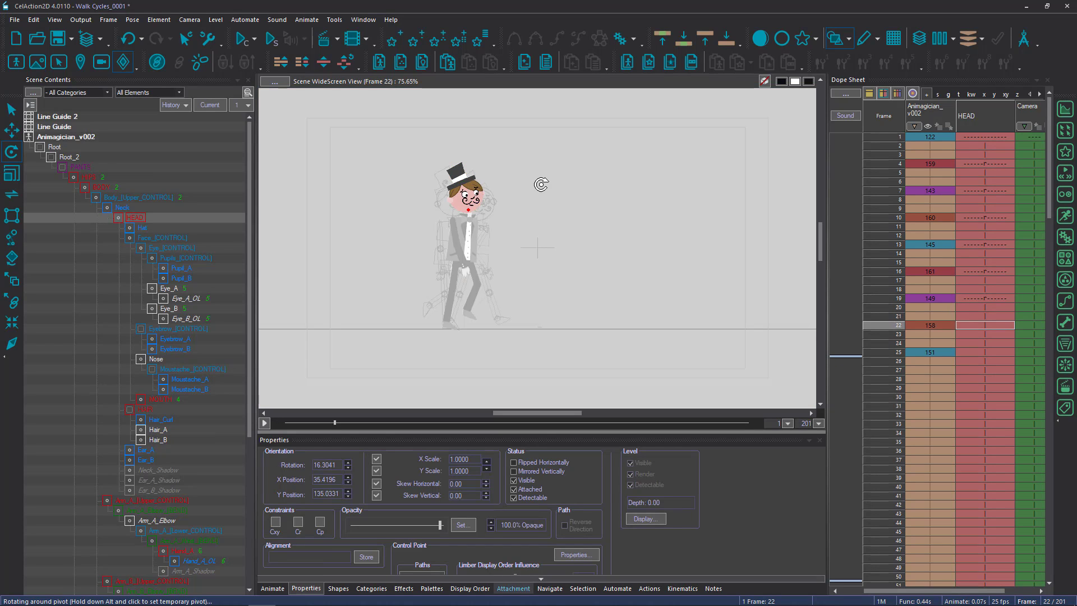
left_click_drag(541, 184, 542, 188)
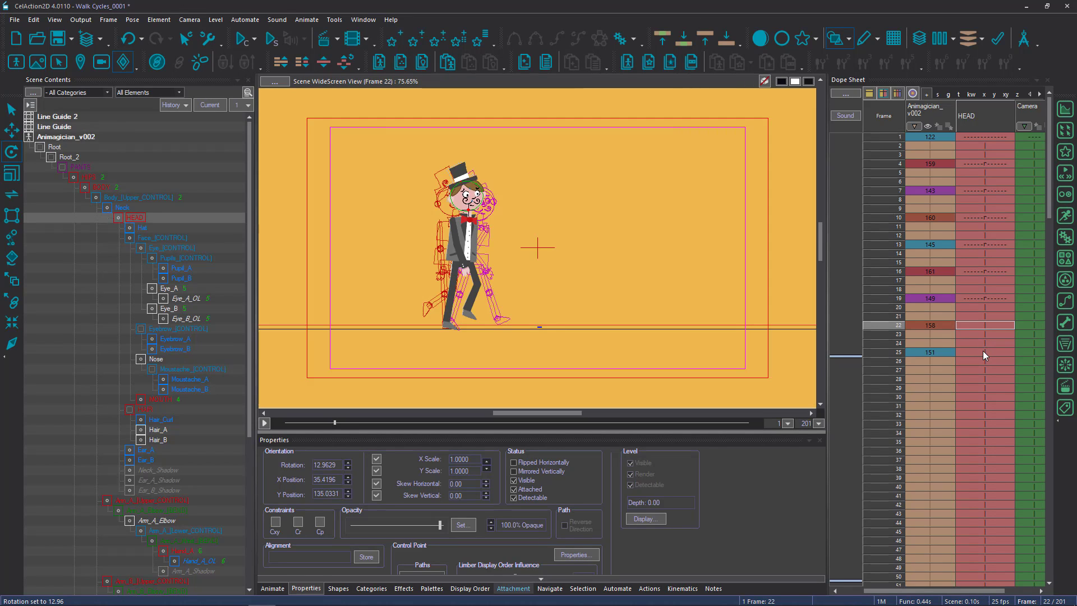
left_click(983, 351)
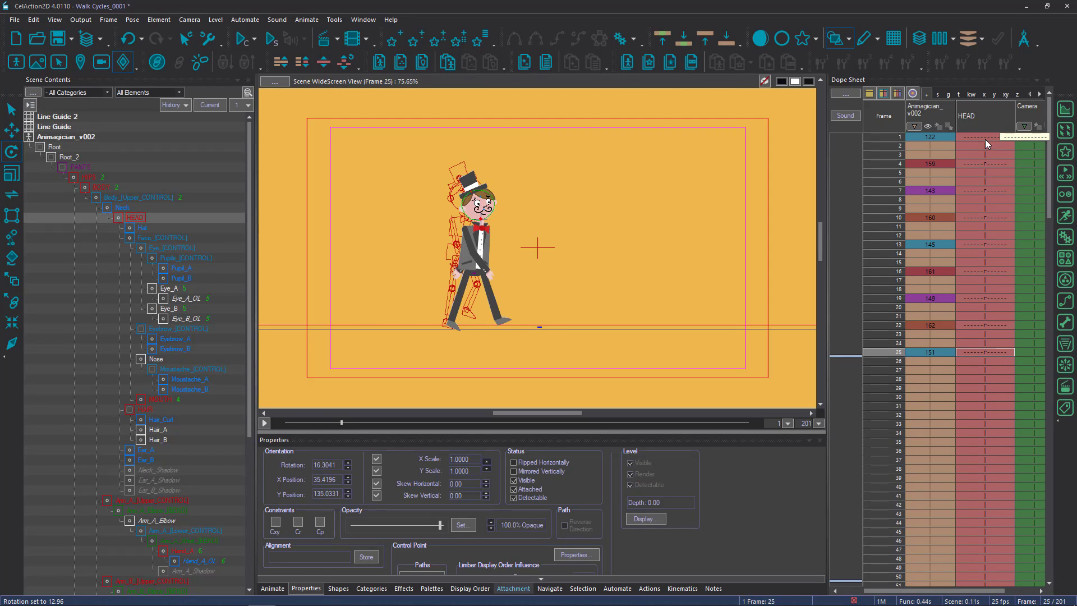
Play back frames 1 to 29 to check the head movement, then stop the playback.
left_click_drag(985, 139, 981, 385)
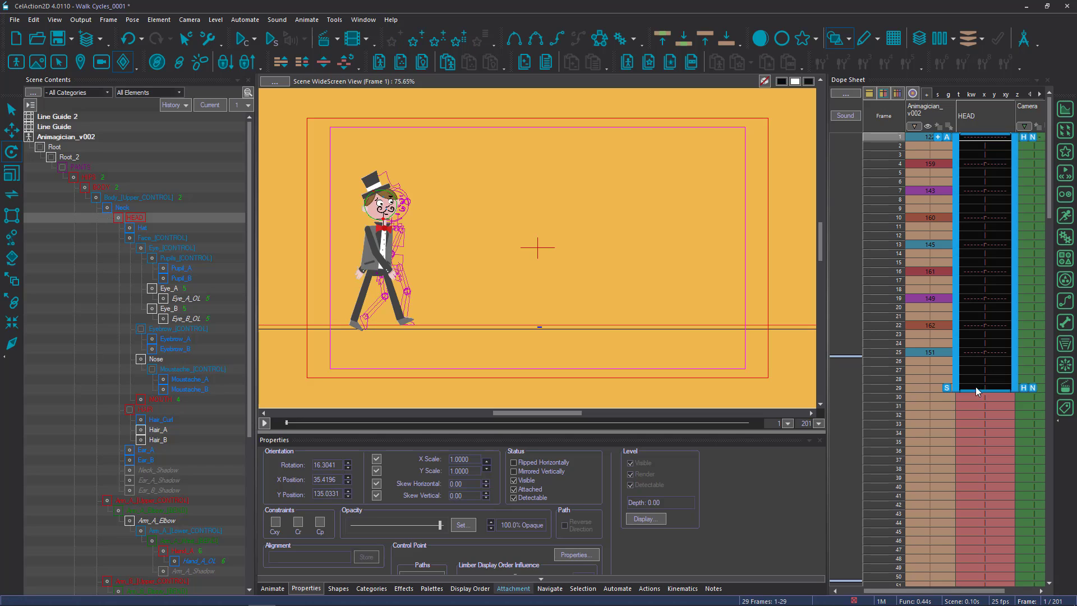
left_click(241, 39)
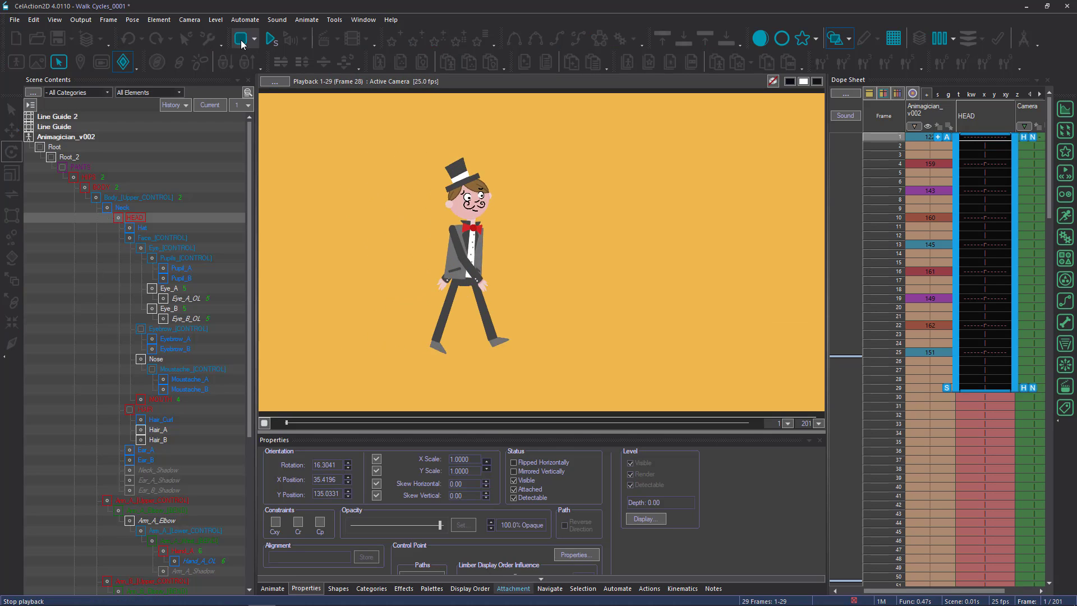
left_click(240, 39)
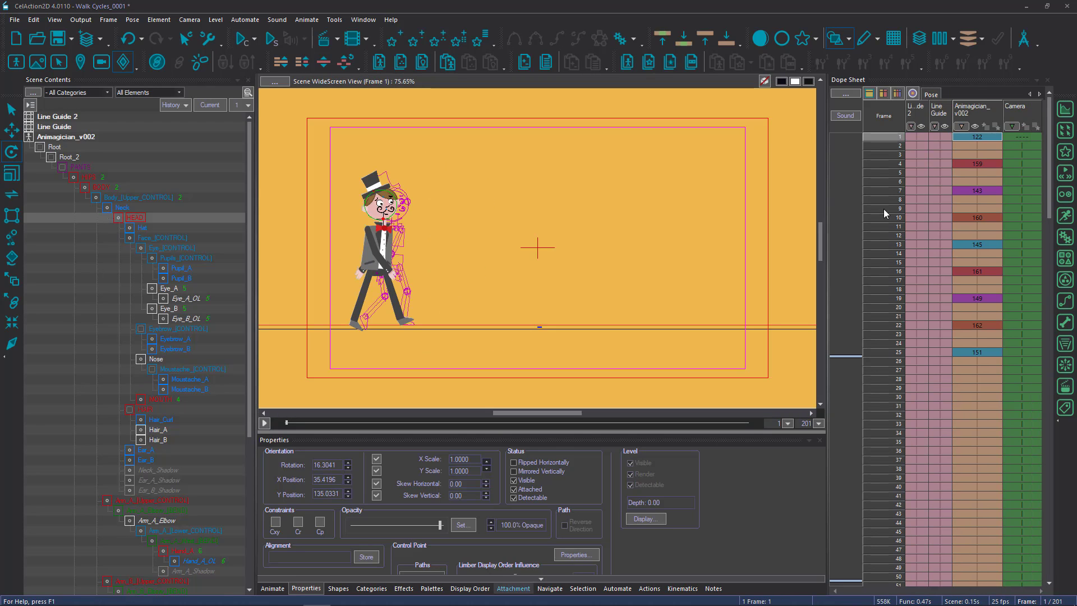
Select Arm_A_[Upper_CONTROL] and compare the arm poses on frames 1, 4 and 7.
left_click(973, 164)
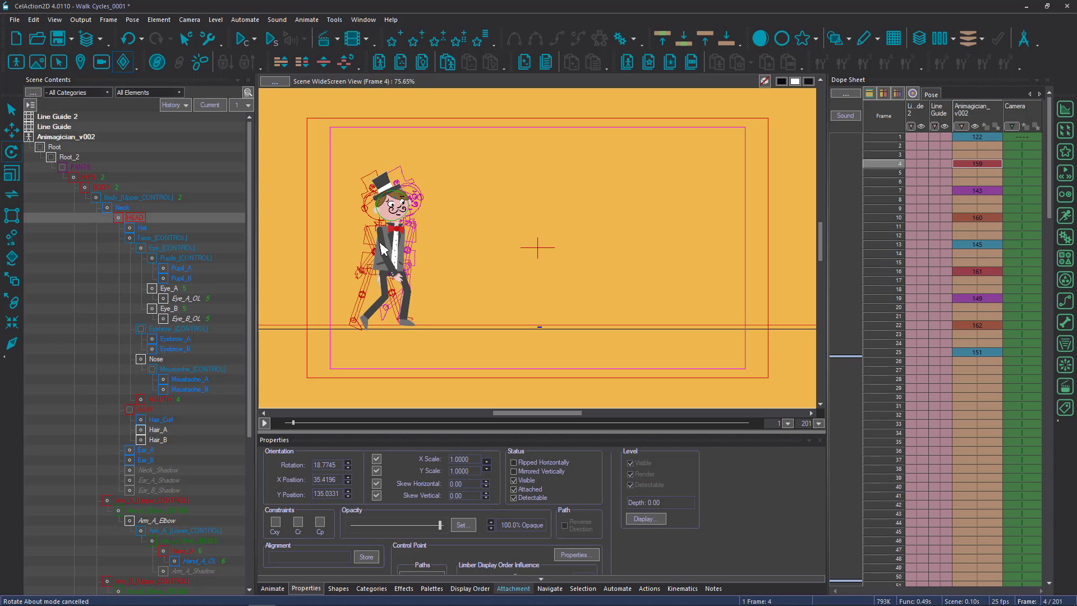
left_click(382, 249)
left_click(977, 138)
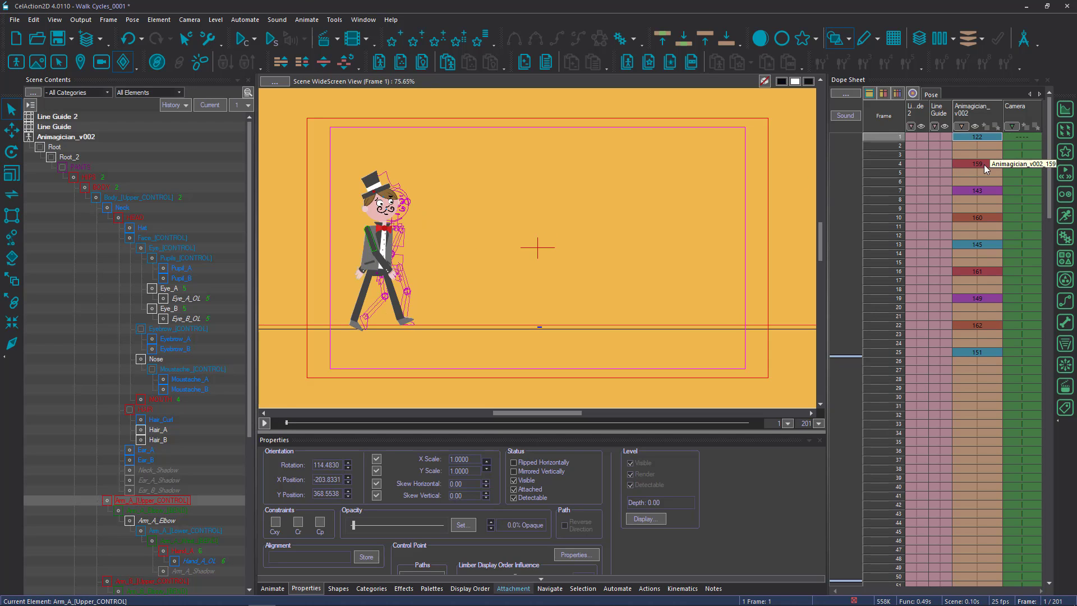
left_click(974, 162)
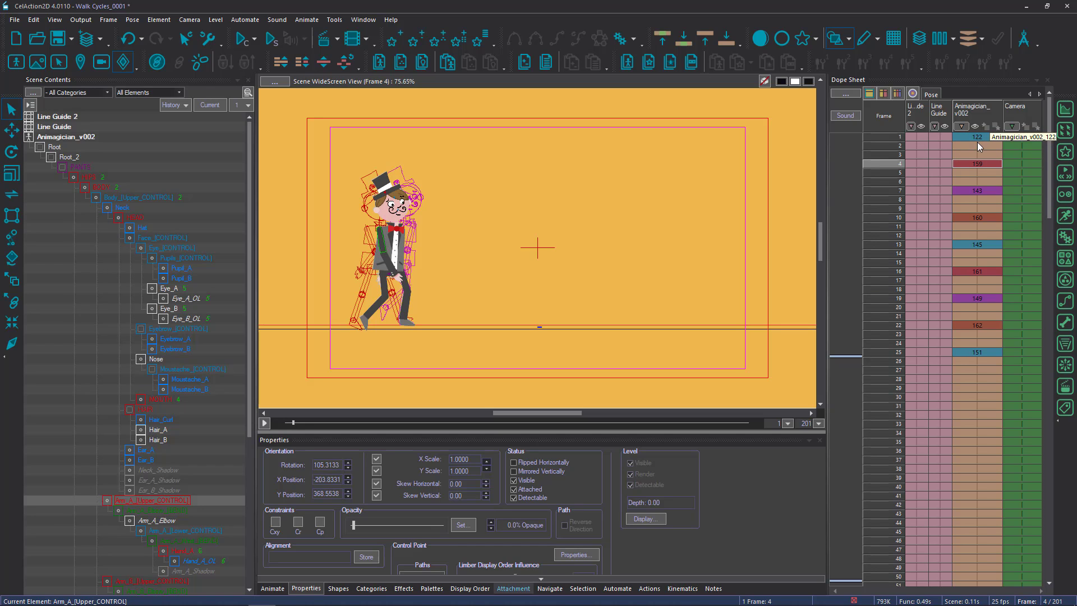
left_click(980, 190)
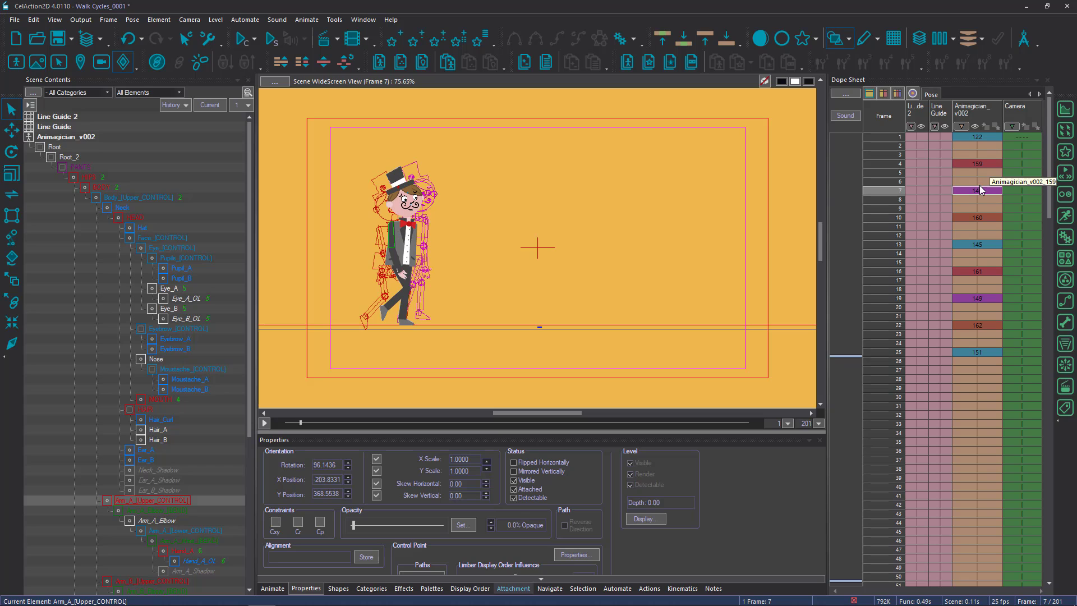
left_click(978, 151)
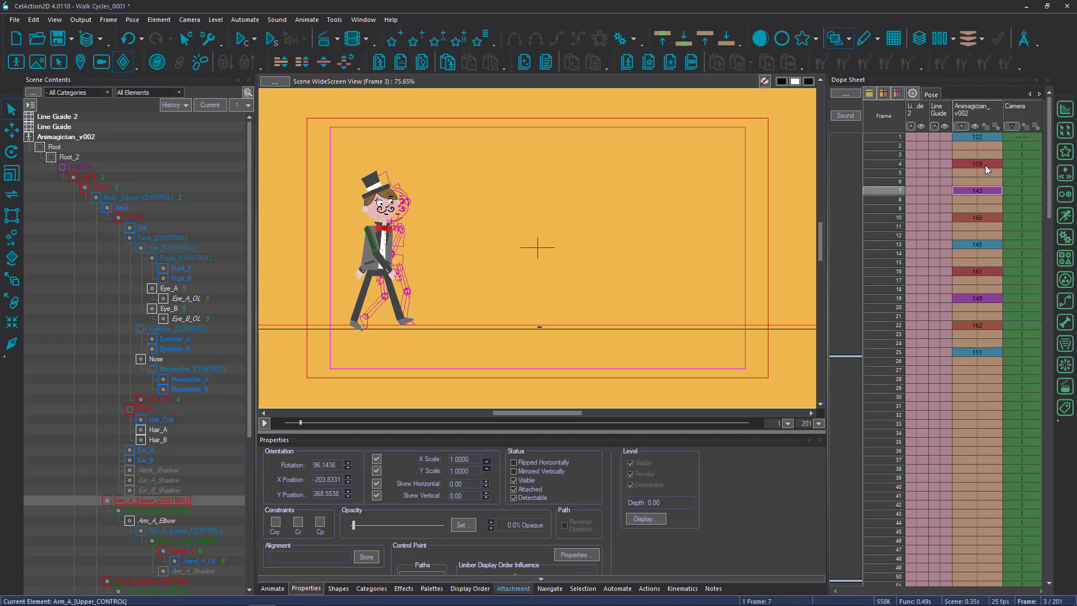
left_click(985, 140)
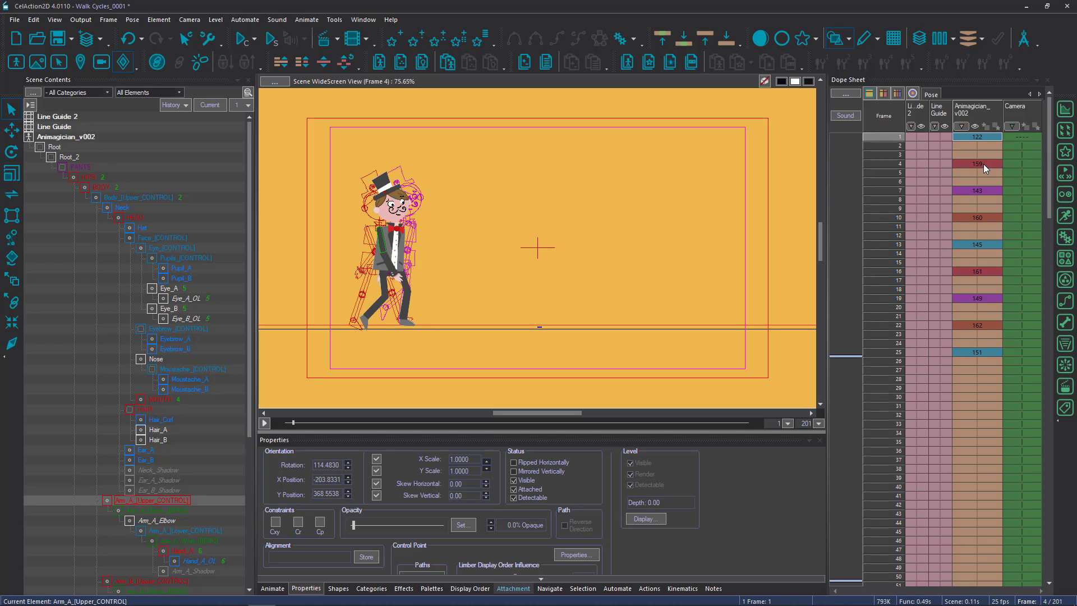
left_click(984, 164)
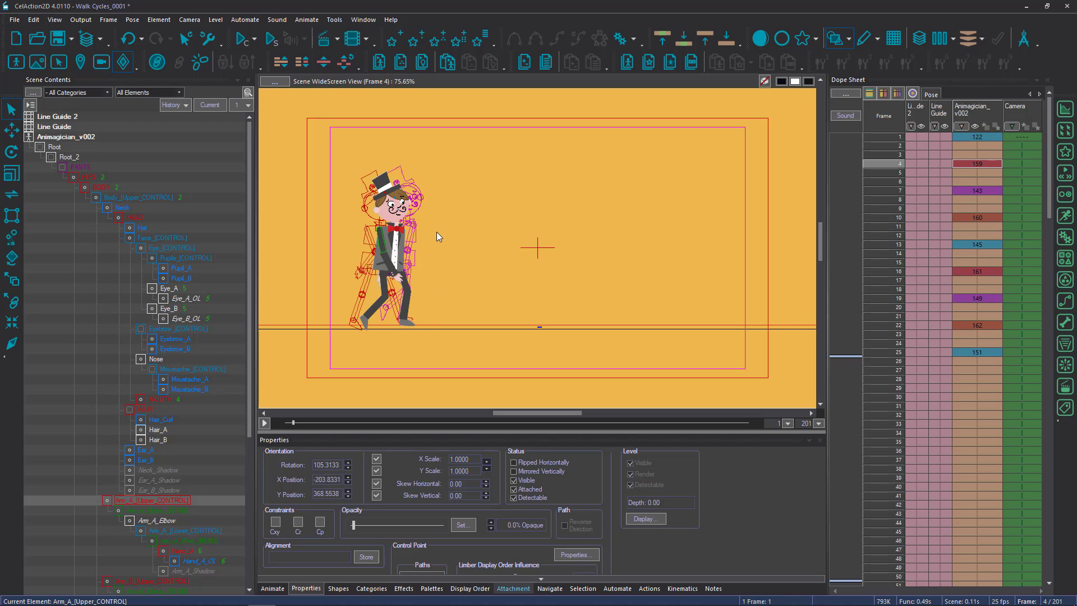
Select Arm_B_[Upper_CONTROL] and rotate it on frame 4 to 243.09.
left_click(387, 291)
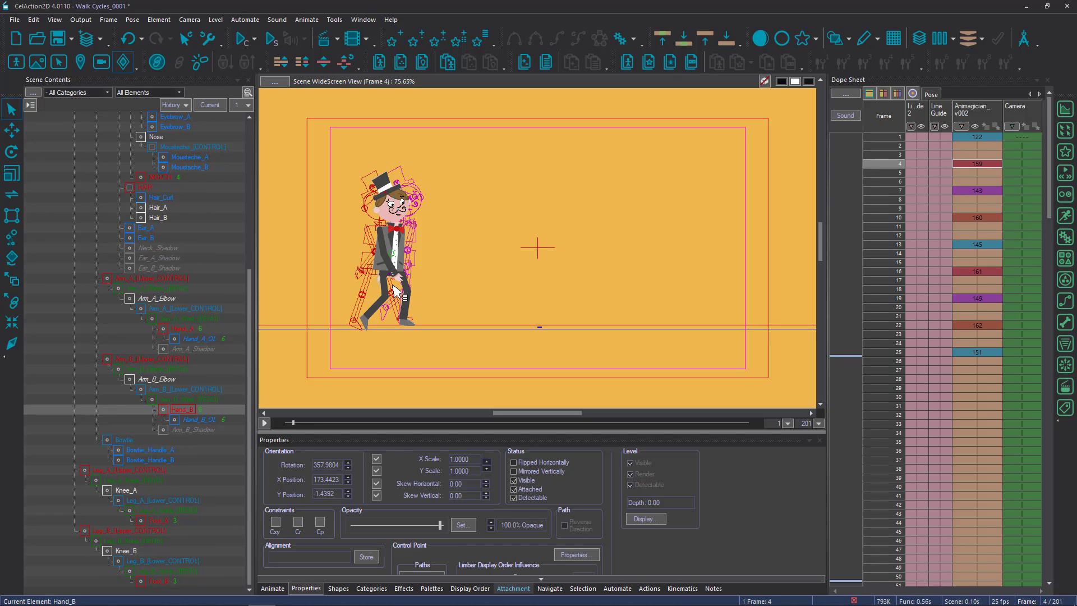
left_click(396, 290)
left_click(396, 289)
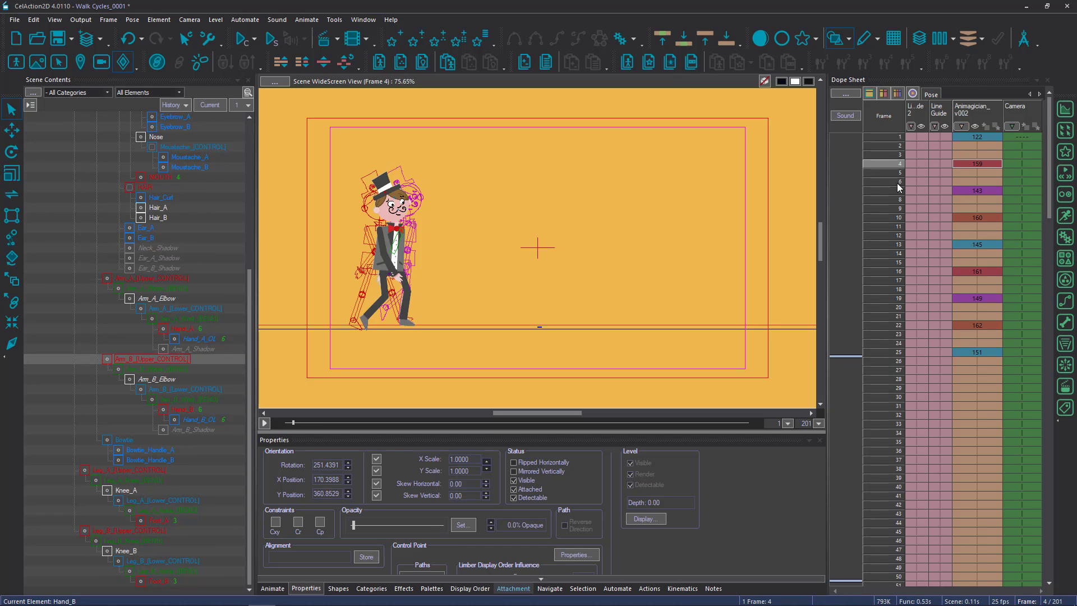
left_click(963, 155)
left_click(966, 163)
key("r")
left_click_drag(415, 289, 395, 309)
Compare the arm between frames 1 and 4, and rotate Arm_B_[Upper_CONTROL] on frame 5 to 246.31.
left_click(981, 138)
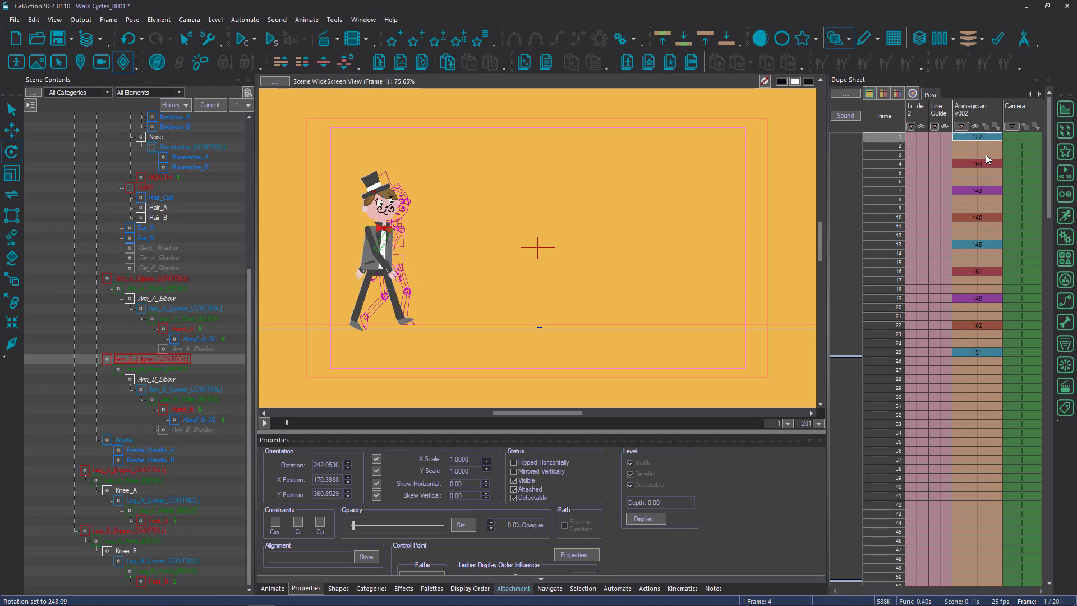
left_click(986, 163)
left_click(992, 170)
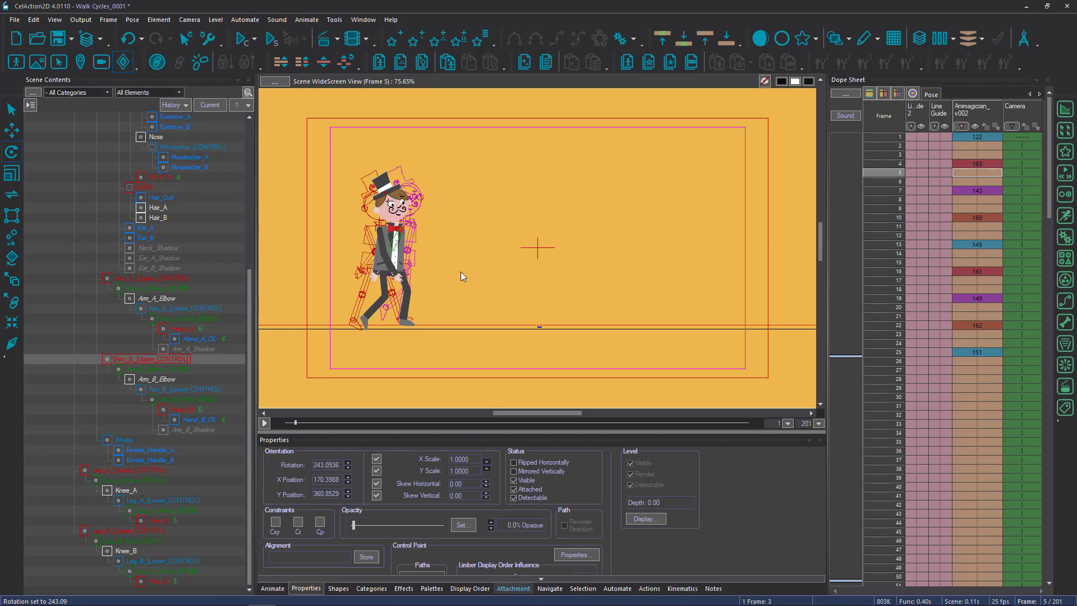
left_click_drag(417, 287, 446, 288)
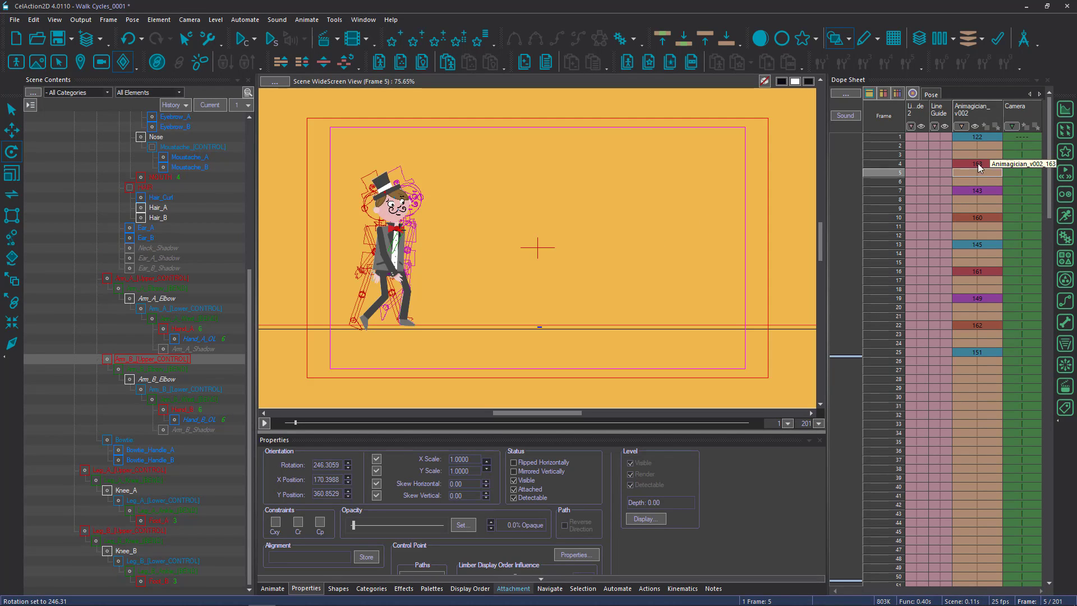
Hold the adjusted frame 5 pose over frames 4 and 5, and go to frame 7.
left_click_drag(979, 167, 987, 170)
left_click(1012, 164)
left_click(956, 191)
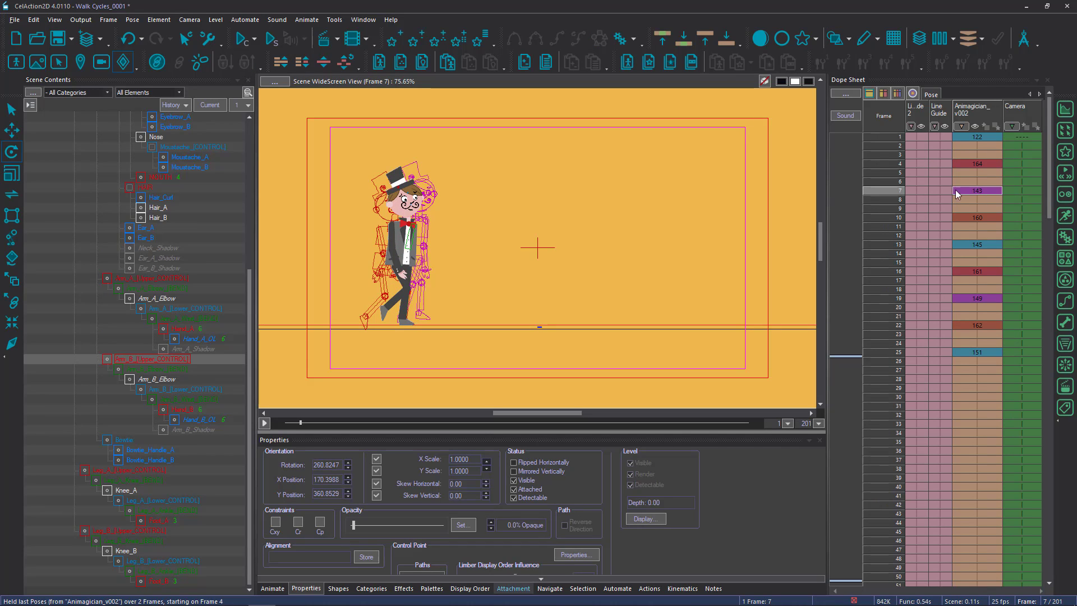
Compare the arms on frames 10 and 13, and rotate Arm_A_[Upper_CONTROL] on frame 10 to 83.33.
left_click(967, 217)
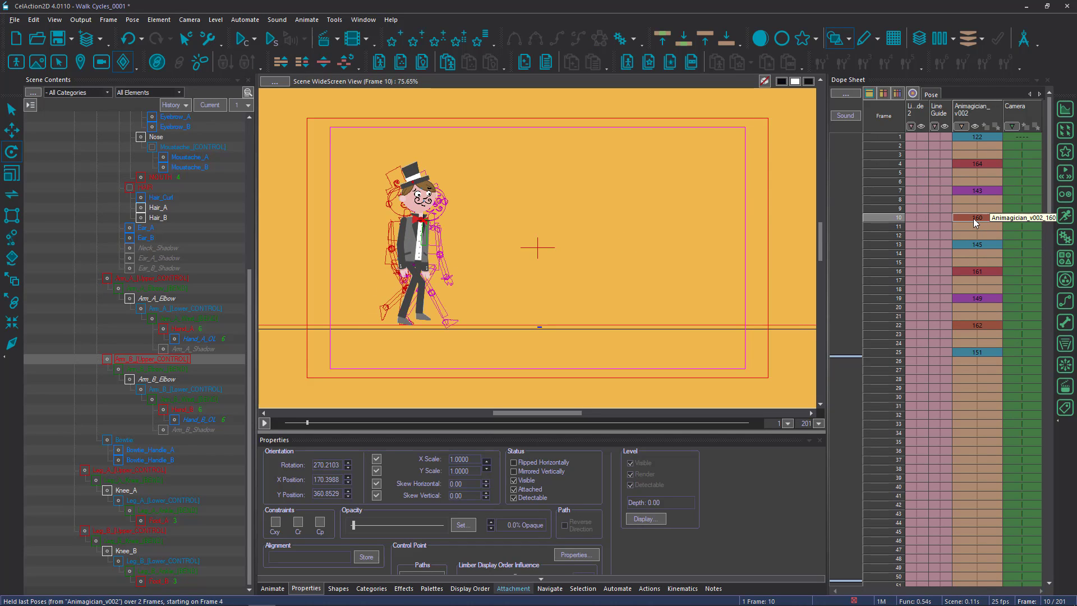
left_click(977, 245)
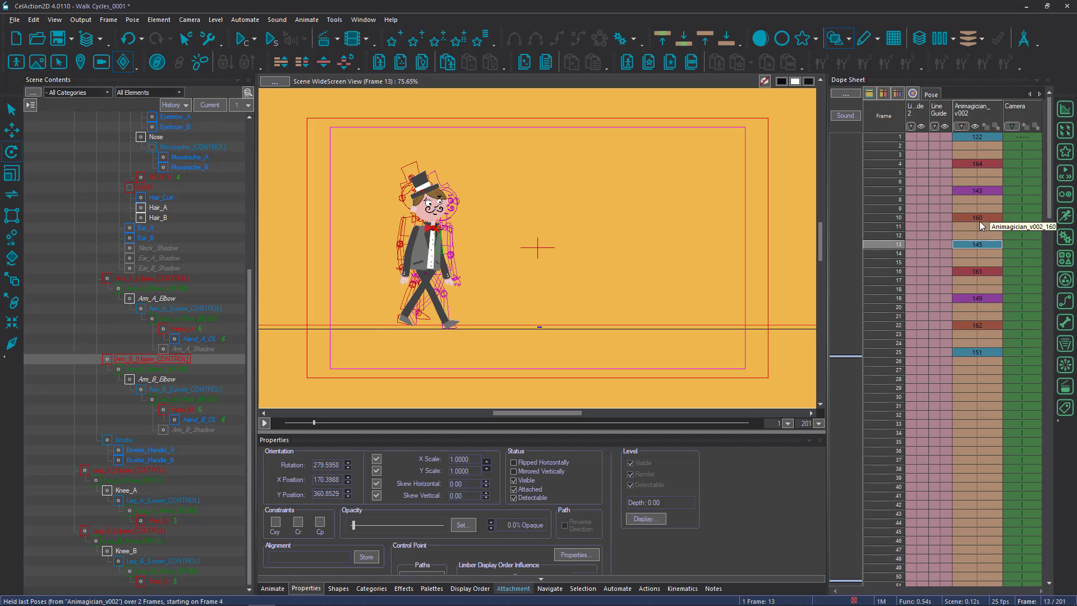
left_click(980, 218)
left_click_drag(408, 230, 394, 296)
key("Escape")
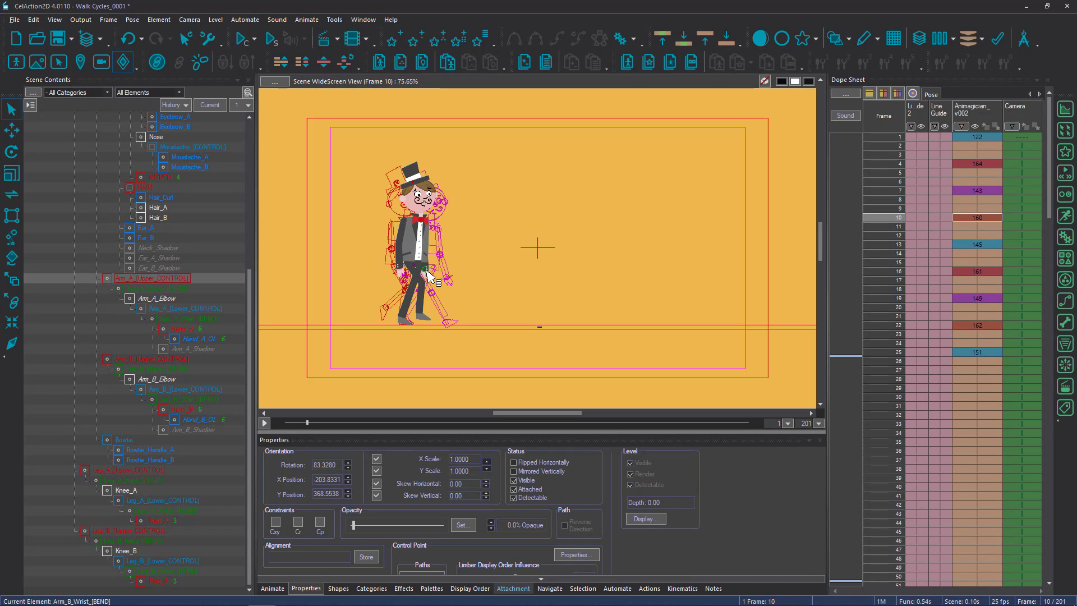
Rotate Arm_B_[Upper_CONTROL] on frame 10 to 276.50 and go to frame 13.
left_click(439, 271)
left_click(436, 263)
key("r")
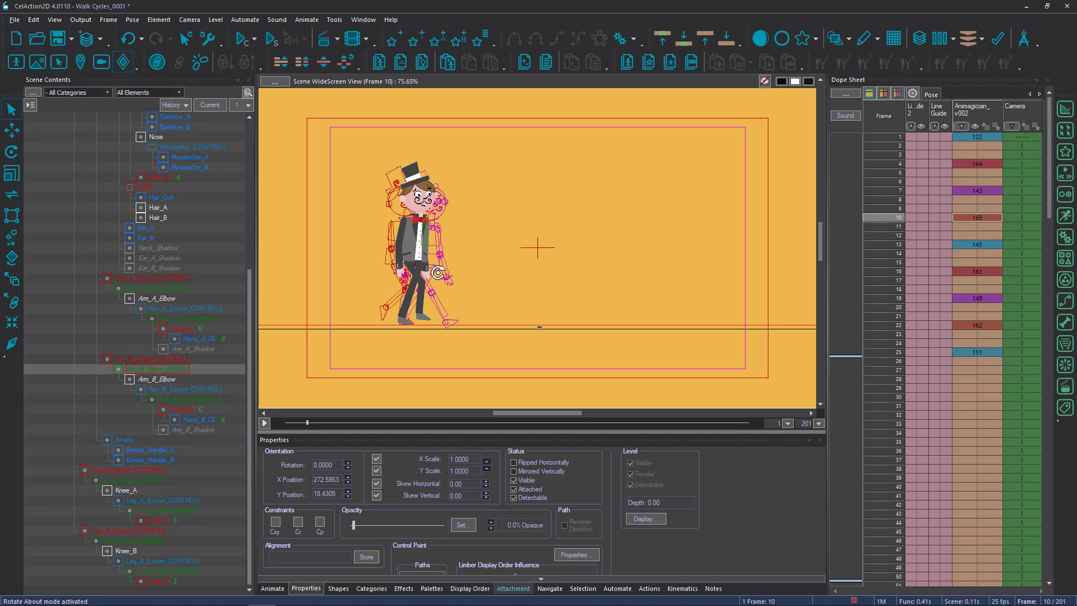
left_click_drag(437, 271, 445, 274)
left_click(966, 247)
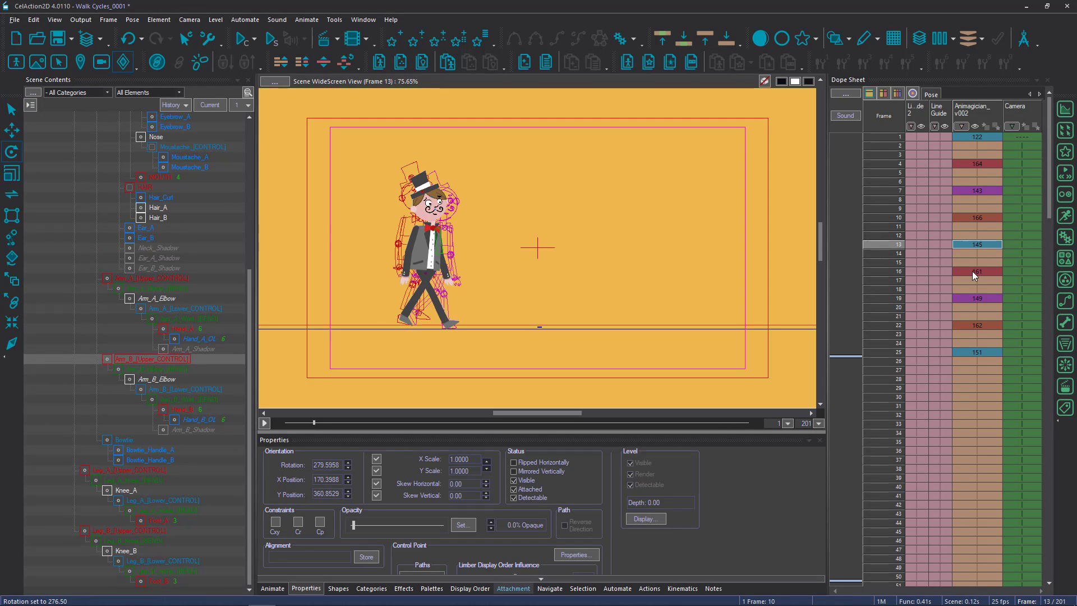
Examine the arm swing across the key poses on frames 13, 16, 19, 22 and 25.
left_click(974, 271)
left_click(974, 264)
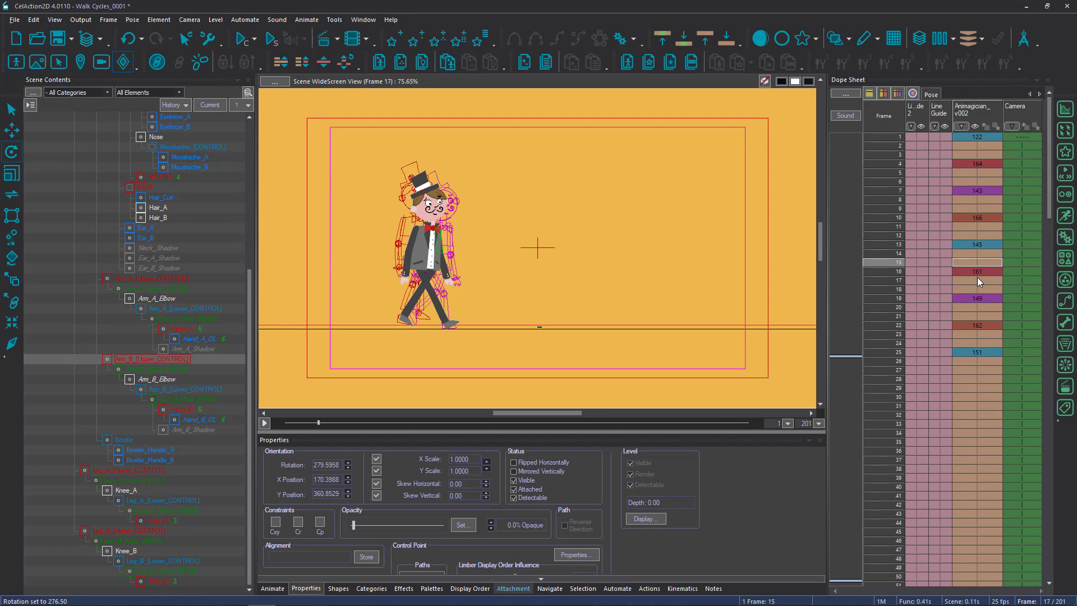
left_click(914, 256)
left_click(973, 247)
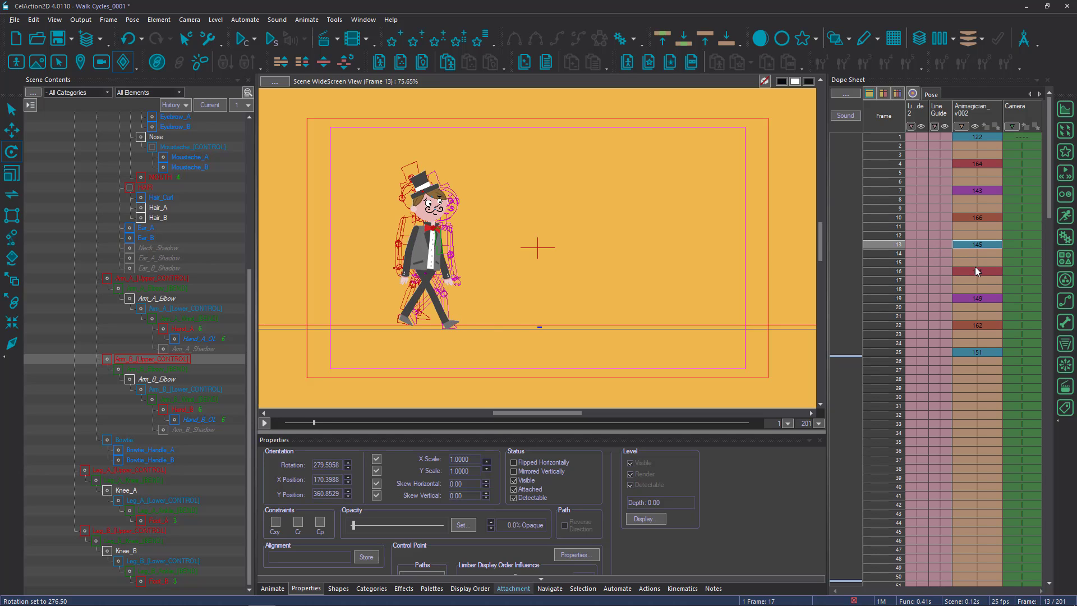
left_click(965, 246)
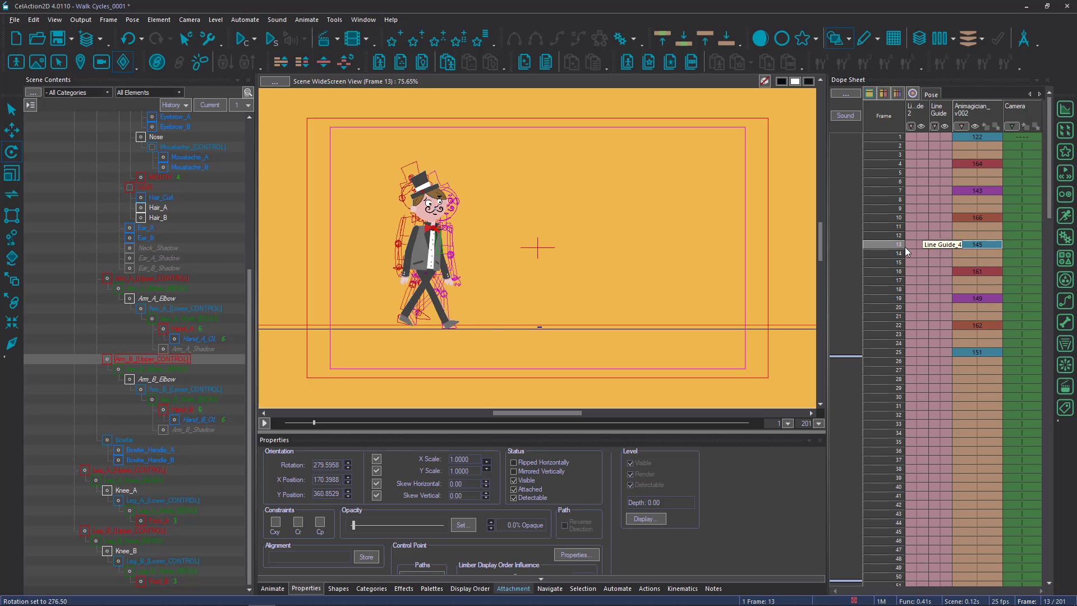
left_click(969, 270)
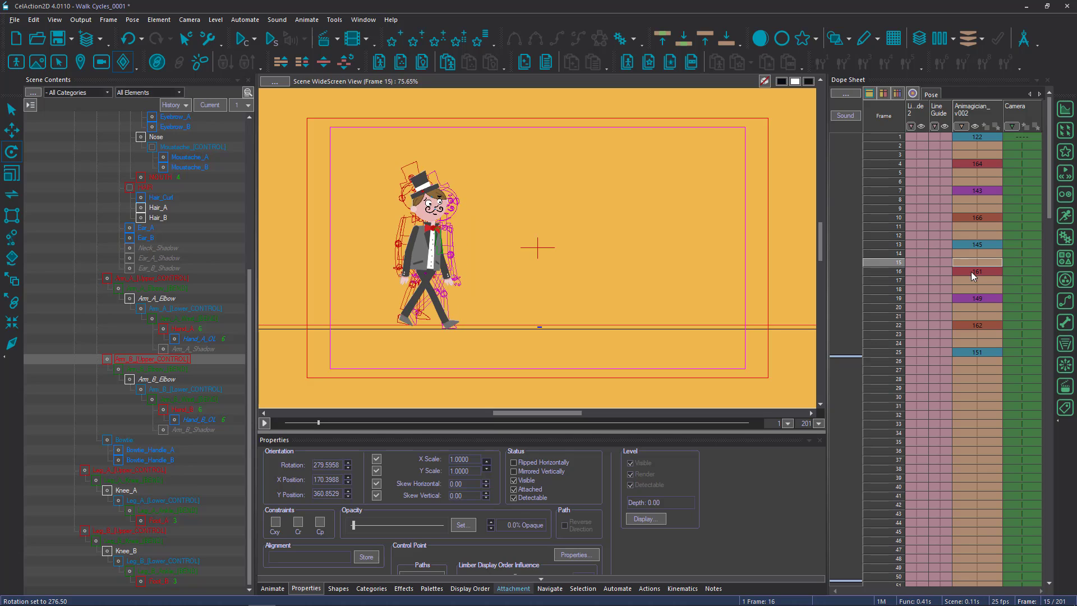
left_click(978, 299)
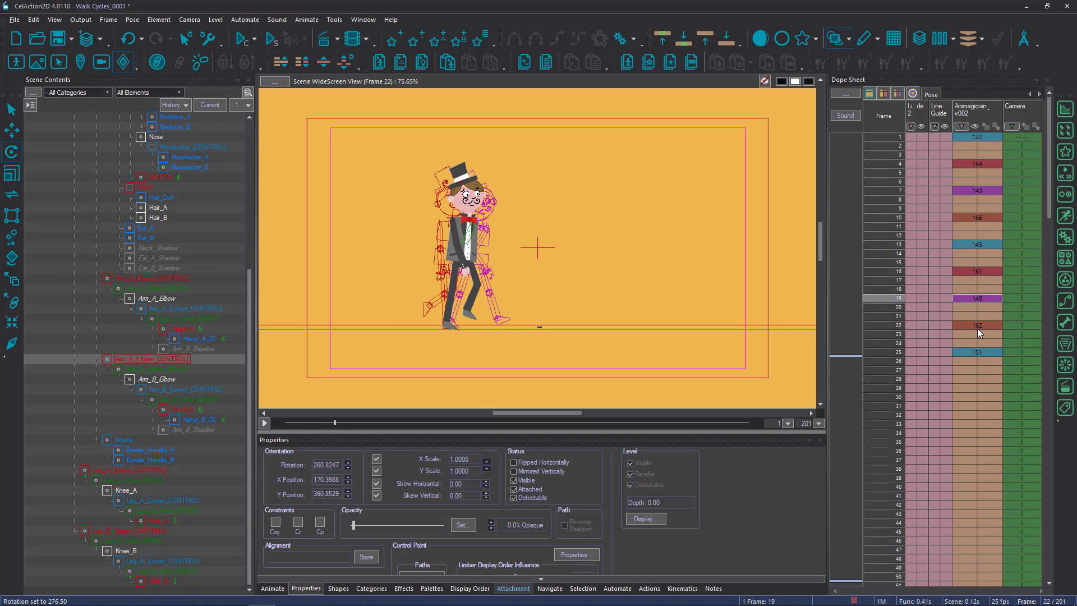
left_click(977, 325)
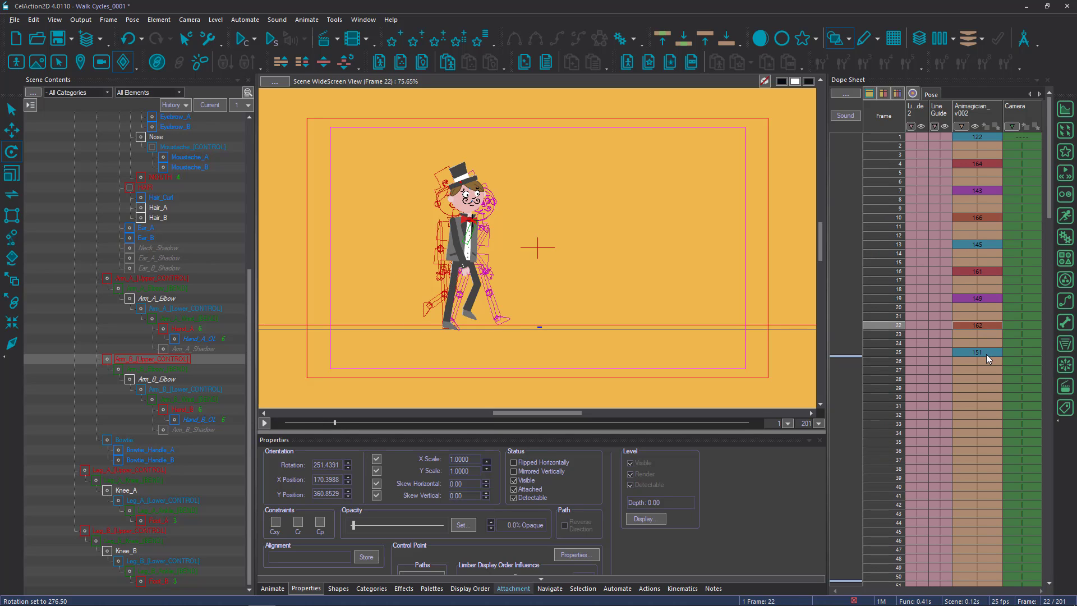
left_click(986, 355)
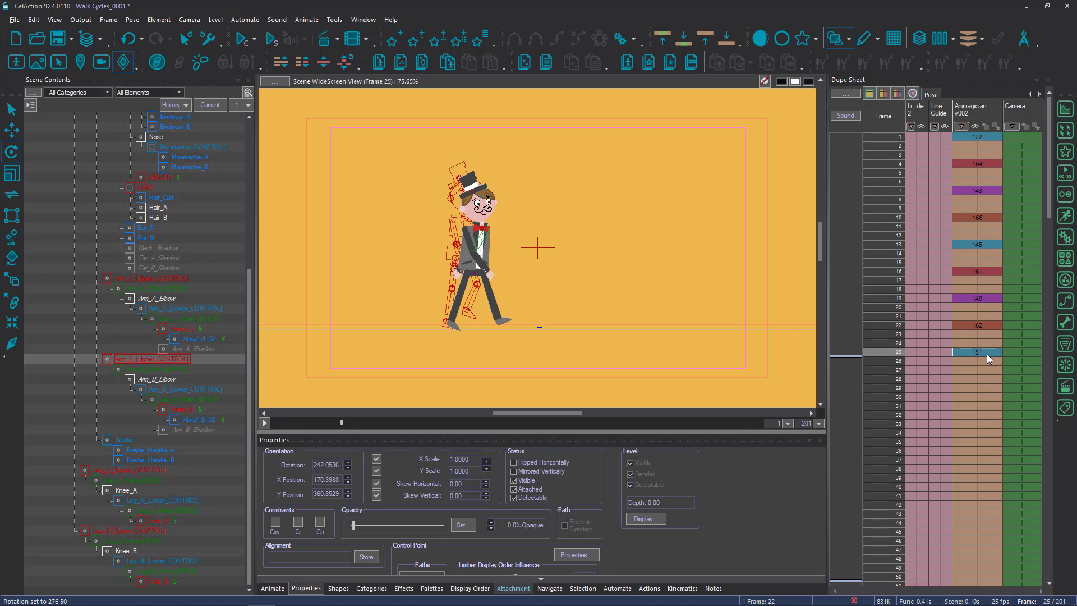
On frame 22, rotate Arm_A_[Upper_CONTROL] to 108.37 and Arm_B_[Upper_CONTROL] to 245.91, checking against frame 25.
left_click(982, 325)
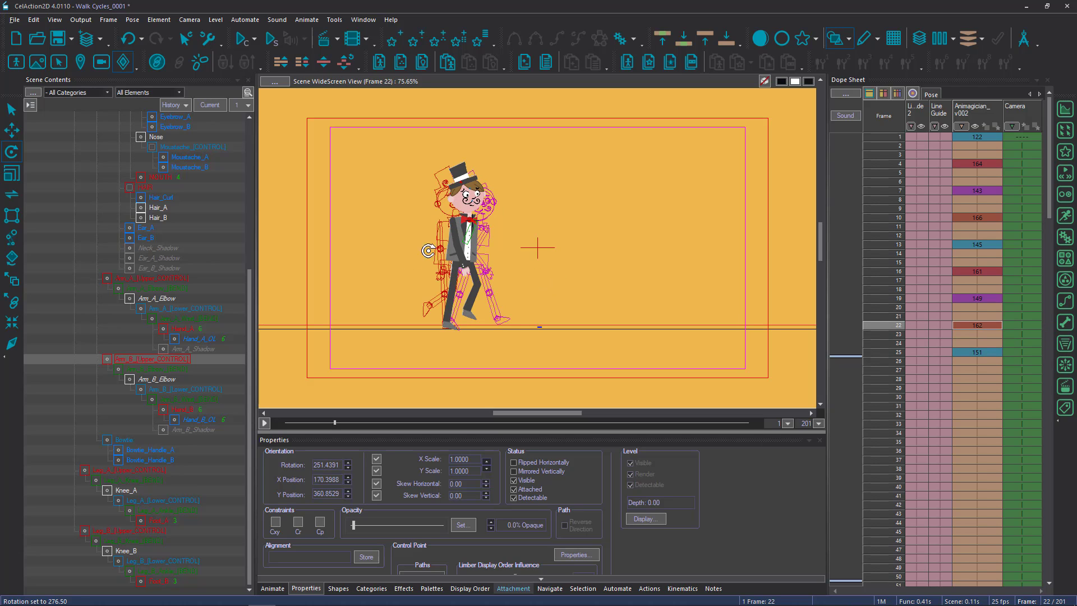
right_click(446, 245)
left_click(455, 244)
key("r")
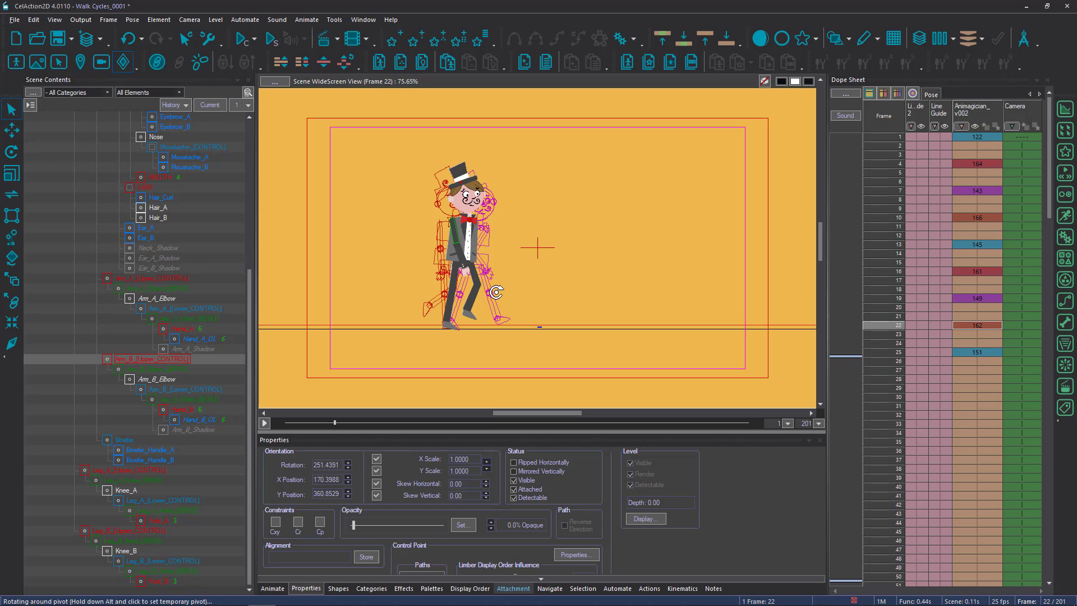
left_click_drag(487, 279, 974, 352)
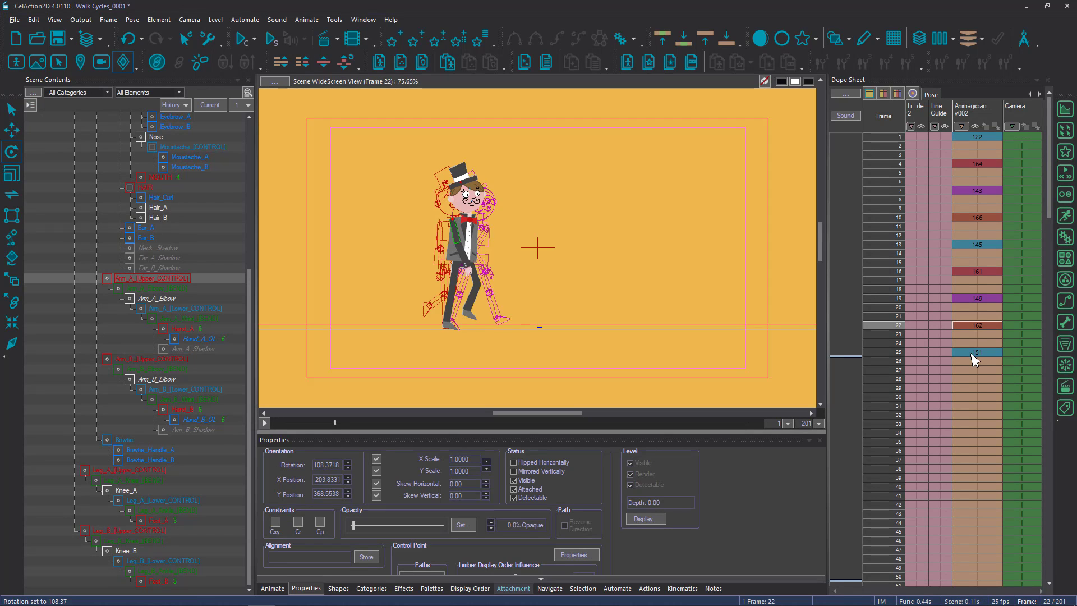
left_click(975, 353)
left_click(974, 327)
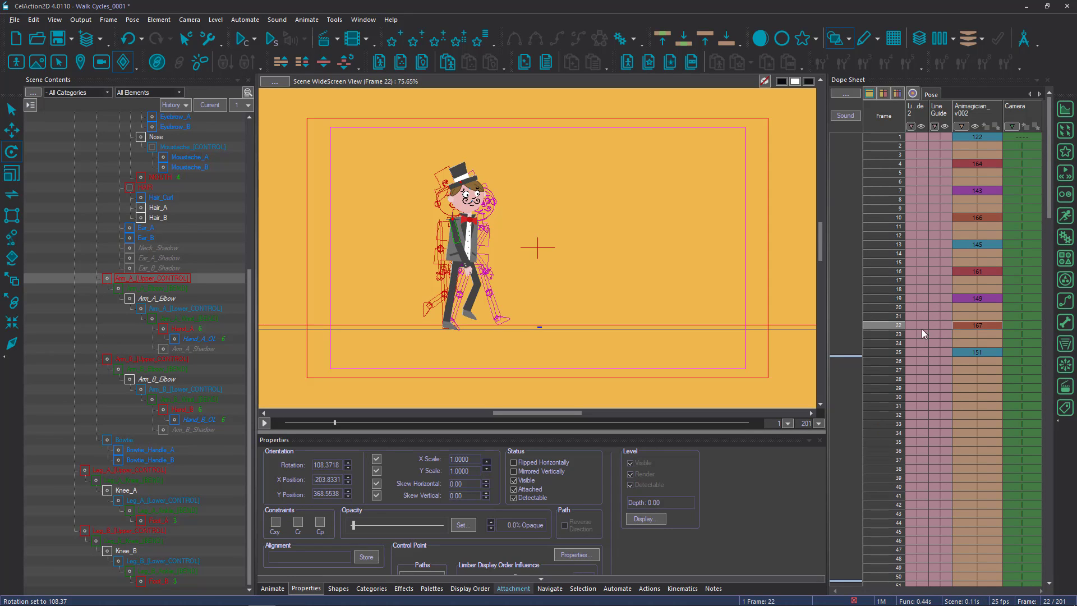
left_click(958, 351)
left_click(457, 272)
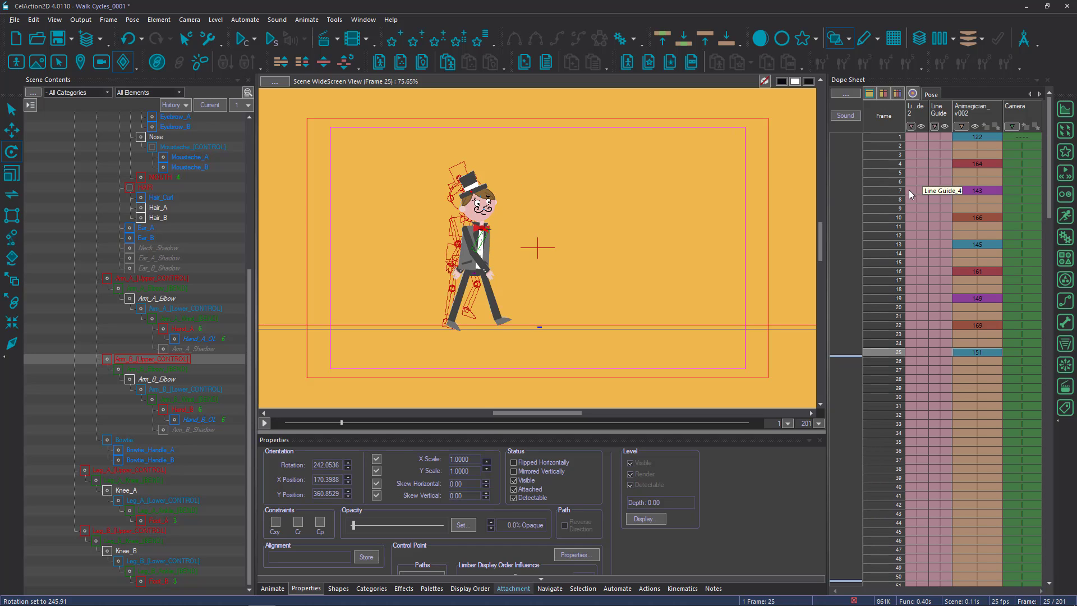
Review the key poses on frames 1, 4, 7, 10 and 13 in order.
key("Home")
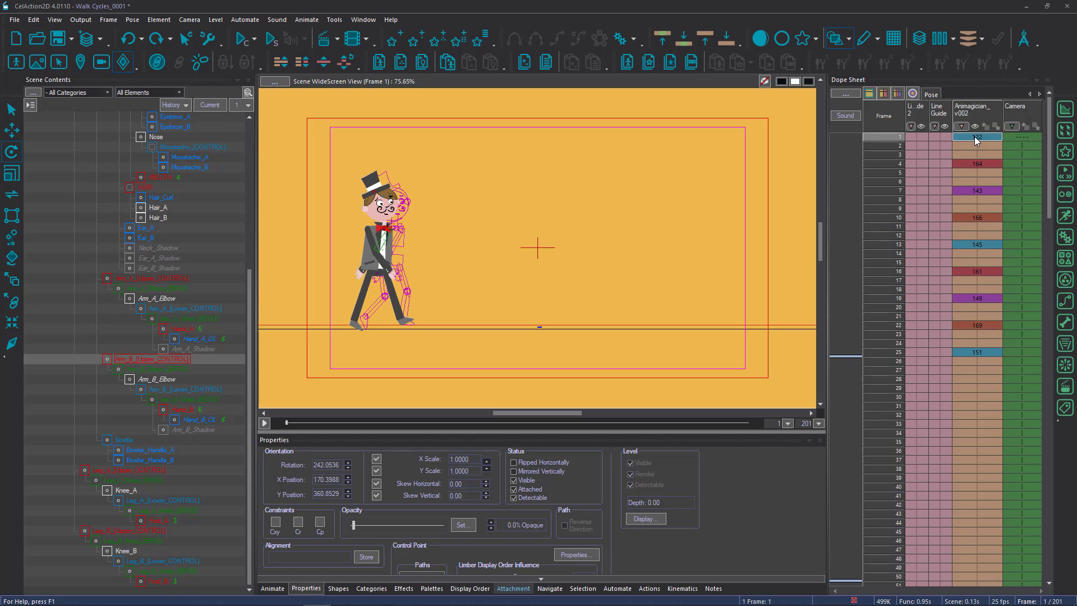
left_click(979, 163)
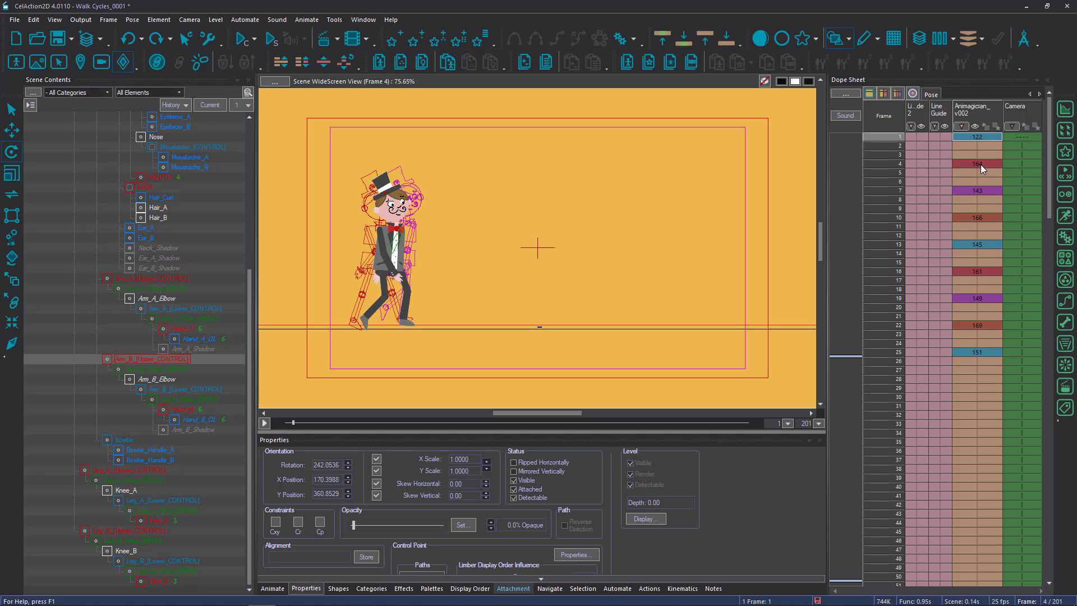
left_click(975, 193)
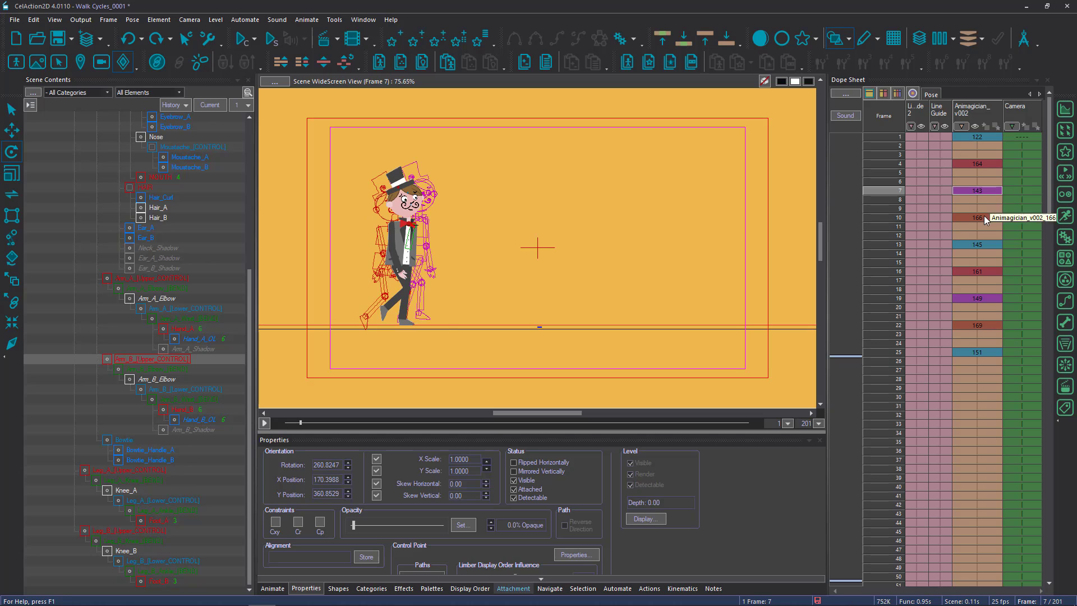
left_click(984, 217)
left_click(985, 247)
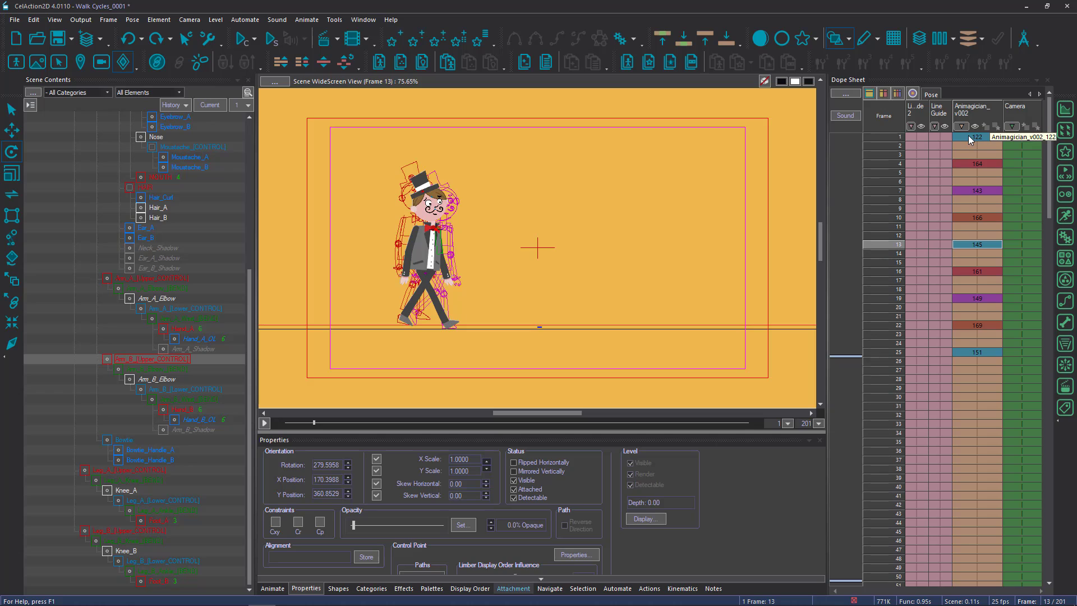
Interpolate the Animagician_v002 poses over frames 1 to 25 with the default spline curve.
left_click_drag(971, 140, 988, 350)
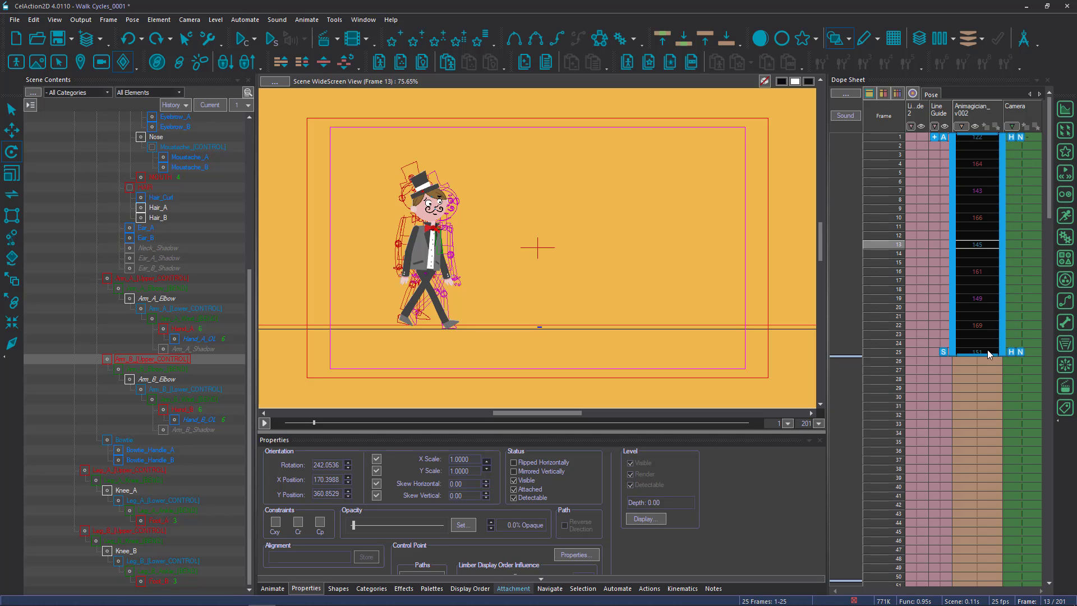
right_click(974, 175)
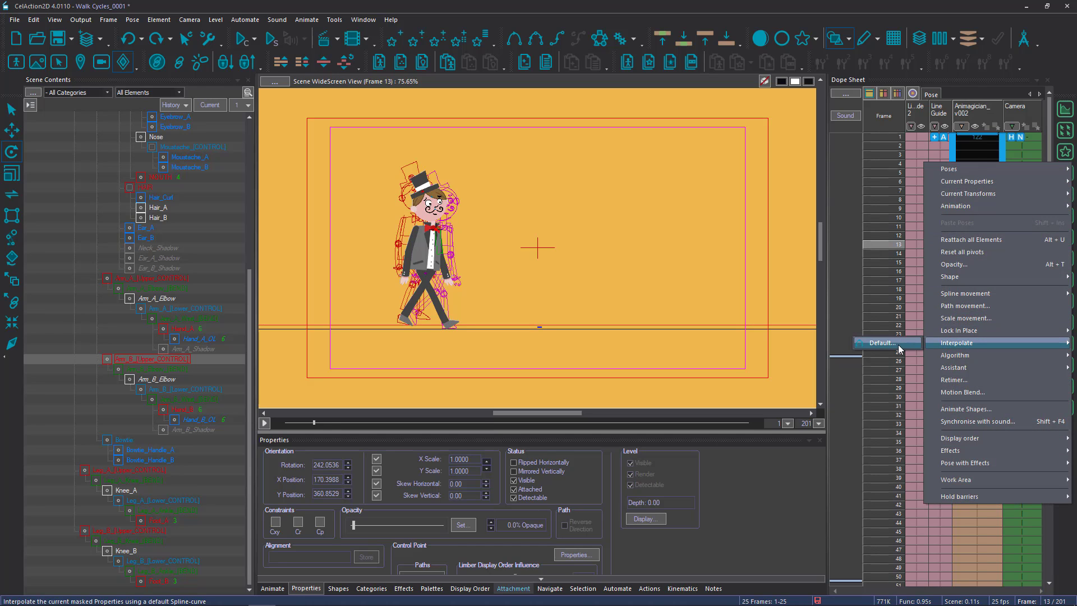
left_click(900, 345)
Play frames 1 to 25 back through the active camera, and stop the playback.
left_click(977, 138)
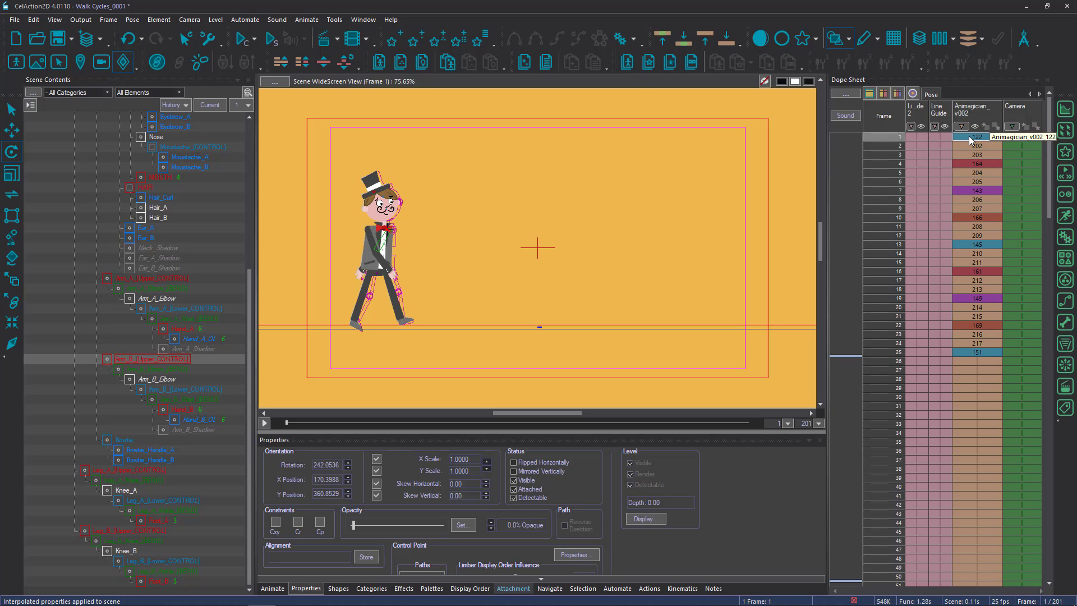
left_click(242, 39)
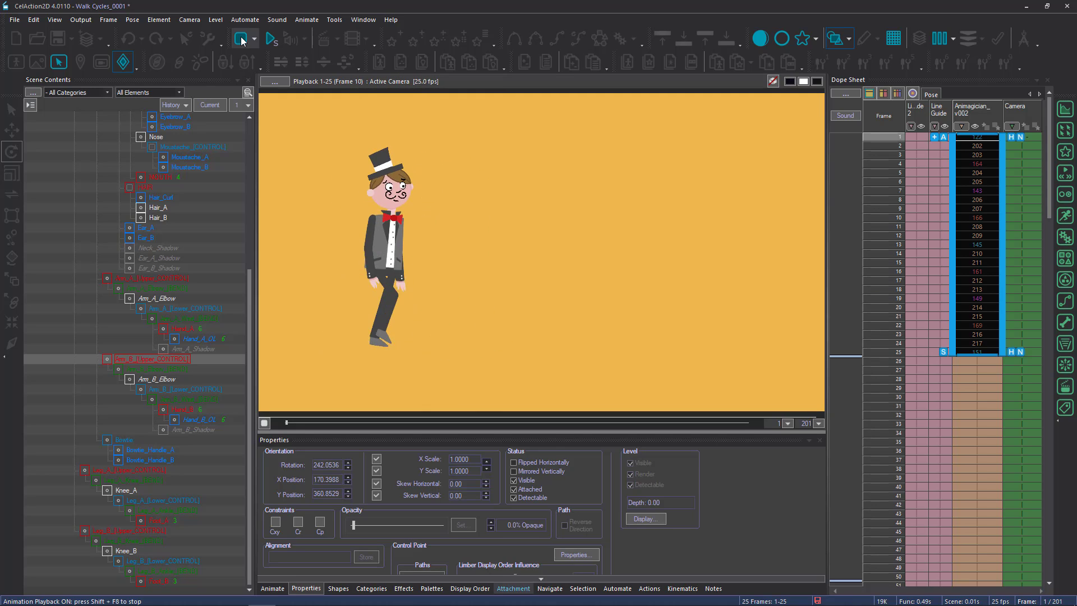
left_click(241, 38)
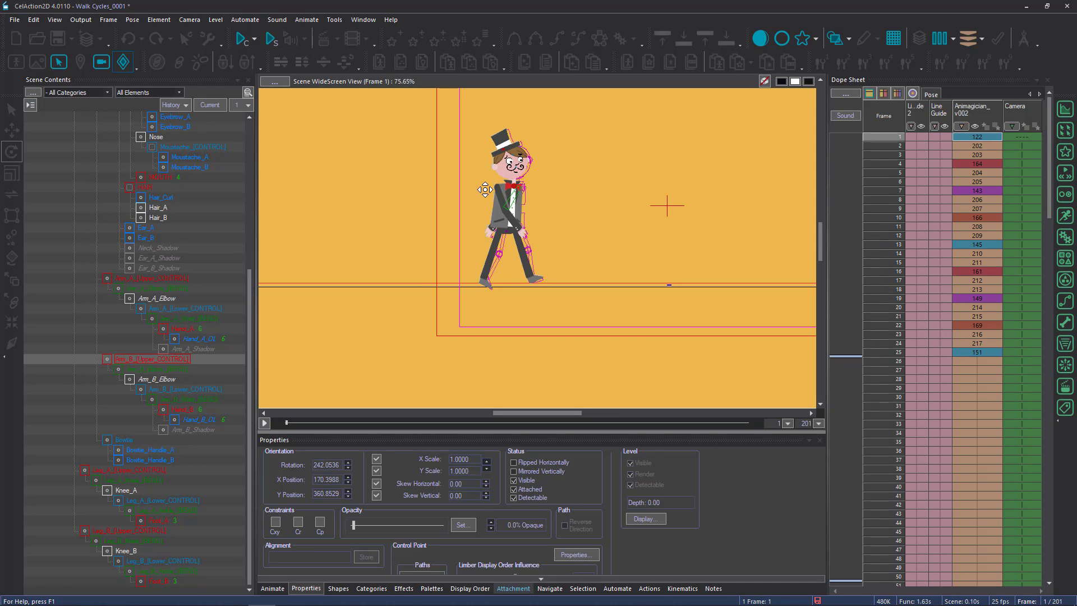
Play frames 1 to 25 back in Scene View close on the legs, and again through the active camera.
scroll(498, 215, "up", 5)
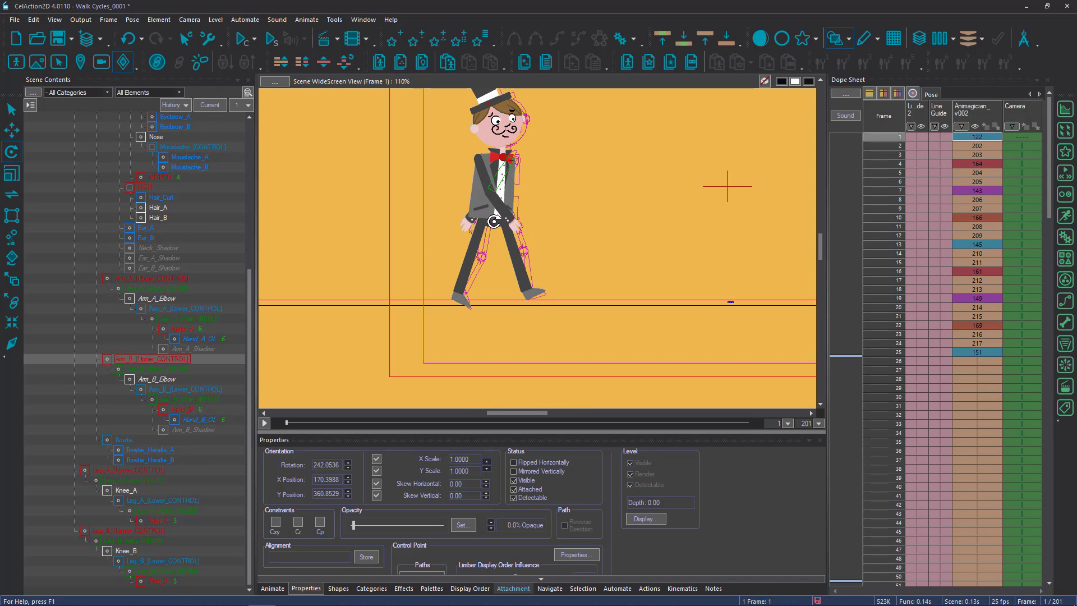
scroll(492, 222, "up", 1)
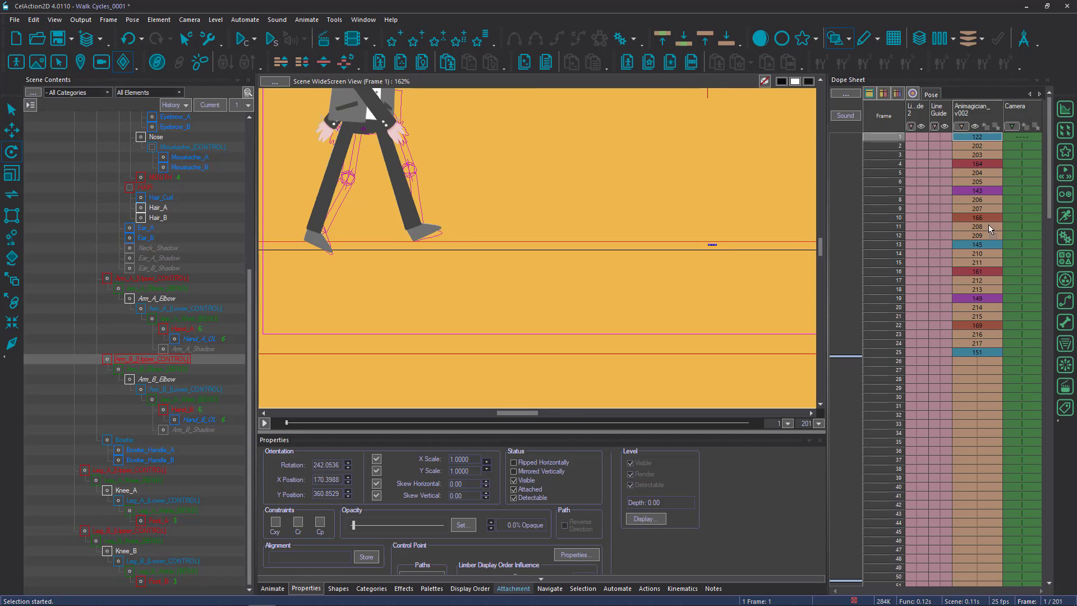
left_click_drag(979, 137, 977, 352)
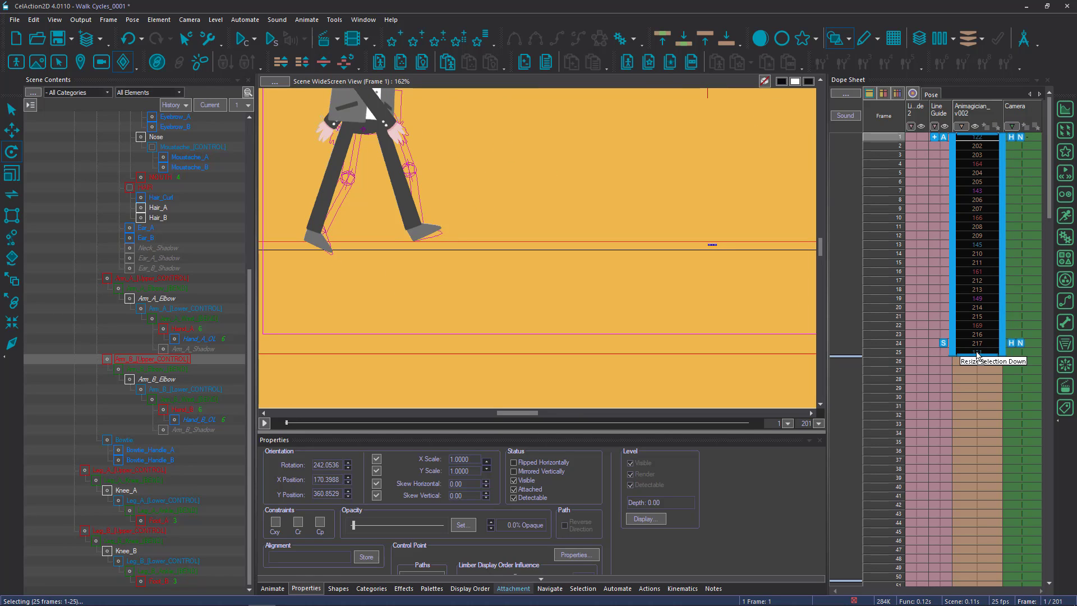
left_click(271, 40)
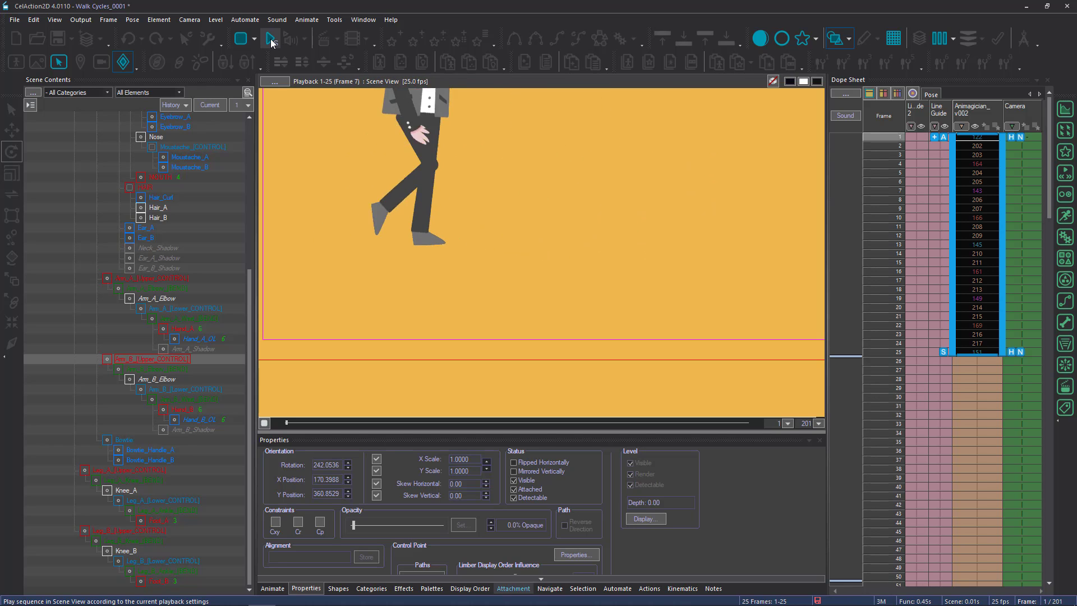
left_click(243, 39)
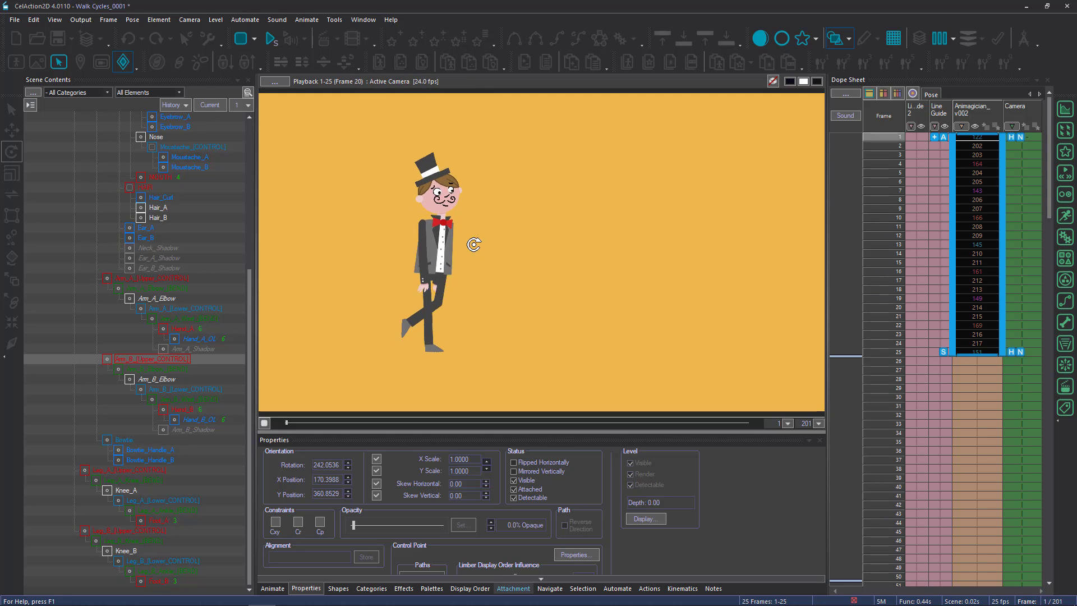
key("Escape")
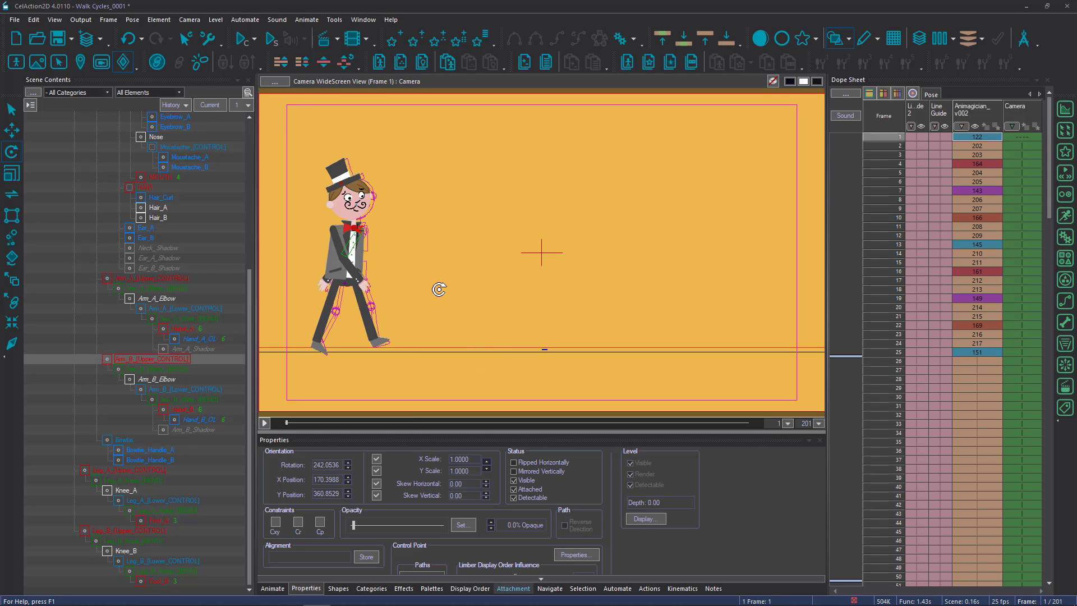
Select Foot_B and examine its contact with the ground frame by frame up to frame 9.
scroll(439, 290, "down", 5)
scroll(566, 203, "up", 5)
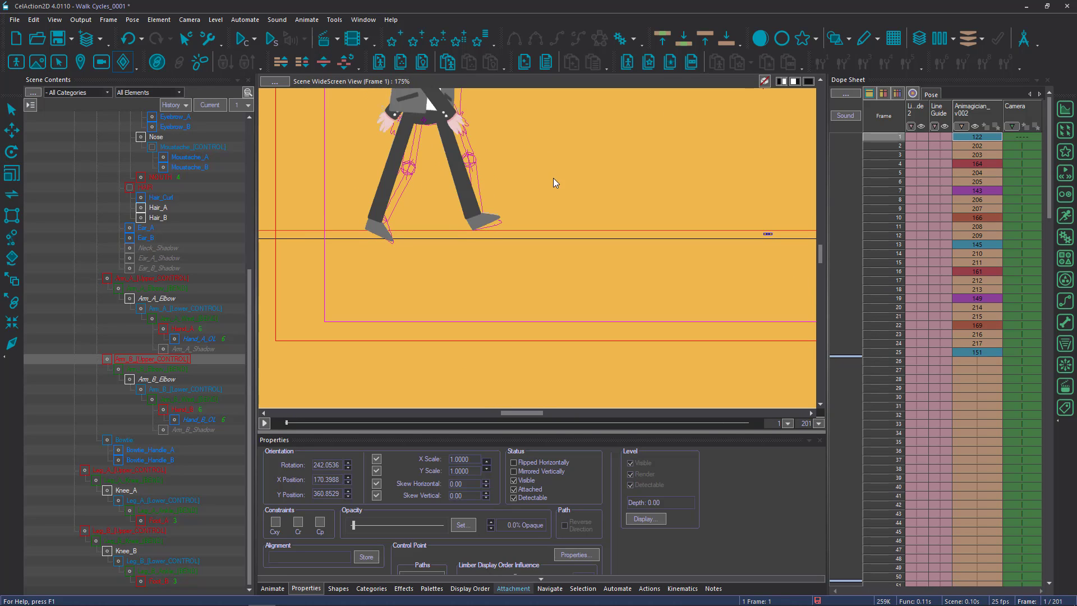
scroll(553, 178, "up", 1)
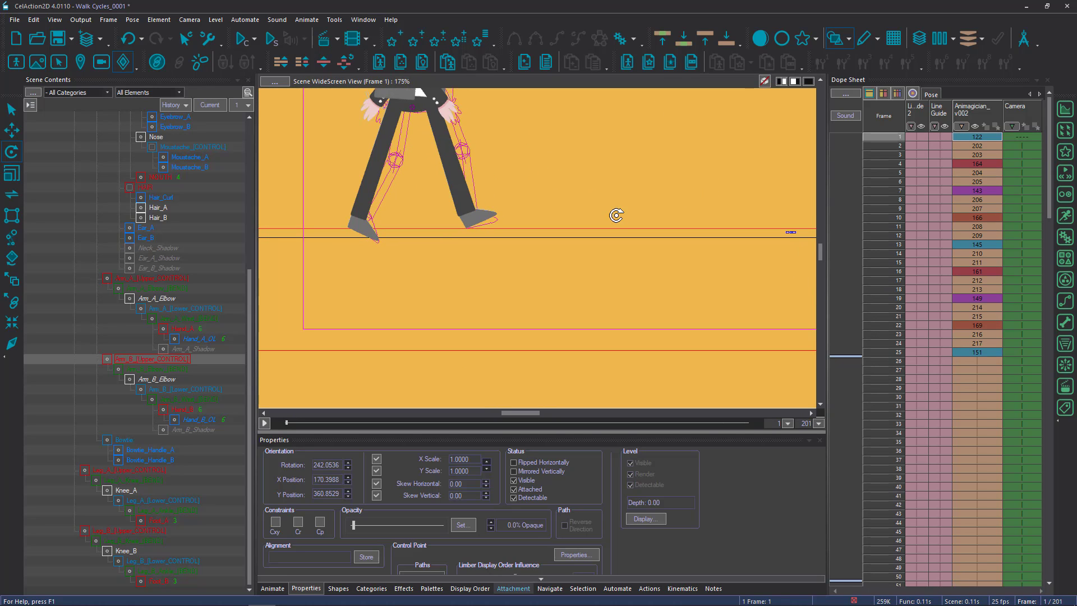
key("q")
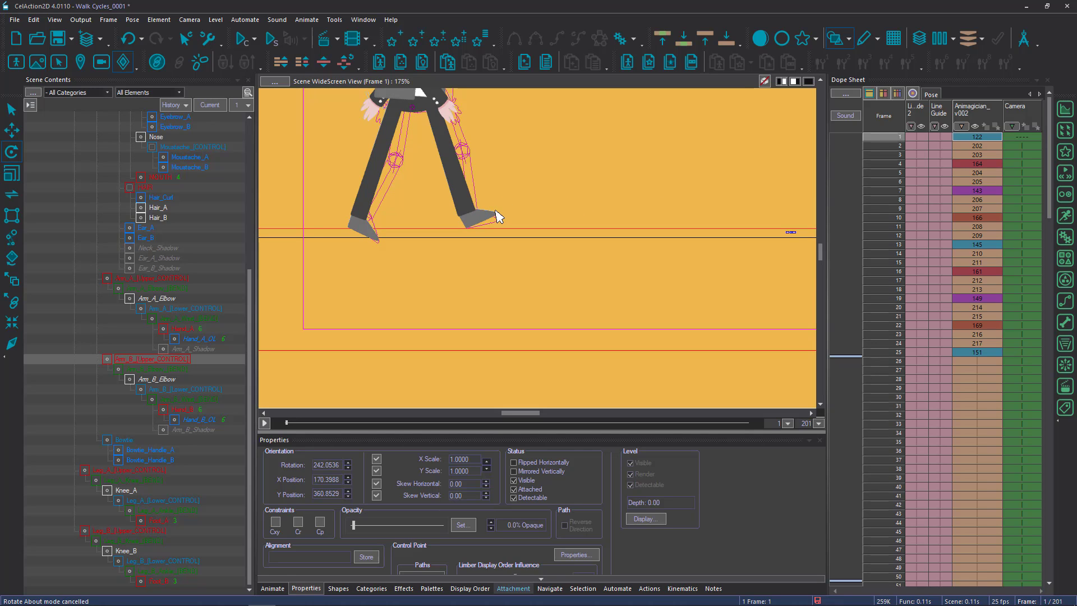
left_click(480, 217)
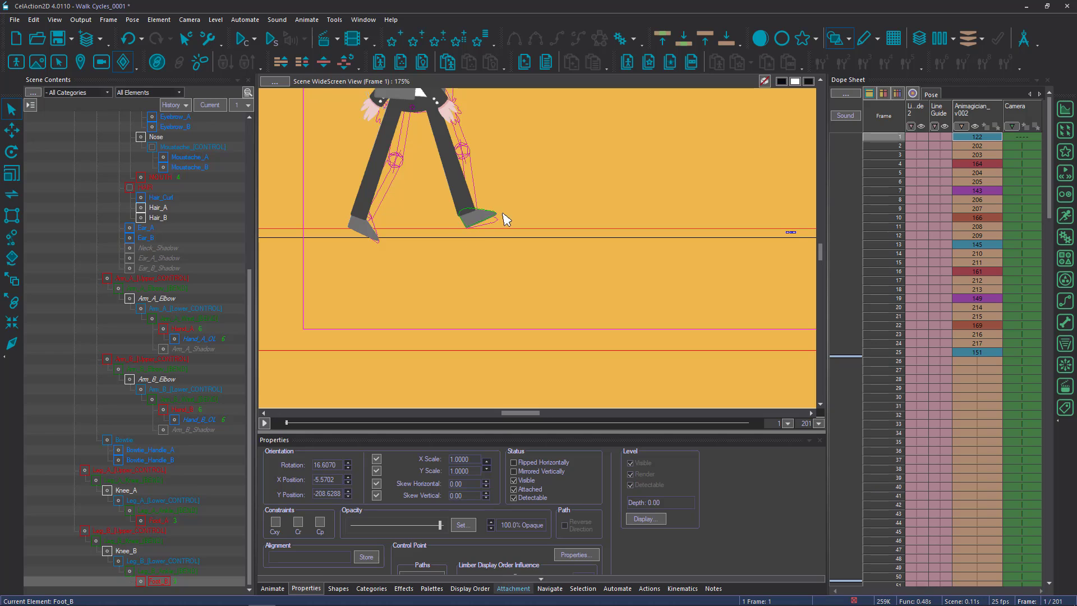
left_click(965, 153)
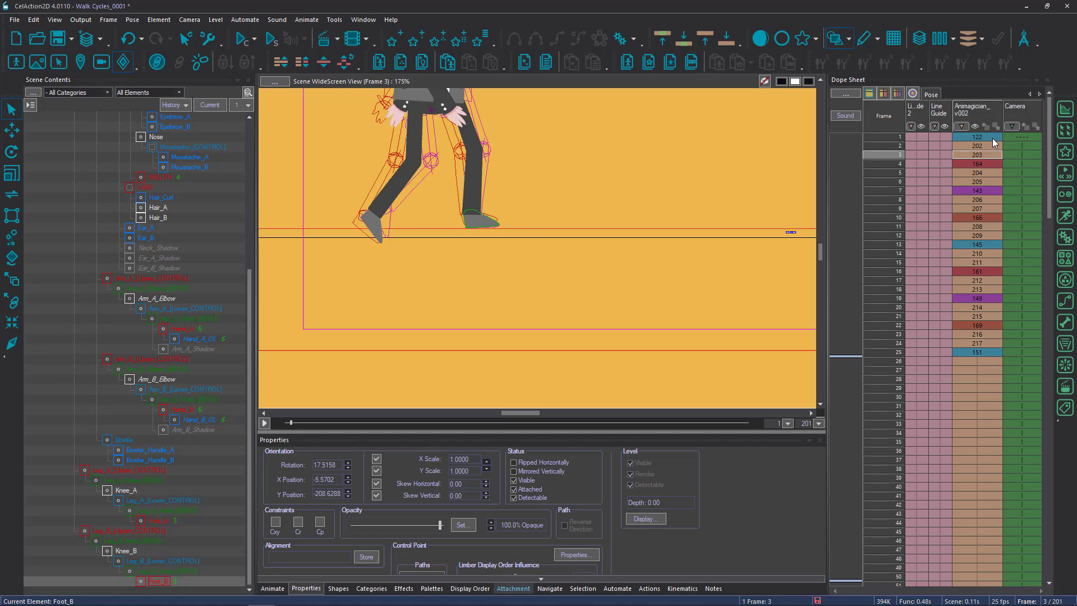
left_click(979, 166)
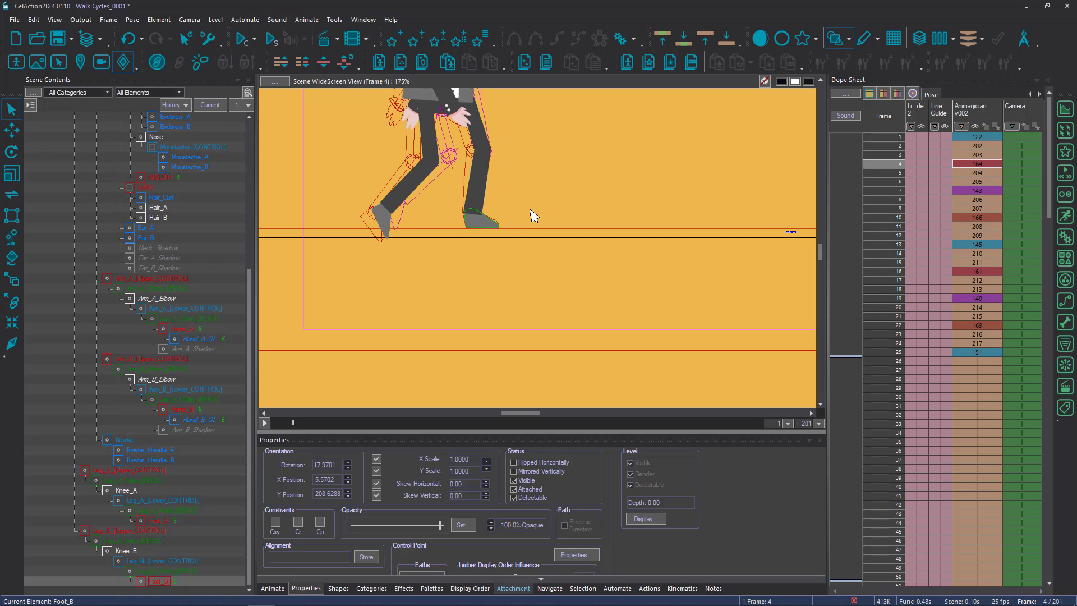
left_click(978, 178)
left_click(979, 183)
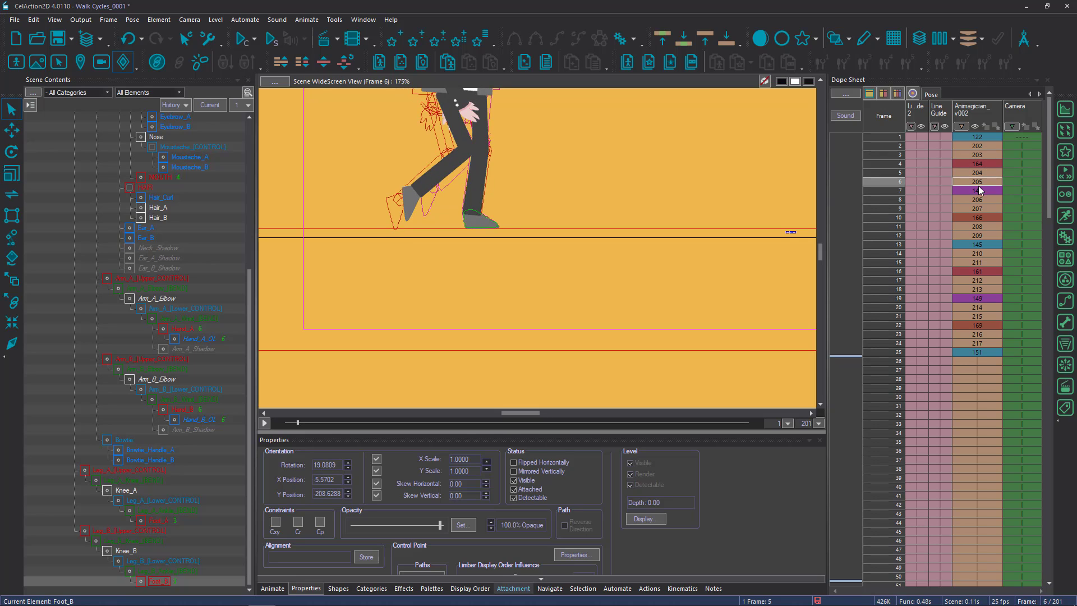
left_click(979, 192)
left_click(980, 201)
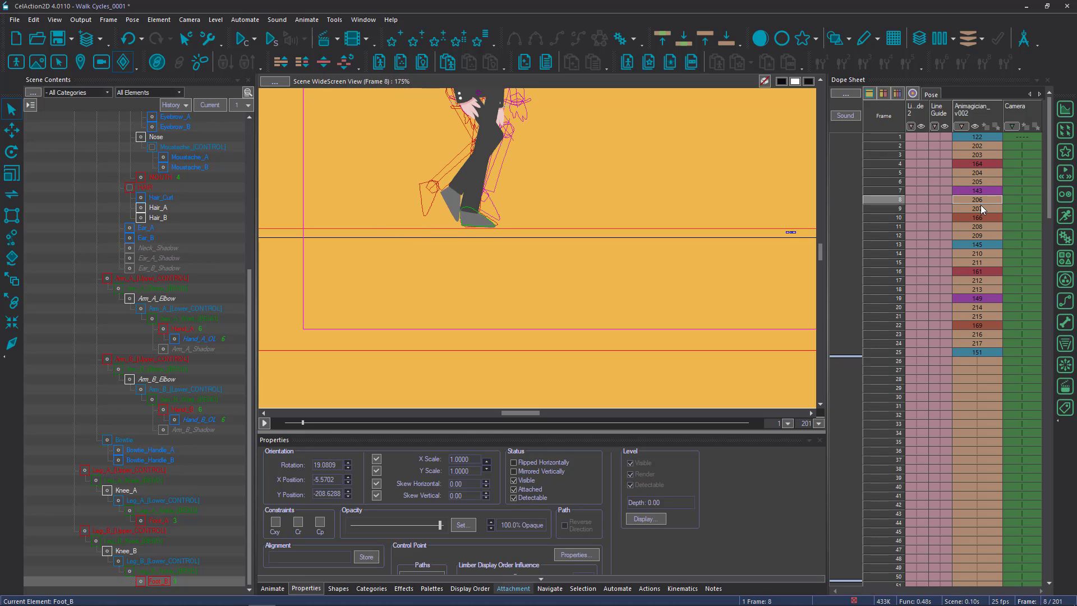
left_click(981, 209)
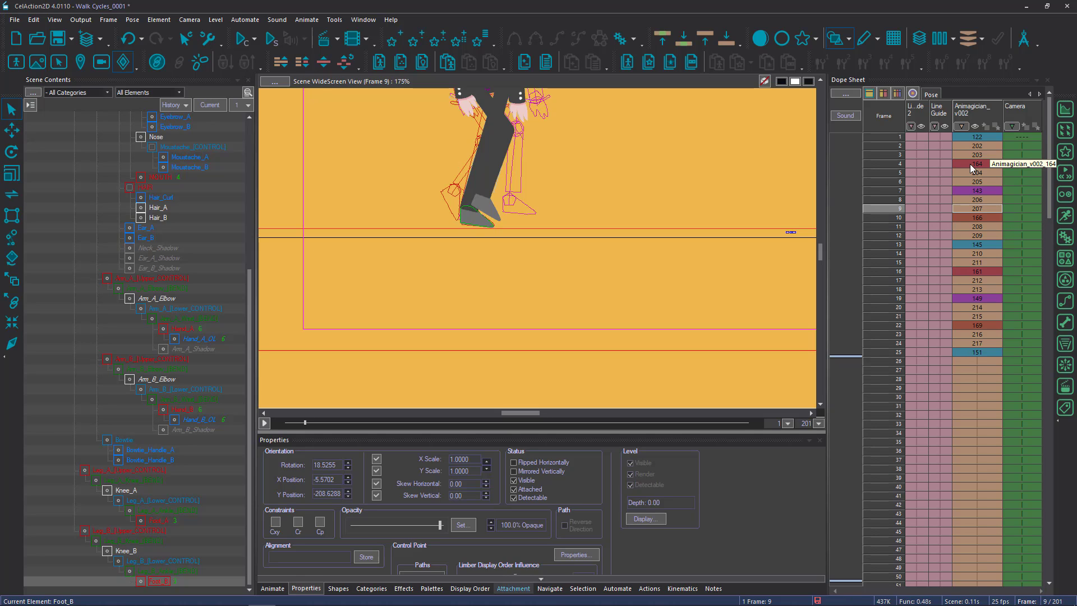
Lock Foot_B in place over frames 4 to 9, matching its position on the first frame of the range.
left_click_drag(970, 164, 978, 208)
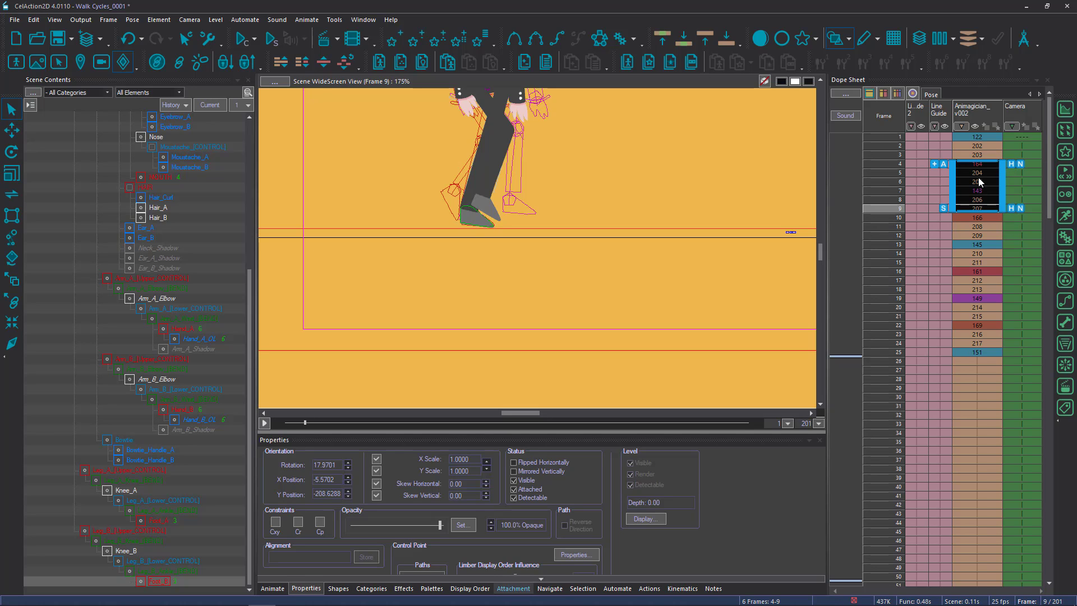
left_click(884, 94)
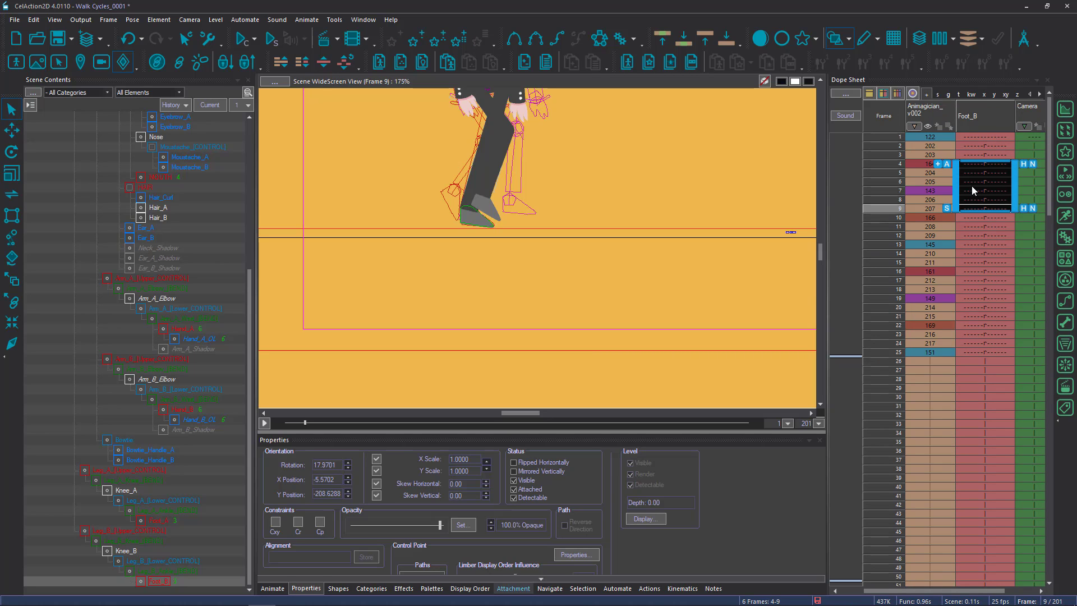
right_click(980, 183)
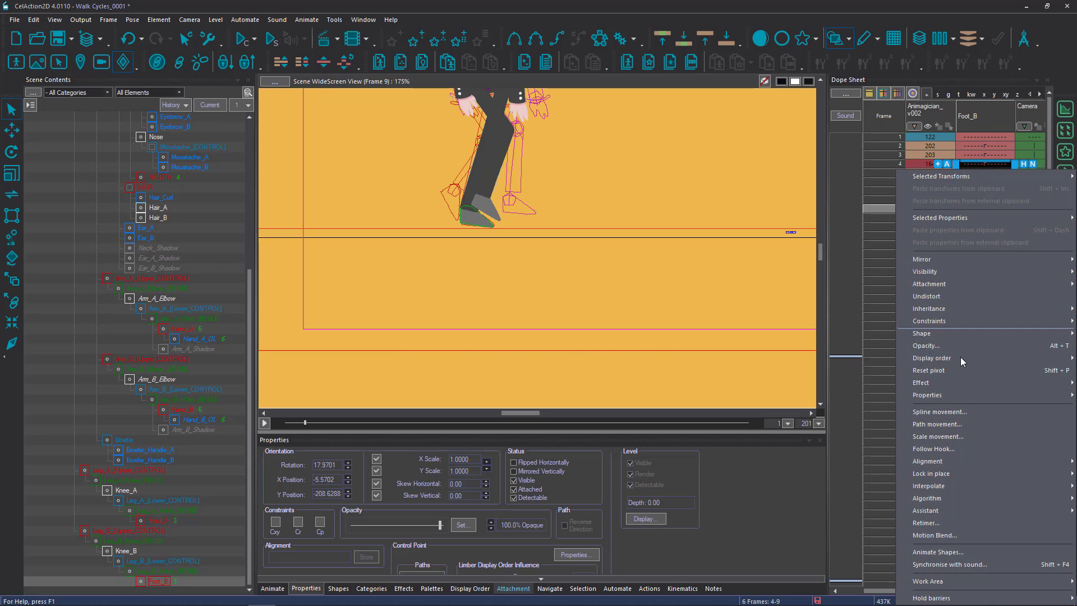
mouse_move(938, 474)
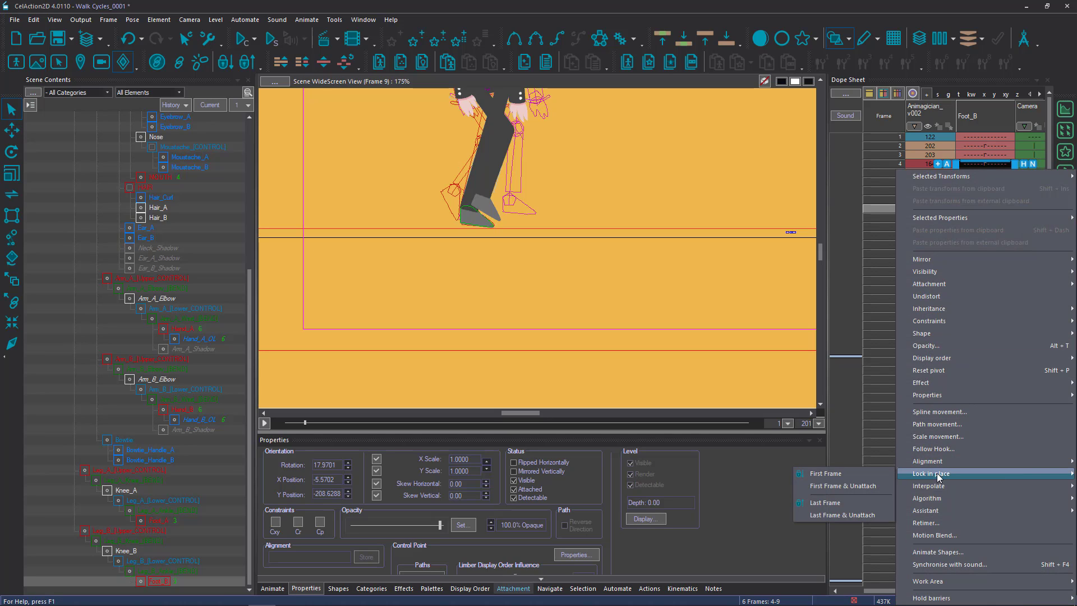
left_click(864, 476)
Step through frames 3 to 11 to check whether Foot_B stays planted, comparing frames 9 and 10.
left_click(967, 153)
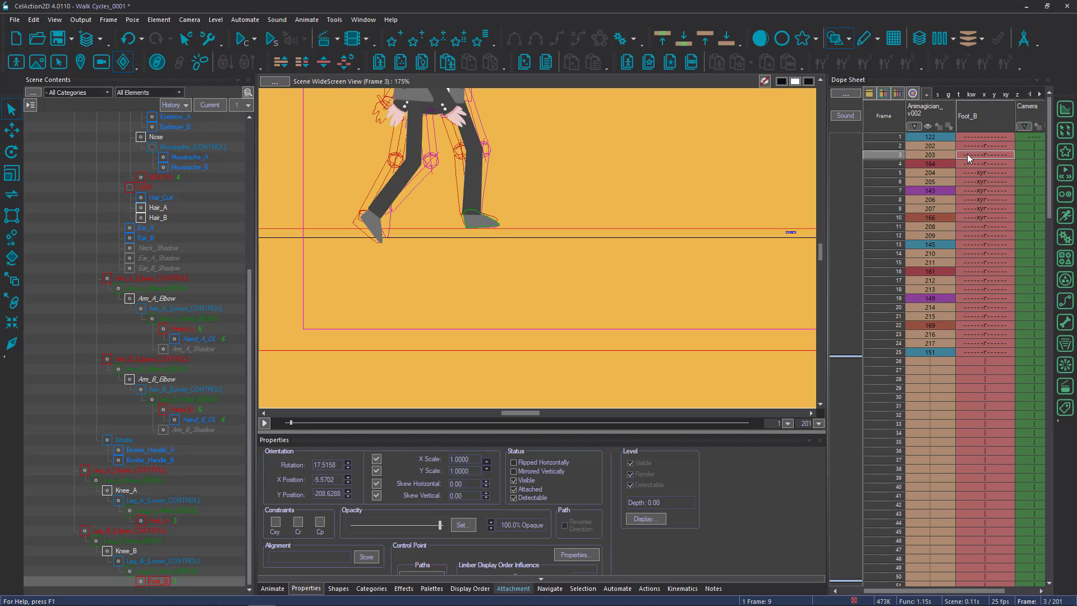
left_click(968, 163)
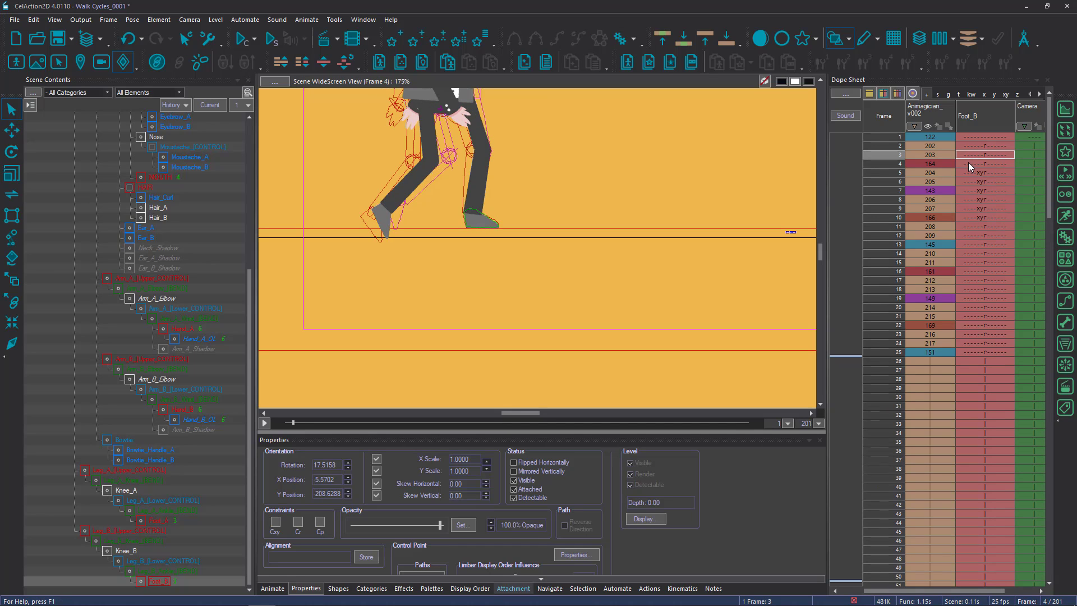
left_click(972, 173)
left_click(975, 182)
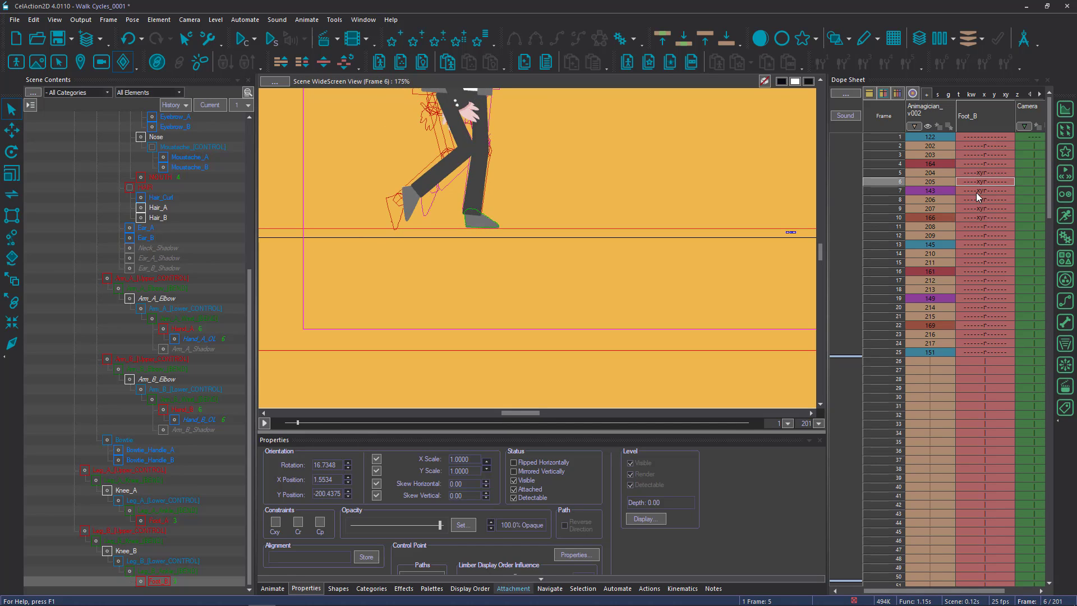
left_click(976, 191)
left_click(978, 200)
left_click(980, 209)
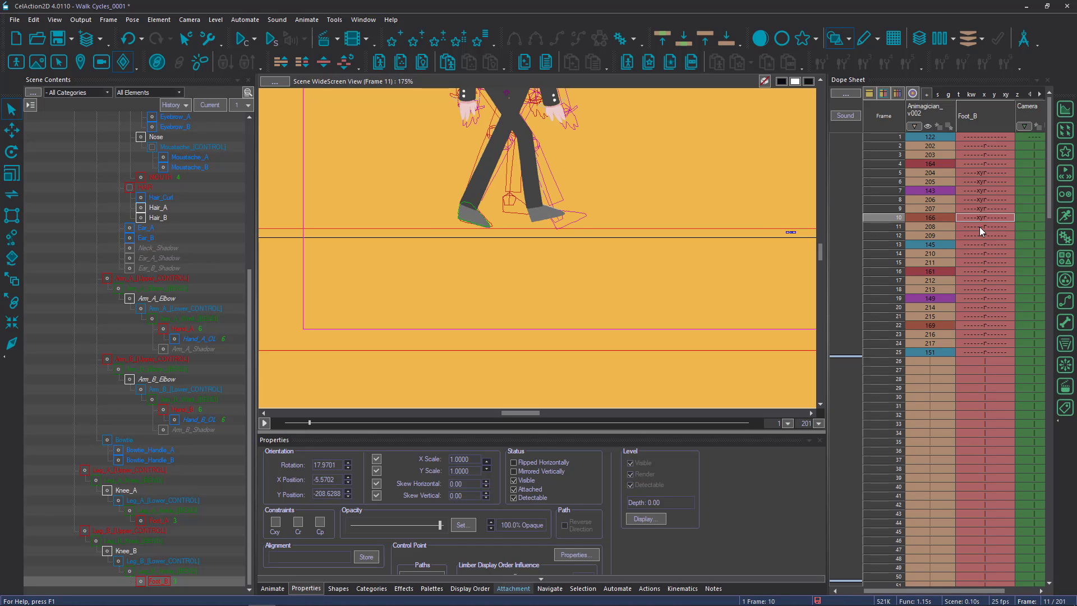
left_click(965, 214)
left_click(963, 217)
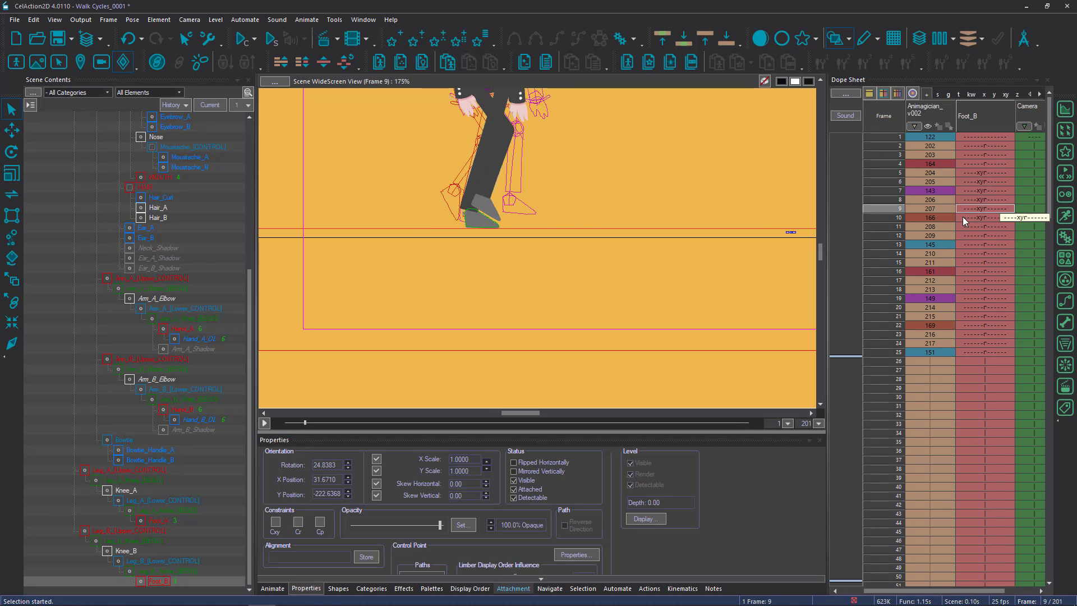
left_click(965, 208)
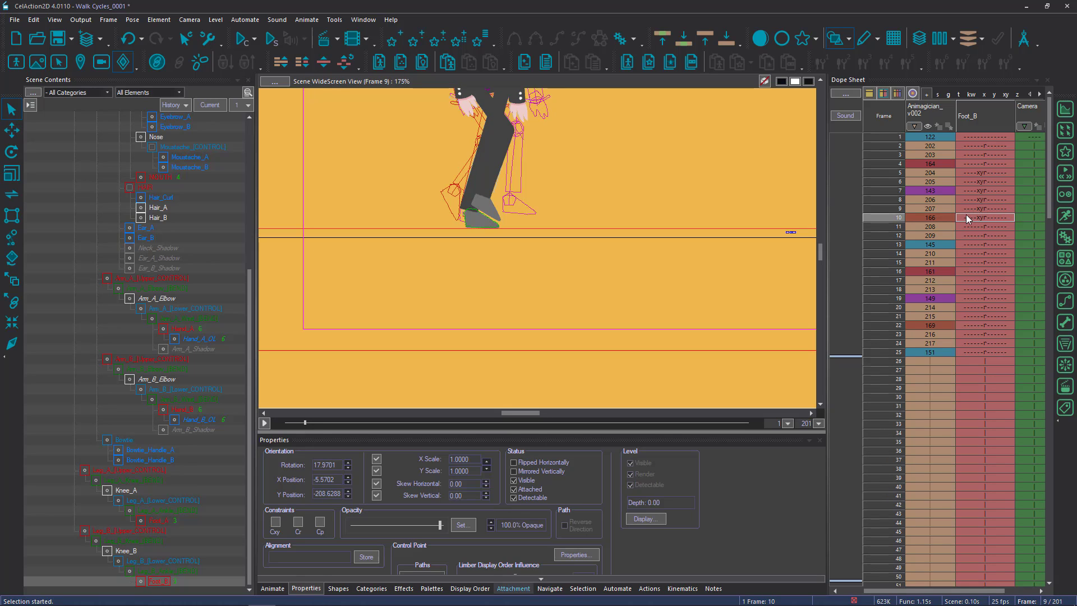
left_click(966, 214)
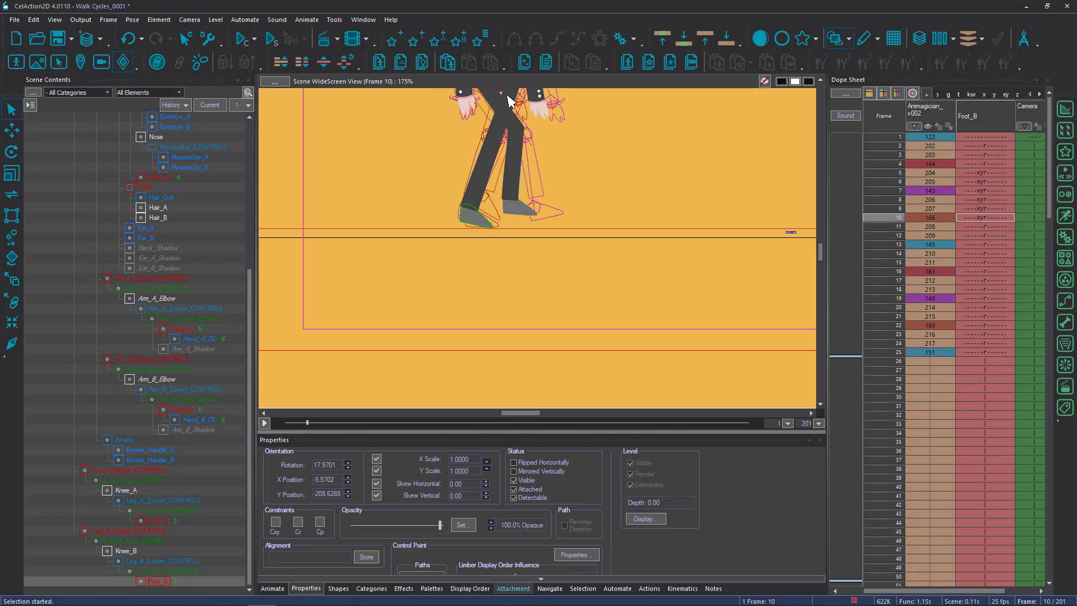
On frame 10, rotate Leg_B's upper control to about 342.33, nudge the ankle bend up, and compare neighbouring frames.
key("r")
left_click_drag(445, 257, 453, 275)
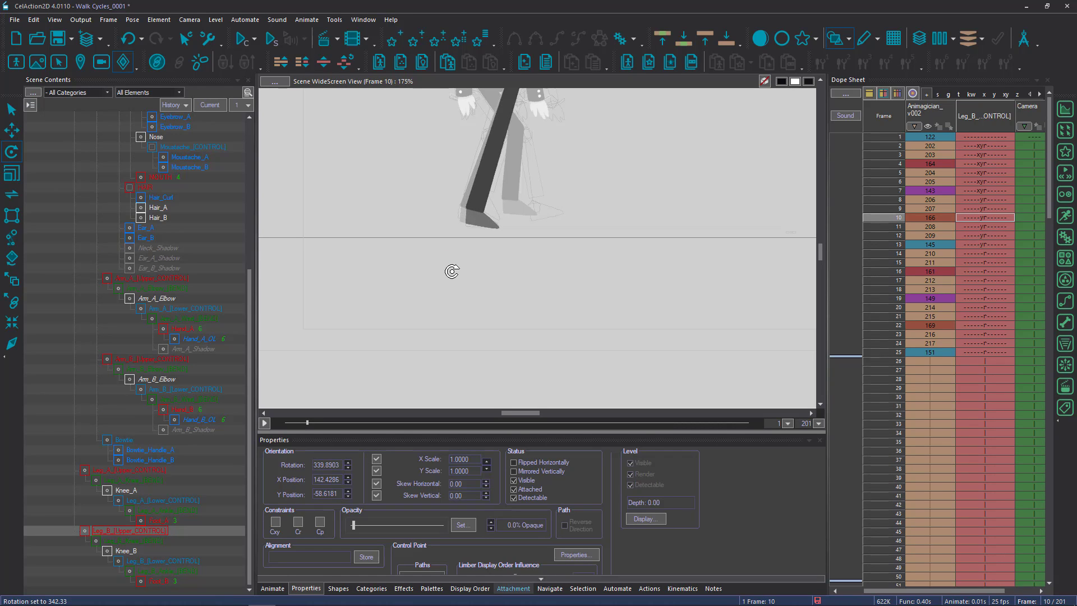
key("Escape")
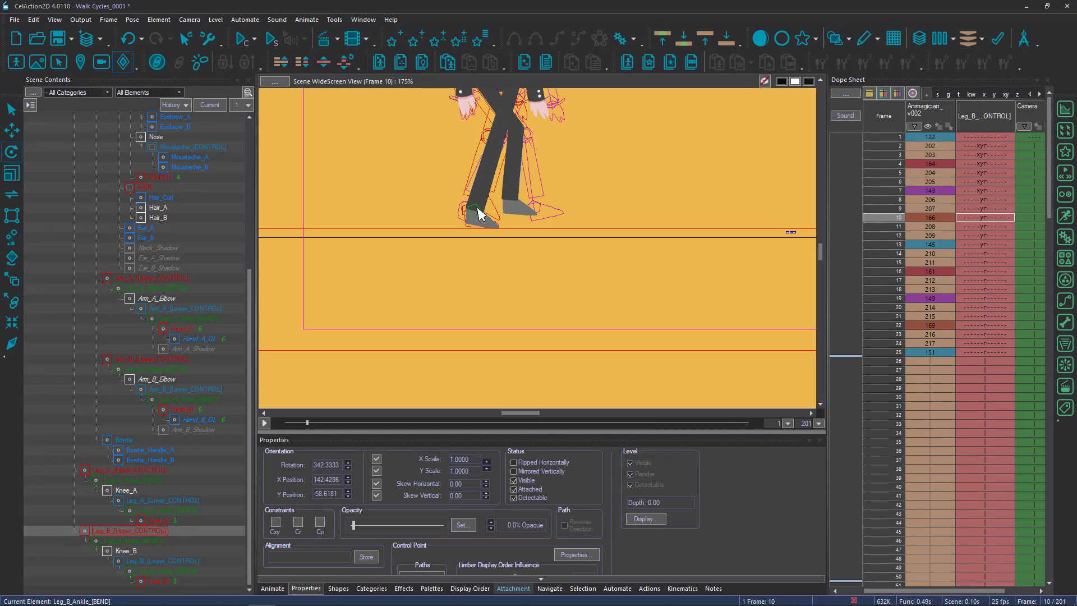
left_click(478, 212)
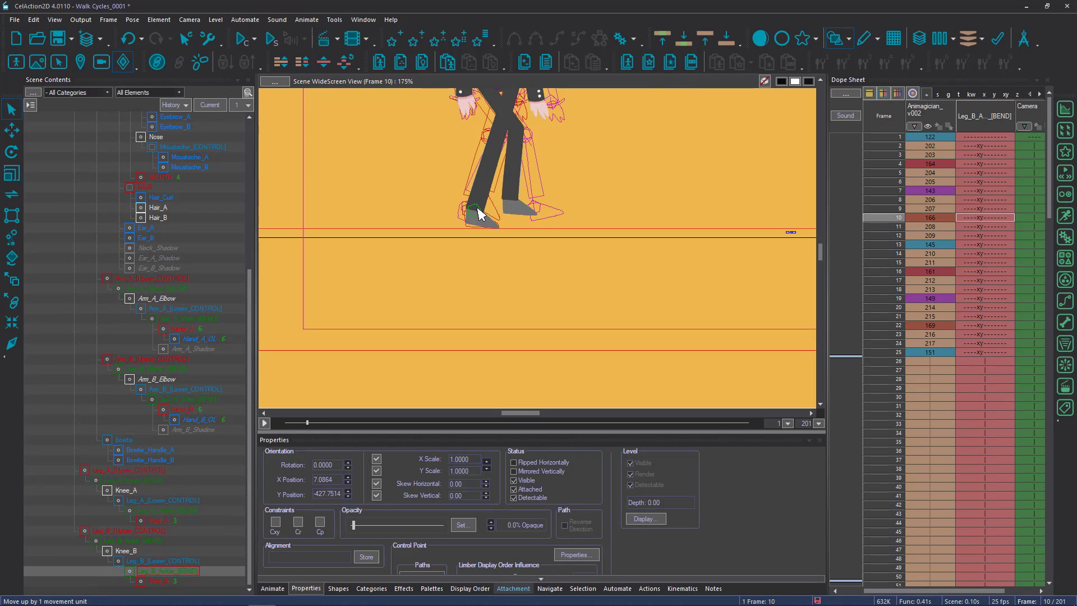
key("Page_Up")
key("Page_Down")
key("Page_Up")
key("Page_Down")
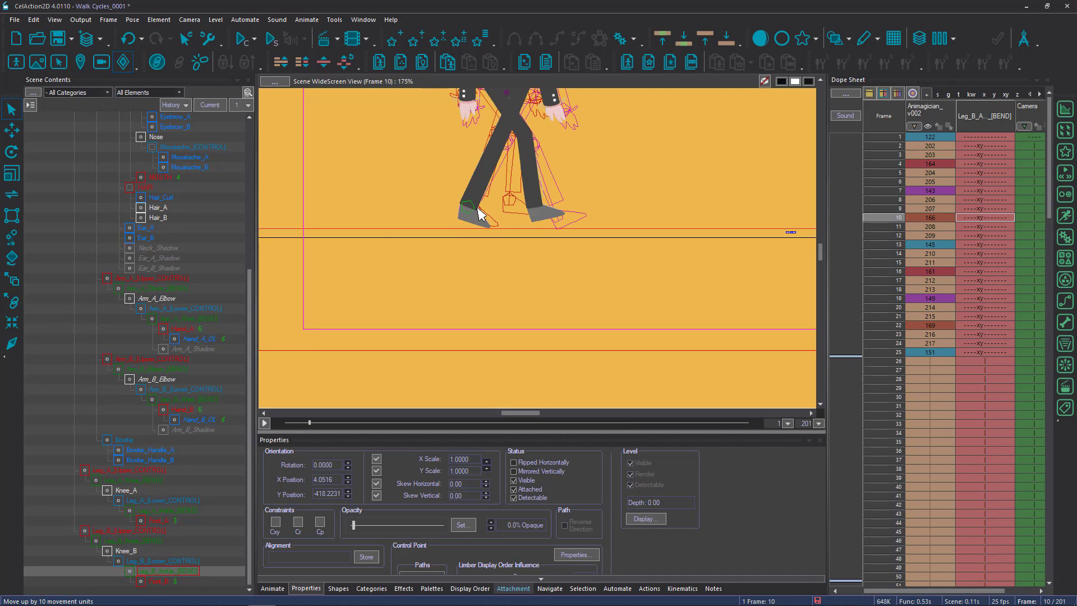
Select Foot_A on frame 1 and examine its ground contact through the frames up to 16.
left_click(967, 138)
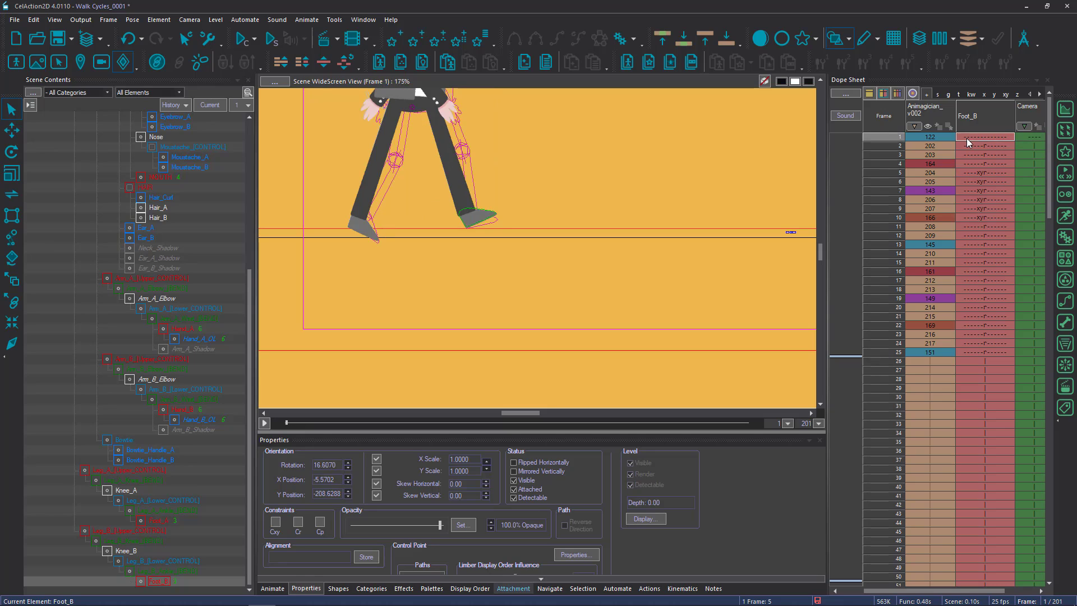
left_click(368, 232)
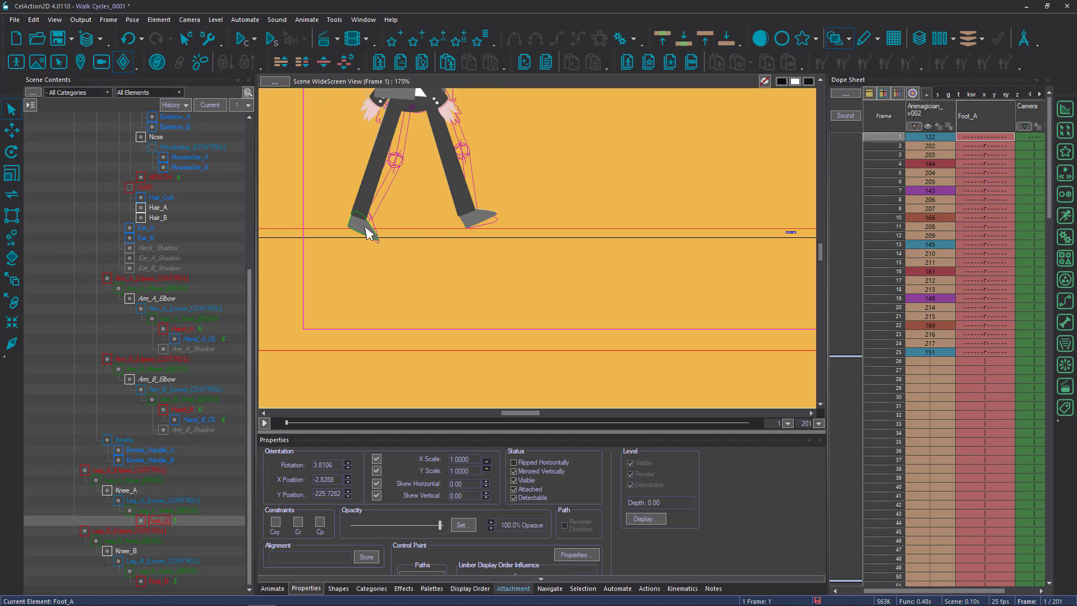
left_click(981, 159)
left_click(979, 170)
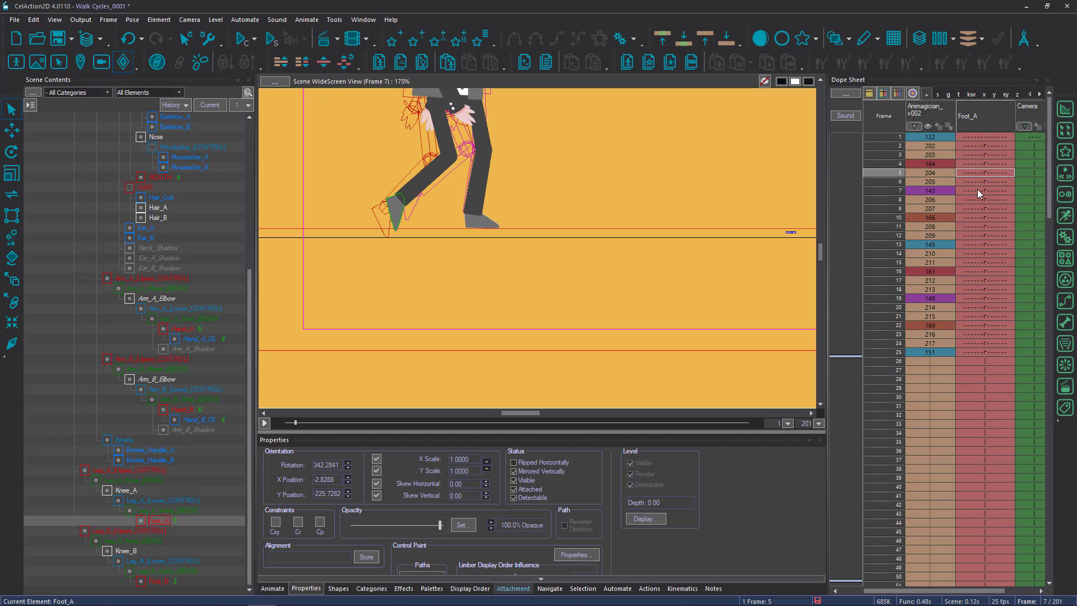
left_click(977, 190)
left_click(975, 208)
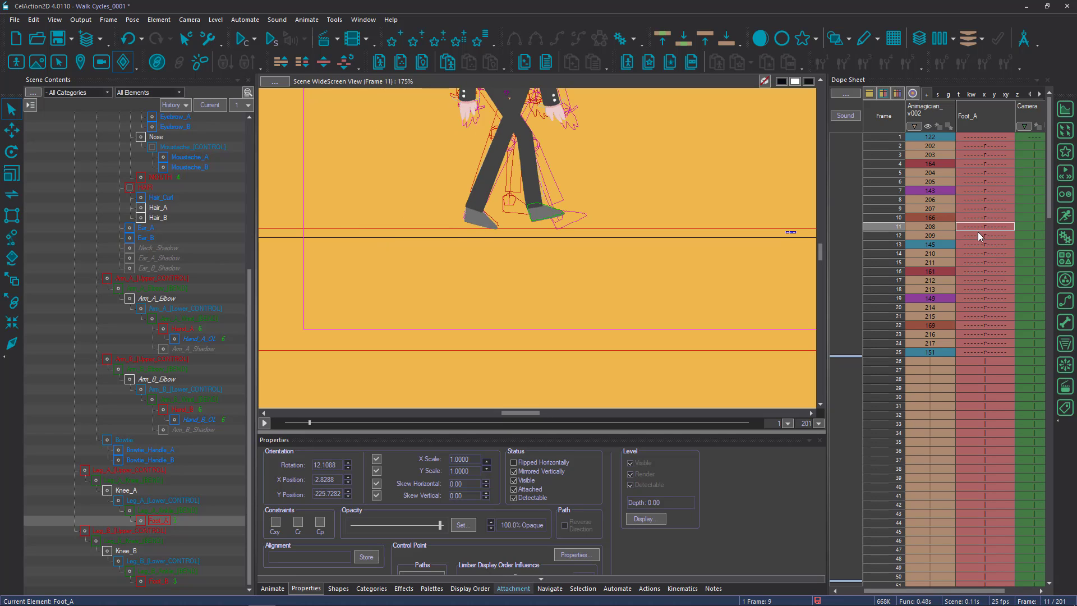
left_click(977, 236)
left_click(979, 244)
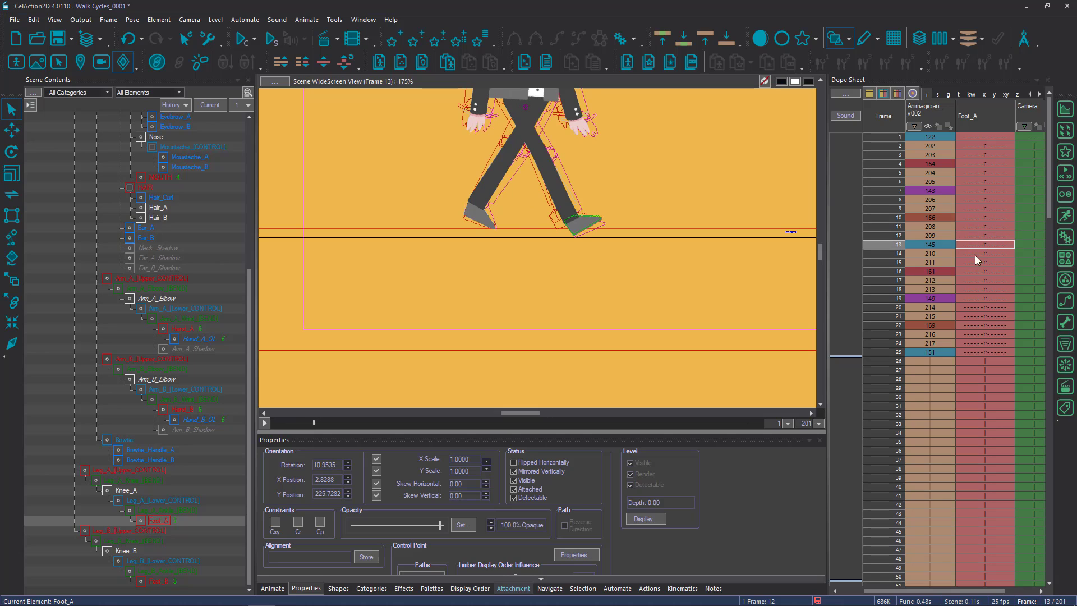
left_click(974, 254)
left_click(968, 264)
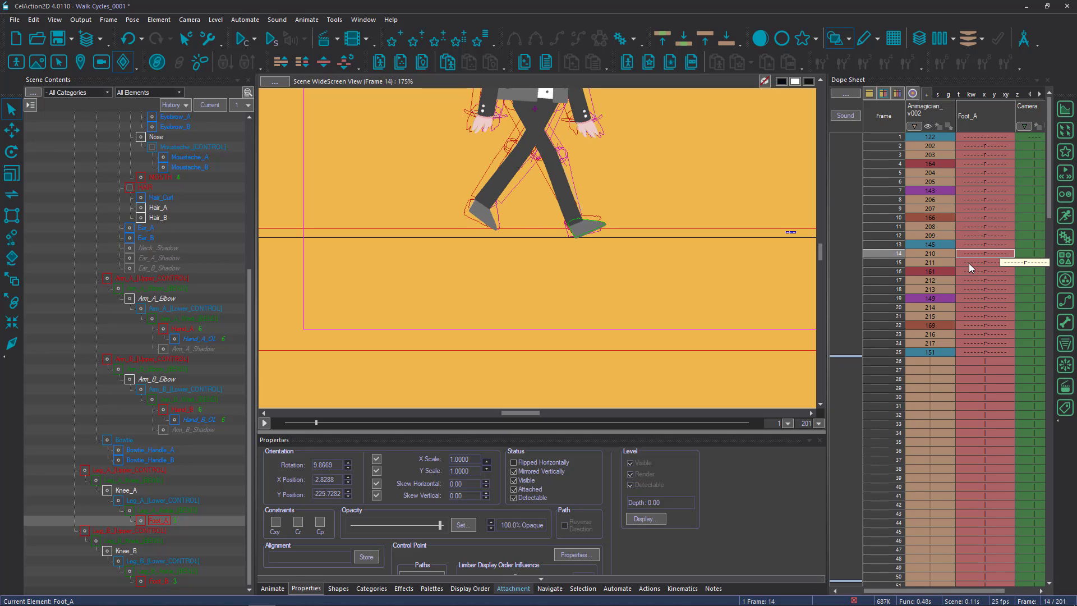
left_click(969, 271)
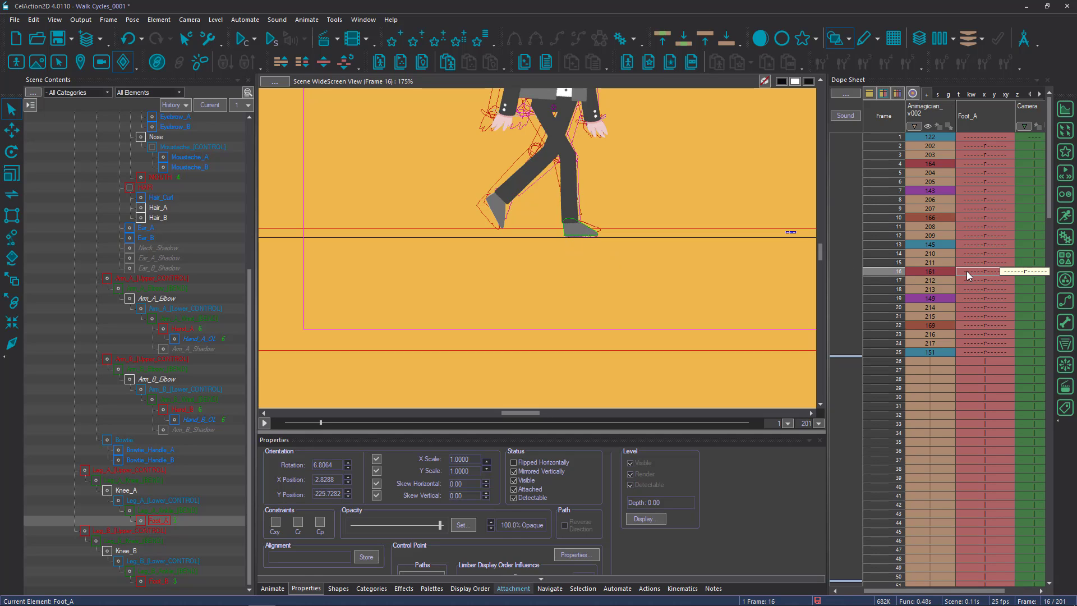
Lock Foot_A in place over frames 16 to 20, matching its position on the first frame of the range.
left_click(966, 307)
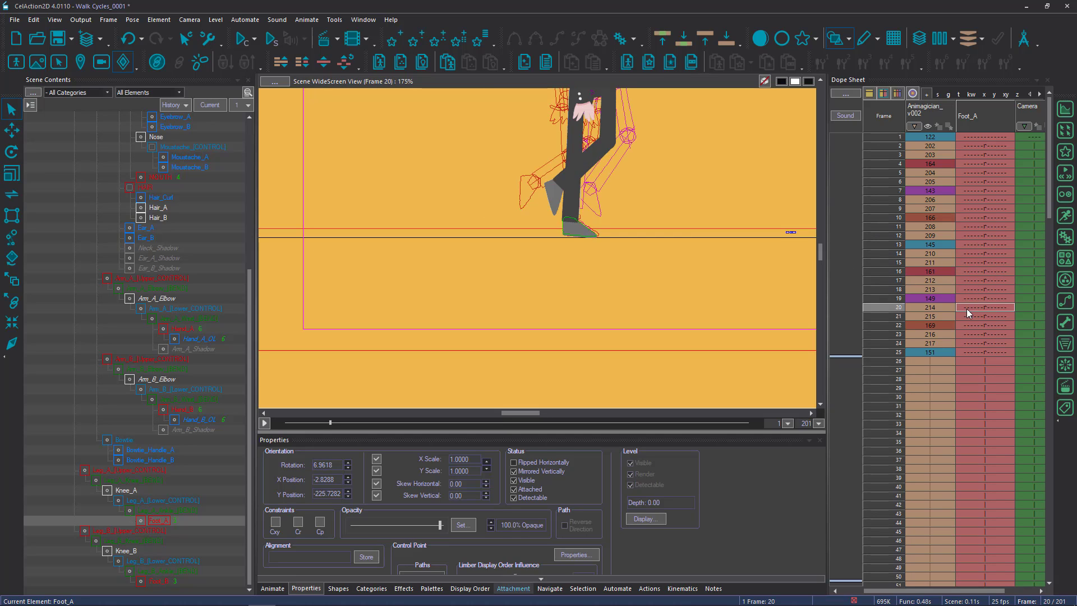
left_click(970, 273, "shift")
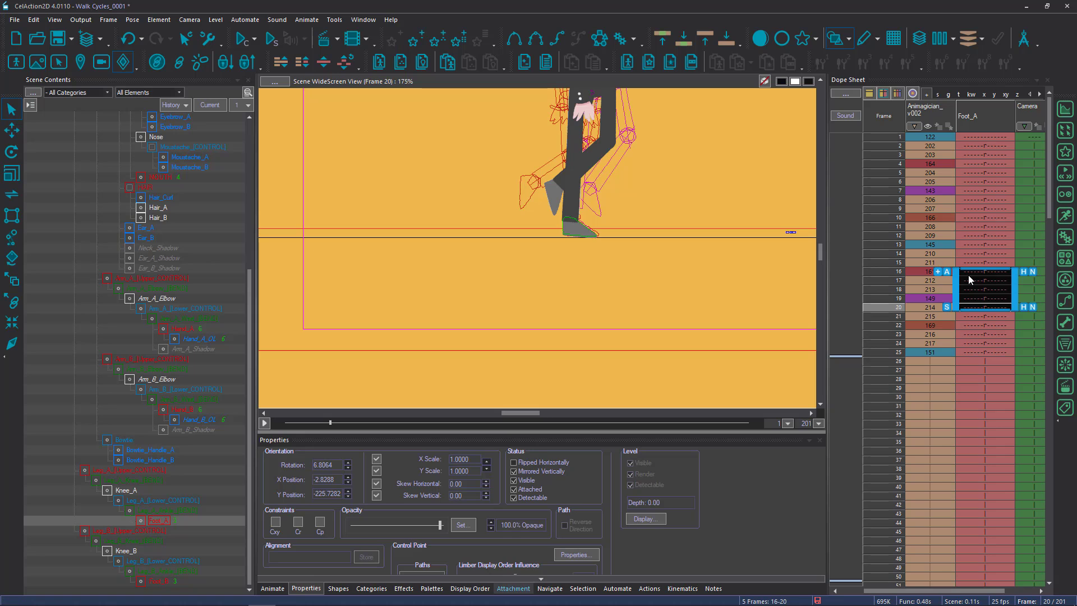
right_click(969, 275)
mouse_move(950, 302)
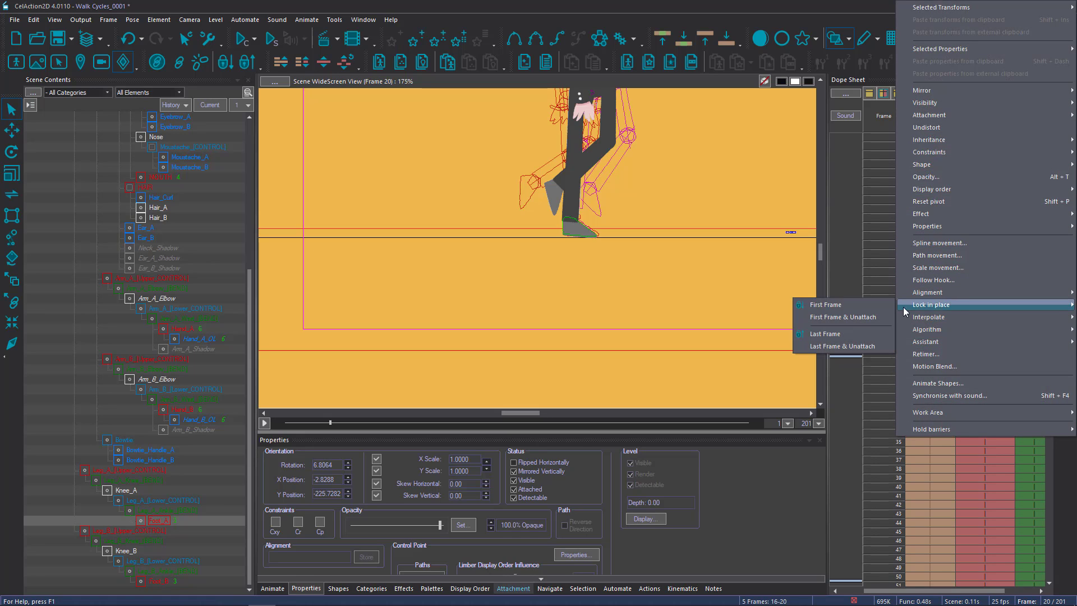
left_click(863, 305)
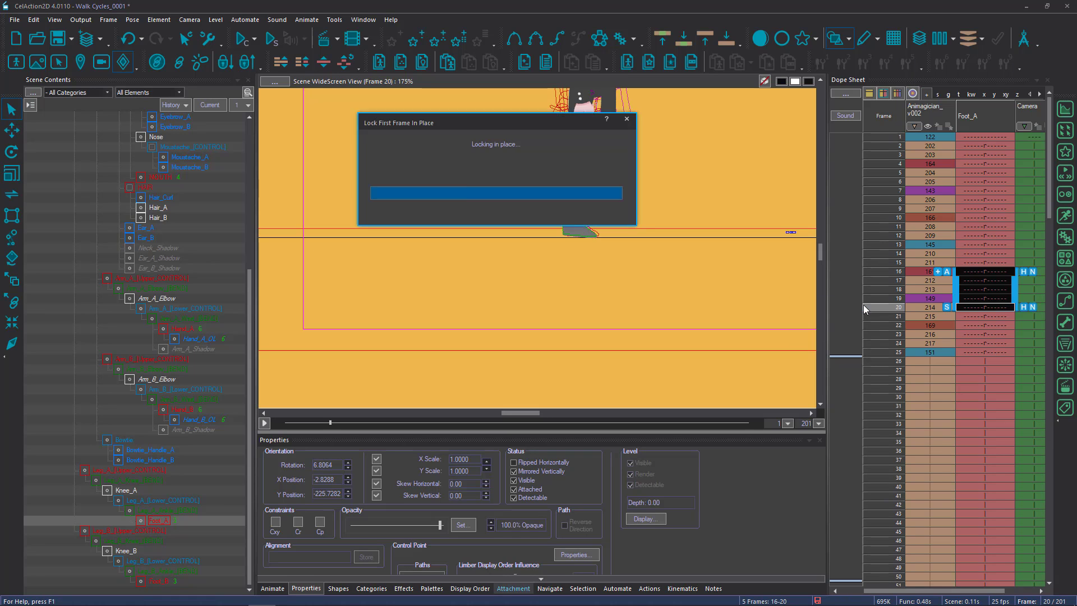
Check Foot_A's ground contact frame by frame from frame 19 through 25, then return to frame 24.
left_click(975, 297)
left_click(975, 307)
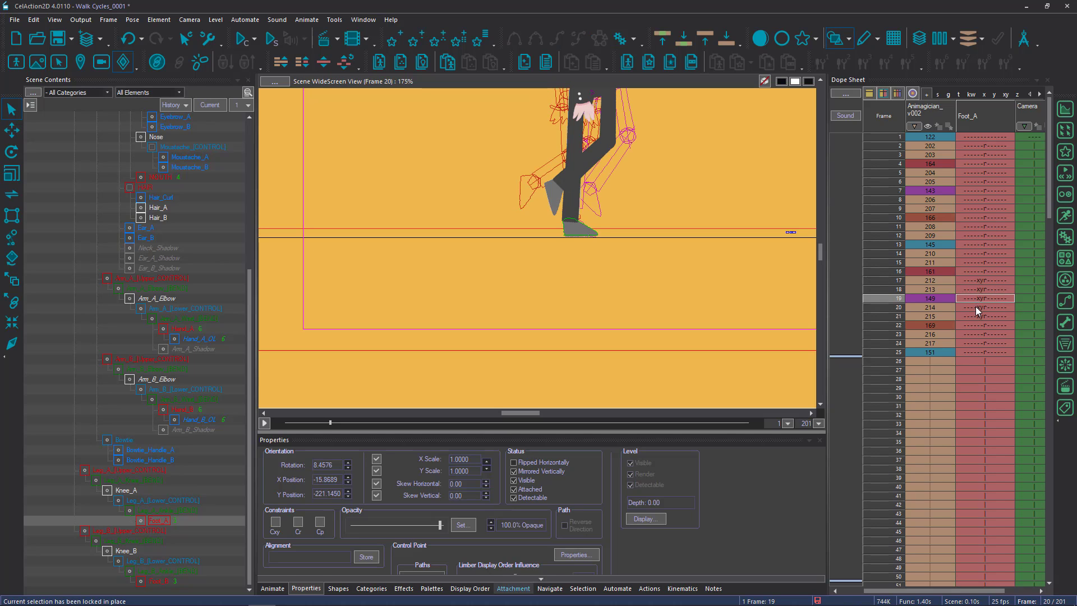
left_click(975, 317)
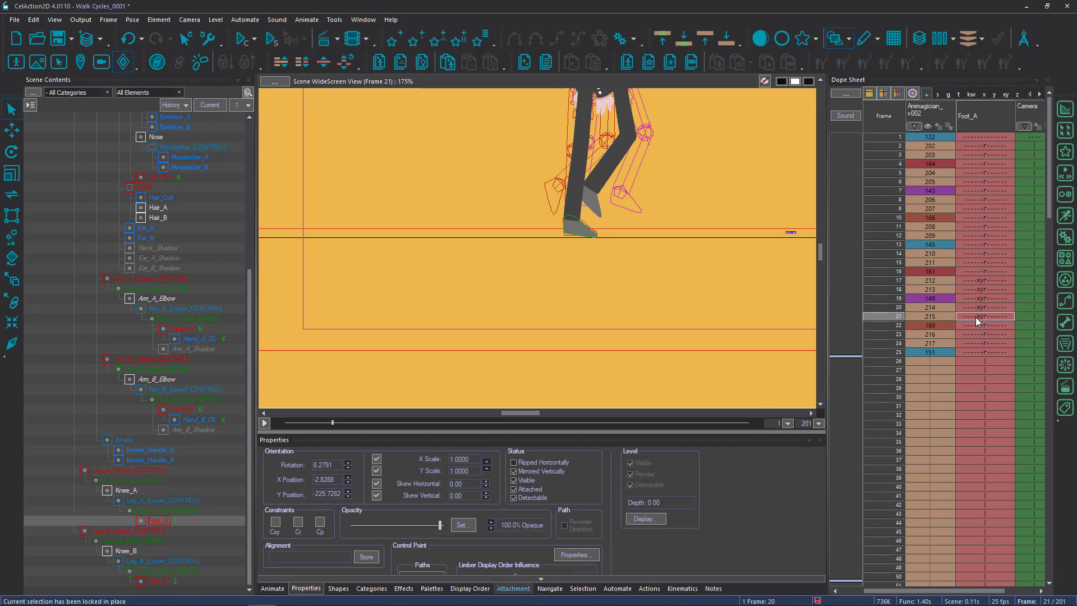
left_click(975, 325)
left_click(976, 334)
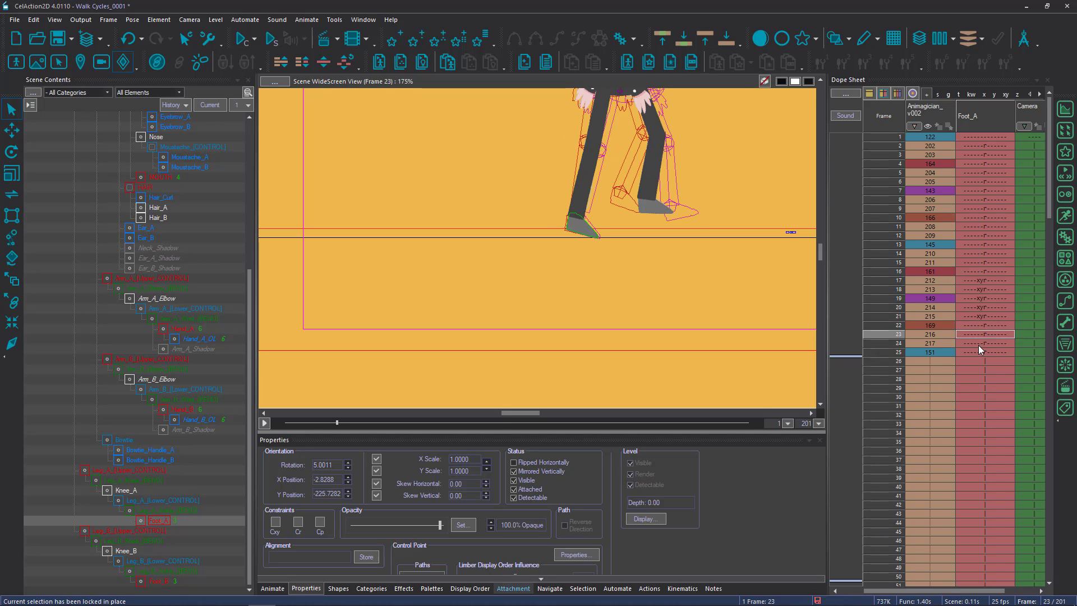
left_click(979, 343)
left_click(982, 352)
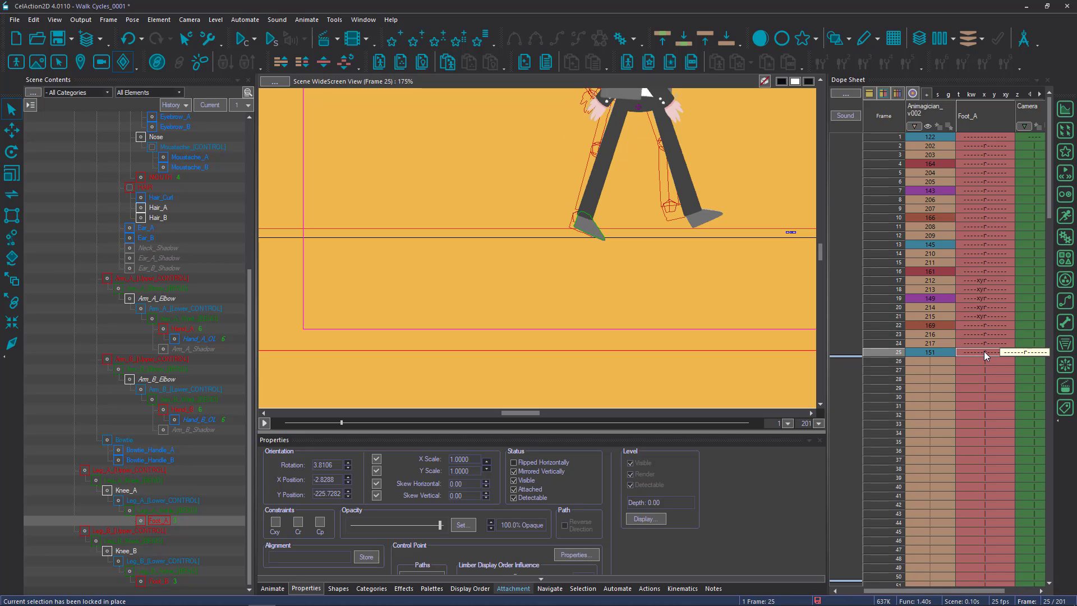
left_click(982, 344)
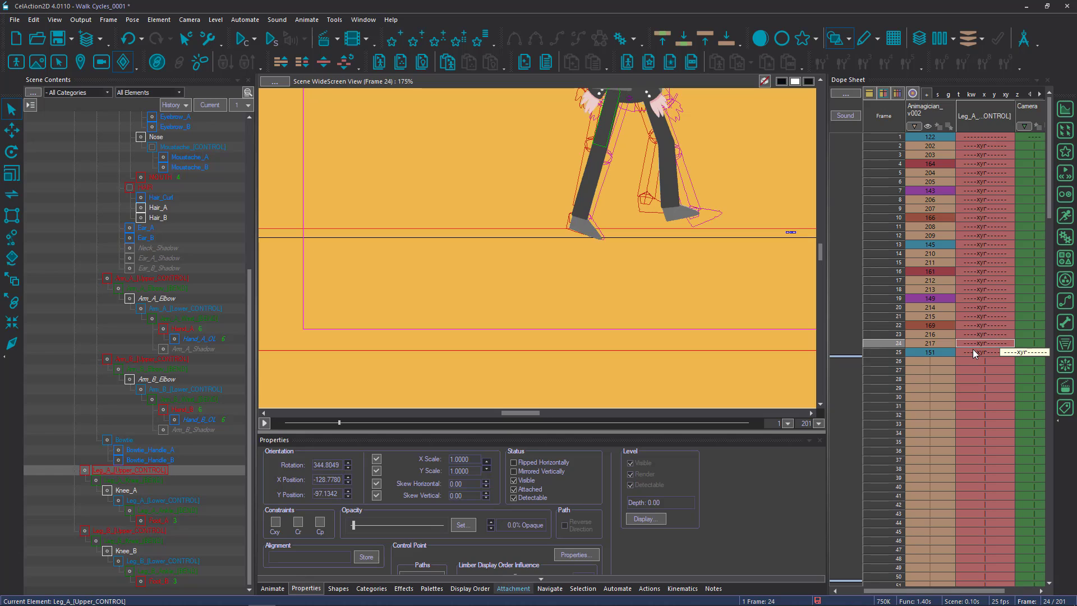
Compare Leg_A's upper control pose on frame 25 with frames 1 and 24.
left_click(972, 351)
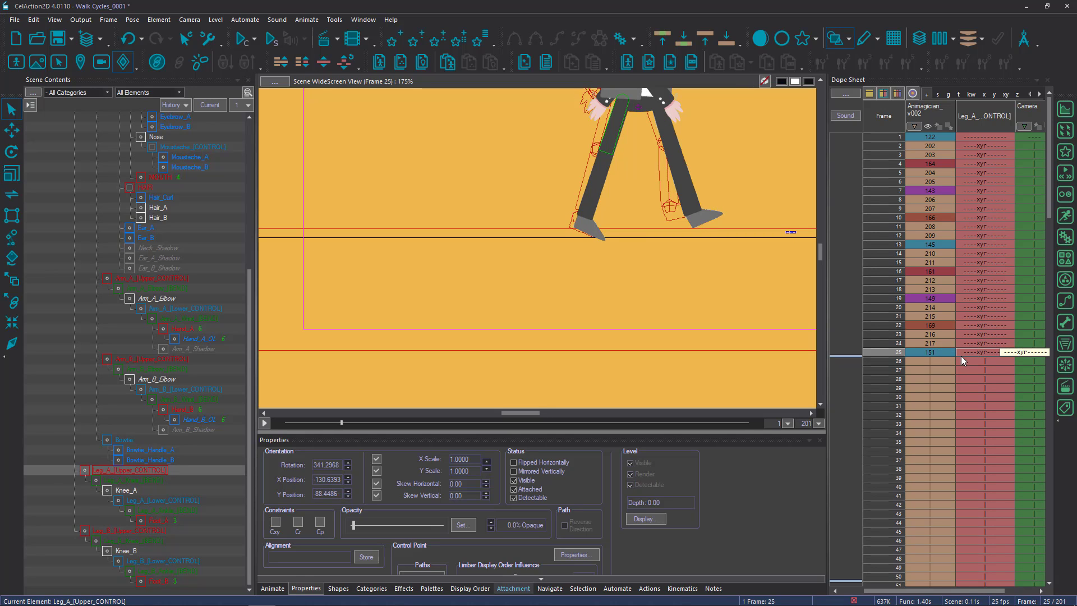
left_click(958, 136)
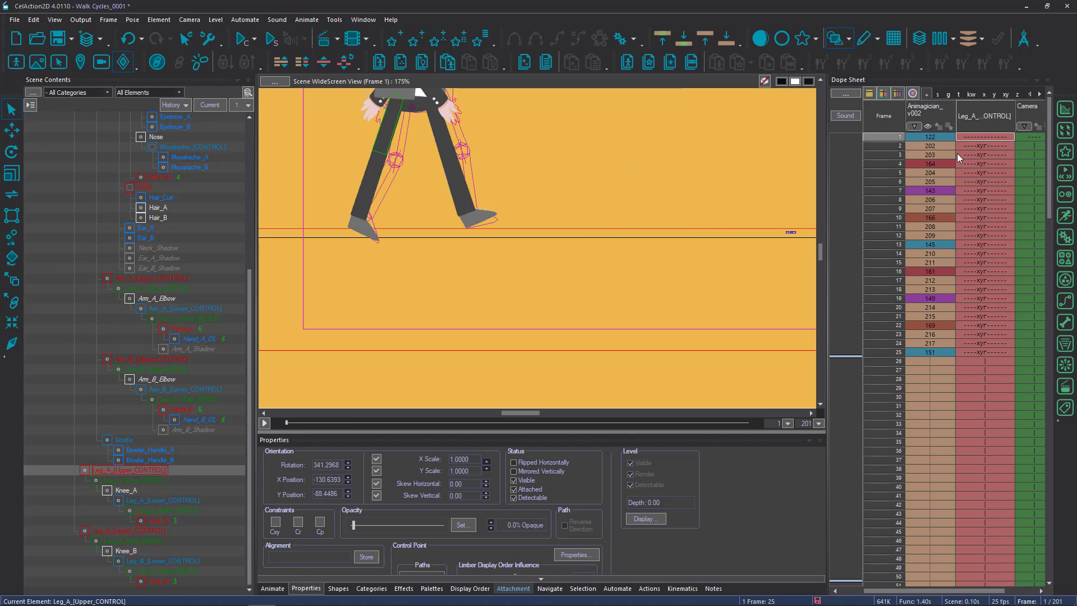
left_click(975, 351)
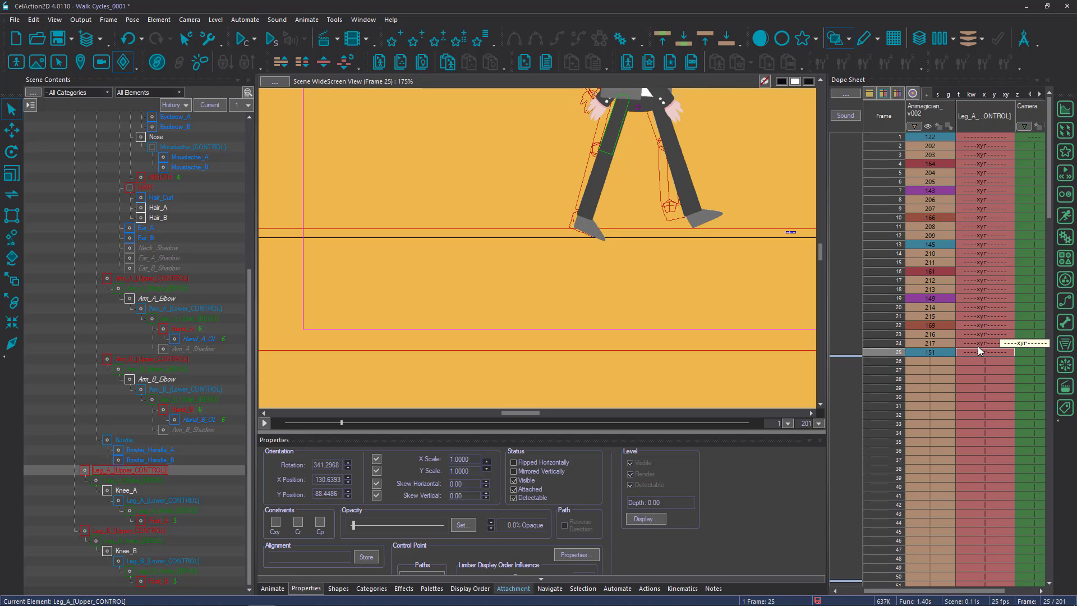
left_click(977, 345)
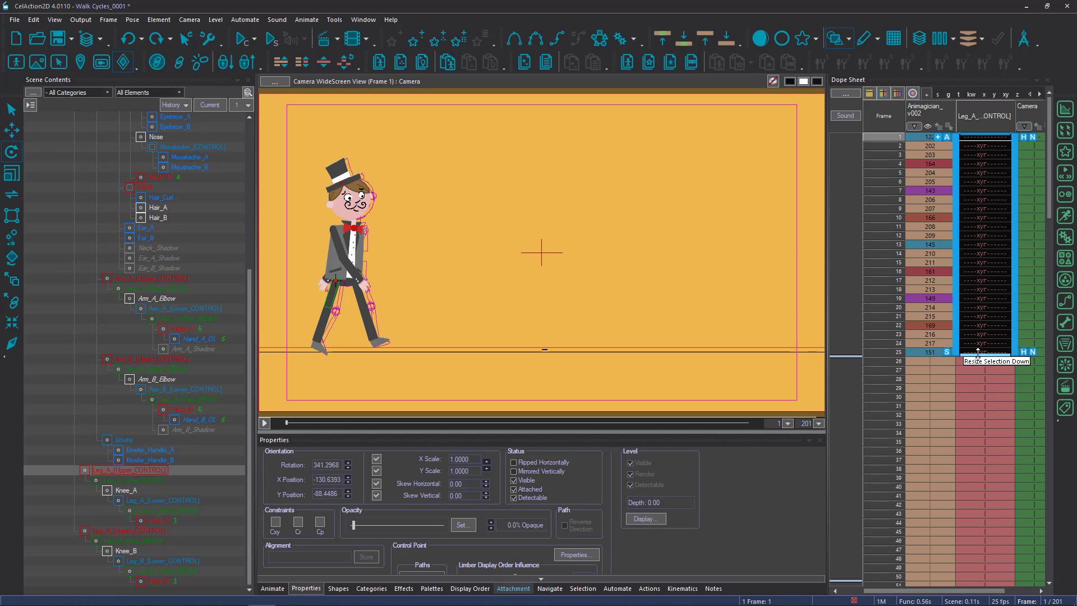
Play back frames 1 to 25 through the camera to review the walk, then stop the playback.
left_click_drag(978, 353, 979, 137)
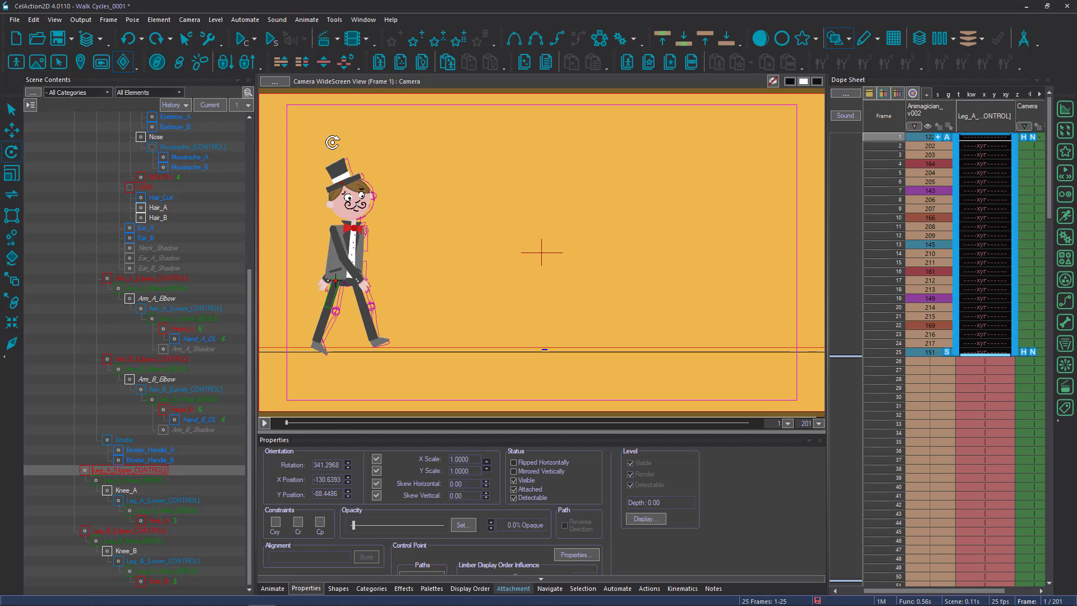
left_click(243, 39)
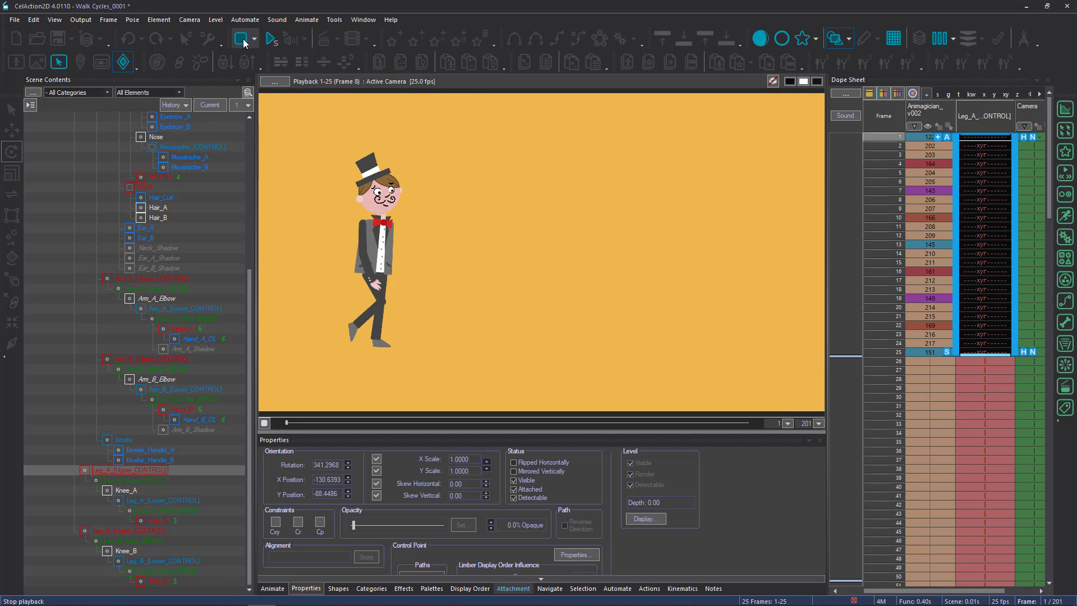
left_click(242, 40)
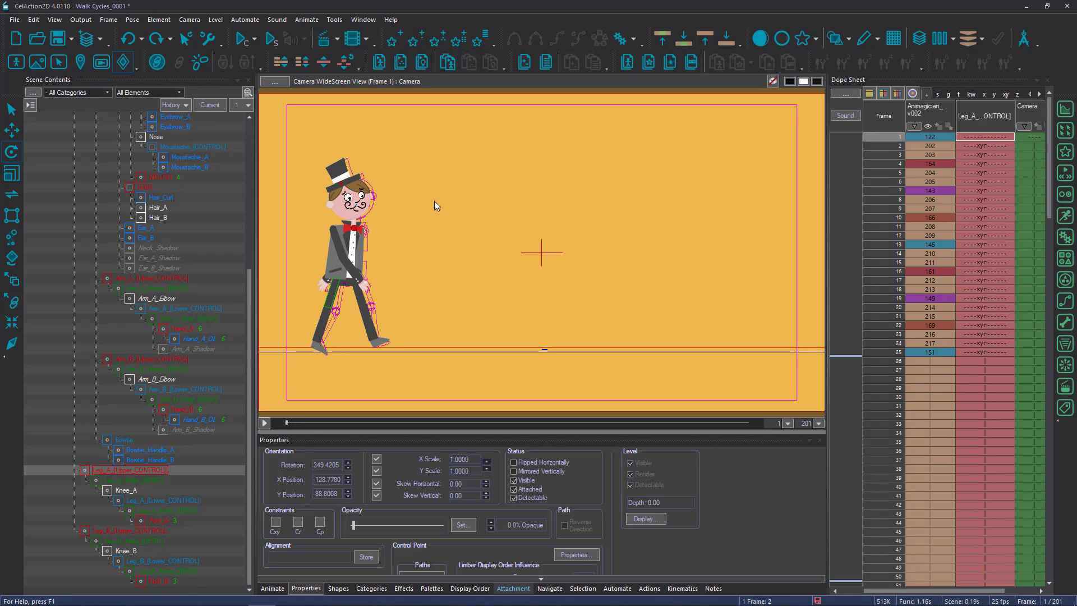
Select Hand_A on frame 1 and compare its angle between frames 1 and 2.
left_click_drag(466, 209, 642, 187)
scroll(619, 206, "up", 4)
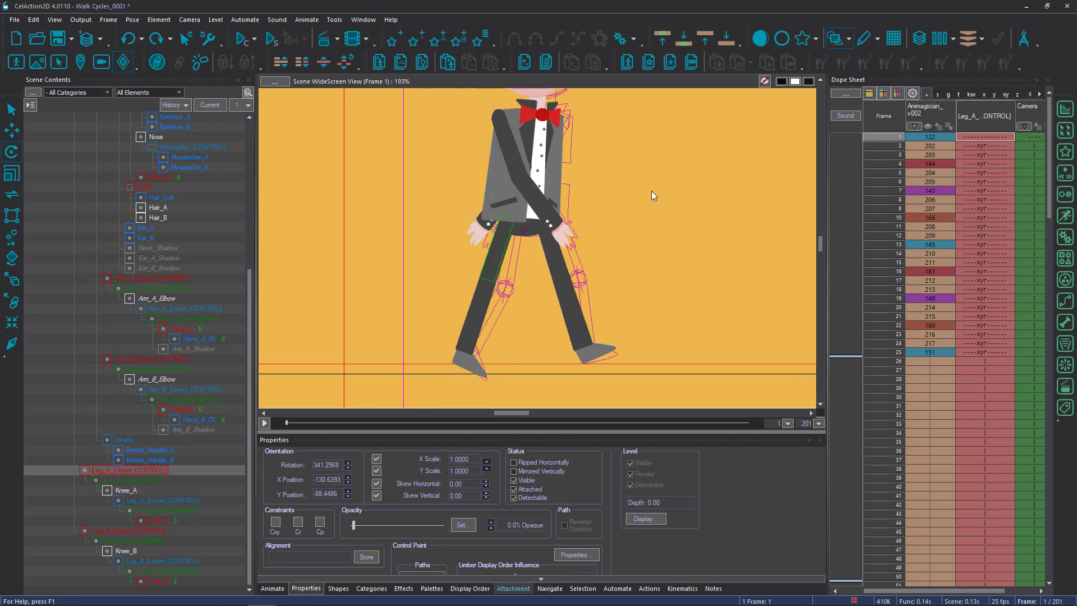
left_click(595, 236)
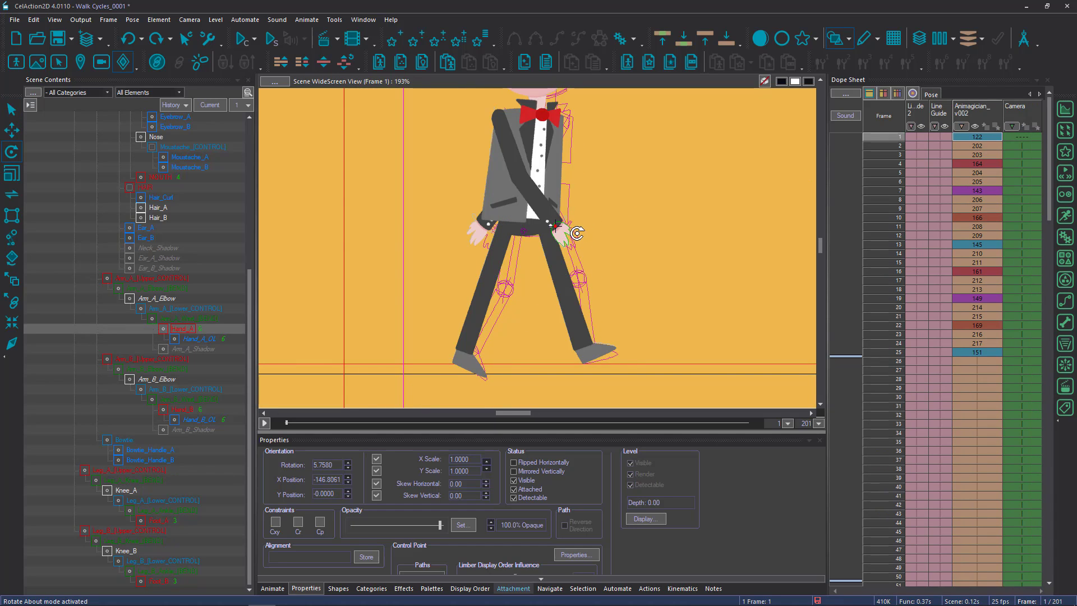
key("Right")
key("Left")
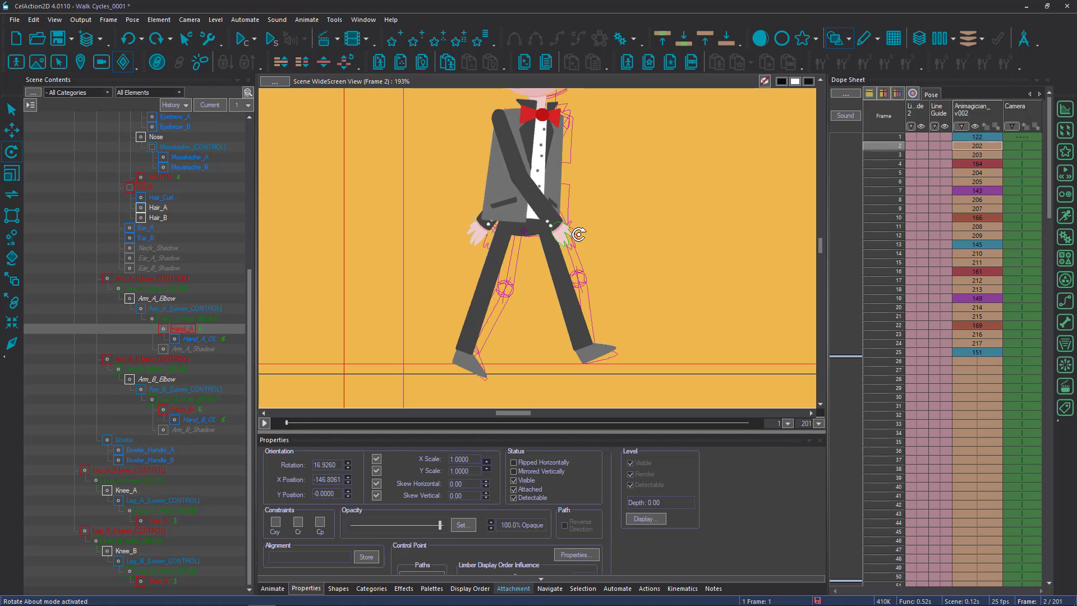
key("Right")
key("Left")
key("Right")
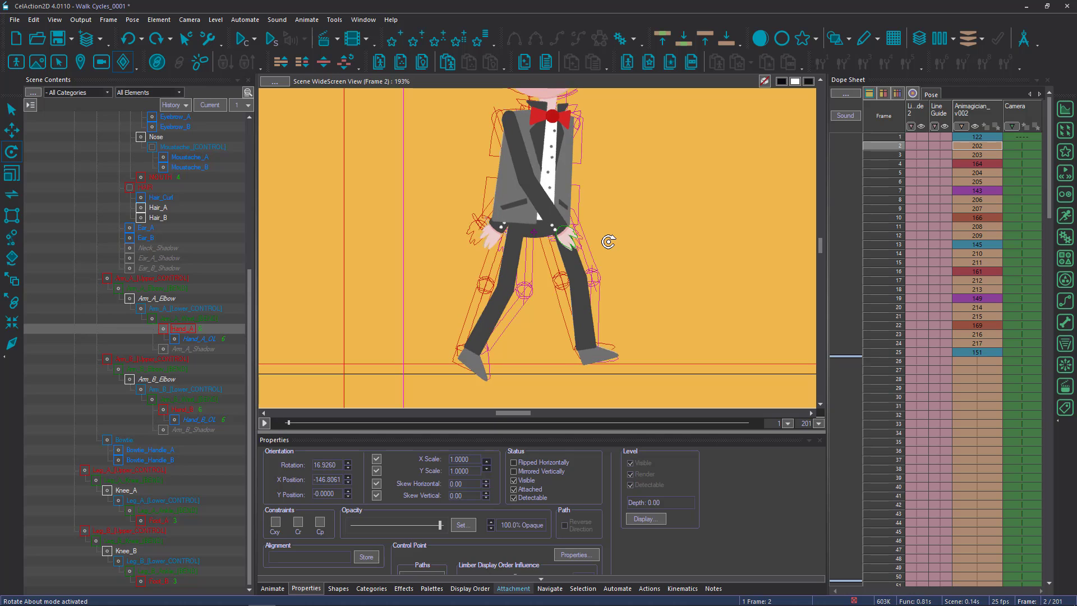
key("Left")
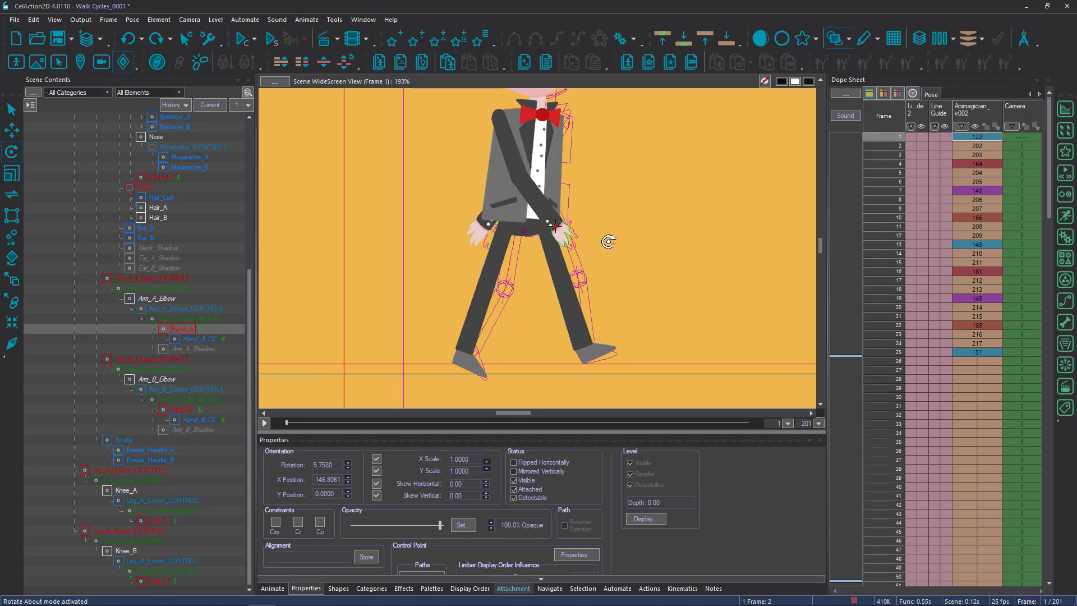
Rotate Hand_A frame by frame from frame 2 up to frame 22 to refine its swing.
key("Right")
left_click_drag(616, 243, 594, 256)
key("Right")
key("Right")
key("Right")
key("Right")
key("Right")
key("Right")
key("Right")
key("Right")
key("Right")
key("Right")
key("Right")
key("Right")
key("Right")
key("Right")
key("Right")
key("Right")
key("Right")
key("Right")
key("Right")
key("Right")
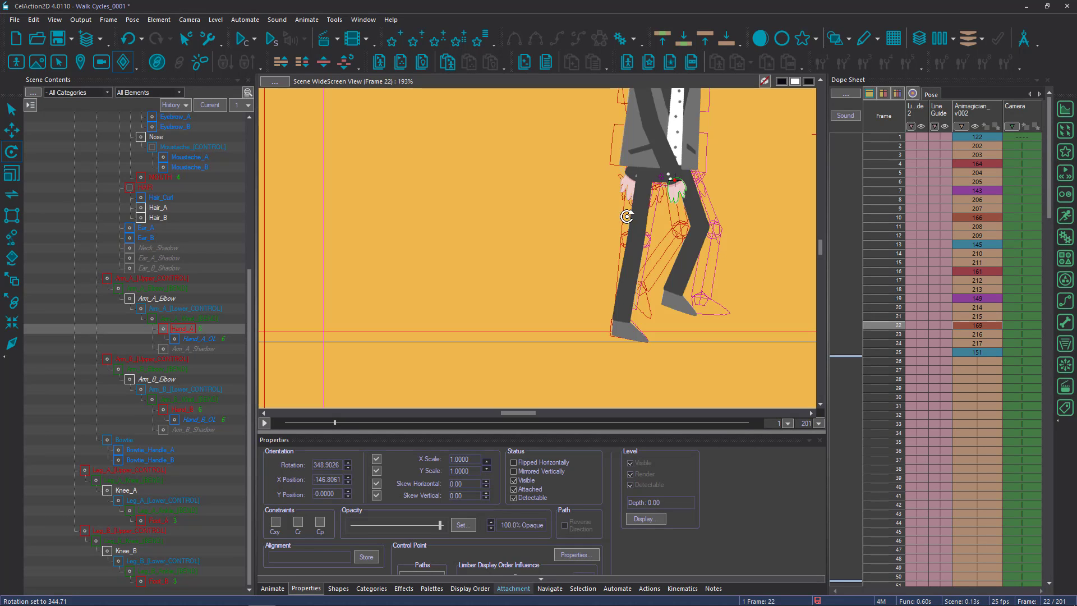
Continue rotating Hand_A on frames 23 and 24, setting frame 24 to about -2.25, ending on frame 25.
key("Right")
left_click_drag(661, 228, 734, 235)
key("Right")
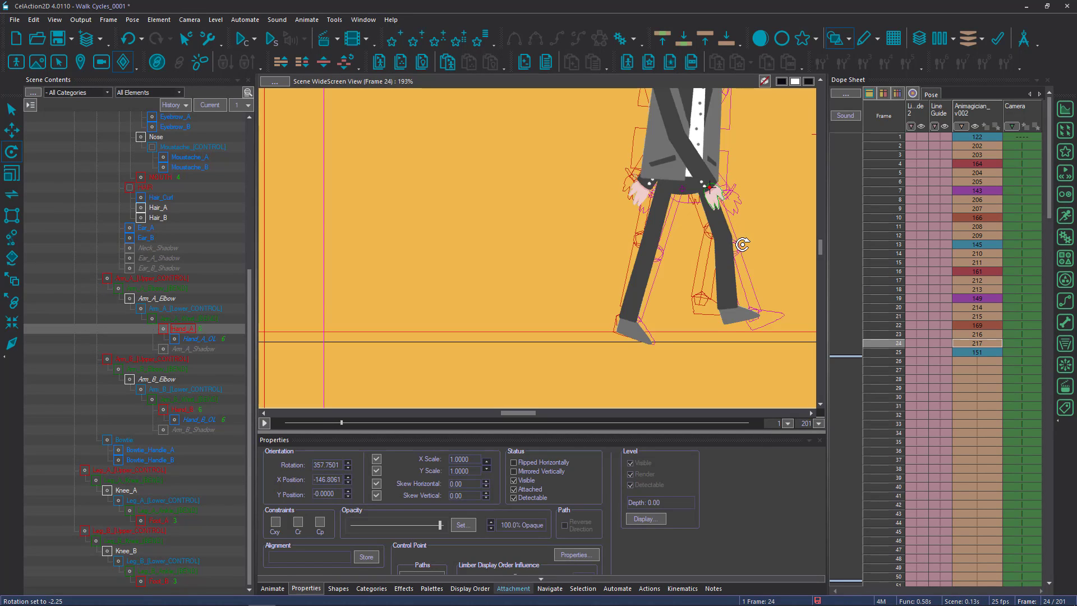
key("Right")
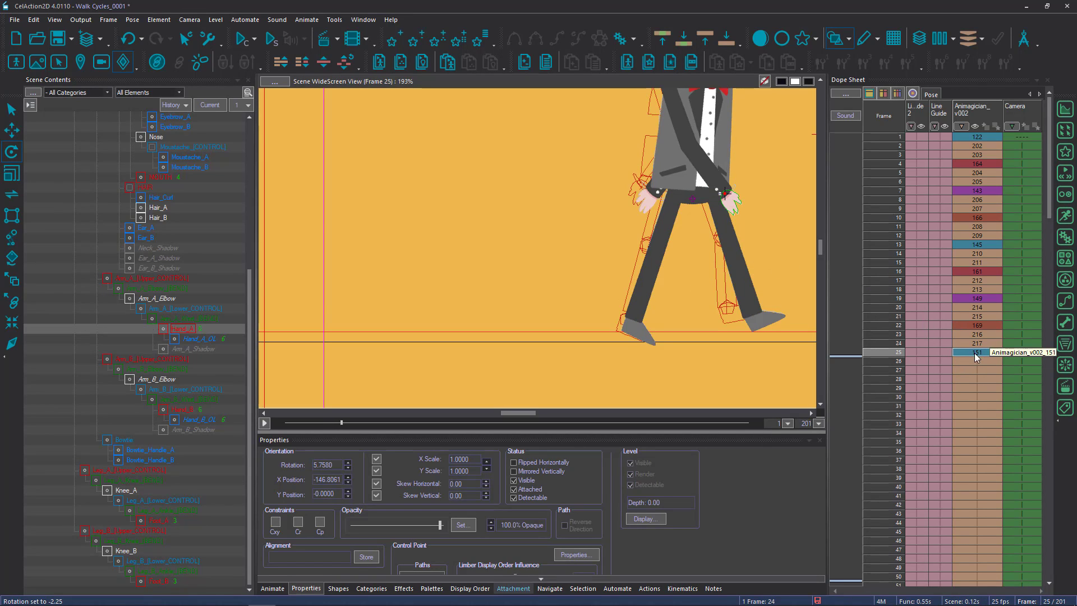
Select Hand_B on frame 1 and rotate it frame by frame from frame 2 up to frame 24.
left_click(980, 140)
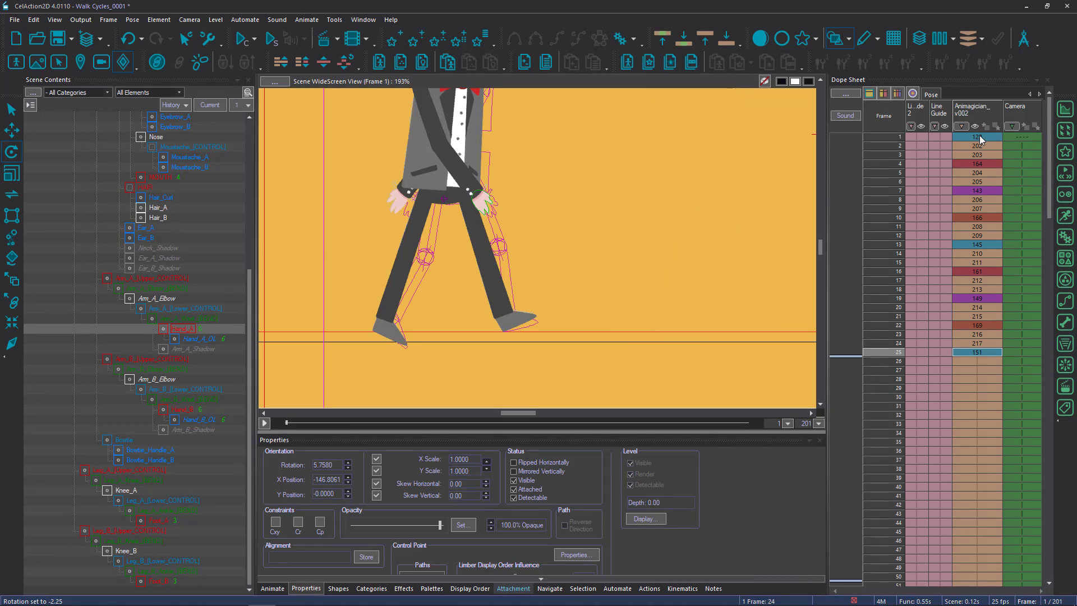
left_click(401, 205)
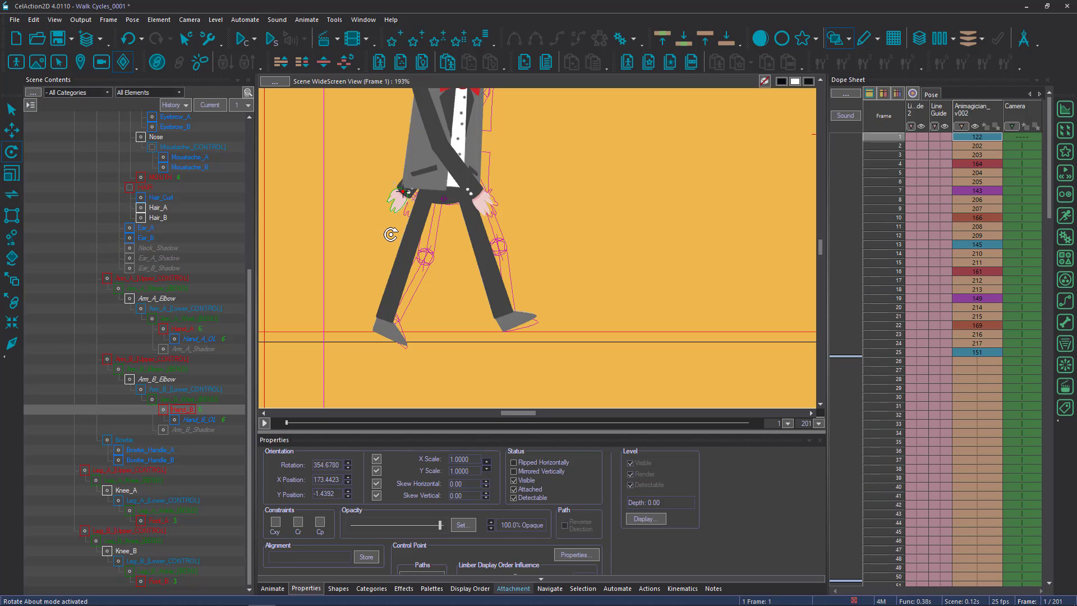
key("Right")
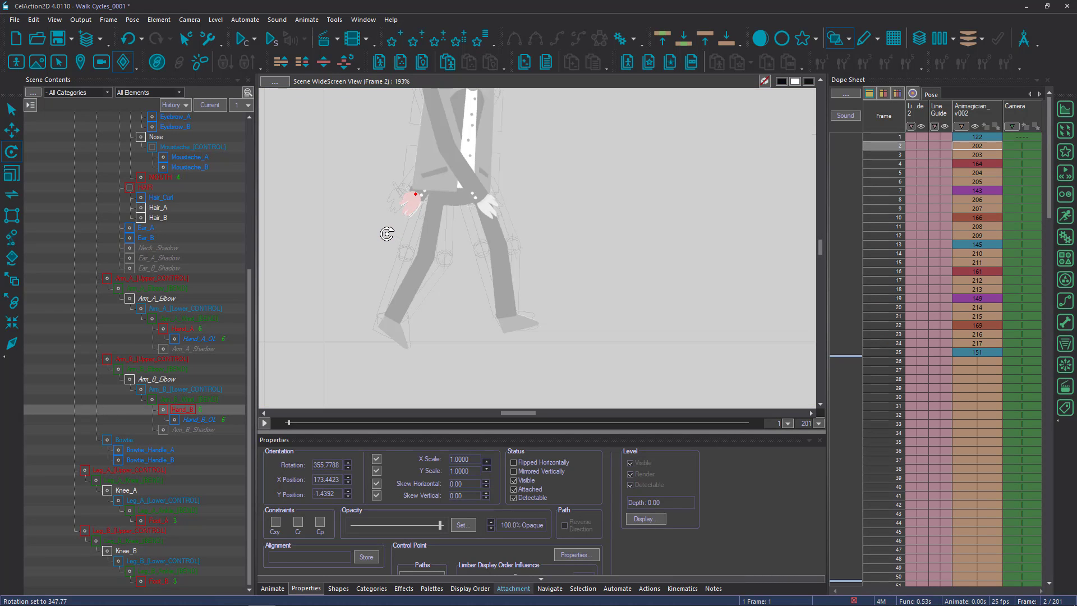
left_click_drag(387, 234, 682, 224)
key("Right")
key("Right")
key("Right")
key("Right")
key("Right")
key("Right")
key("Right")
key("Right")
key("Right")
key("Right")
key("Right")
key("Right")
key("Right")
key("Right")
key("Right")
key("Right")
key("Right")
key("Right")
key("Right")
key("Right")
key("Right")
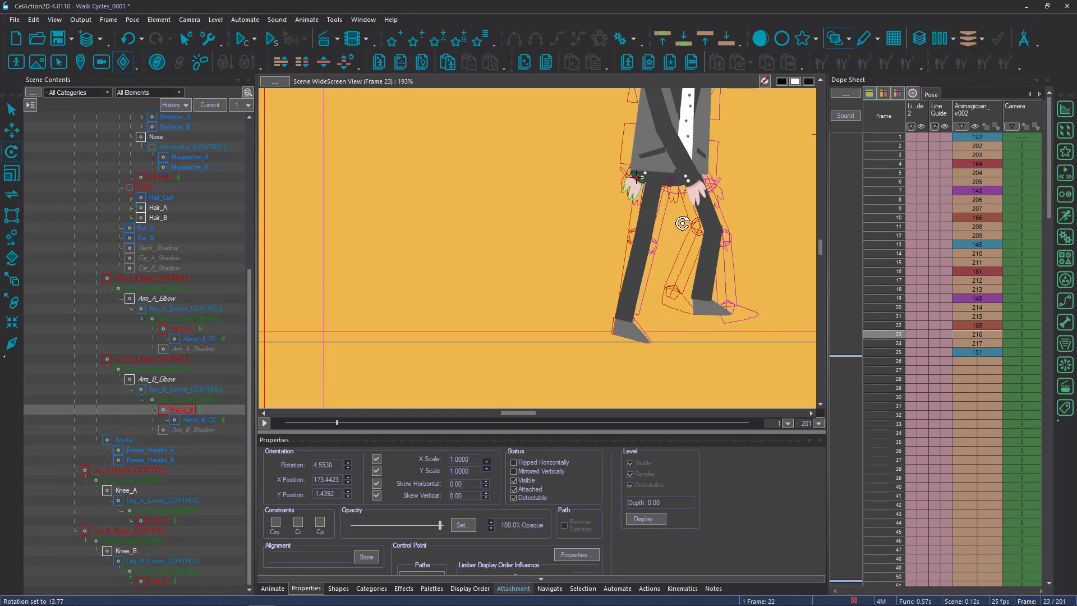
key("Right")
key("Right")
Play back frames 1 to 25 to review the hand motion, then stop the playback.
left_click(977, 137, "shift")
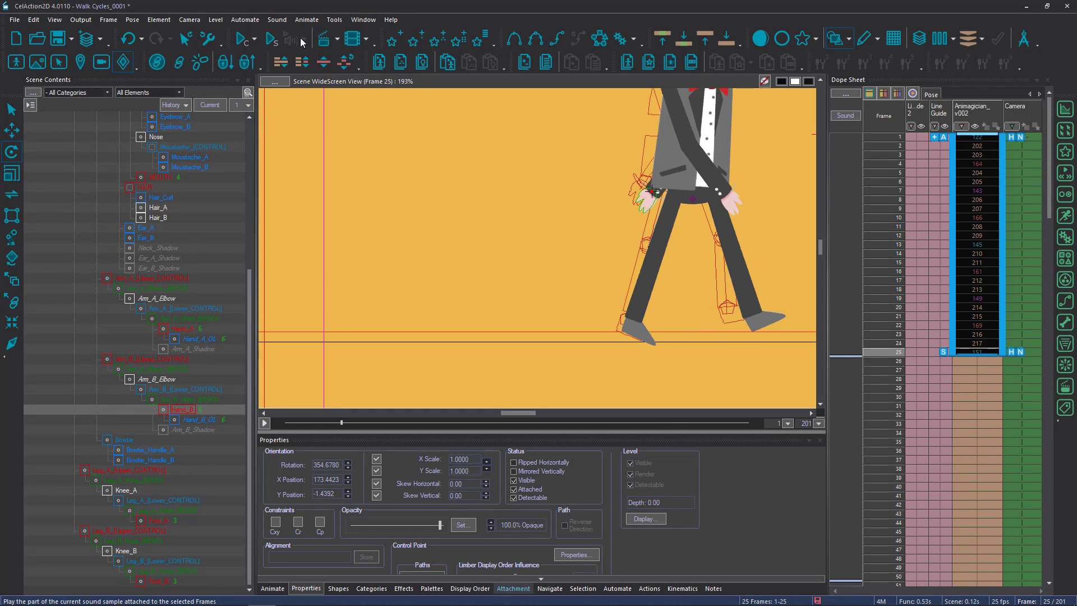
left_click(244, 39)
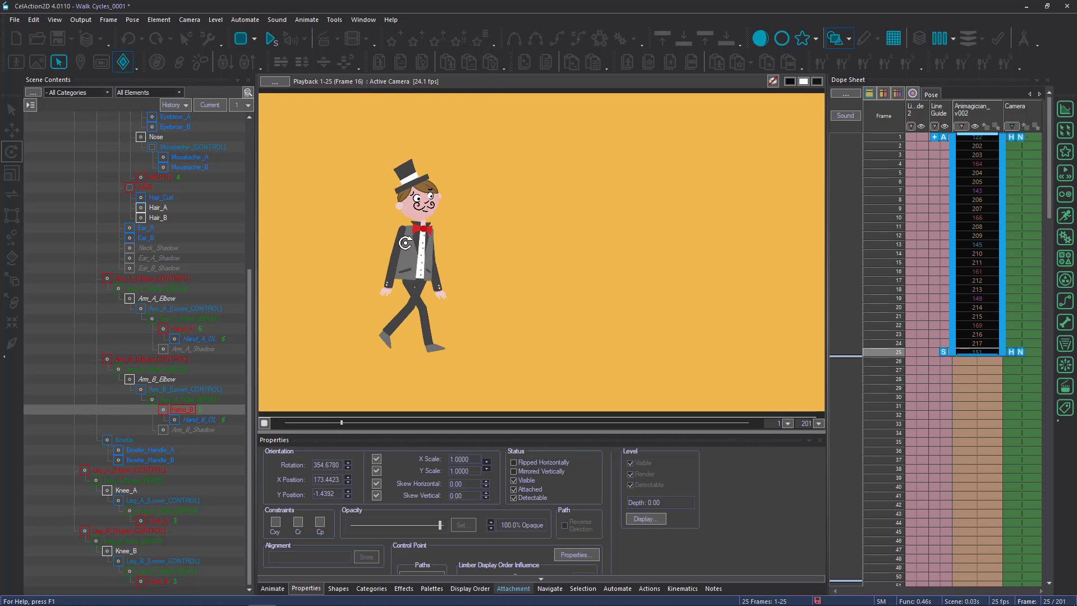
left_click(271, 99)
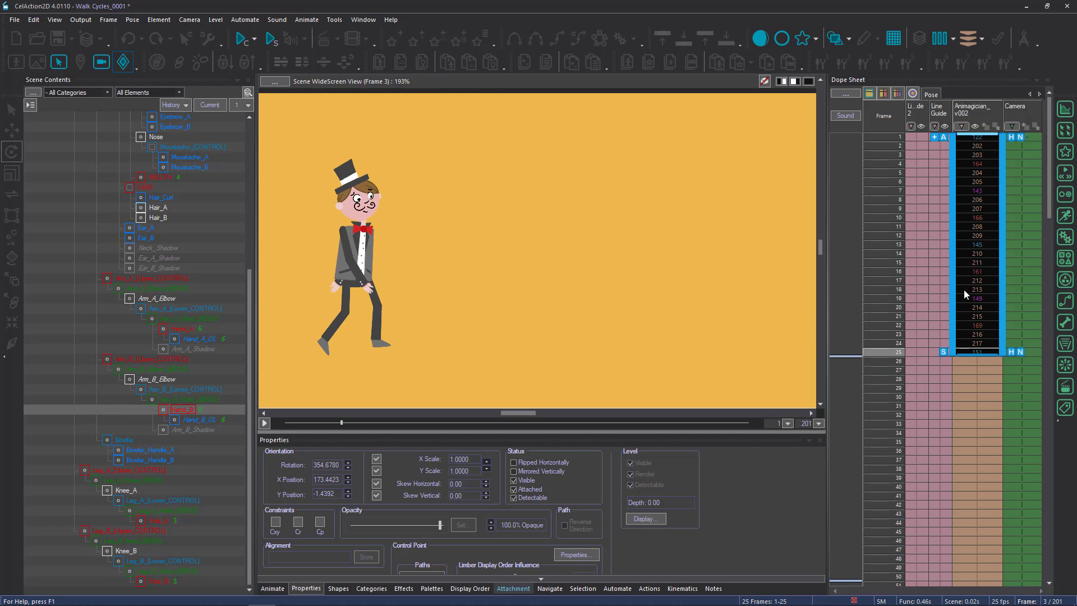
Examine Arm_A's upper control pose through frames 2 to 7.
left_click(965, 146)
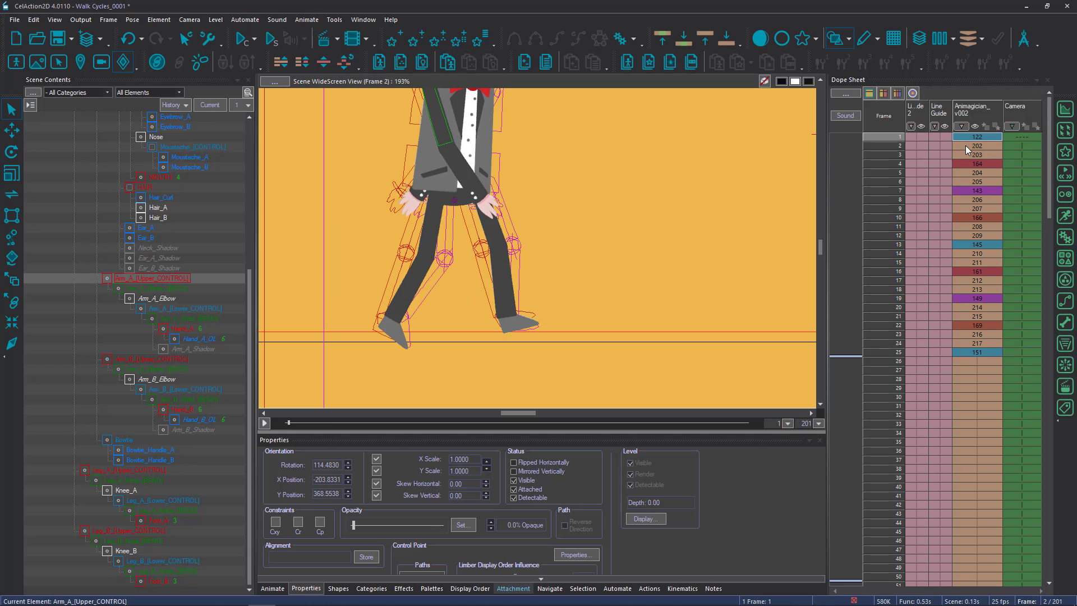
left_click(972, 155)
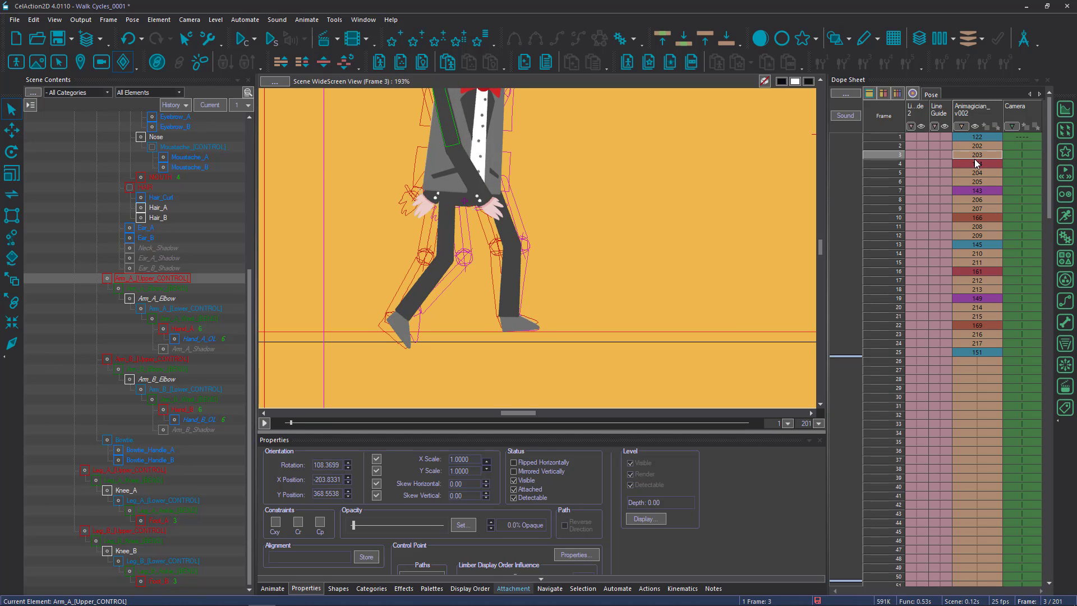
left_click(976, 164)
left_click(980, 174)
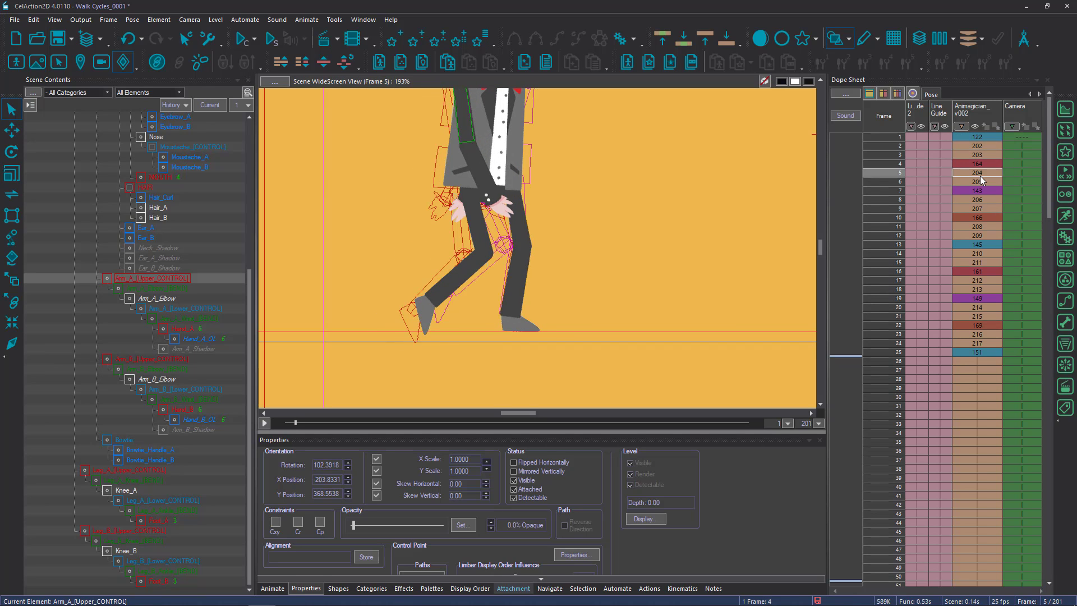
left_click(981, 182)
left_click(986, 191)
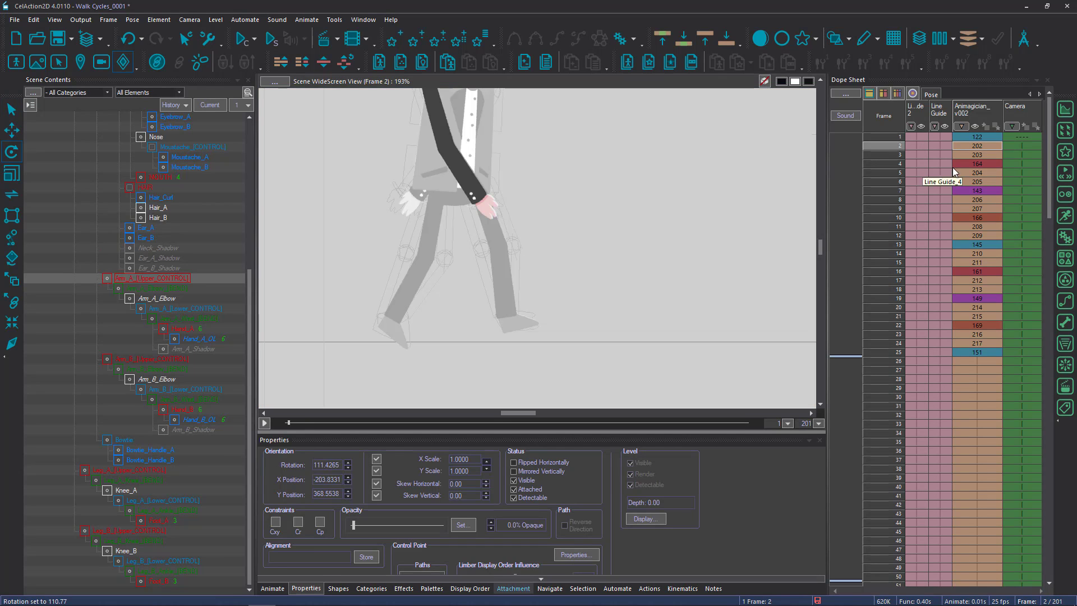
Rotate Arm_A's upper control to about 107.14 on frame 3, adjust it on frame 4, and check the following frames.
left_click(968, 157)
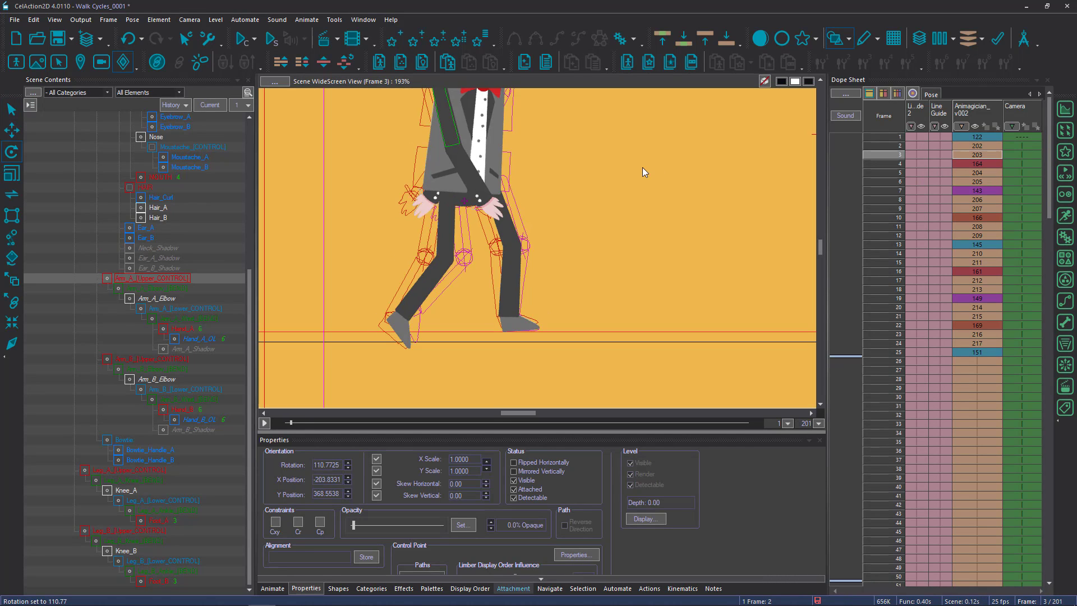
left_click_drag(642, 167, 962, 177)
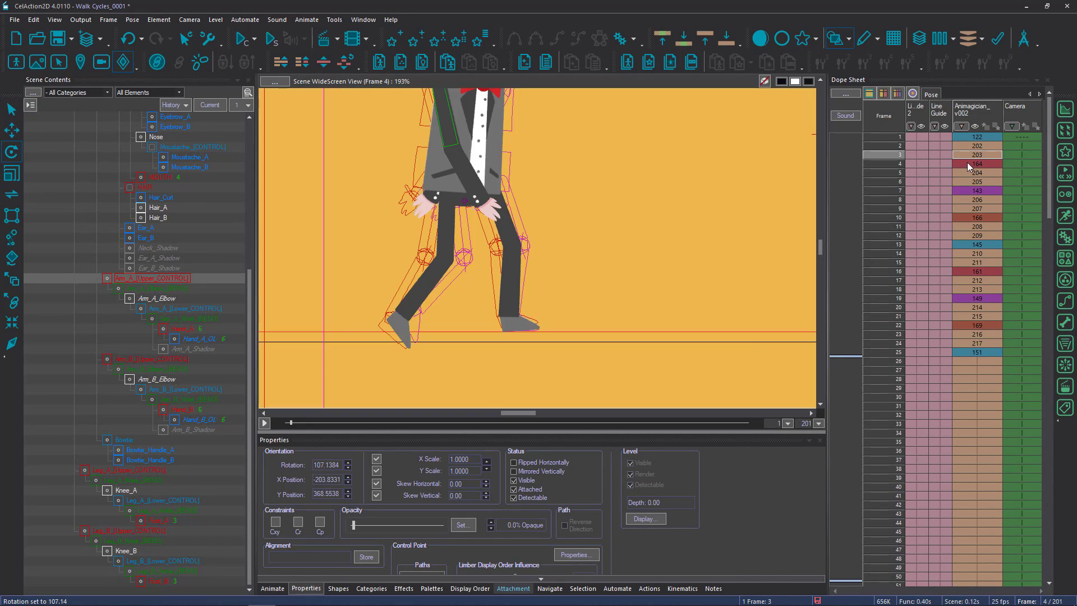
left_click(965, 163)
left_click_drag(630, 199, 969, 203)
key("Right")
key("Right")
key("Right")
Play back frames 1 to 25 to review the adjusted arm swing.
left_click_drag(987, 140, 990, 352)
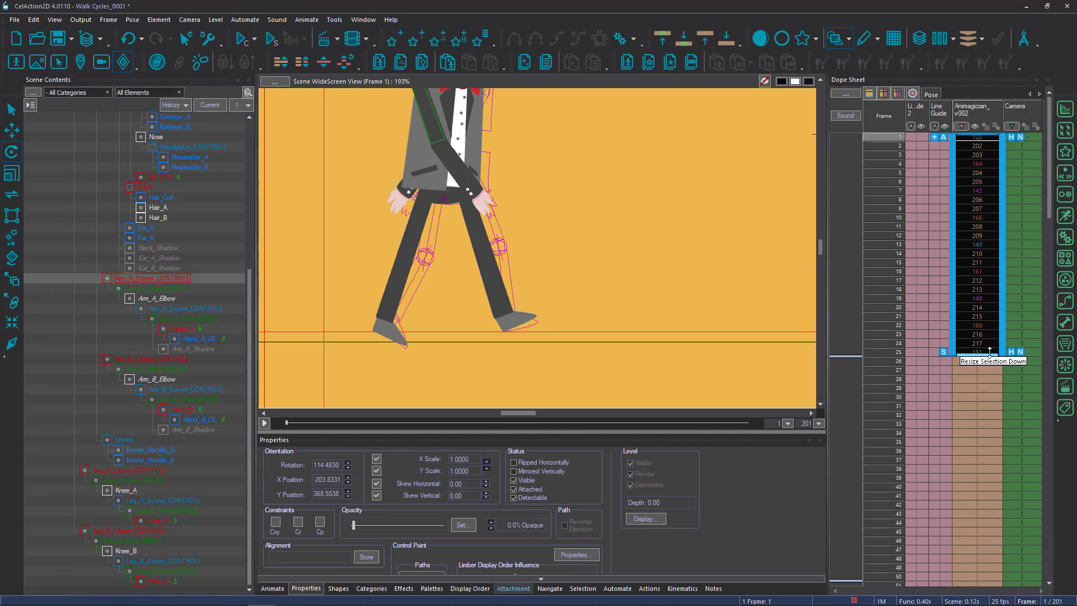
left_click(241, 40)
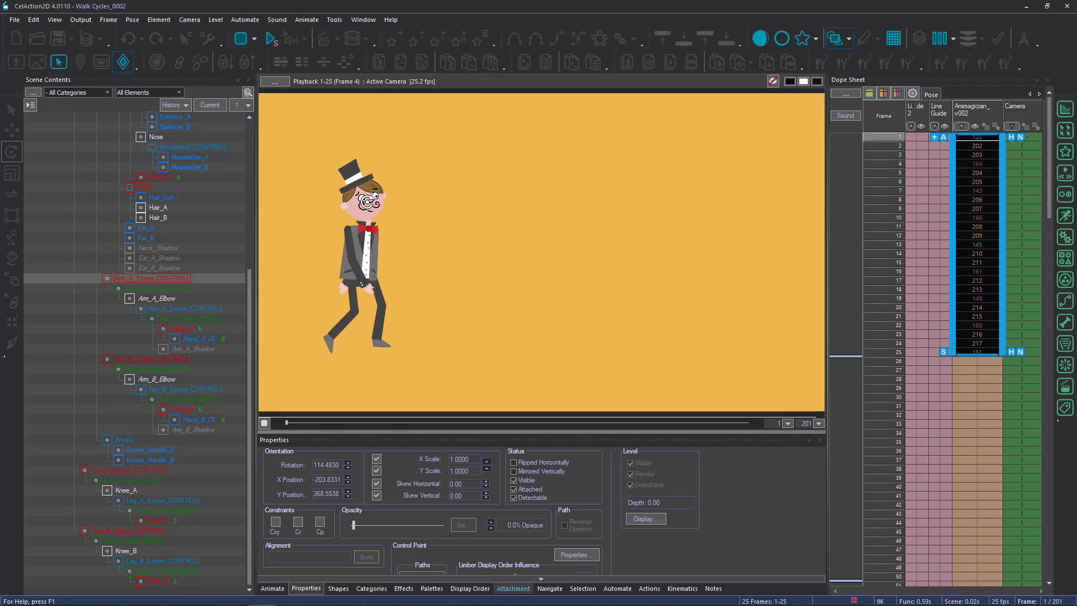
Rotate Moustache_A slightly on frame 2.
scroll(496, 143, "up", 5)
left_click(497, 142)
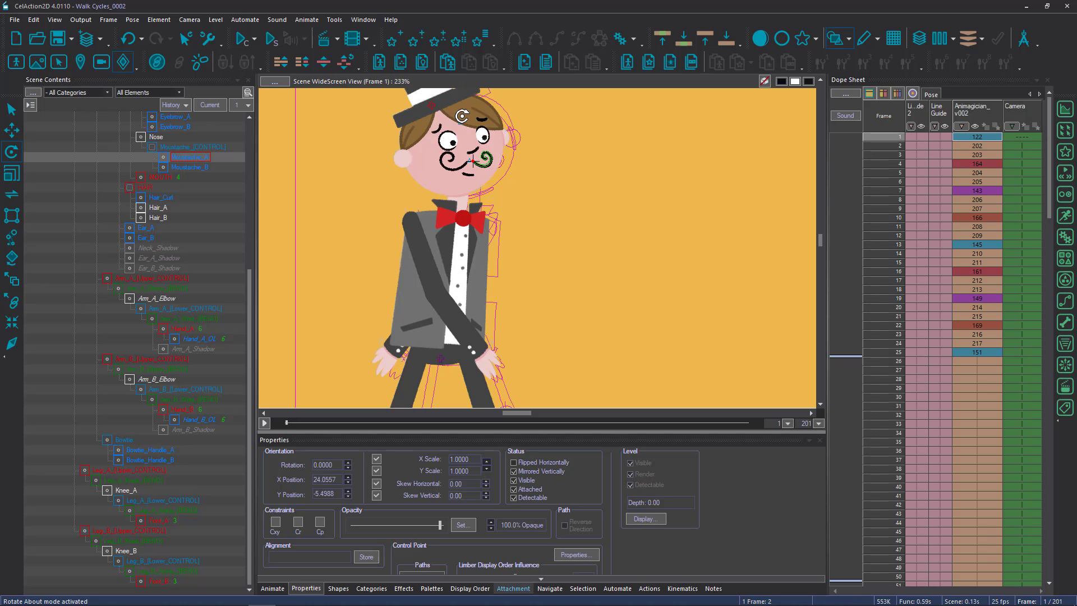
key("Right")
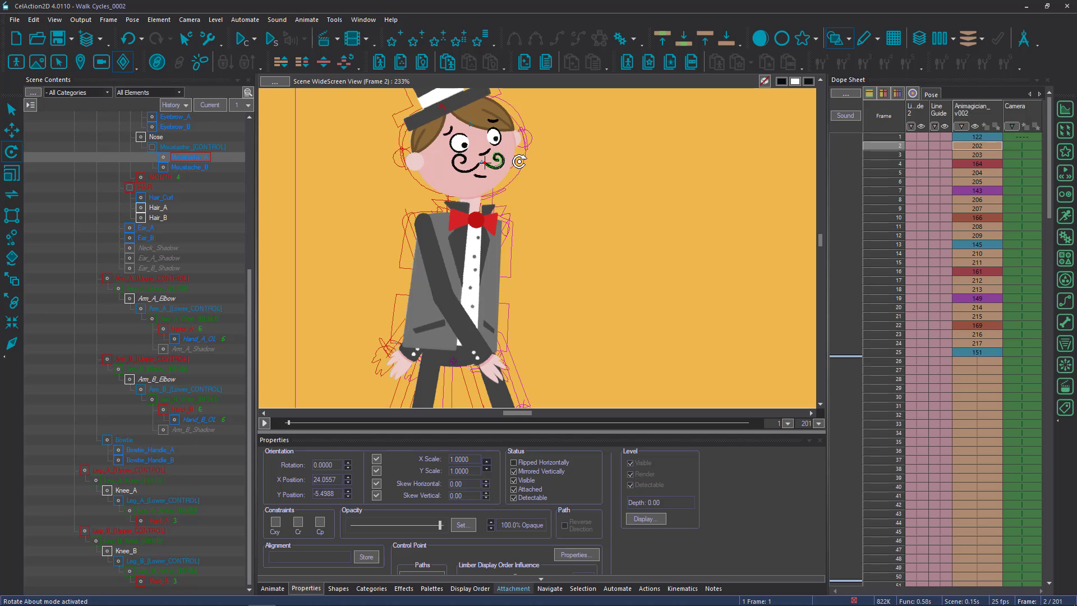
left_click_drag(524, 187, 524, 188)
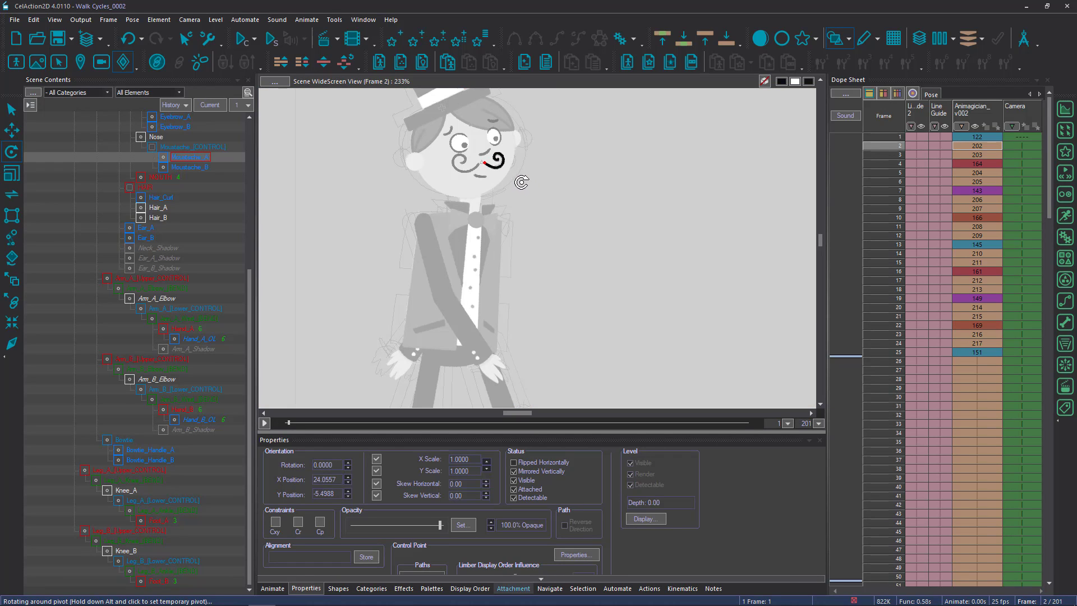
left_click_drag(521, 182, 791, 152)
Rotate Moustache_A over the following frames up to frame 24, with a rotation of about 7.21 on frame 24.
key("Right")
key("Right")
key("Right")
key("Right")
key("Right")
key("Right")
key("Right")
key("Right")
key("Right")
key("Right")
key("Right")
key("Right")
key("Right")
key("Right")
key("Right")
key("Right")
key("Right")
key("Right")
key("Right")
key("Right")
key("Right")
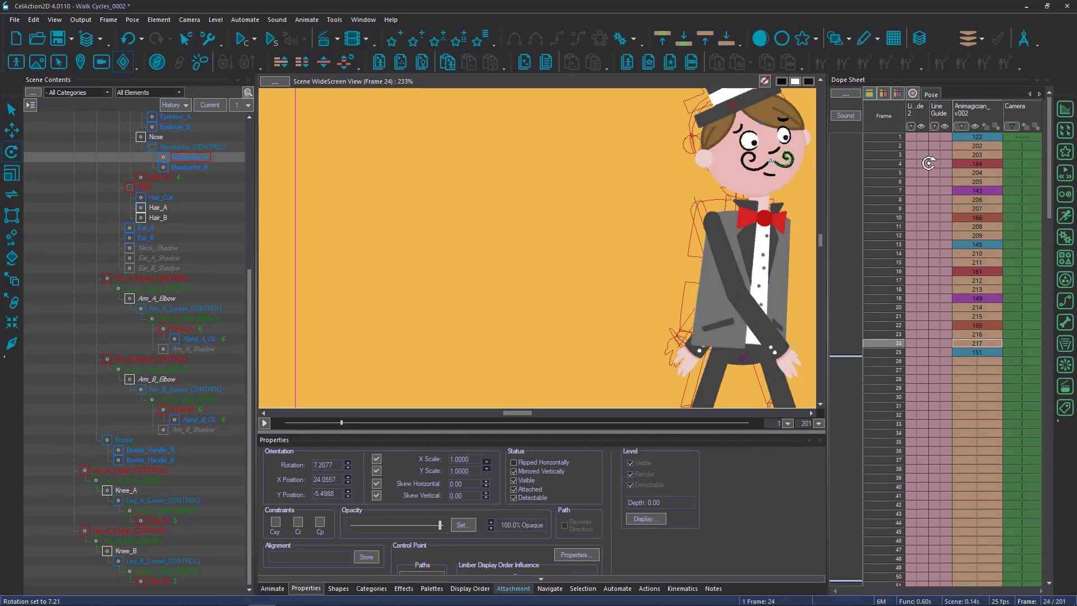
Play back frames 1 to 25 to review the moustache motion, then stop the playback.
left_click(241, 39)
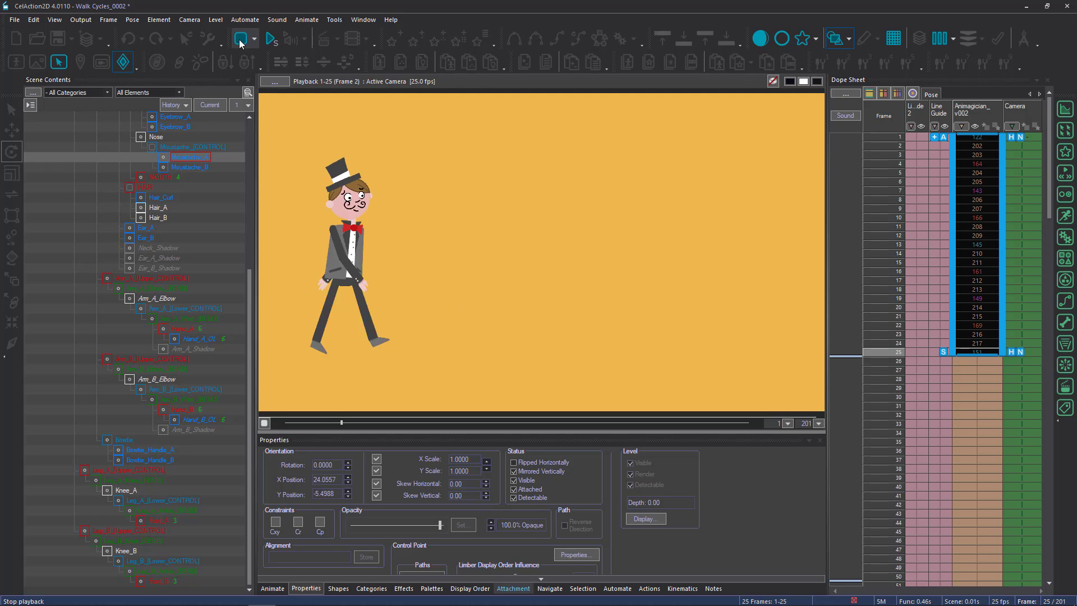
left_click(241, 44)
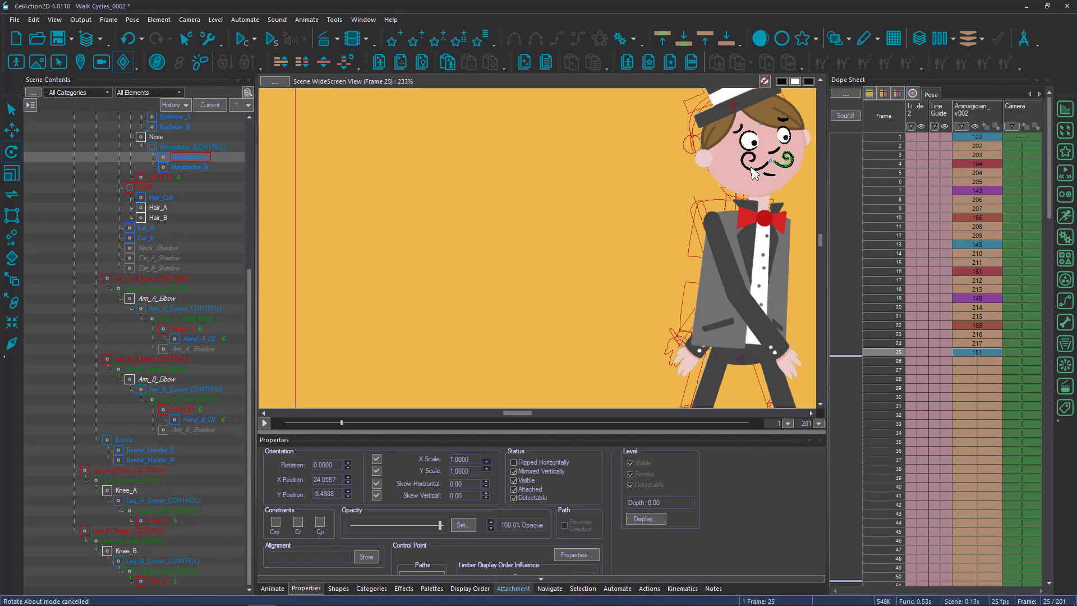
left_click(749, 169)
left_click(749, 167)
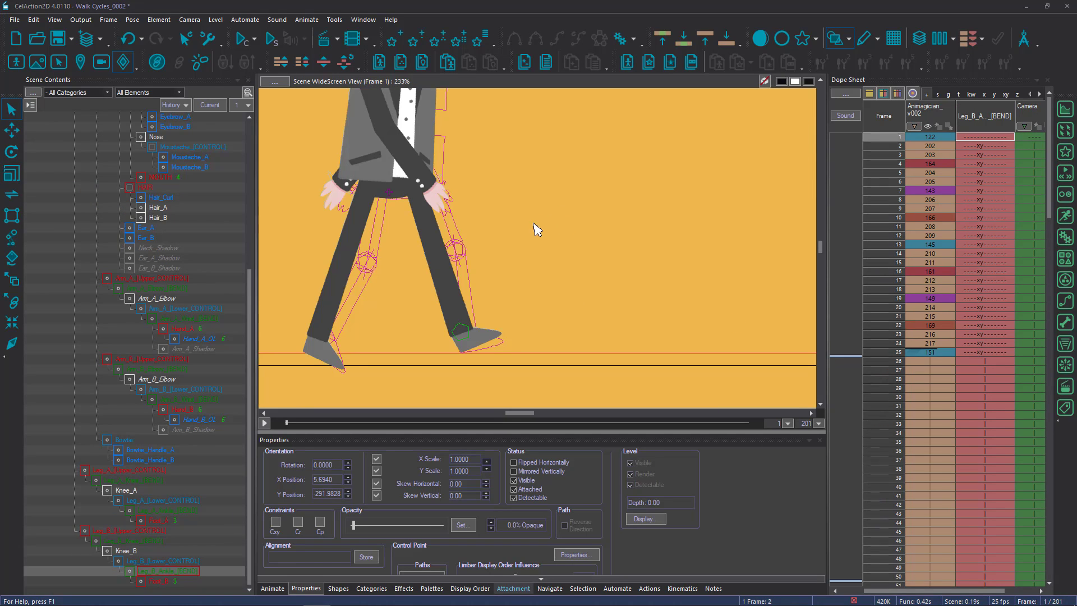
Play back frames 1 to 25 close up on the legs and feet, then stop the playback.
scroll(537, 230, "down", 2)
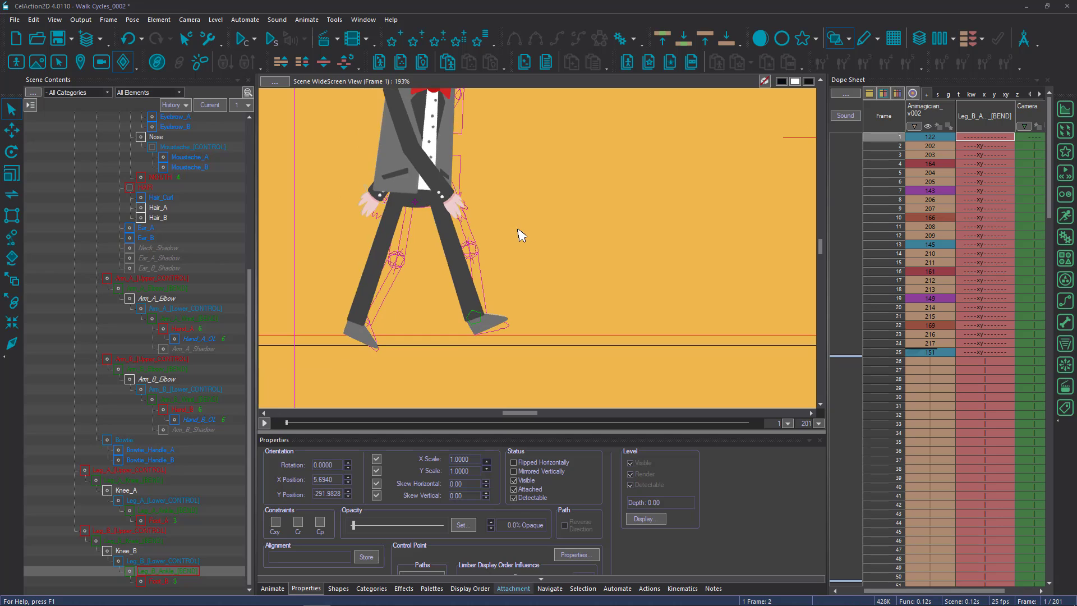
scroll(583, 197, "down", 1)
scroll(589, 235, "up", 3)
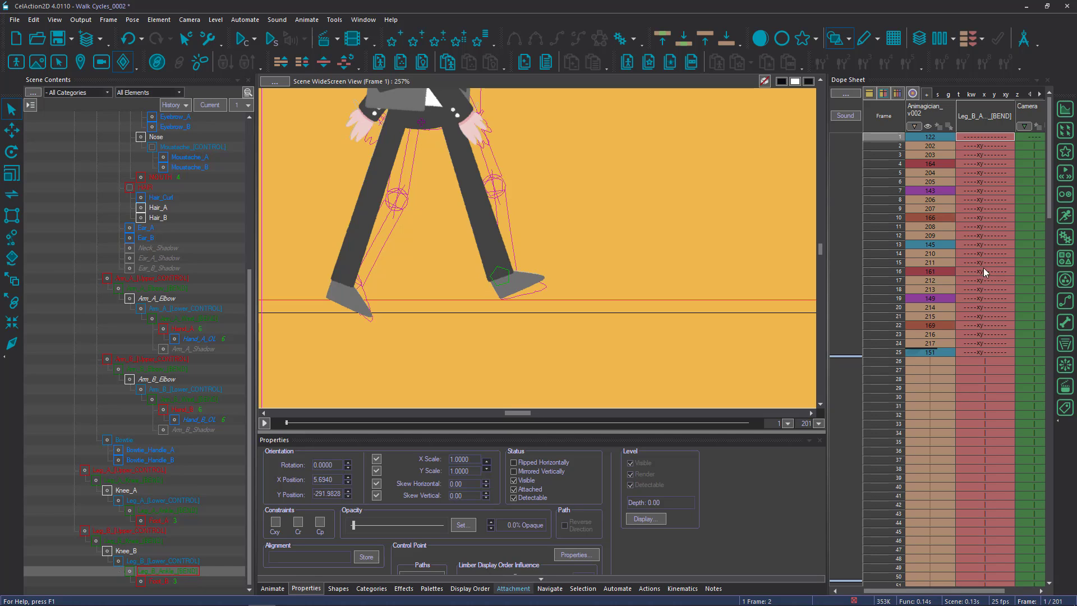
left_click(973, 352, "shift")
key("space")
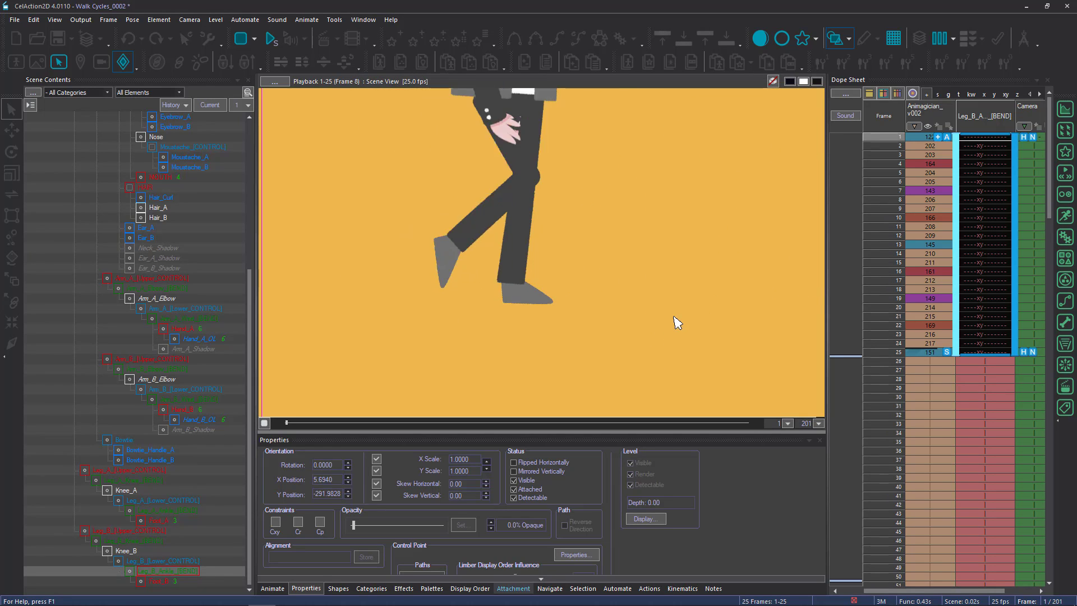
left_click(236, 38)
Detach Foot_B from its parent across all frames.
left_click(517, 283)
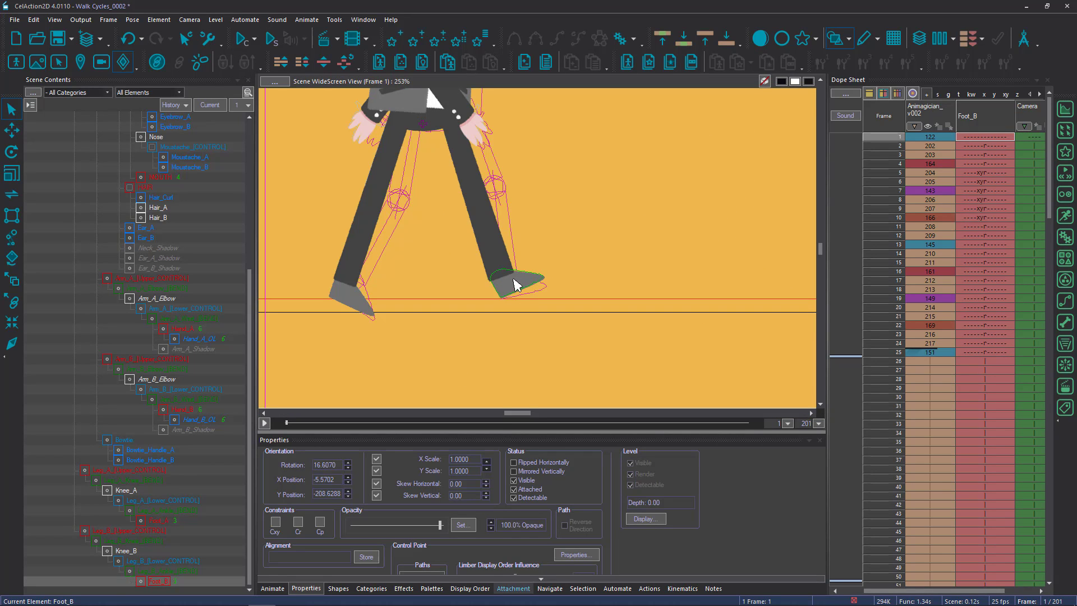
left_click(985, 116)
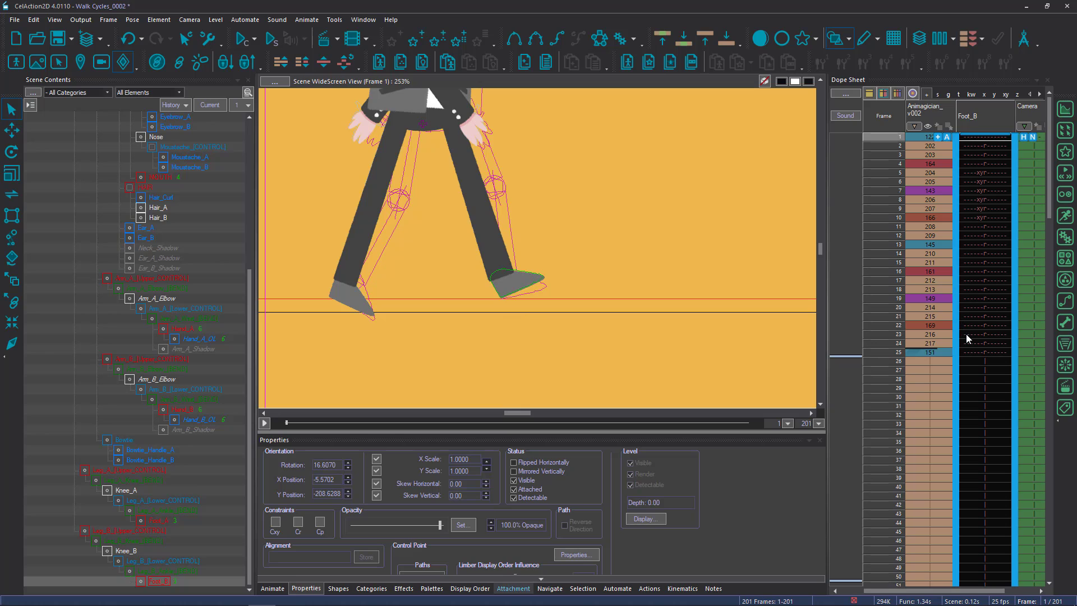
left_click(985, 295)
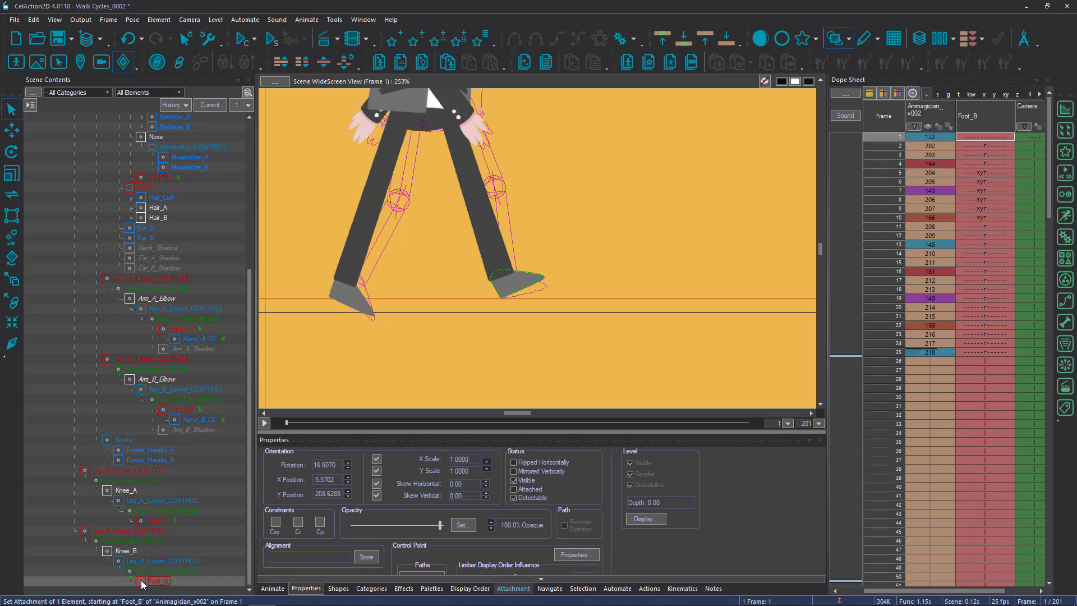
Try moving Leg_B's ankle bend away from the detached foot on frame 6, then undo the move.
left_click(491, 274)
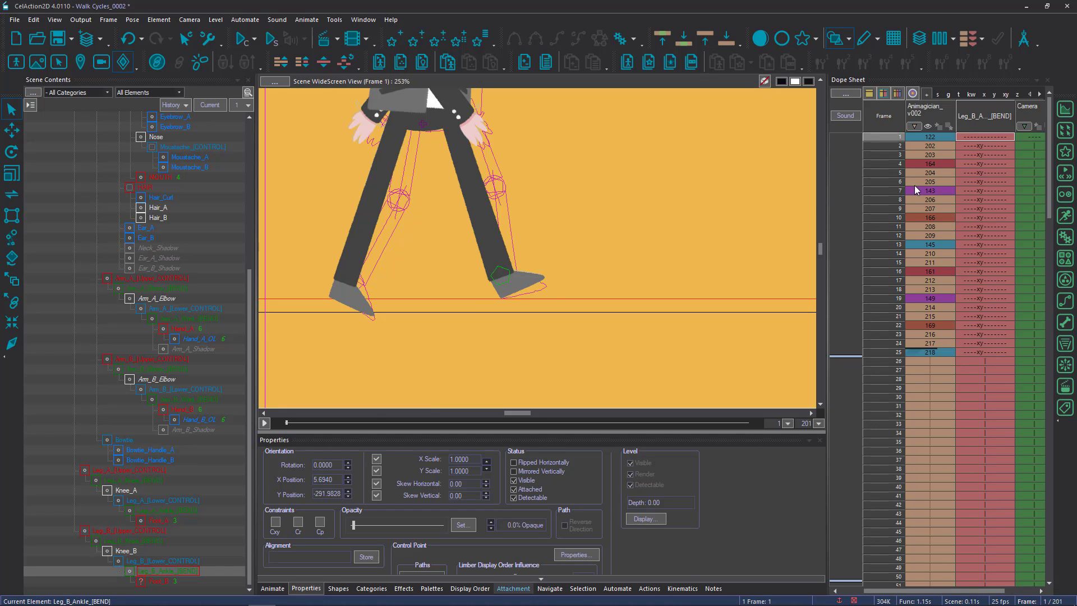
left_click(981, 147)
left_click(982, 155)
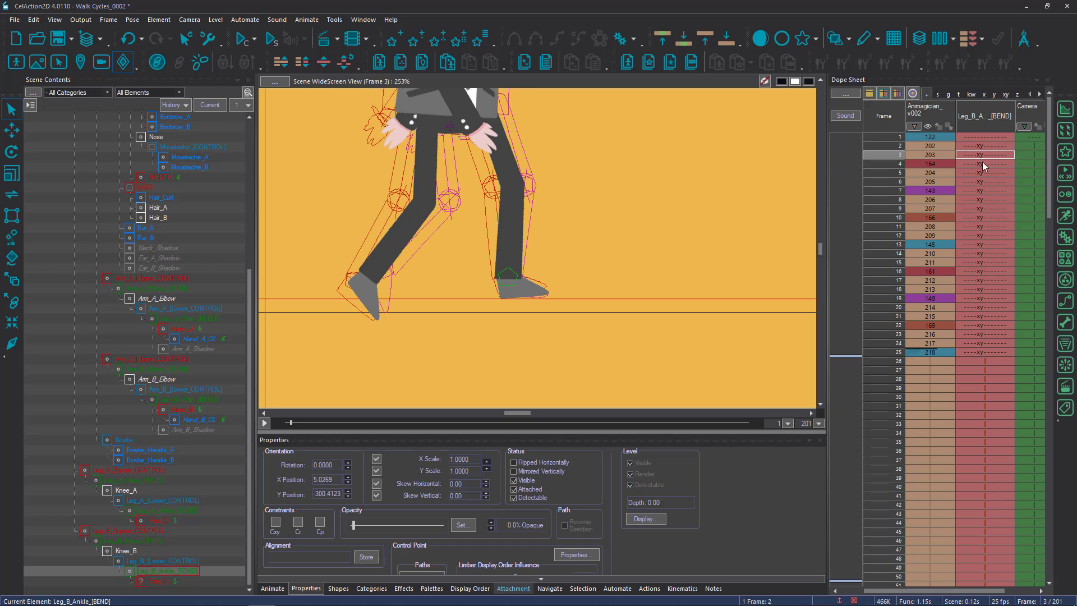
left_click(981, 163)
left_click(988, 178)
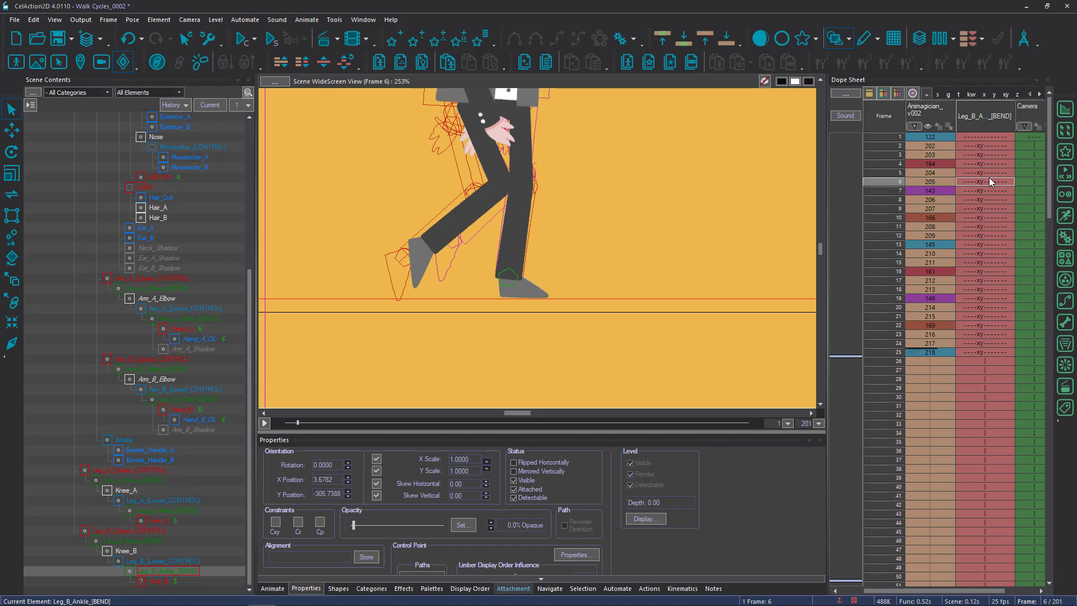
key("m")
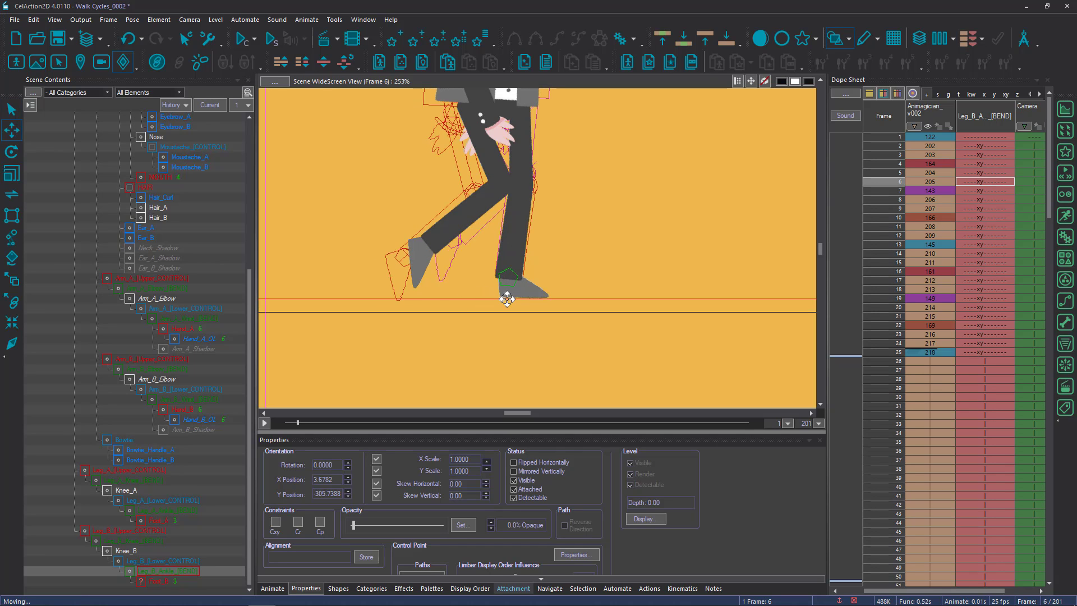
left_click_drag(508, 296, 643, 308)
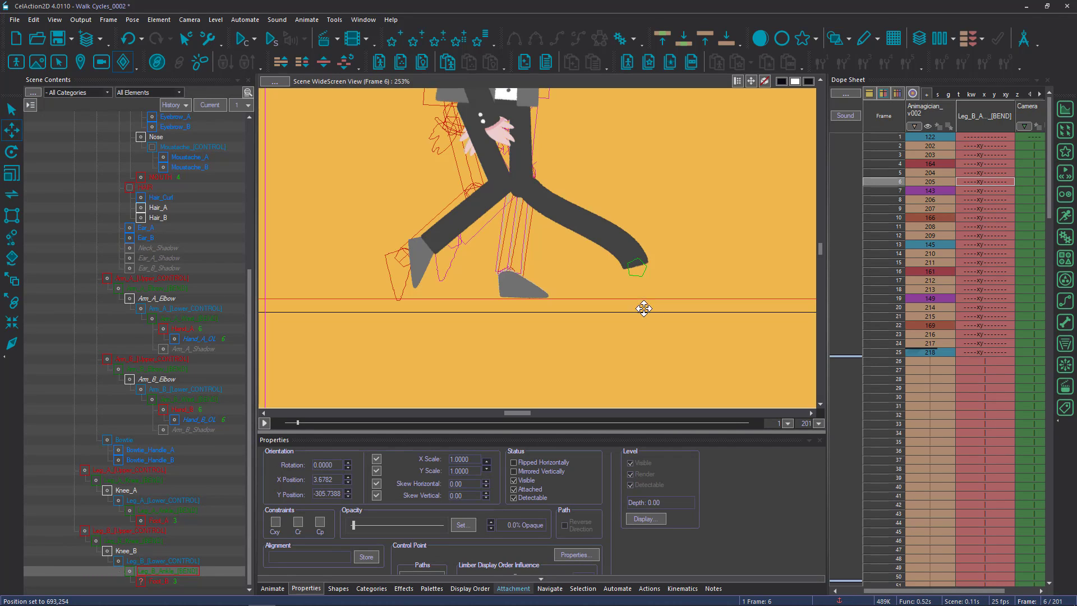
left_click(132, 39)
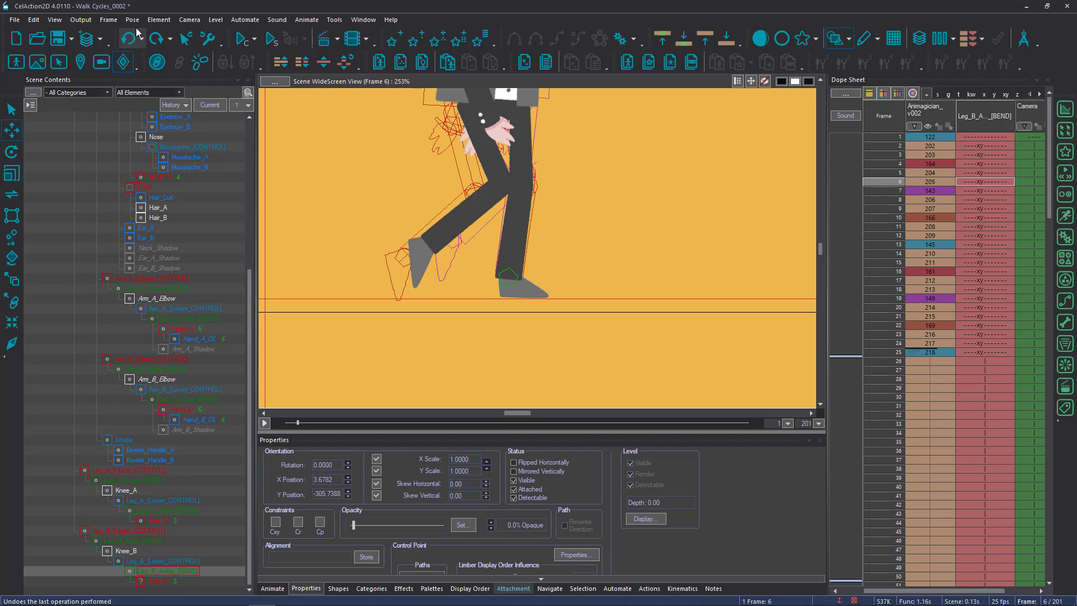
Check Leg_B's ankle bend against the detached foot through frames 1 to 8.
key("Left")
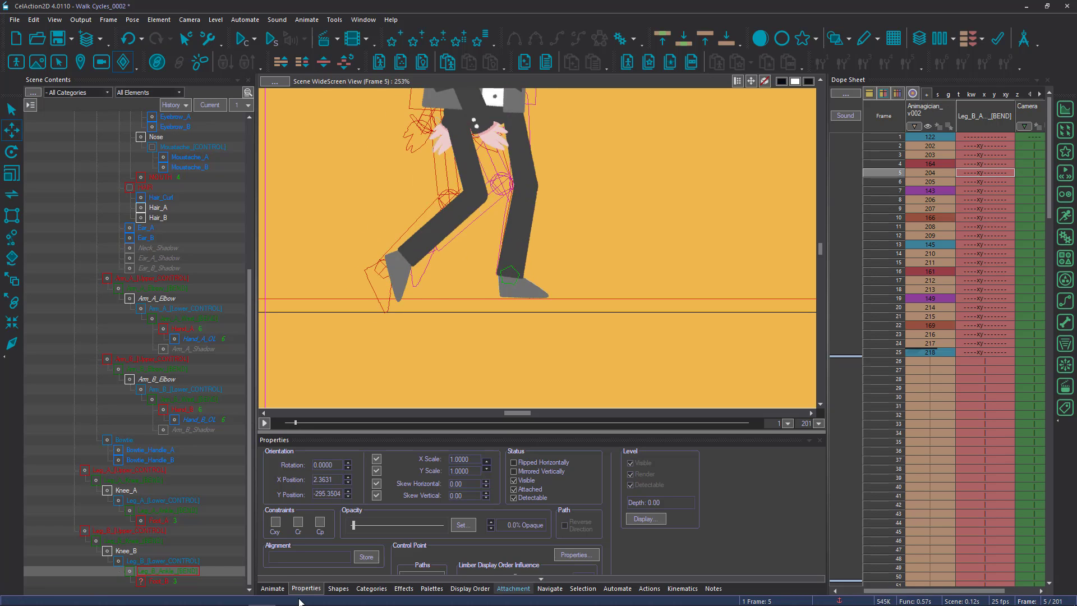
key("Right")
key("Right")
key("Left")
key("Right")
key("Right")
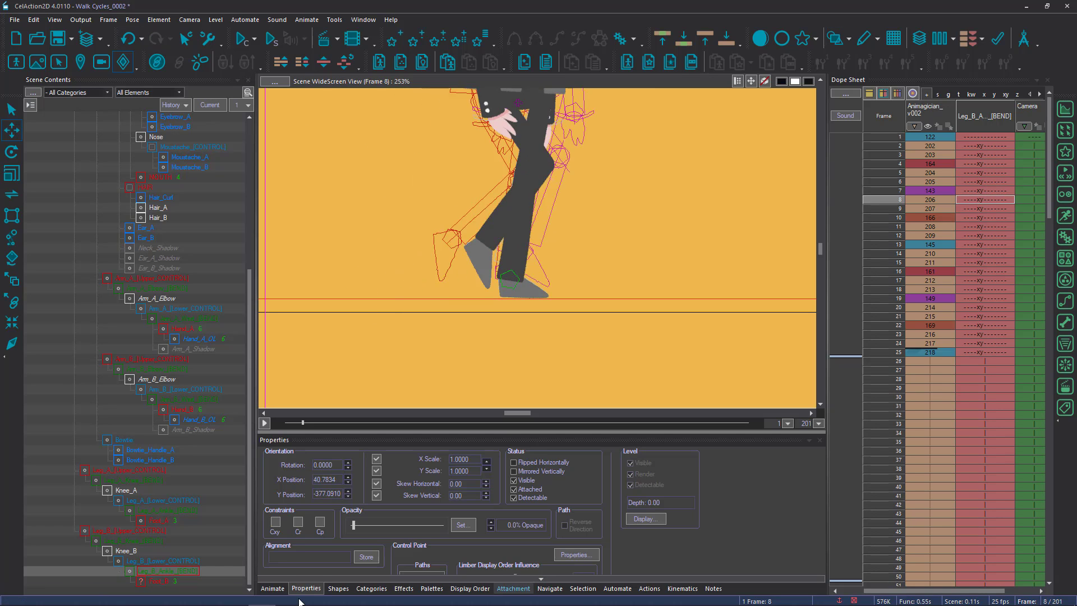
key("Left")
key("Left")
key("Left")
key("Left")
key("Left")
key("Left")
key("Left")
Nudge Leg_A's ankle bend right by 20 and down by 10 movement units on frame 18, checking through to frame 25.
left_click(660, 307)
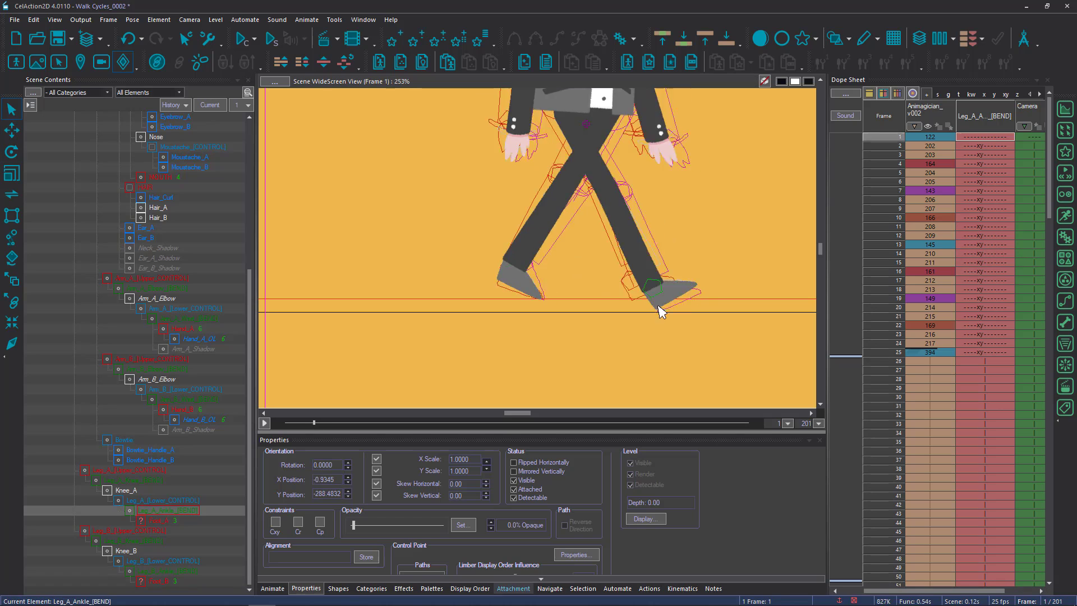
key("Right")
key("Right")
key("Right")
key("Right")
key("Right")
key("Right")
key("Right")
key("Right")
key("Right")
key("Right")
key("Right")
key("Right")
key("Right")
key("Right")
key("Right")
key("Right")
key("Right")
key("shift+Right")
key("shift+Right")
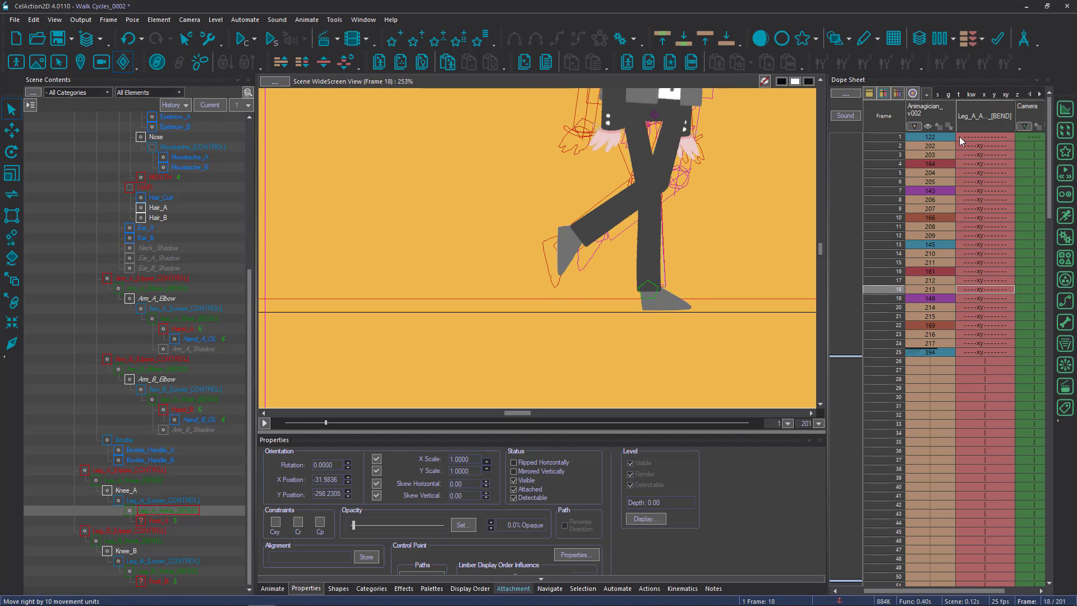
key("shift+Down")
key("Right")
key("Right")
key("Right")
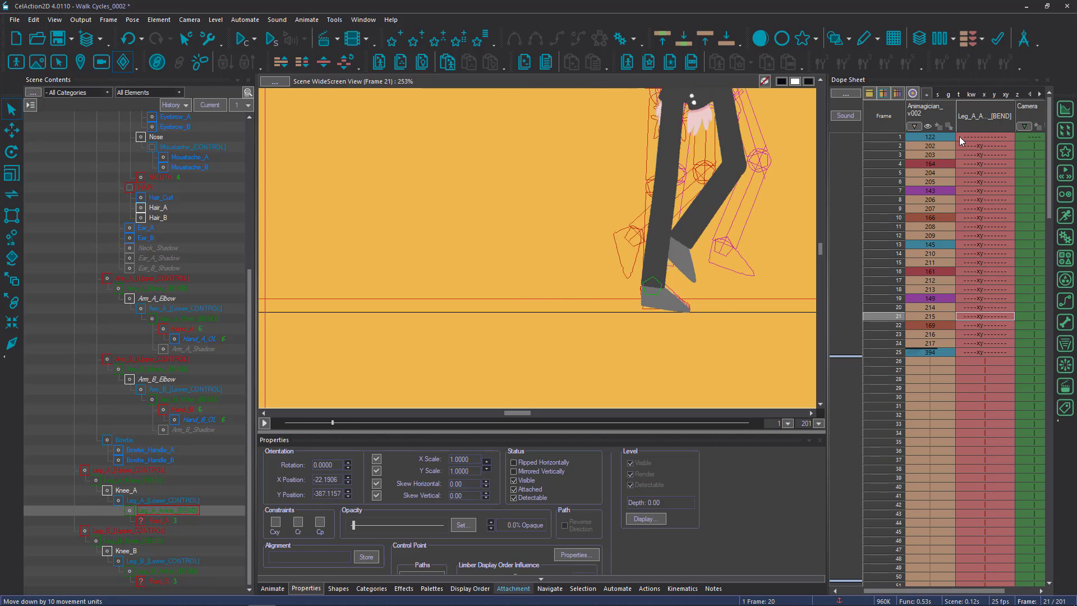
key("Right")
key("Right")
key("Right")
key("Right")
Examine Leg_A's ankle bend and the planted feet frame by frame from the start of the cycle.
left_click_drag(960, 137, 984, 172)
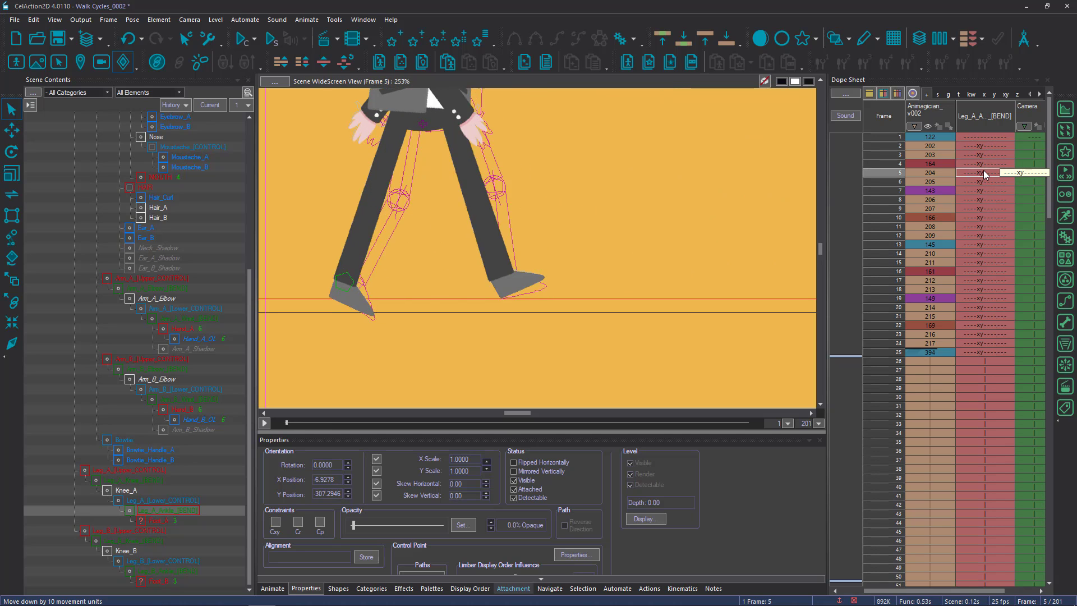
key("Right")
key("Right")
key("Right")
key("Right")
key("Right")
key("Right")
key("Right")
key("Right")
key("Right")
key("Right")
key("Right")
key("Right")
key("Right")
key("Right")
key("Right")
key("Left")
key("Left")
key("Left")
key("Left")
key("Left")
key("Left")
Nudge Foot_B down and left by 10 movement units each on frame 10, comparing it with the neighbouring frames.
left_click(521, 284)
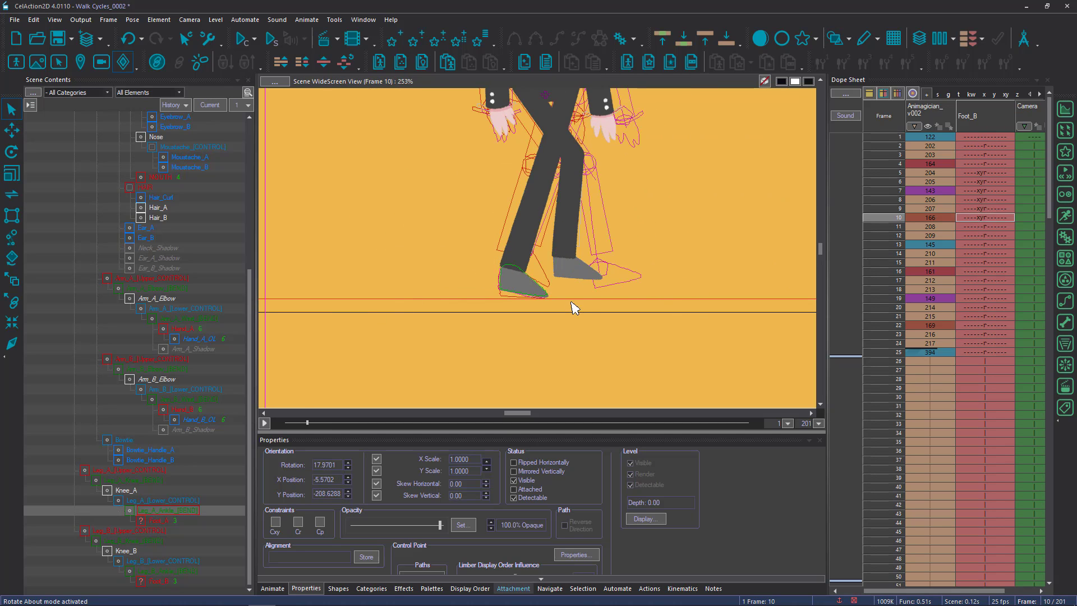
key("Left")
key("Right")
key("Right")
key("Right")
key("Left")
key("Left")
key("Left")
key("Right")
key("shift+Down")
key("shift+Left")
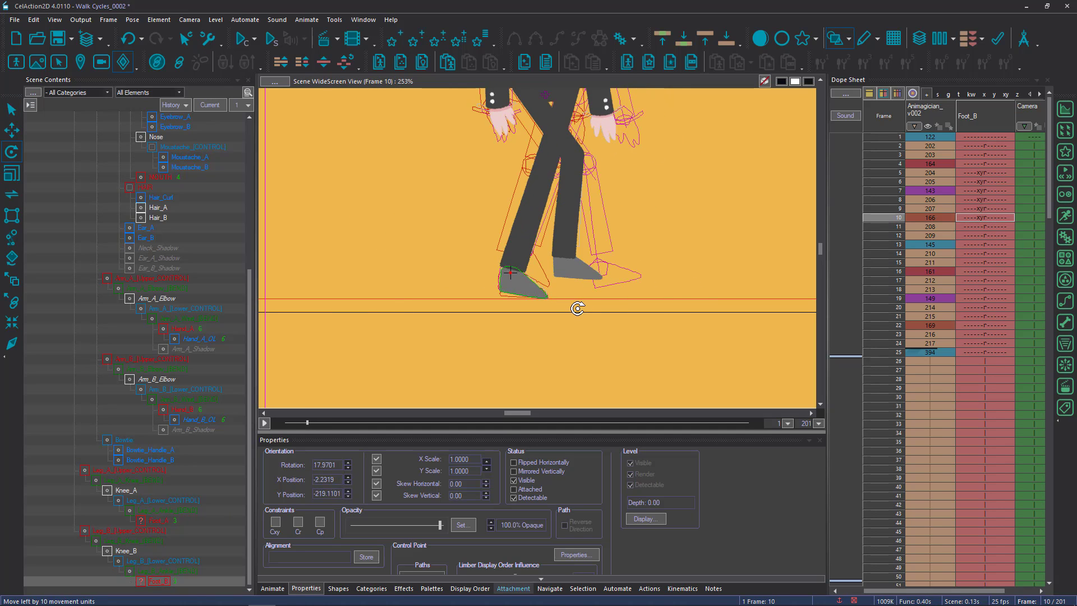
key("Right")
key("Right")
key("Right")
key("Right")
Nudge Leg_A's upper control up by 10 movement units on frame 15.
left_click(887, 110)
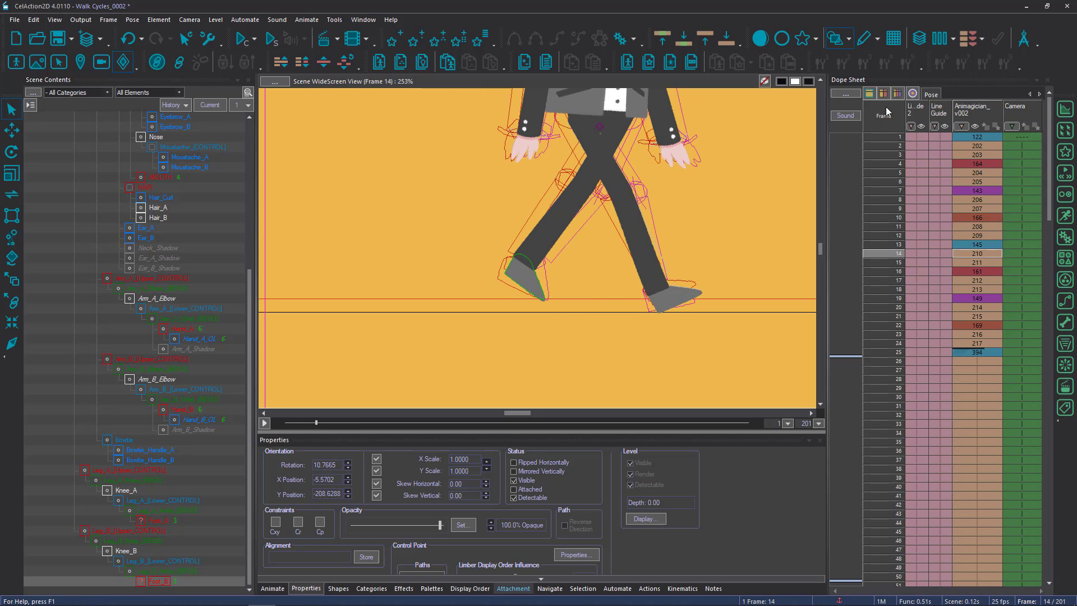
key("Left")
left_click(583, 148)
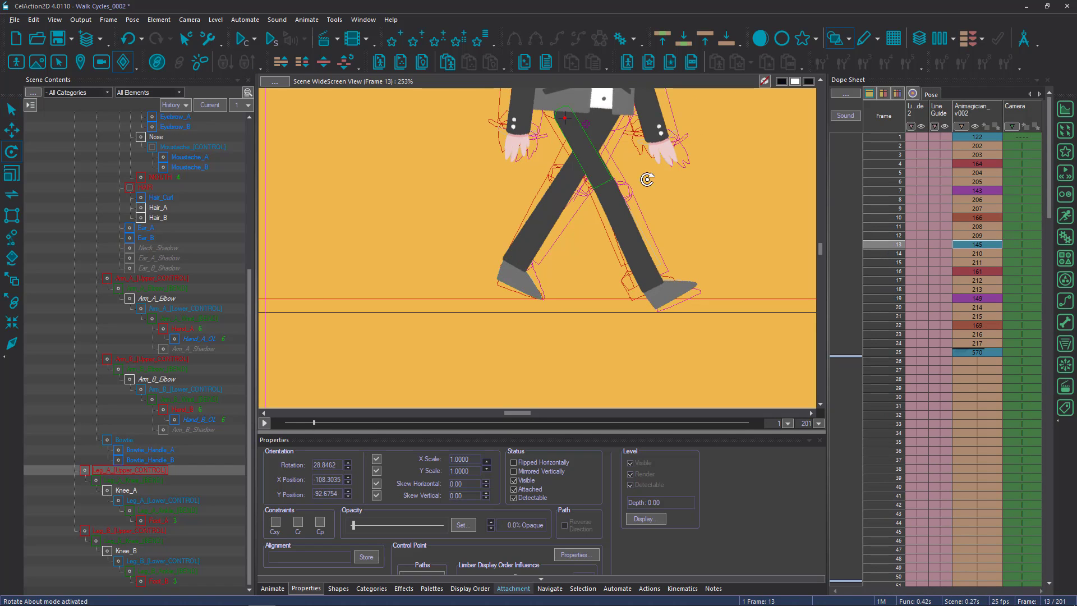
key("Right")
key("Right")
key("shift+Up")
key("Right")
key("Left")
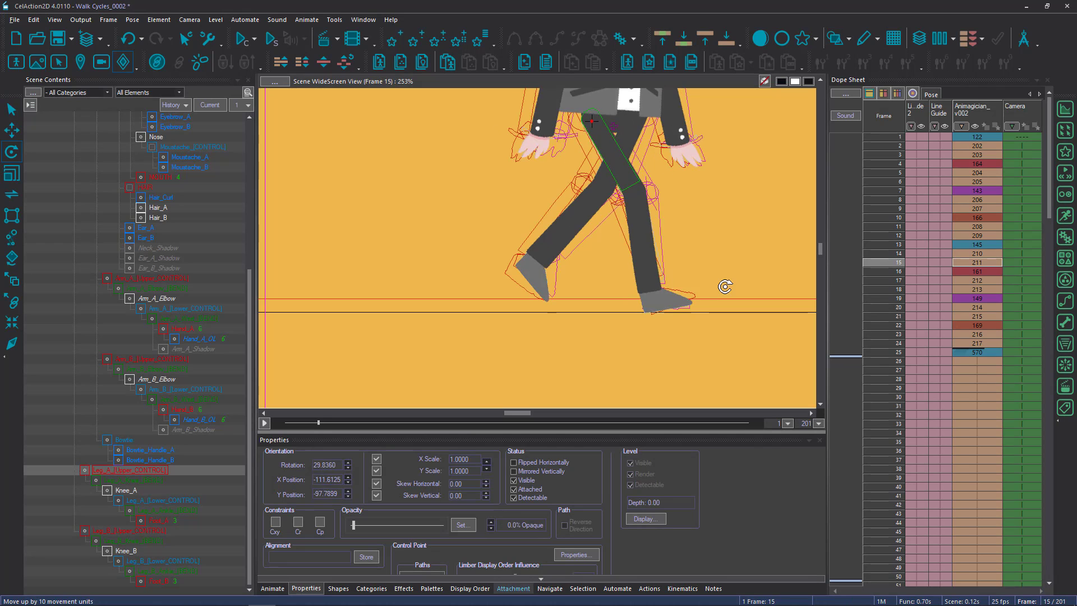
Shift Leg_A's ankle bend slightly on frame 14.
key("Left")
key("Left")
key("Right")
left_click(662, 325)
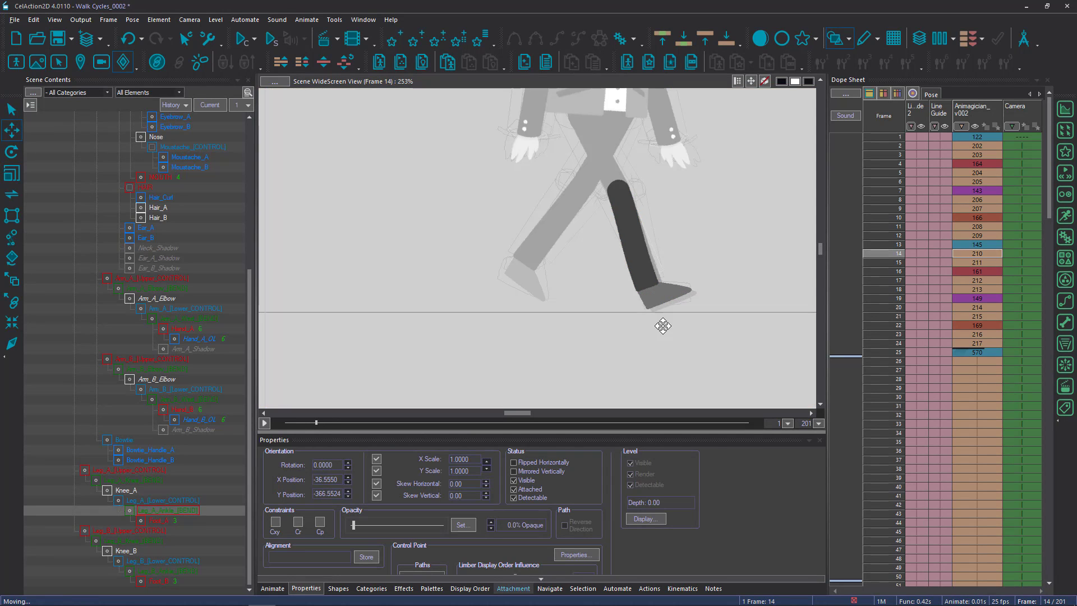
left_click_drag(663, 325, 658, 324)
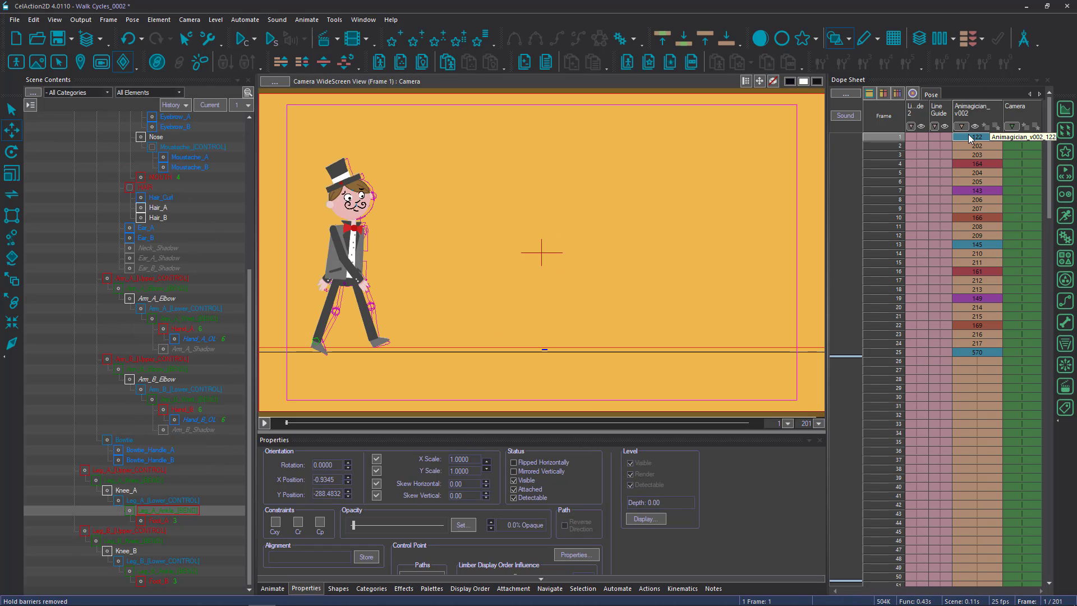
Copy the animation of all Animagician_v002 elements across frames 1 to 25 to the custom animation clipboard.
left_click_drag(979, 167, 977, 360)
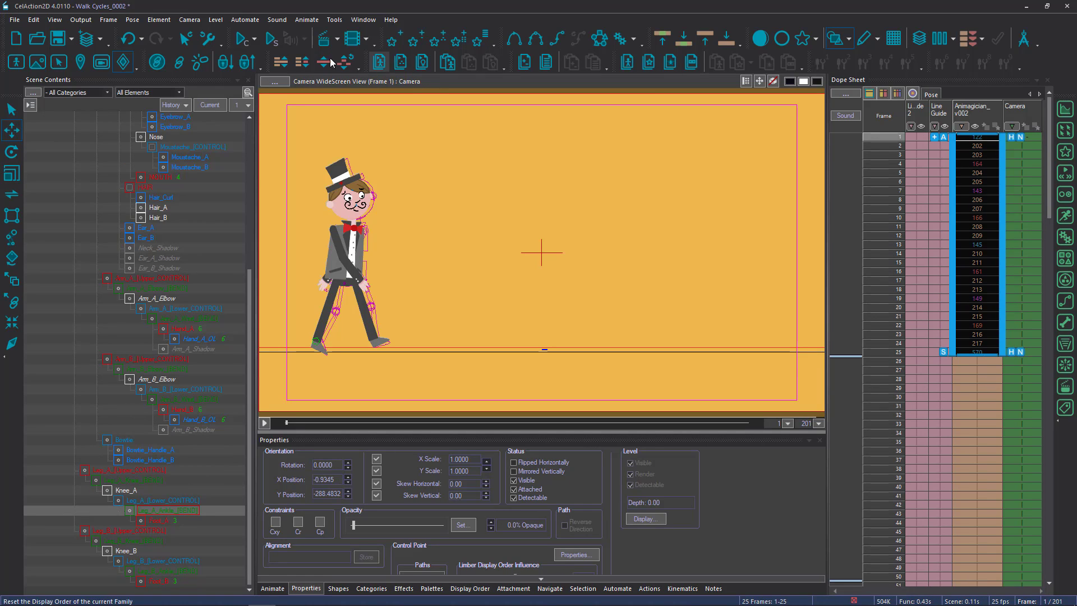
left_click(249, 22)
mouse_move(261, 36)
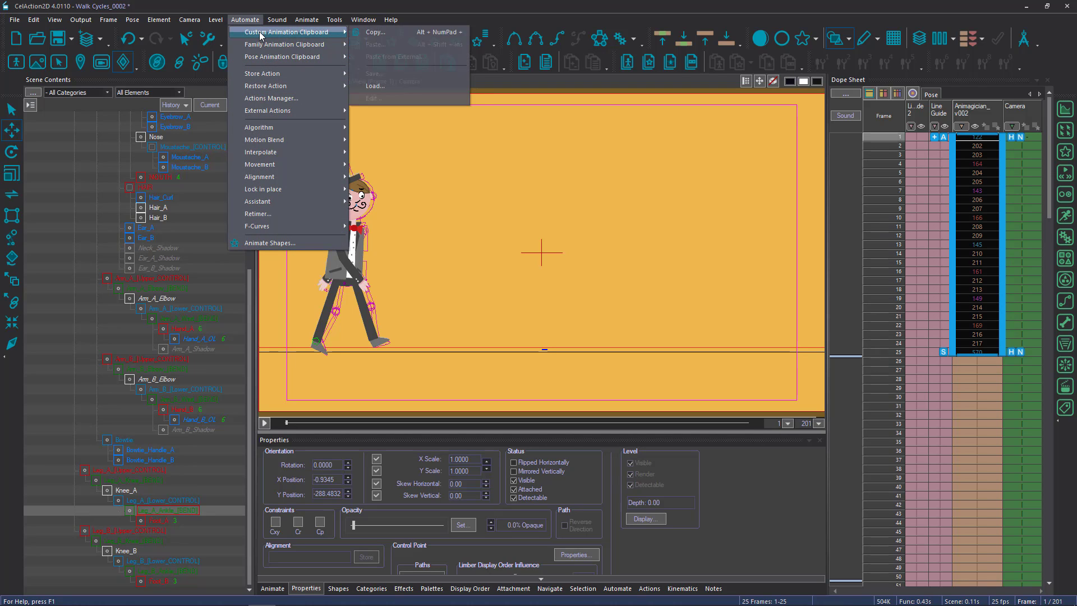
left_click(378, 33)
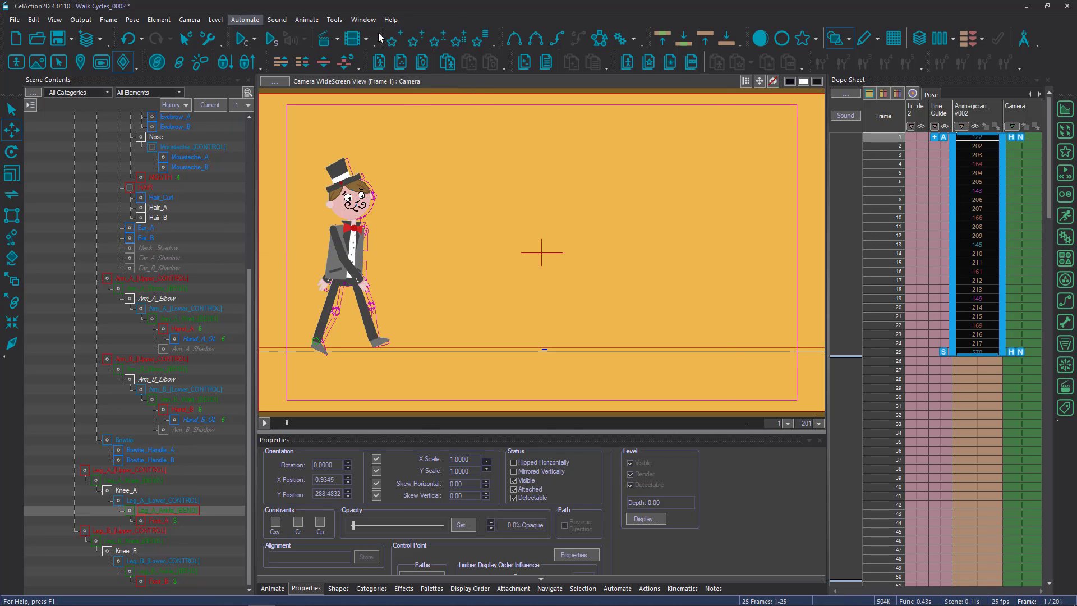
left_click_drag(697, 339, 699, 234)
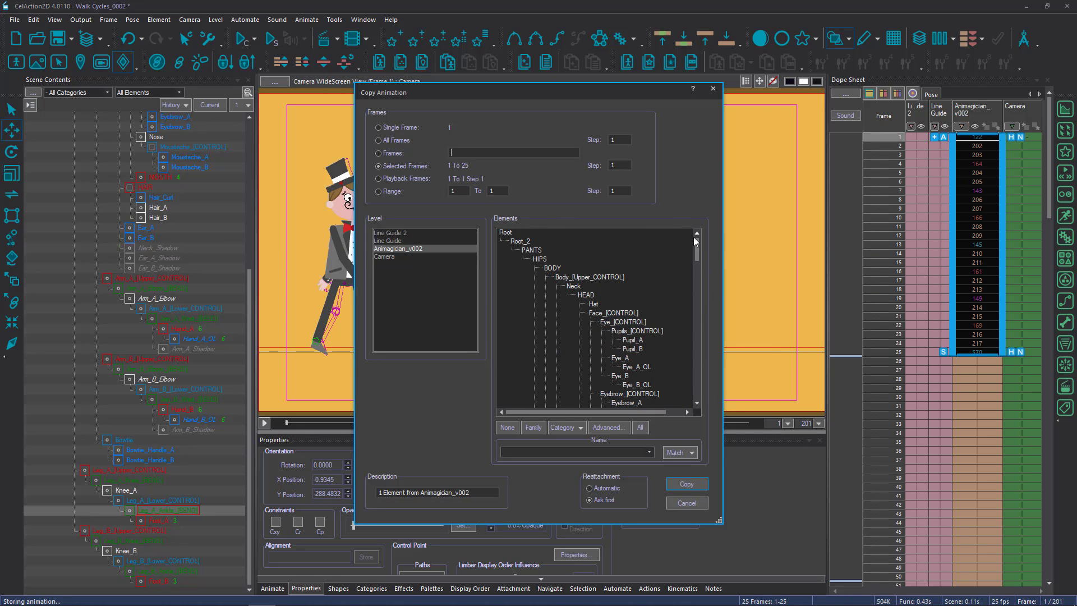
left_click(640, 428)
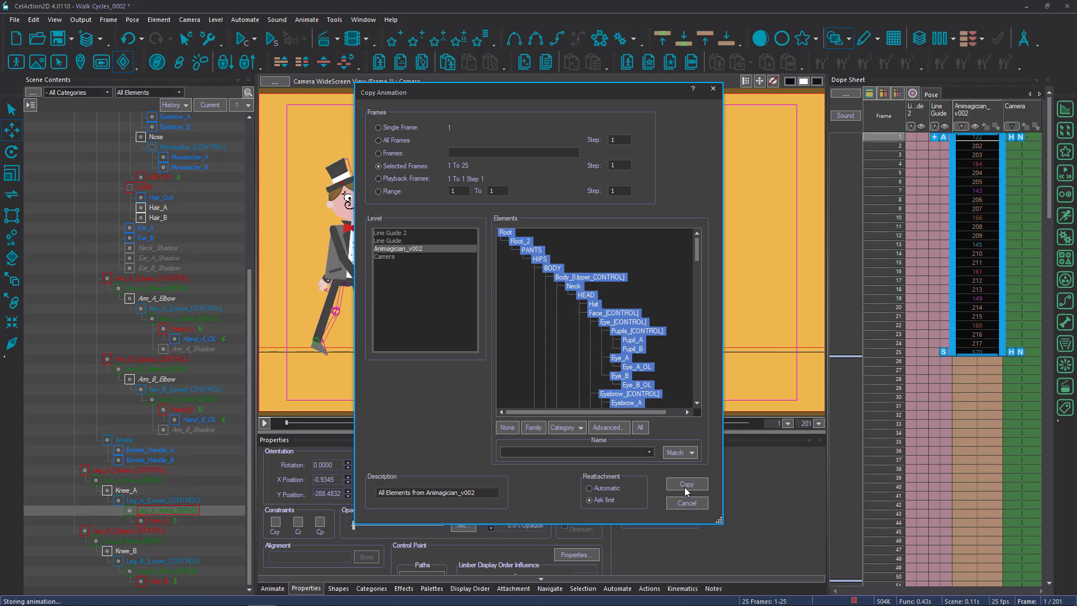
Paste the copied cycle at frame 25 with first-frame properties pasted over existing values, keeping Root xy values and preserving orientation.
left_click(971, 353)
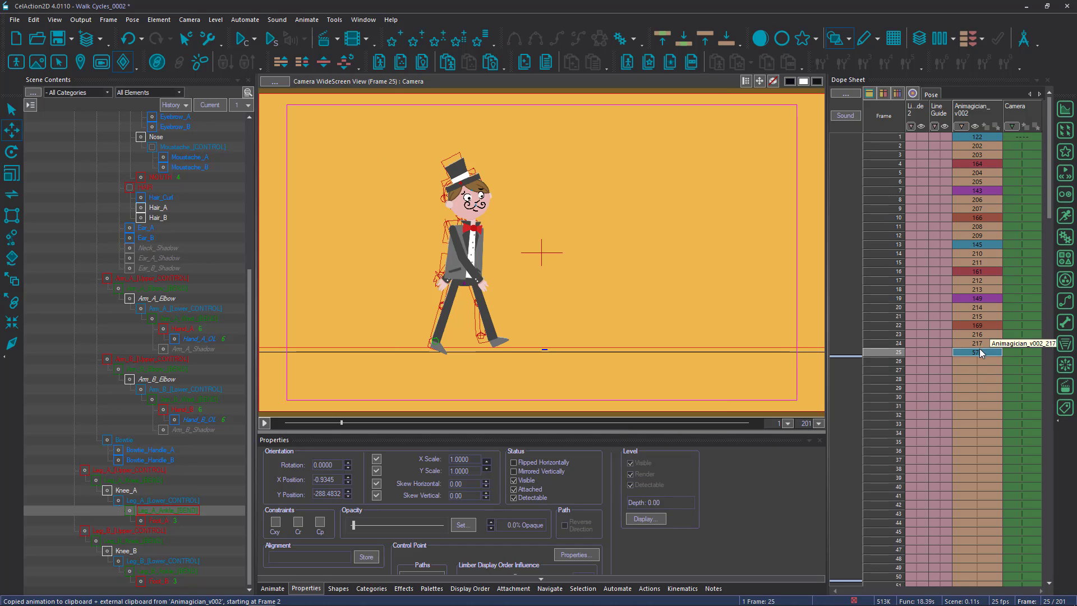
left_click(246, 20)
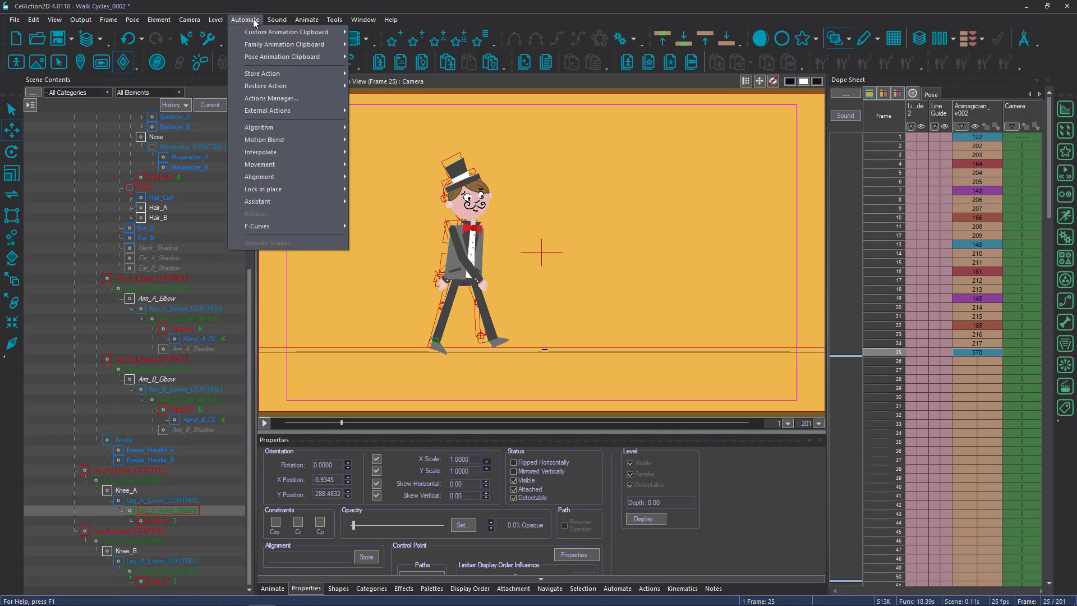
mouse_move(264, 33)
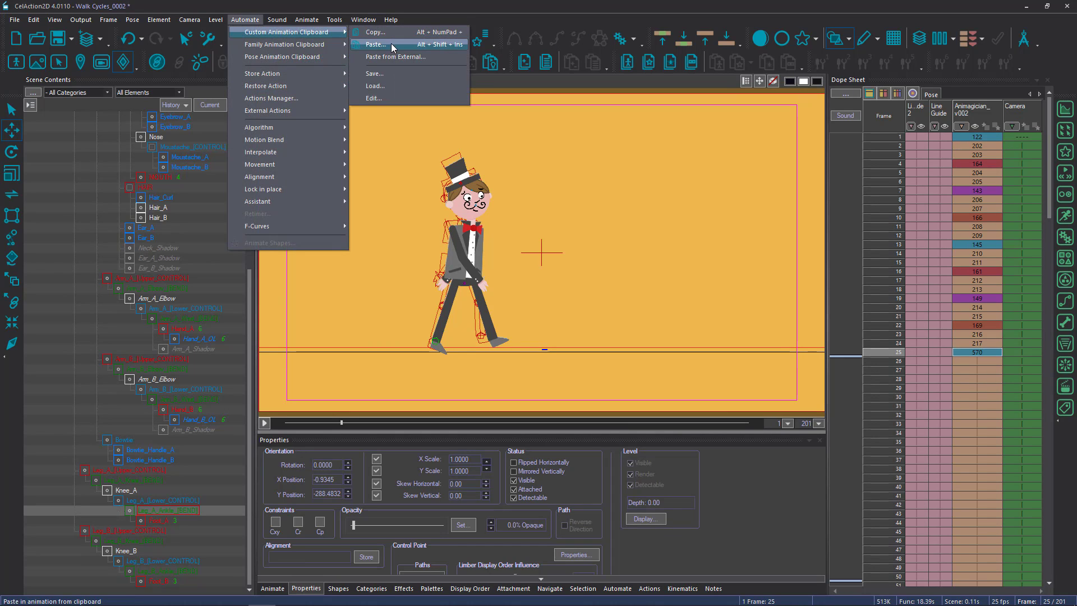
left_click(391, 43)
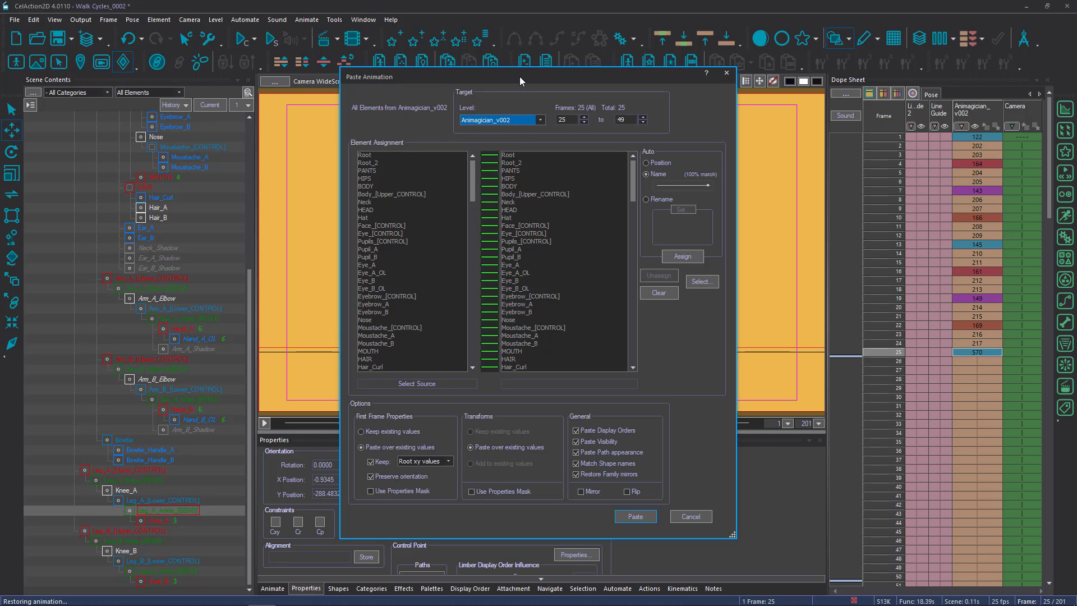
left_click_drag(519, 76, 720, 53)
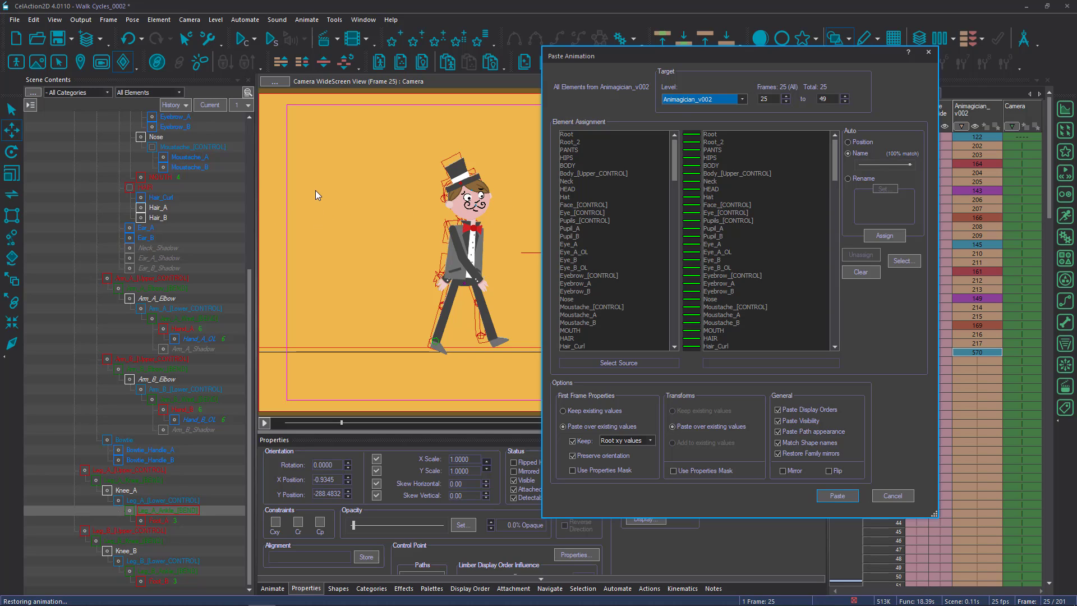
left_click_drag(707, 54, 652, 31)
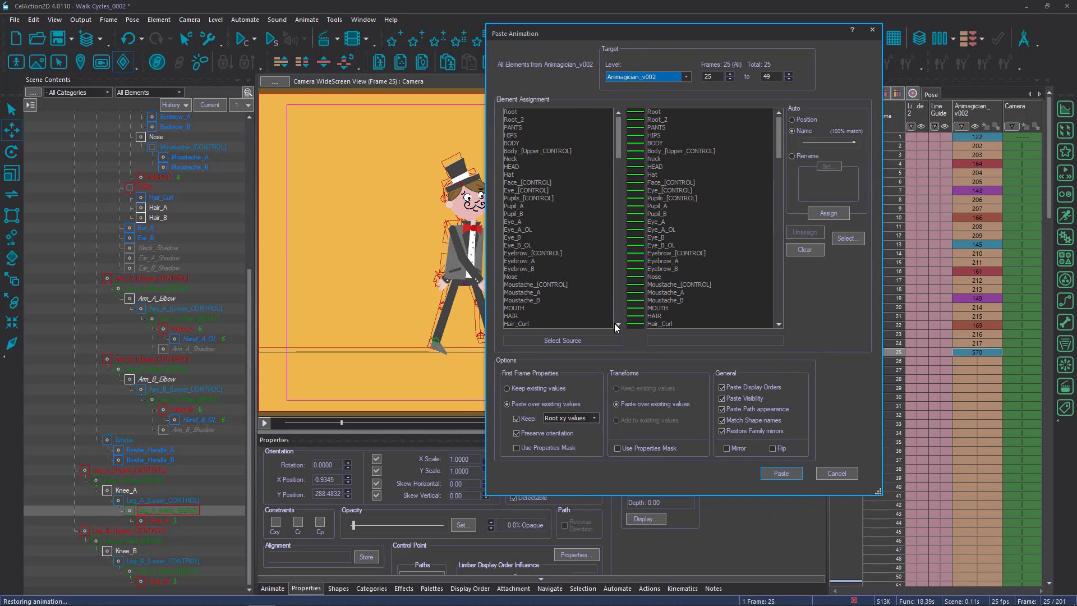
left_click(526, 389)
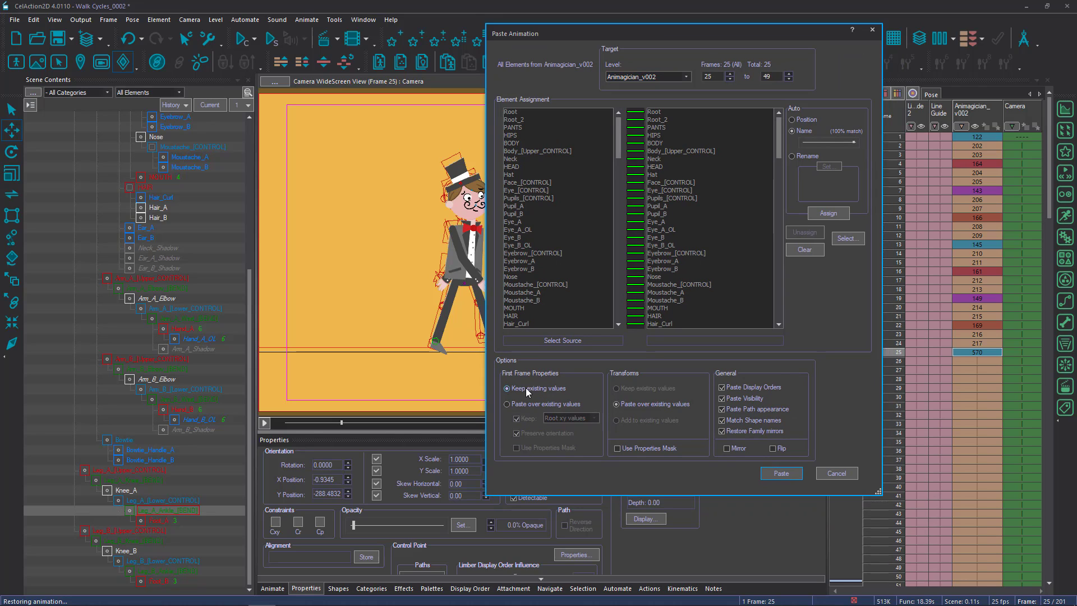
left_click(533, 405)
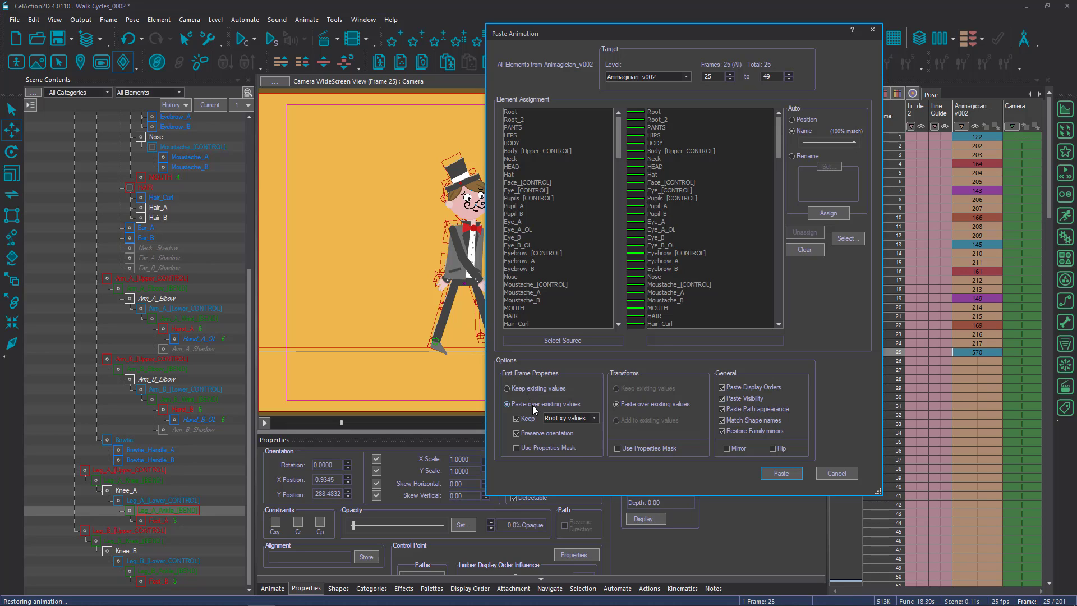
left_click(781, 474)
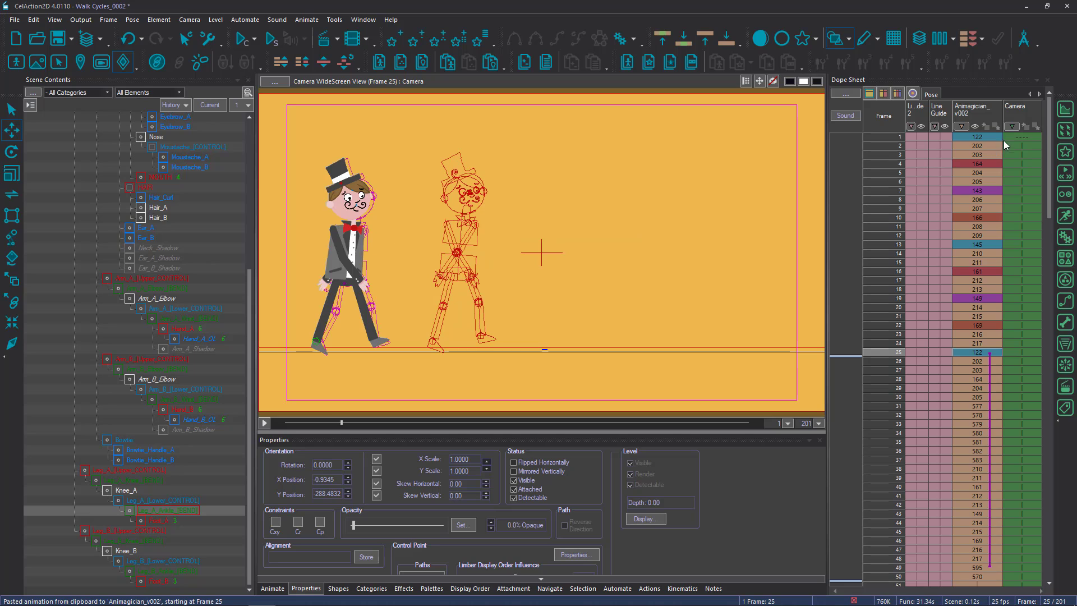
Check the join between frames 1, 25 and 32, and hold frame 25's pose through frame 201 over the pasted cycle.
left_click(984, 138)
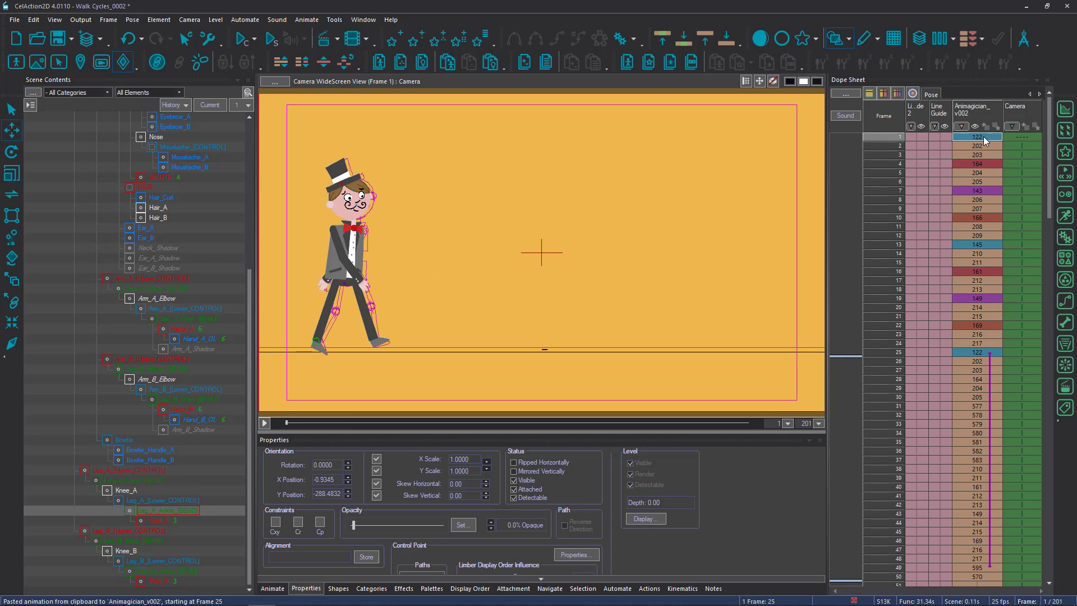
left_click(979, 356)
key("space")
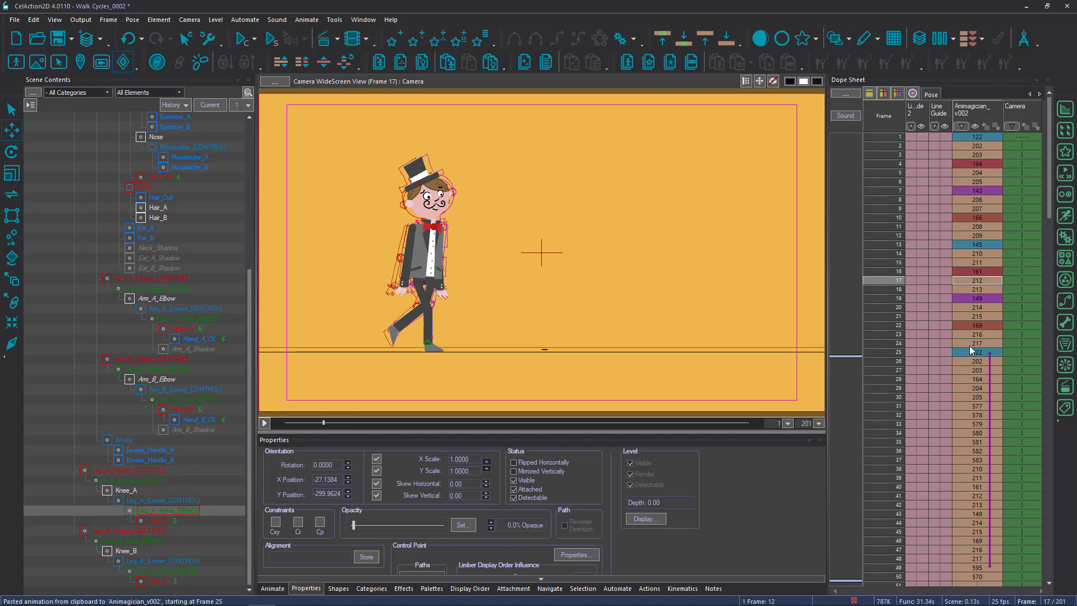
left_click(977, 379)
left_click(978, 416)
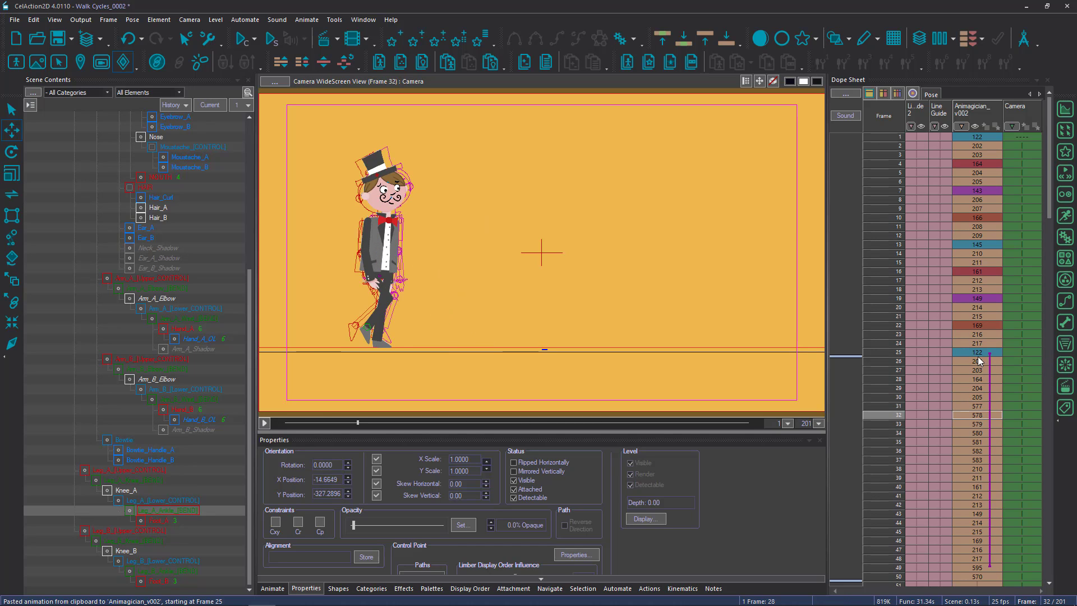
left_click(978, 353)
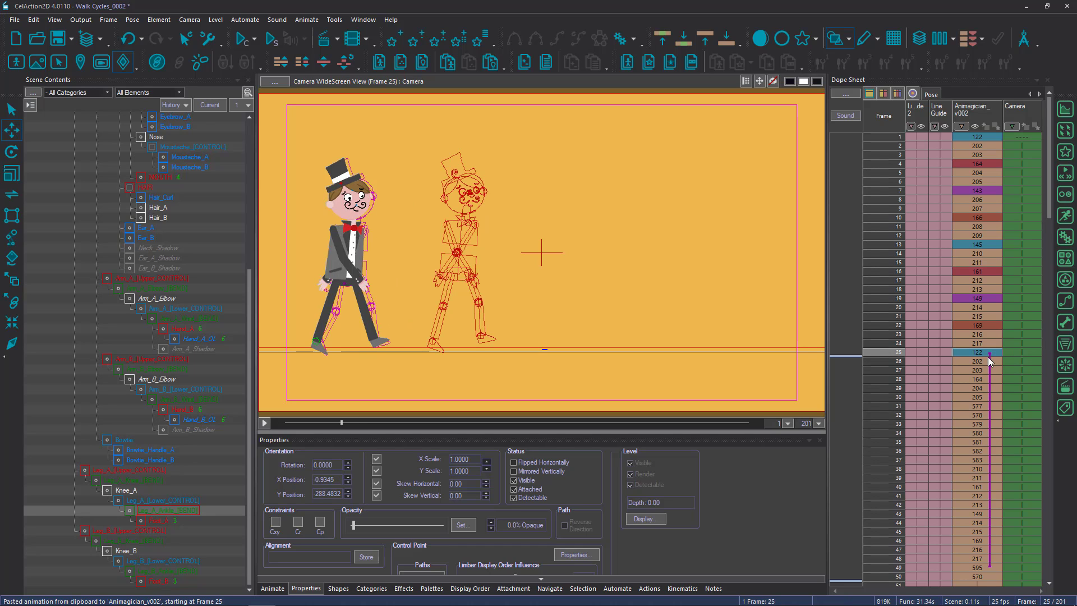
key("shift+End")
key("h")
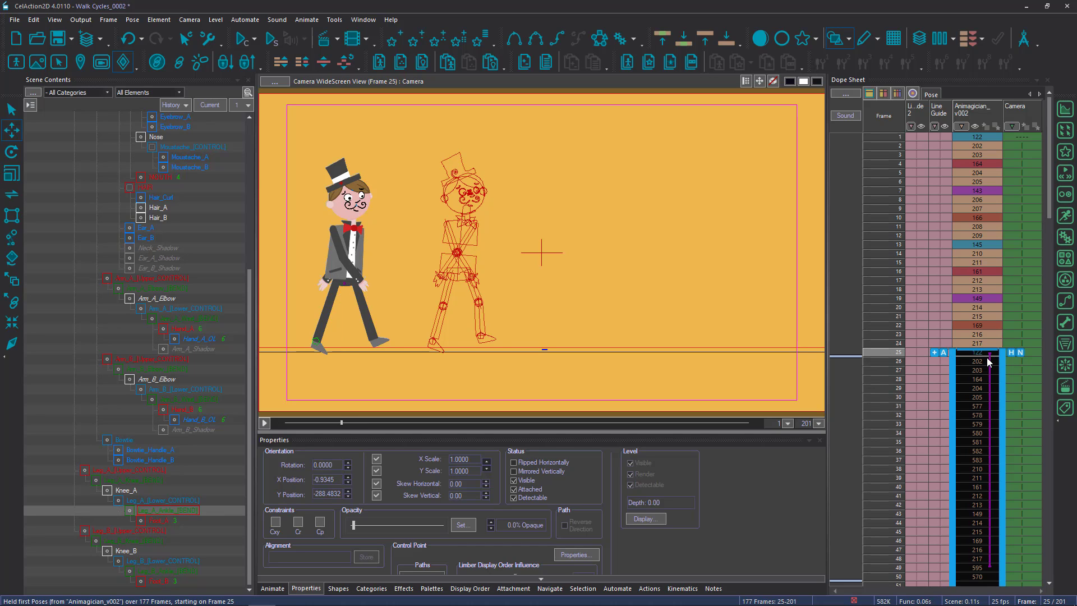
Paste the copied cycle onto frames 25 to 49 of Animagician_v002, keeping existing values for the first-frame properties.
left_click(987, 354)
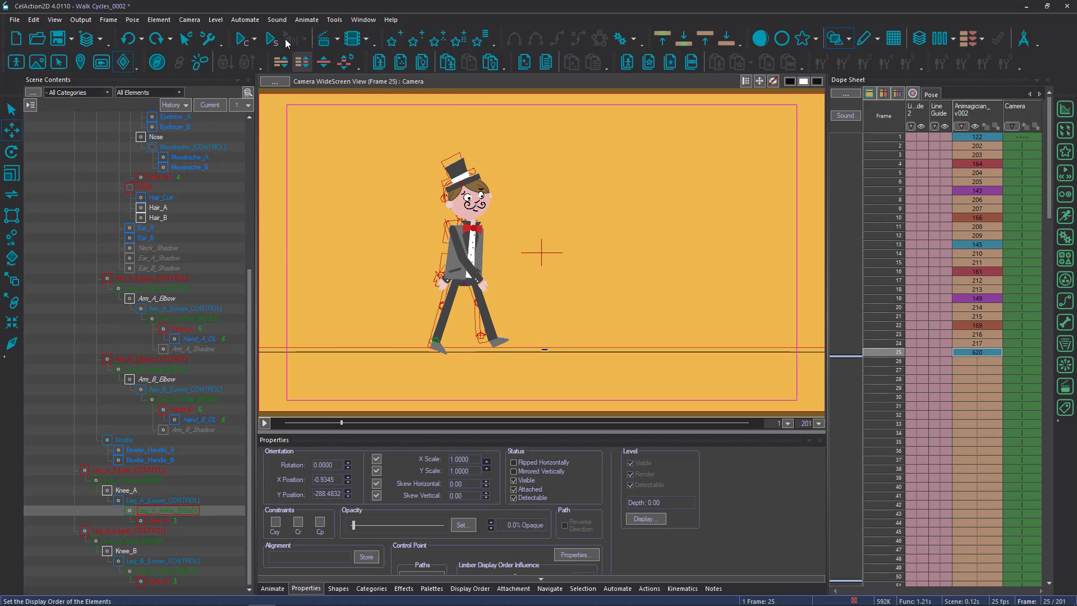
left_click(256, 20)
mouse_move(270, 32)
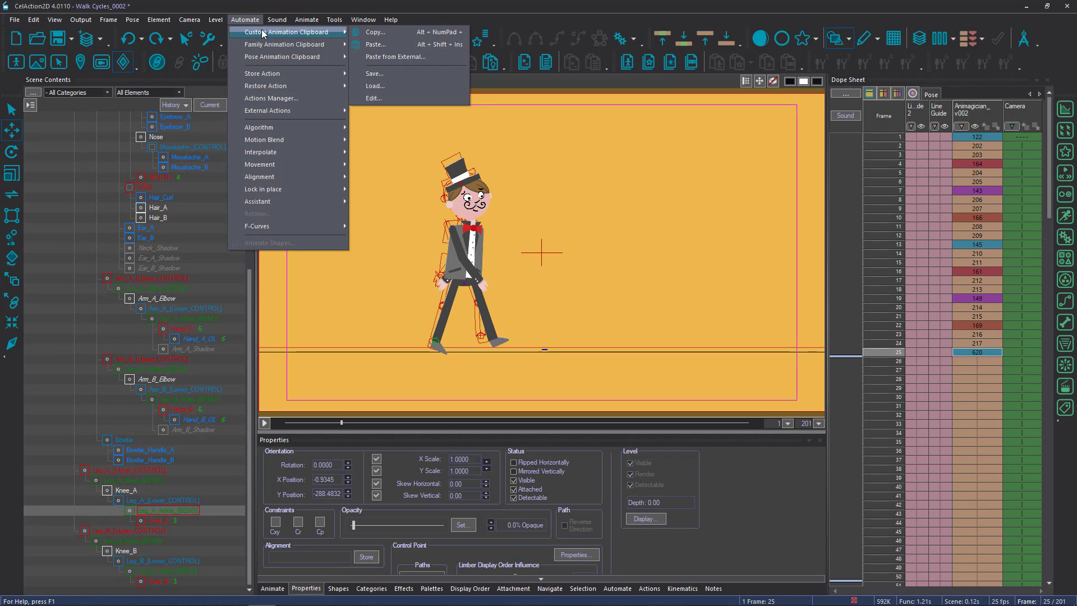
left_click(386, 46)
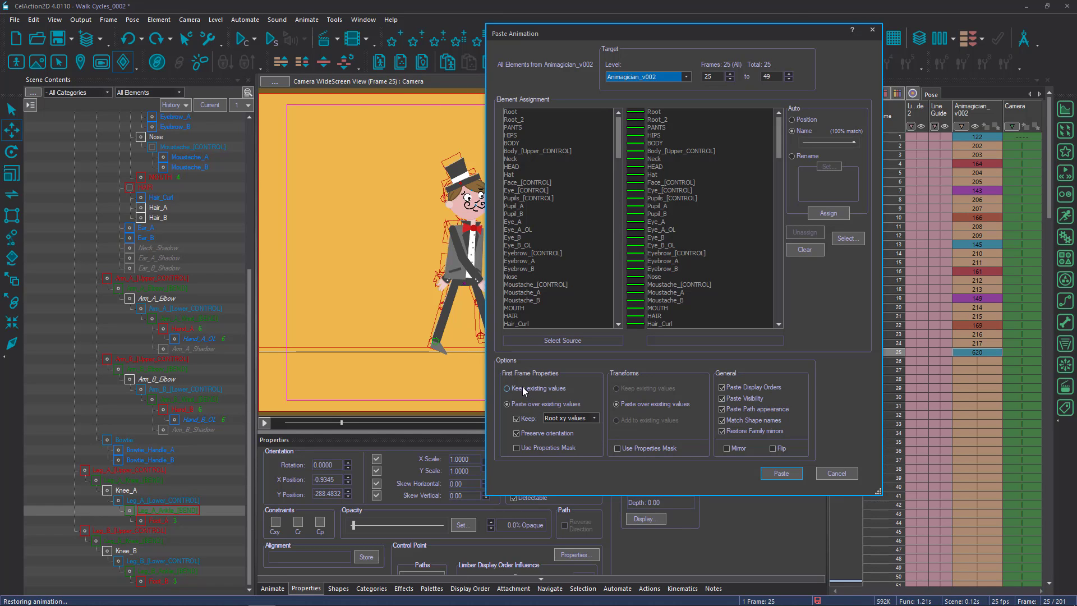
left_click_drag(641, 31, 686, 27)
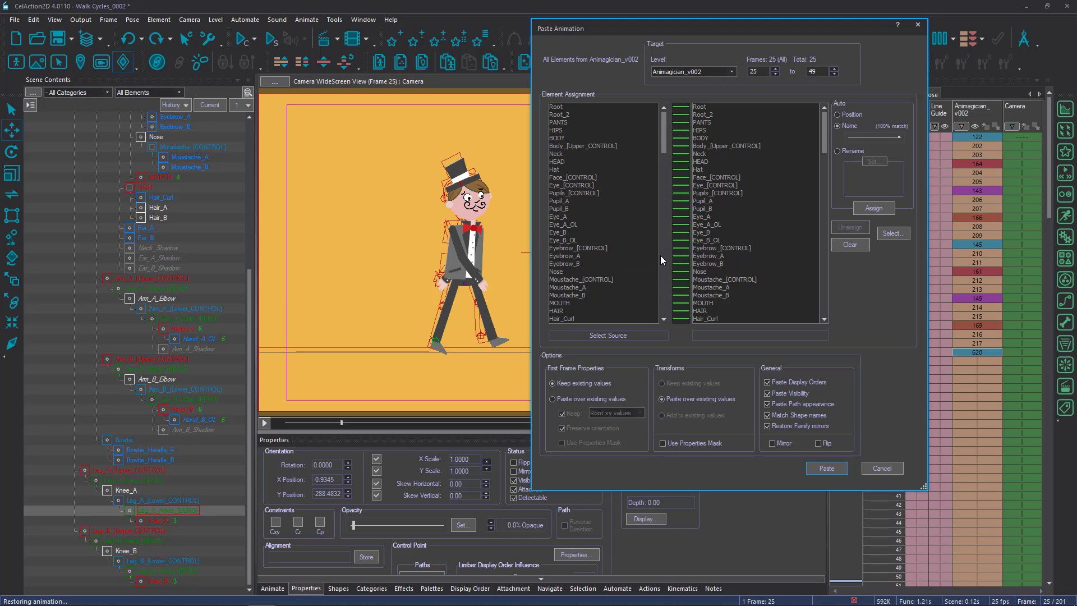
left_click(841, 468)
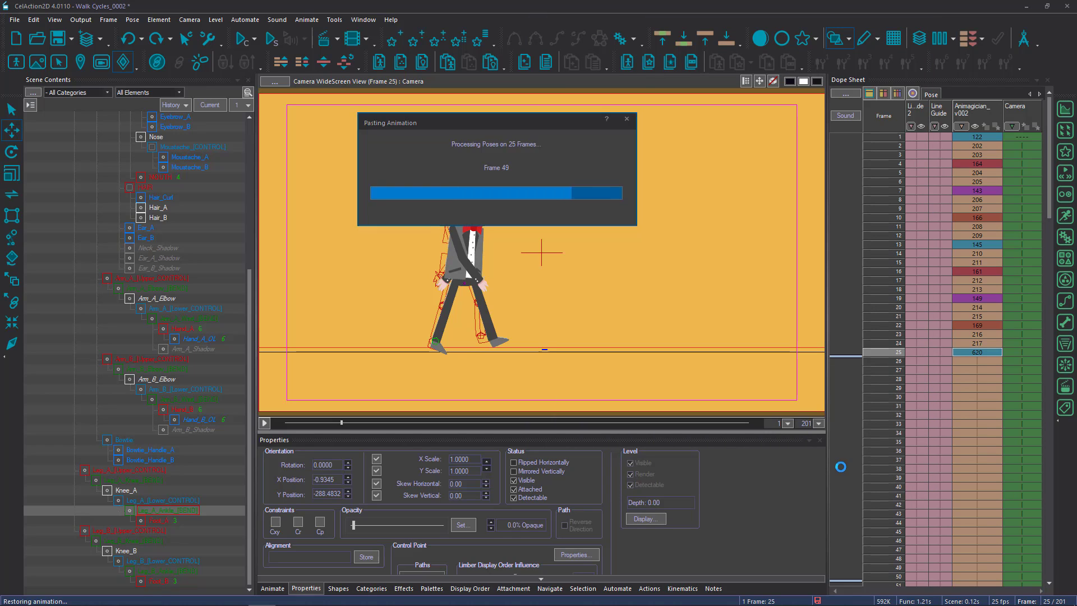
Paste the copied cycle onto frames 49 to 73 with the first frame's existing values kept.
left_click(984, 454)
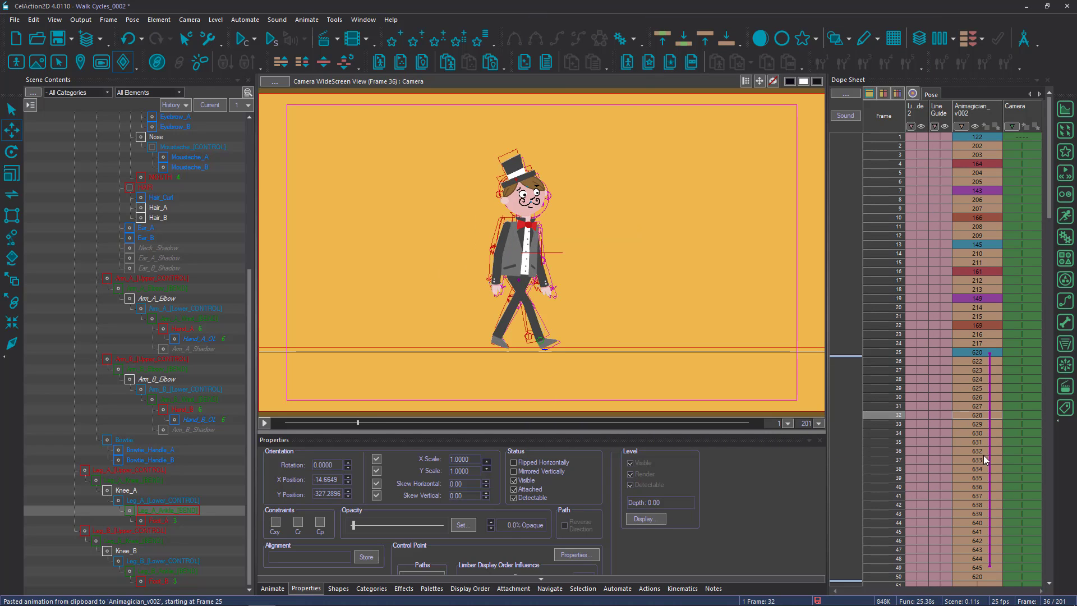
scroll(971, 452, "down", 10)
left_click(964, 219)
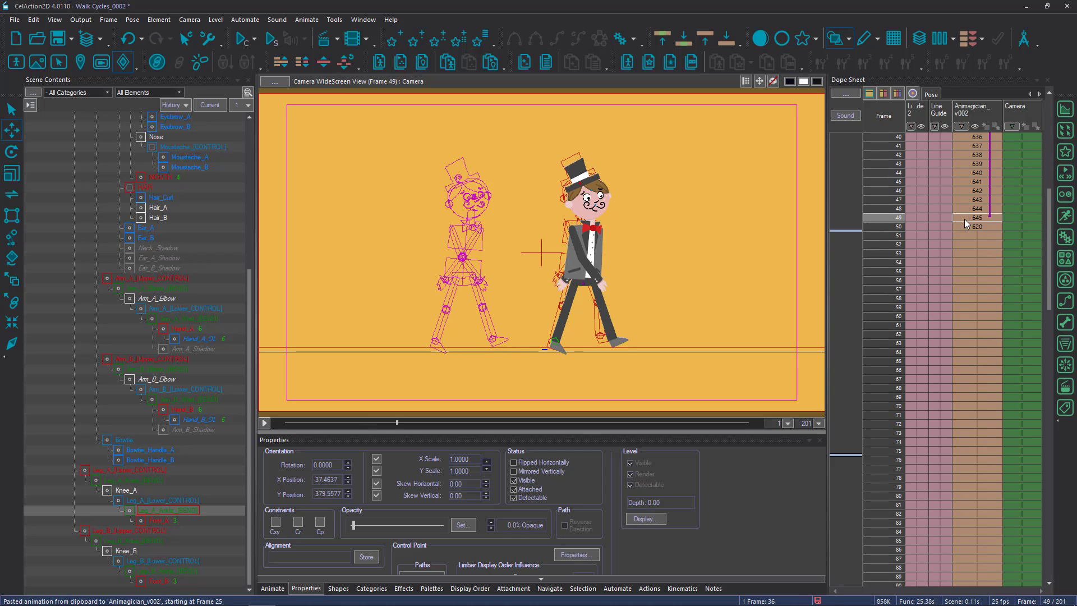
left_click(255, 20)
mouse_move(265, 32)
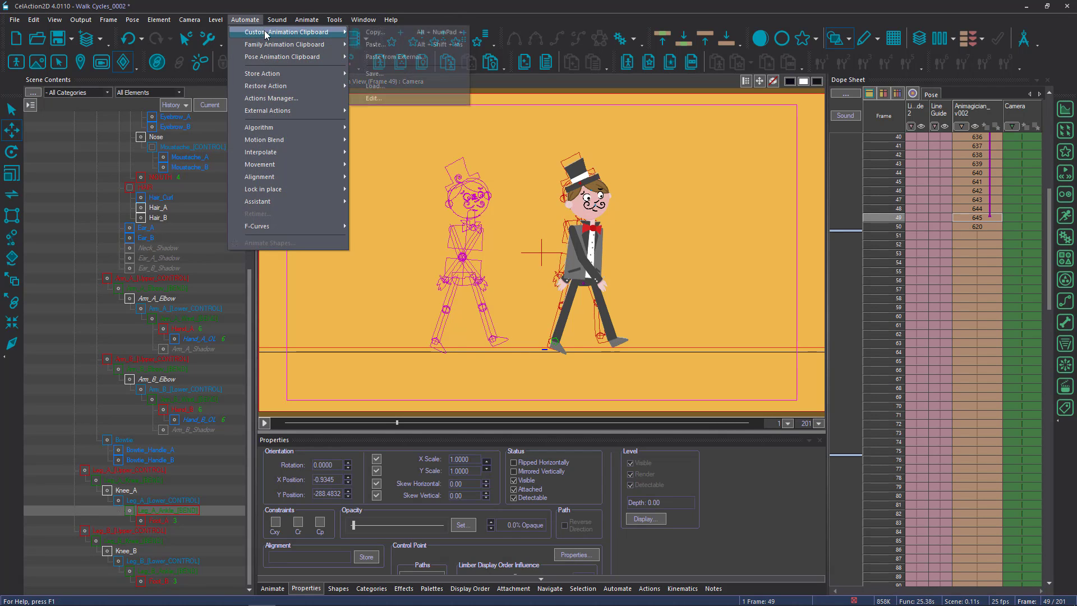
left_click(375, 45)
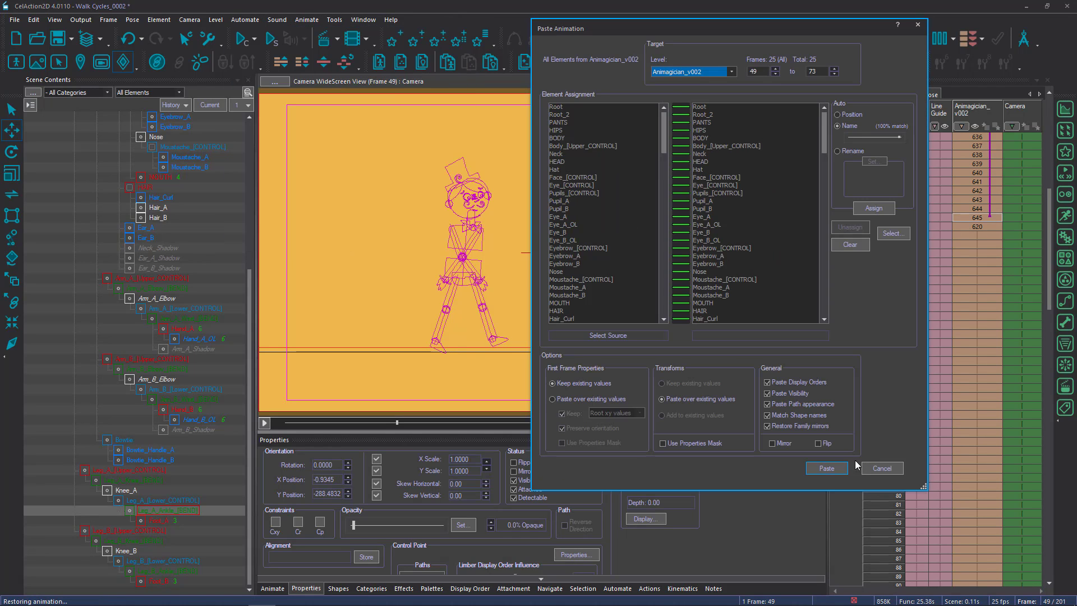
left_click(845, 470)
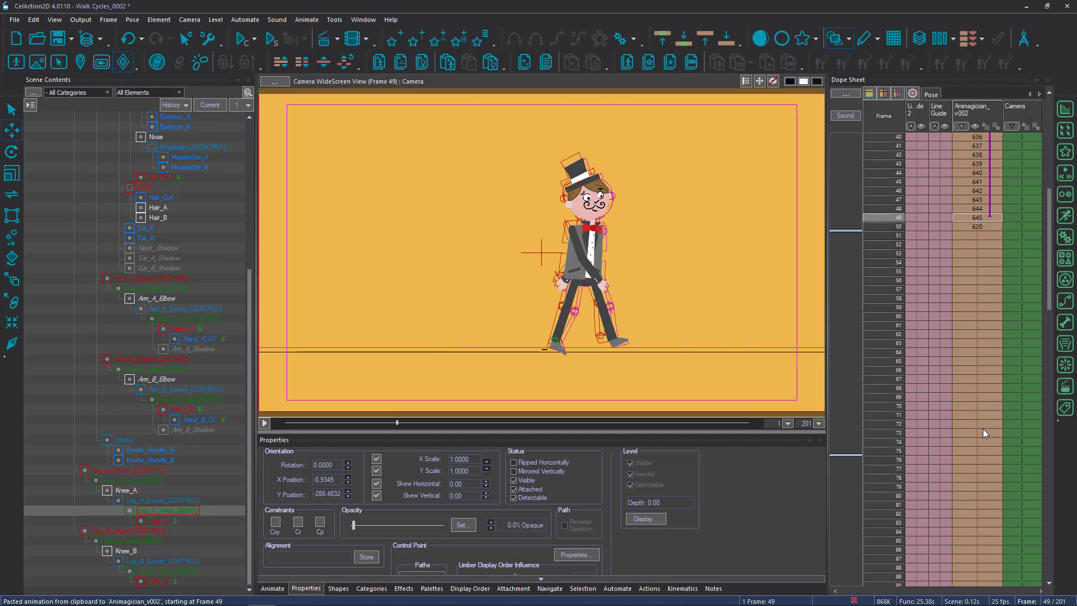
Paste another repeat of the walk cycle starting at frame 73.
left_click(301, 20)
left_click(374, 45)
left_click(845, 470)
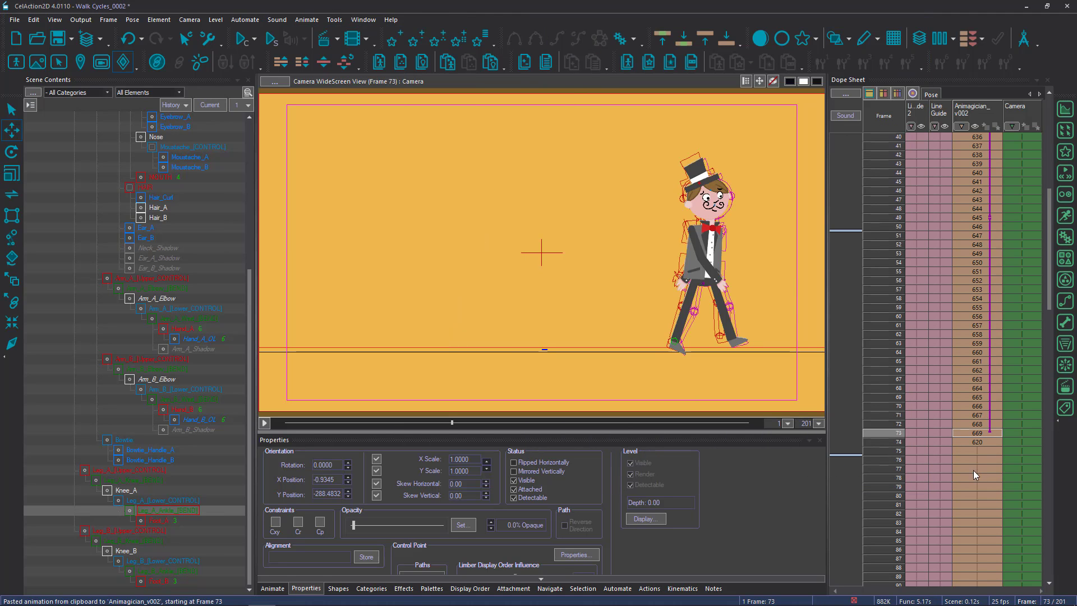
Save the scene as Walk Cycles_0003 and play back frames 1 to 97.
key("ctrl+s")
key("space")
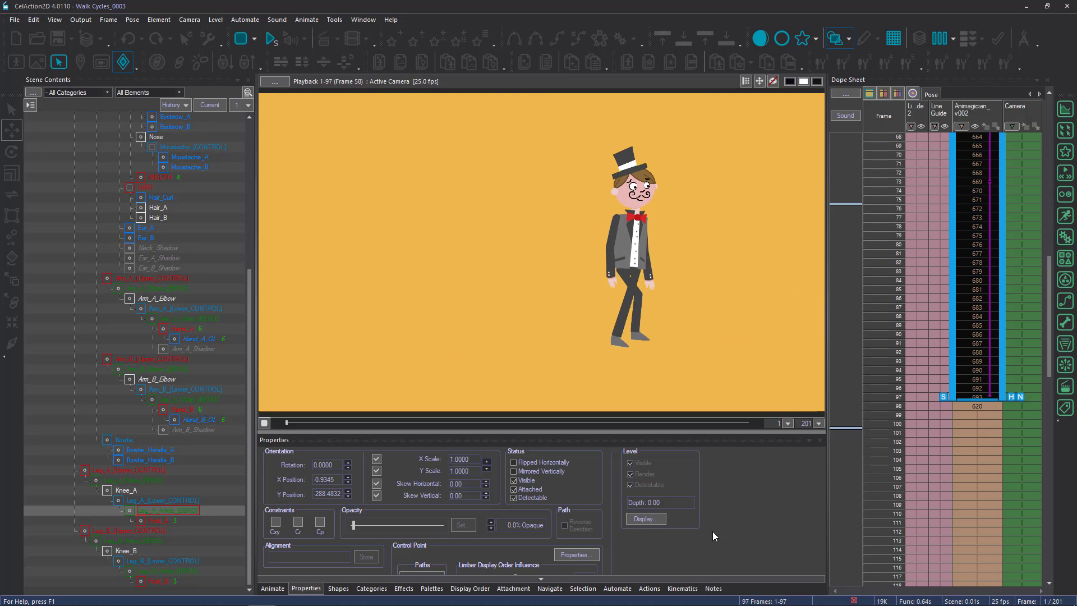
key("Escape")
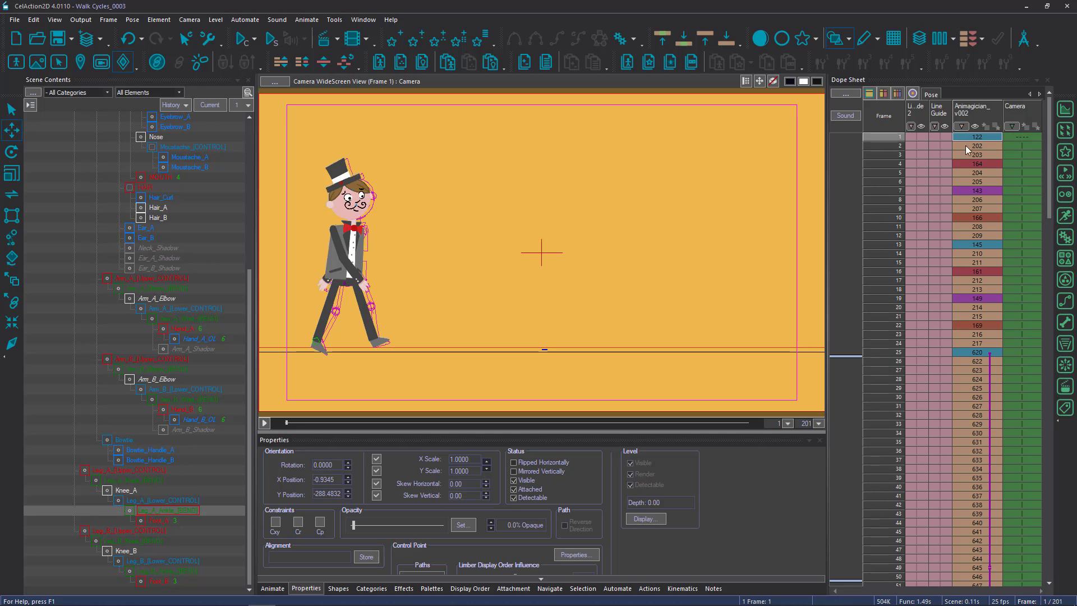
Move the camera on frame 1 so the character stands near the centre of the view, and reselect the Animagician_v002 level.
left_click(1008, 136)
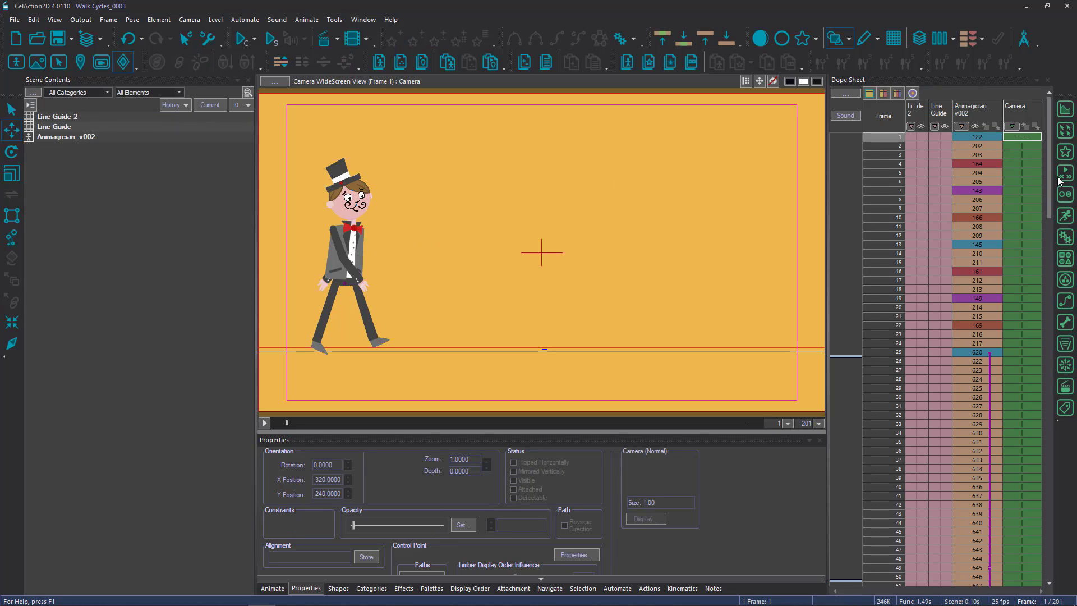
left_click_drag(608, 214, 414, 204)
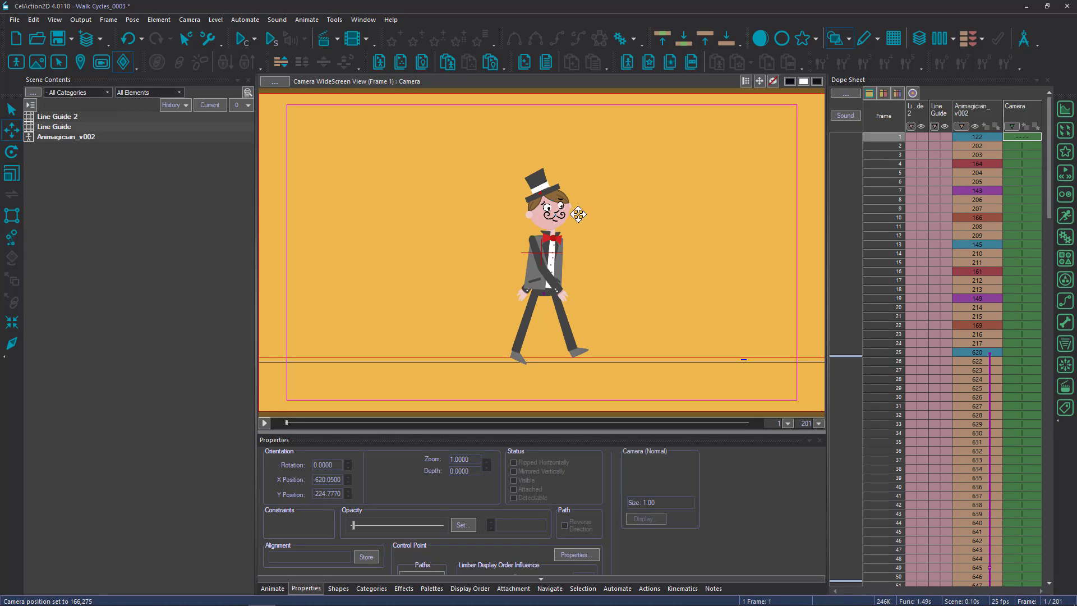
left_click(591, 244)
left_click(988, 137)
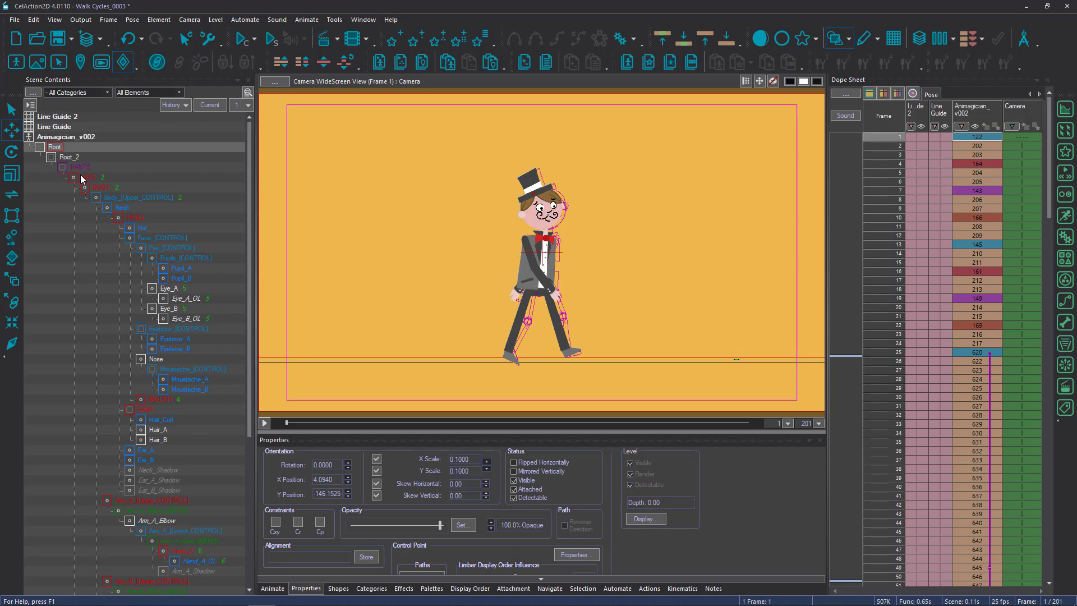
Delete the PANTS element's X position values across all 201 frames so the character walks on the spot.
left_click(76, 168)
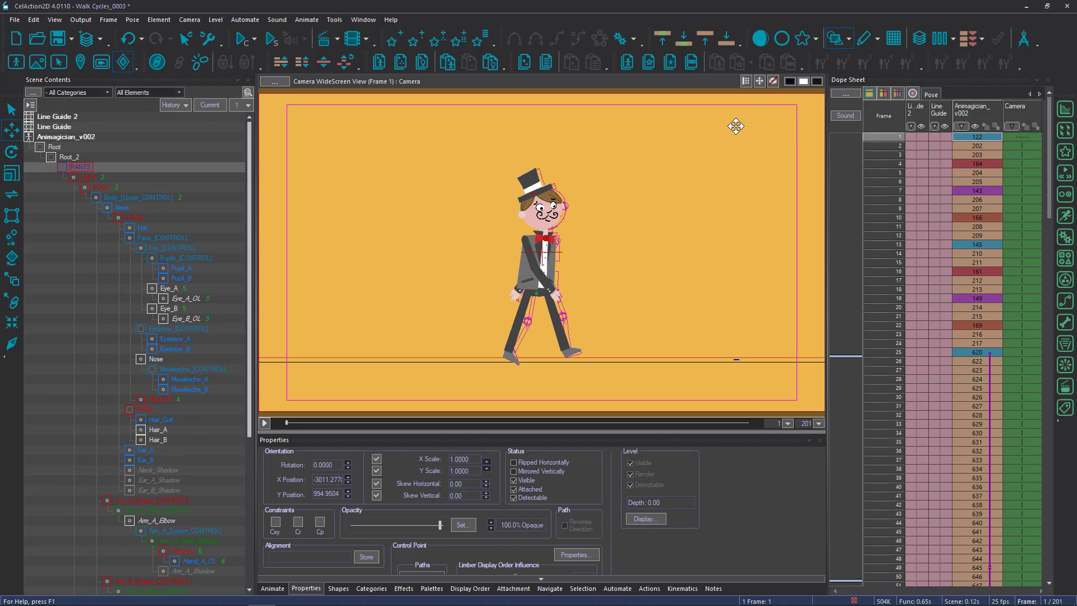
left_click(883, 94)
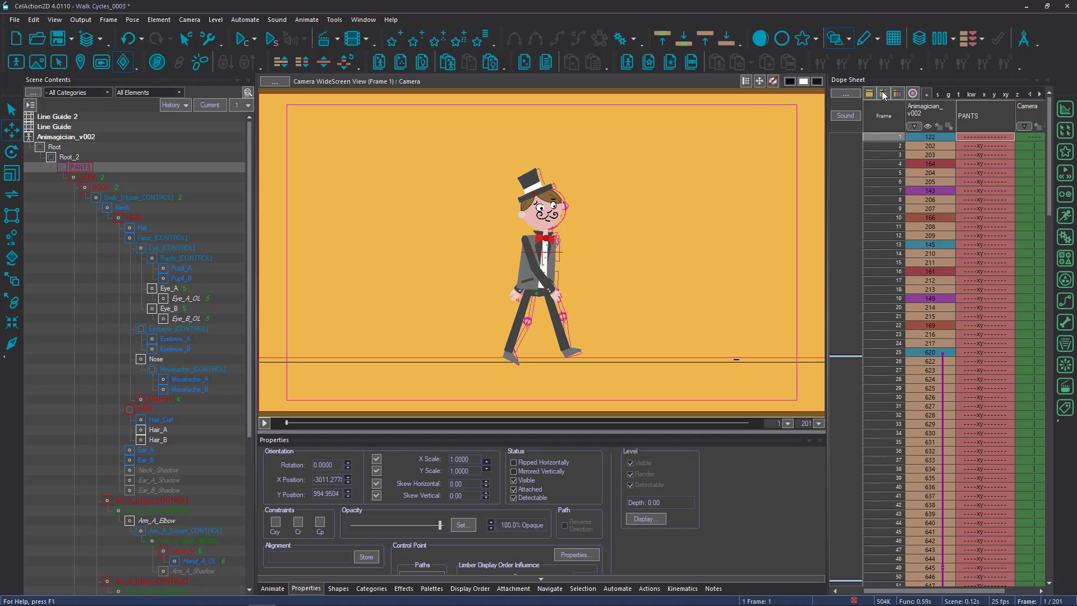
left_click(985, 95)
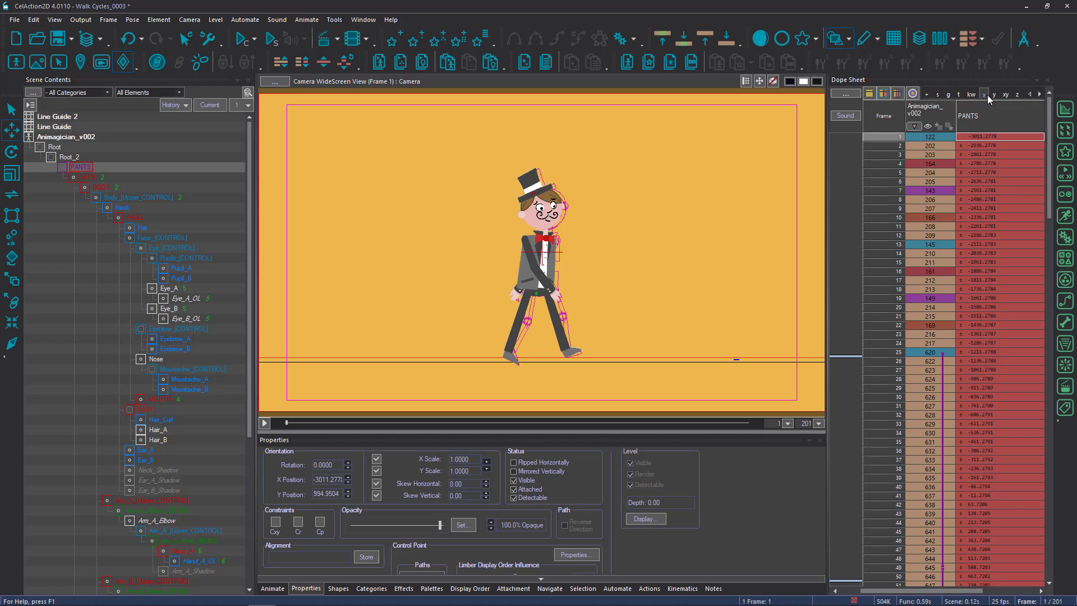
left_click(988, 117)
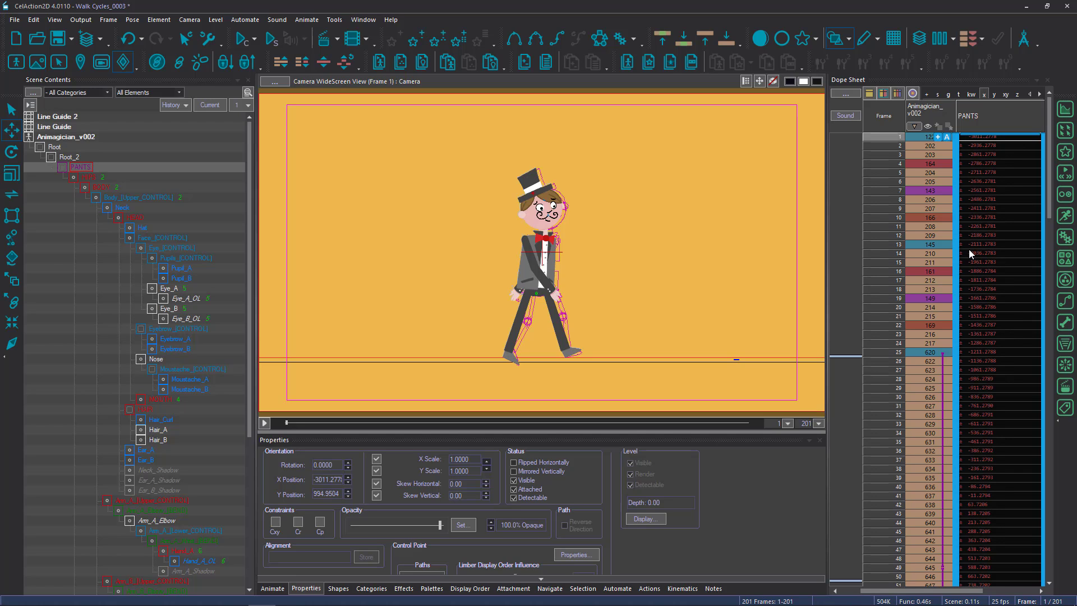
key("Delete")
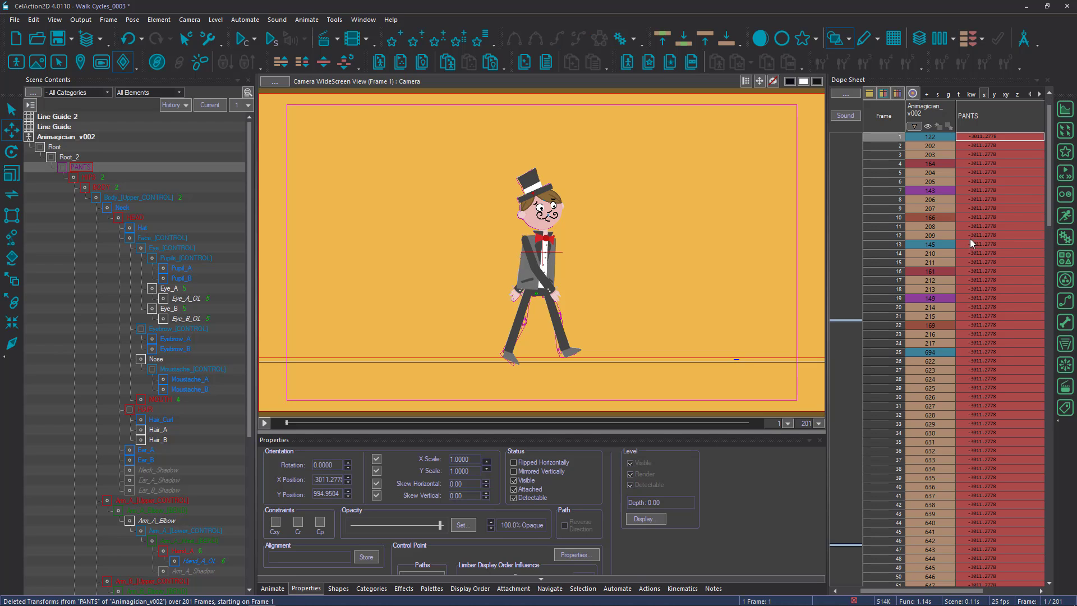
Select frames 1 to 98 of PANTS and play back the walk over that range.
scroll(977, 269, "down", 10)
left_click(978, 292, "shift")
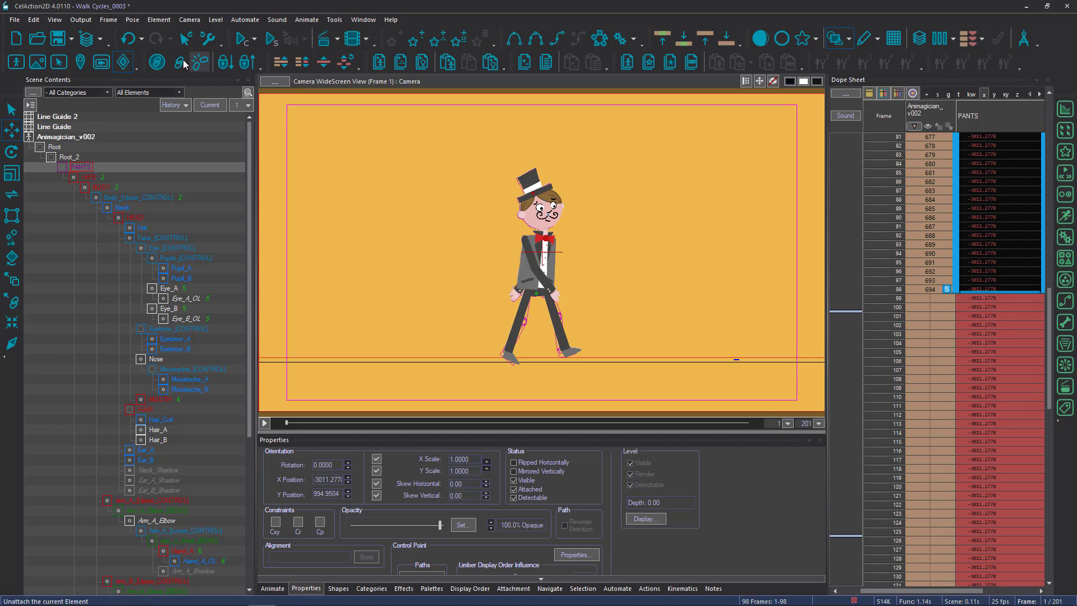
left_click(243, 36)
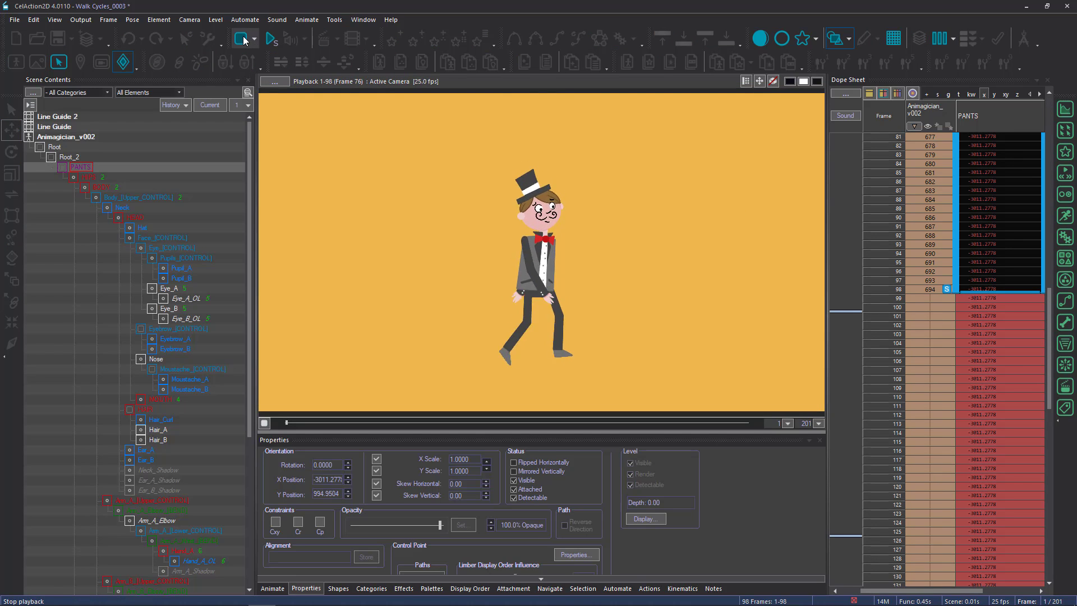